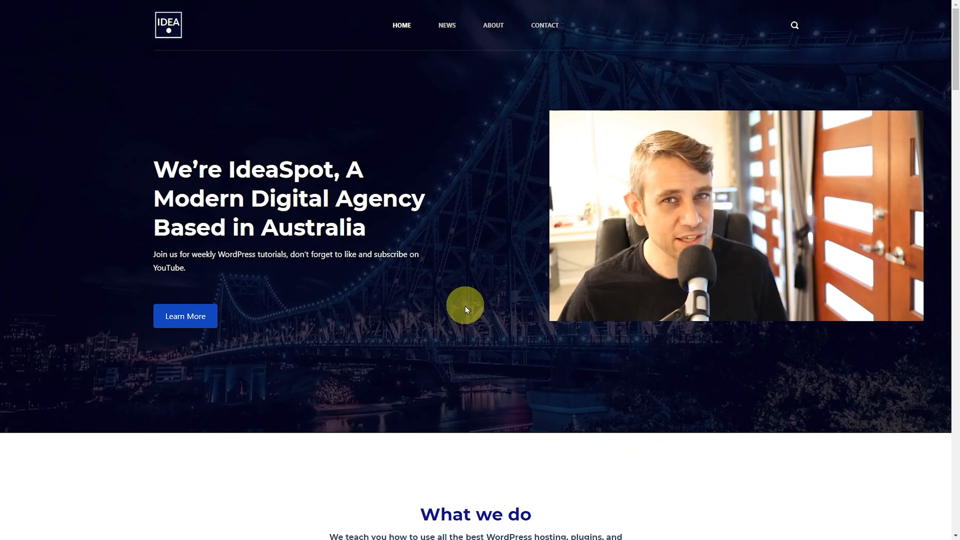
- Look over the default site's front page and the recommended WordPress hosting options: Cloudways, SiteGround and Vultr
left_click(452, 37)
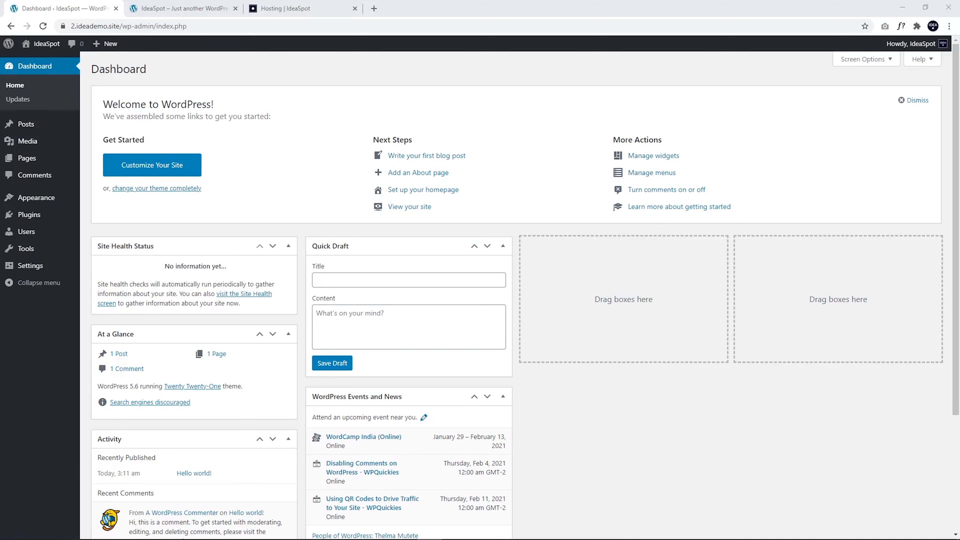
left_click(204, 9)
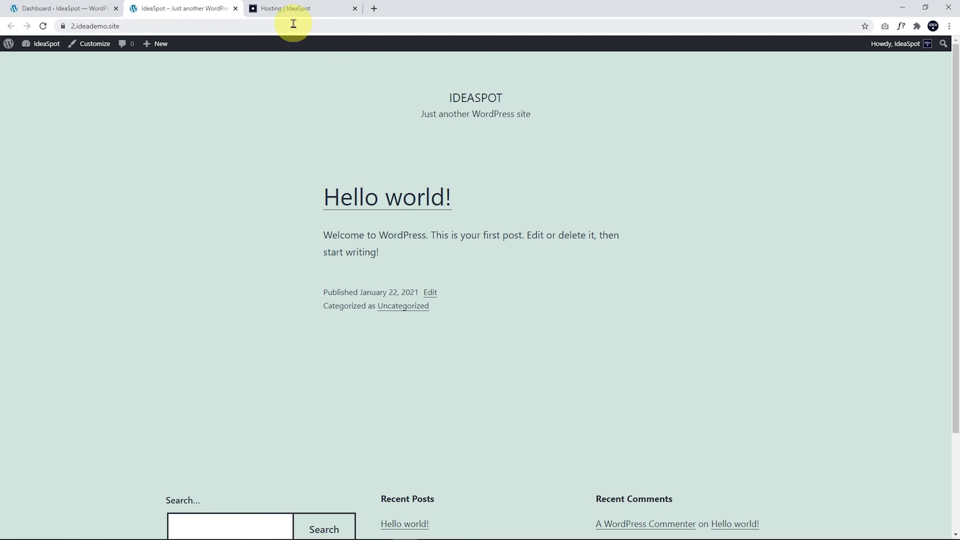
left_click(290, 8)
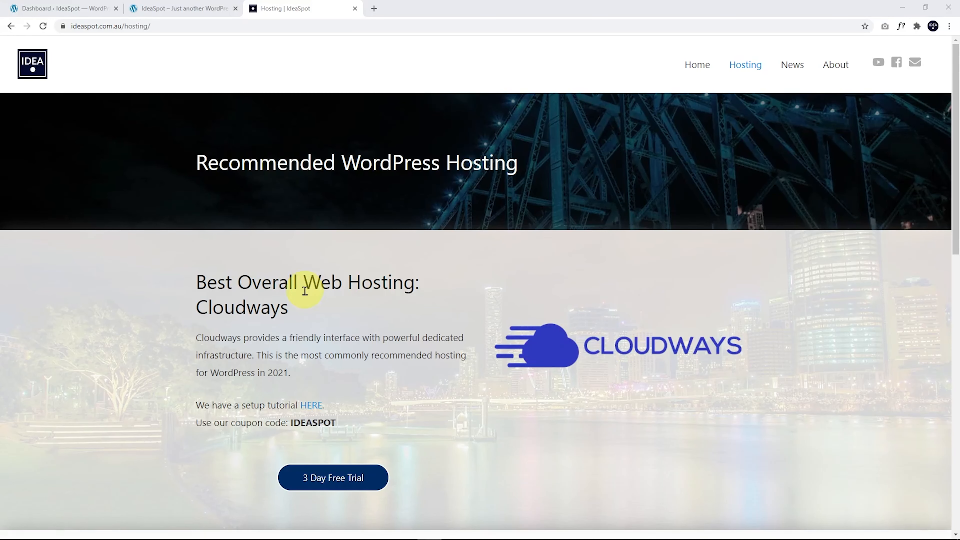
scroll(307, 299, "down", 6)
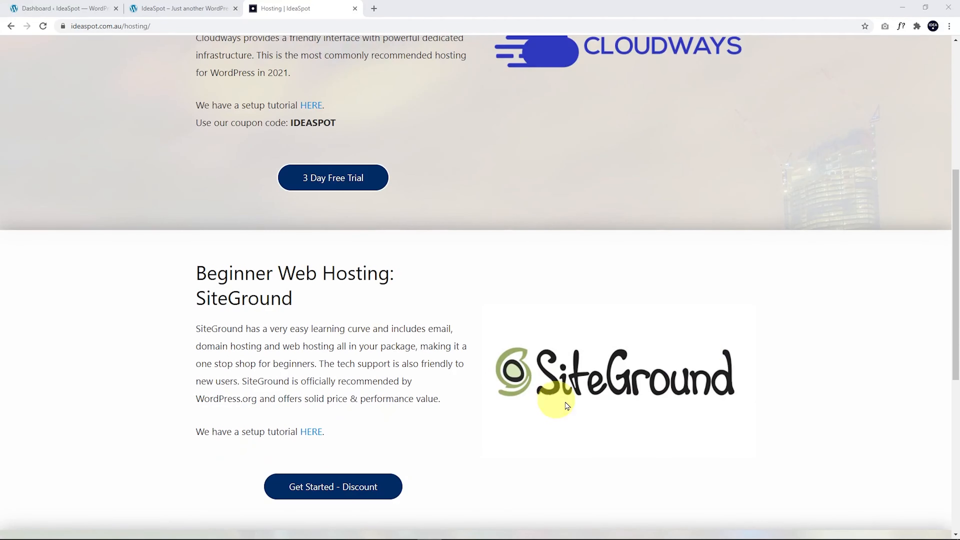
scroll(581, 407, "down", 6)
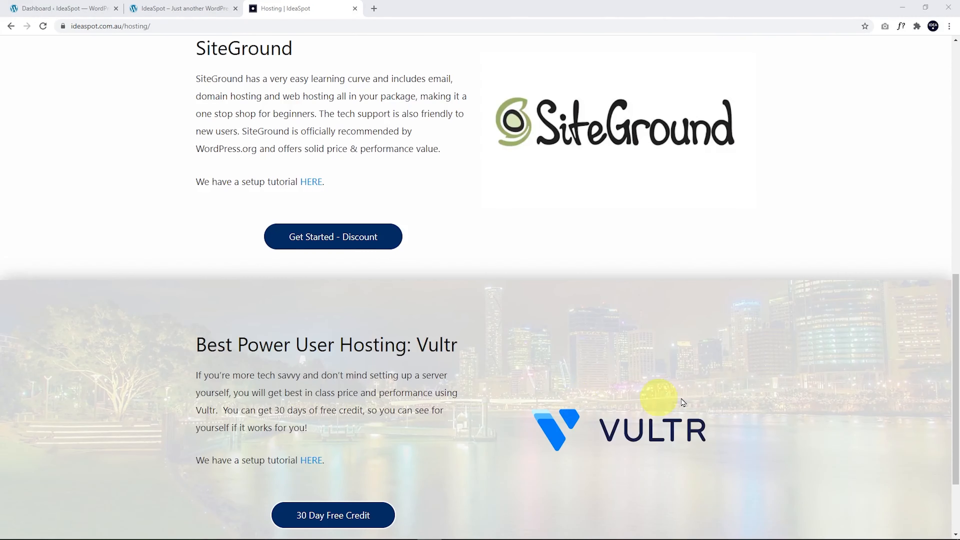
scroll(627, 417, "down", 2)
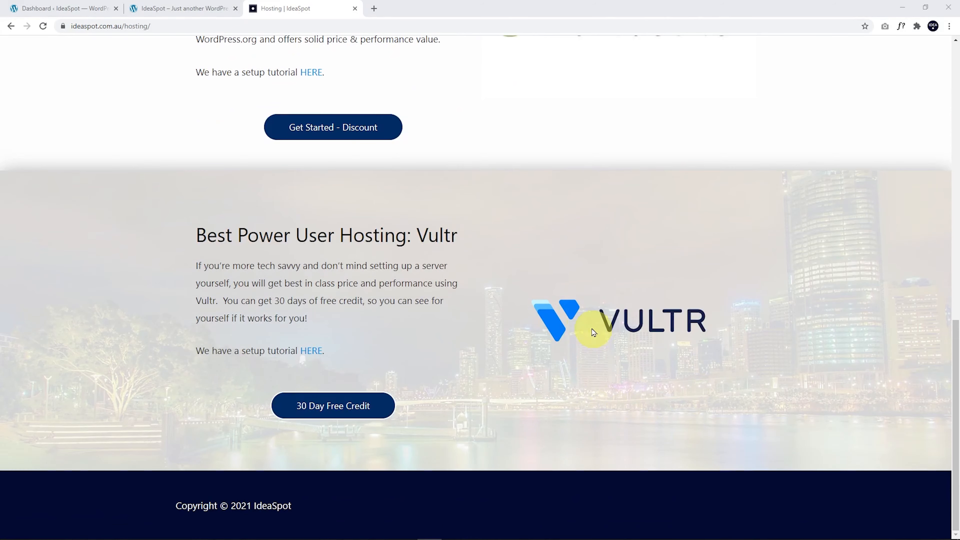
scroll(617, 318, "up", 12)
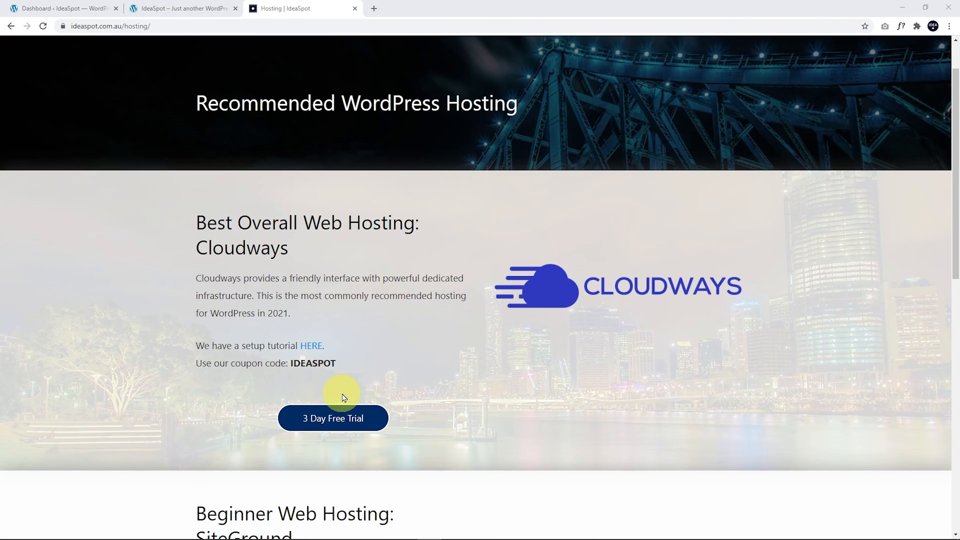
scroll(343, 393, "down", 4)
scroll(314, 204, "down", 6)
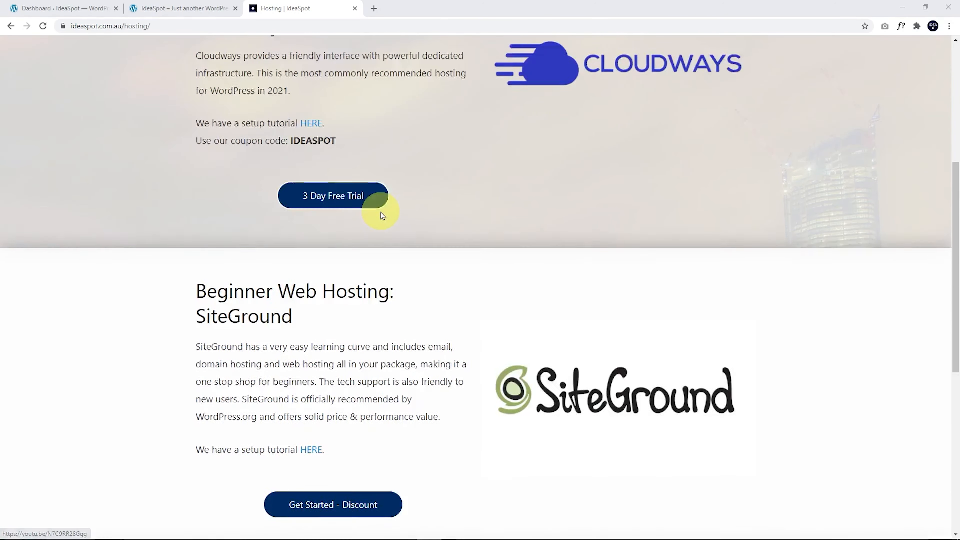
scroll(312, 280, "up", 12)
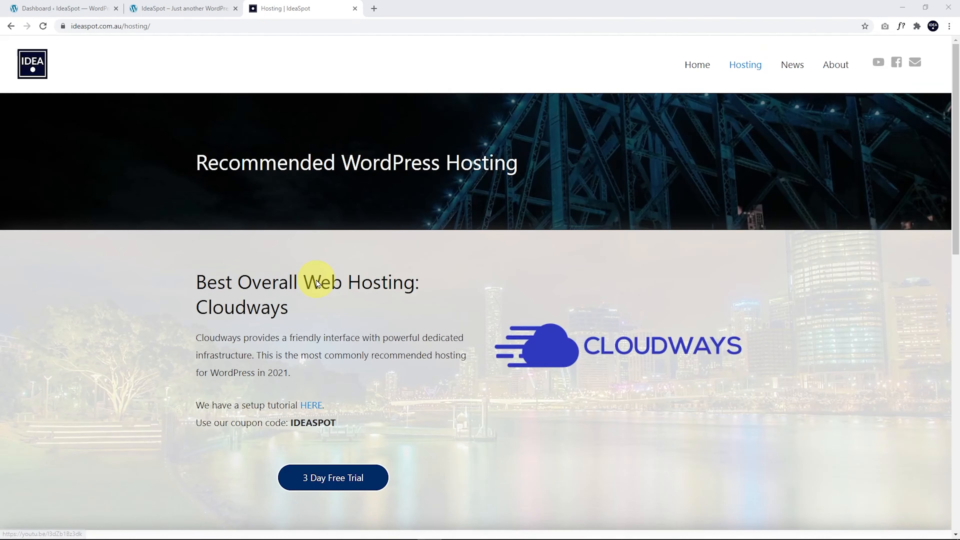
- Search the WordPress theme directory for "blocksy", and install and activate the Blocksy theme
left_click(77, 5)
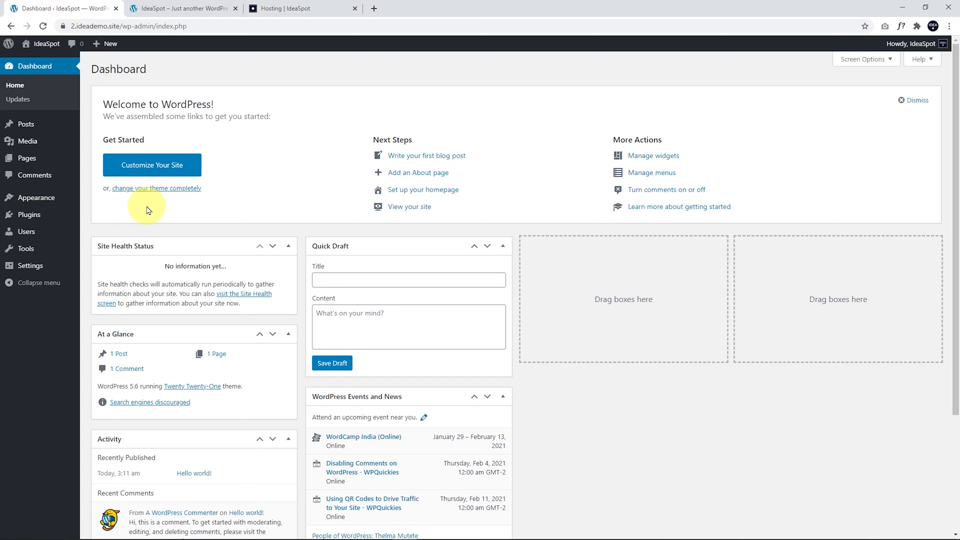
left_click(94, 200)
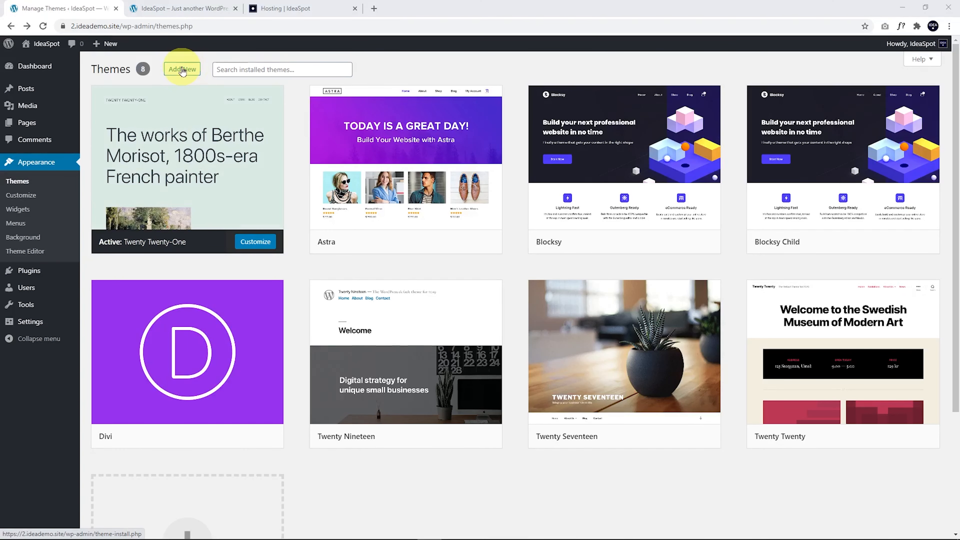
left_click(182, 70)
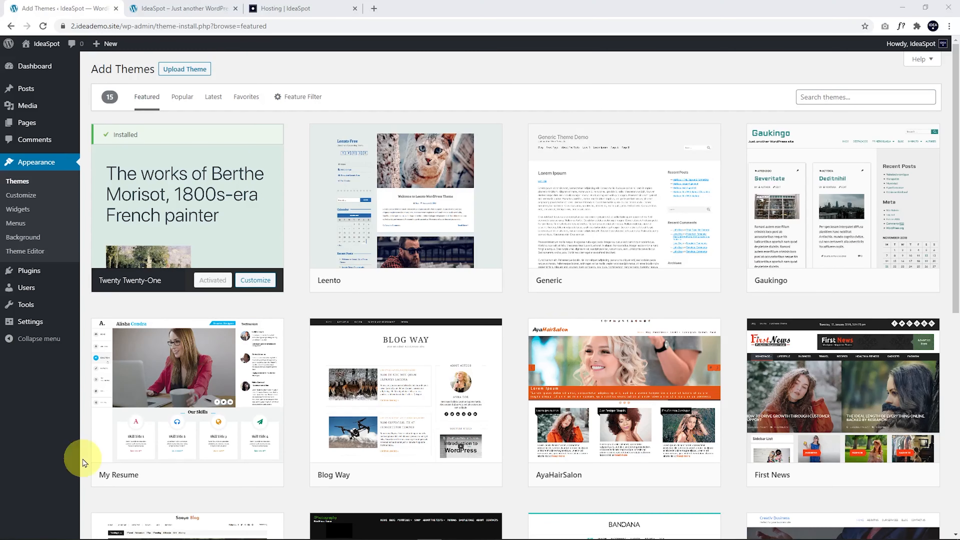
left_click(809, 98)
type("blocksy")
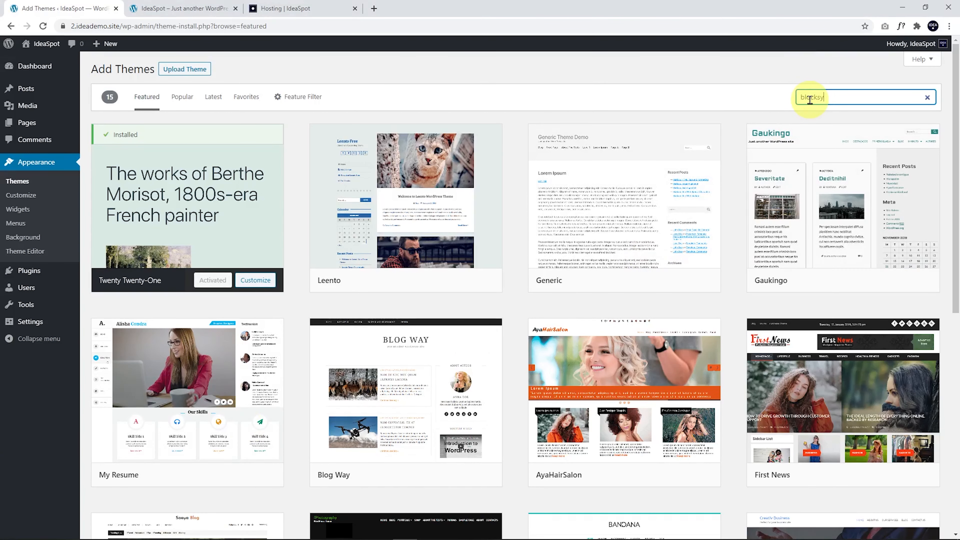
mouse_move(249, 251)
left_click(225, 281)
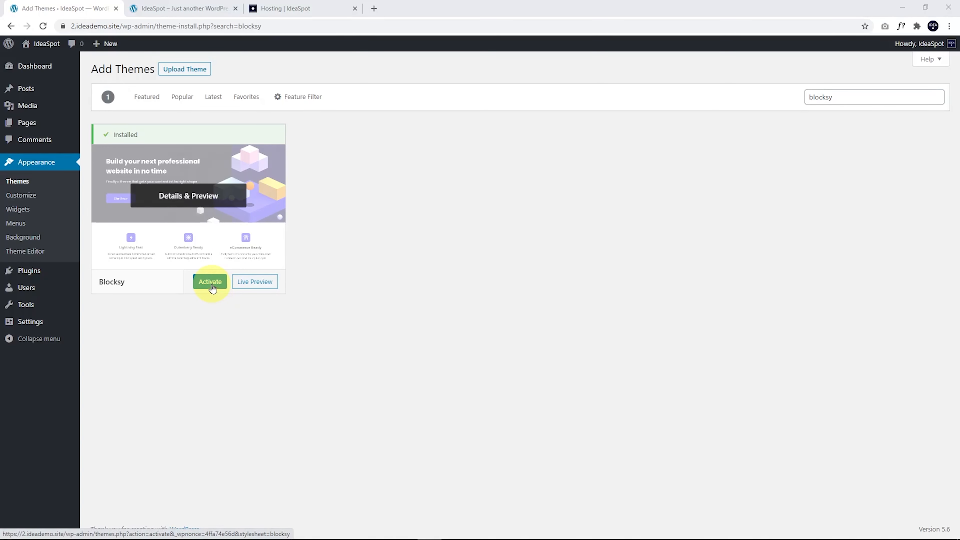
left_click(210, 282)
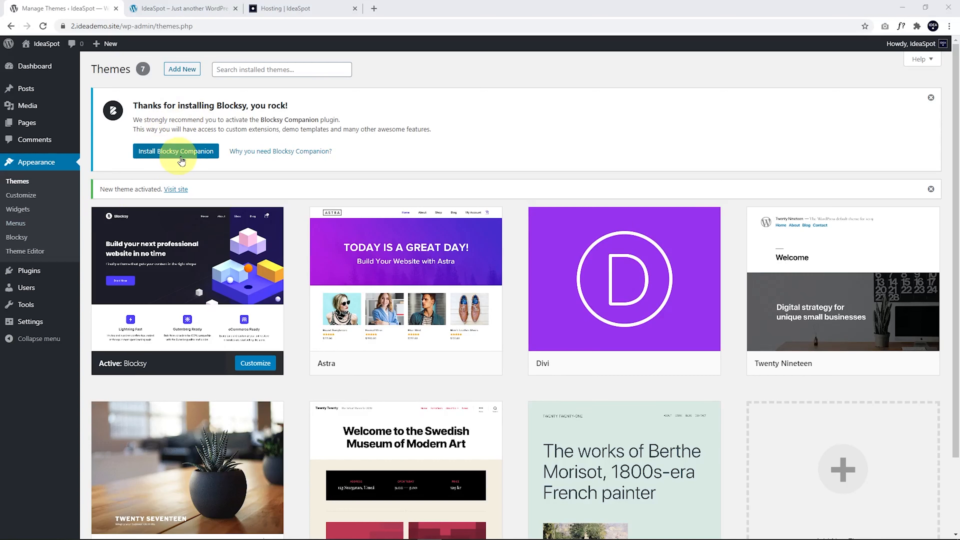
- Install the recommended Blocksy Companion plugin and skip its update notifications and diagnostic tracking opt-in
left_click(168, 152)
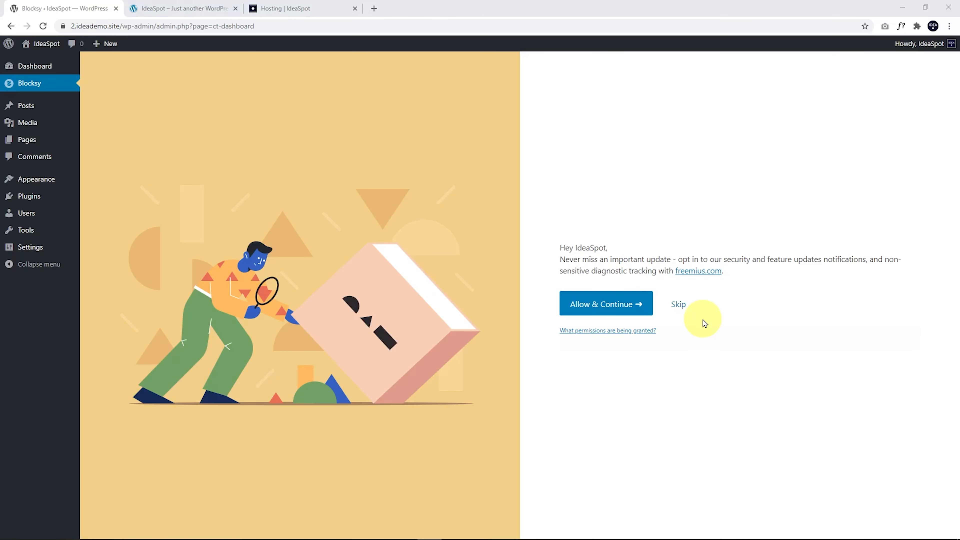
left_click(678, 307)
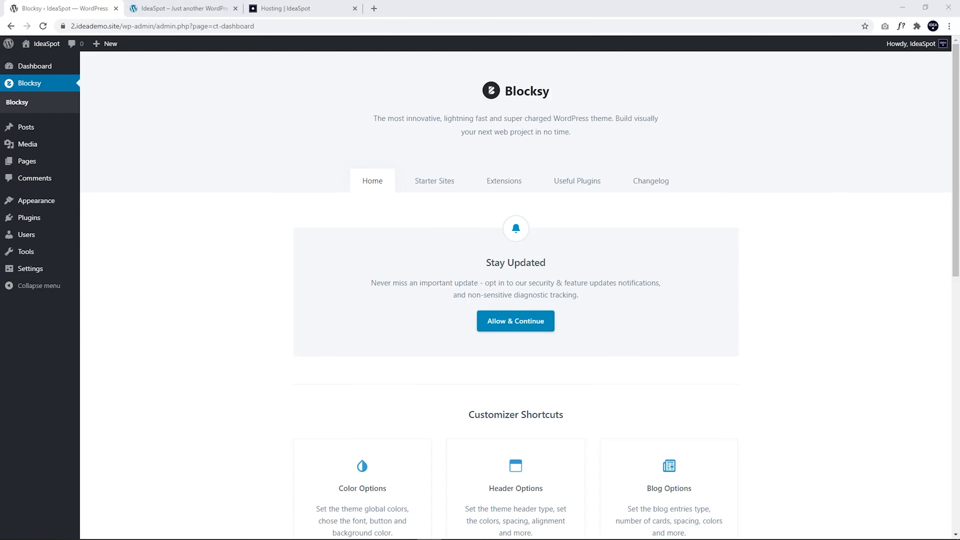
- Browse Blocksy's starter sites and examine the Business demo's home page
left_click(427, 190)
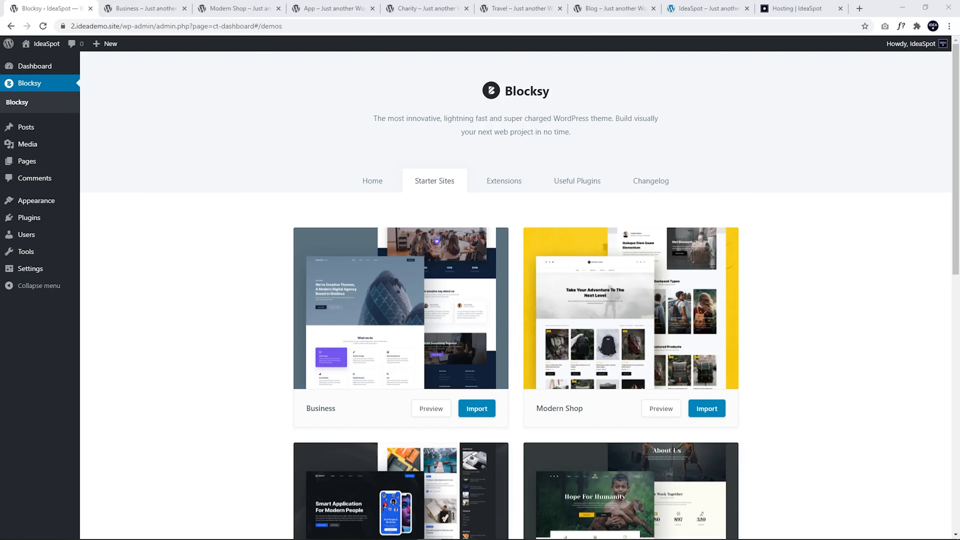
scroll(232, 332, "down", 8)
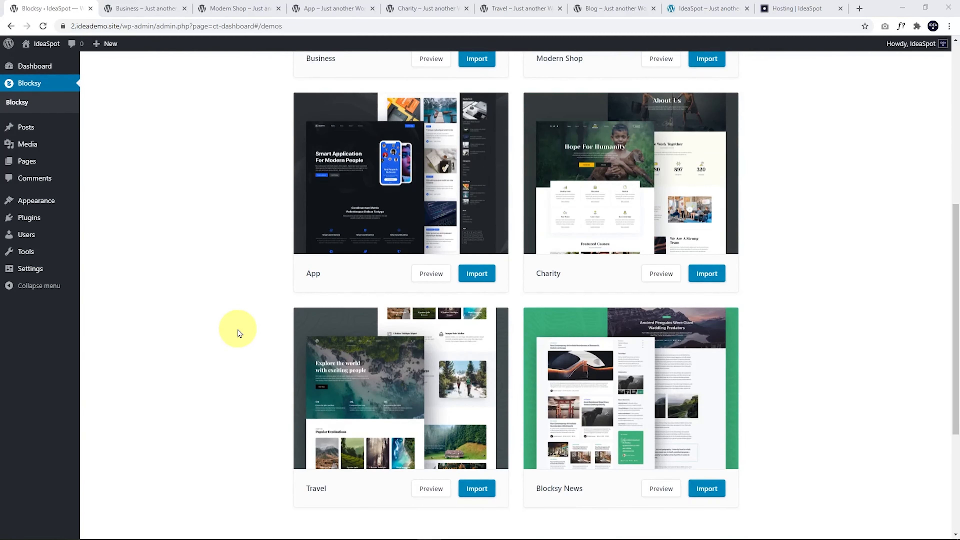
scroll(237, 333, "up", 8)
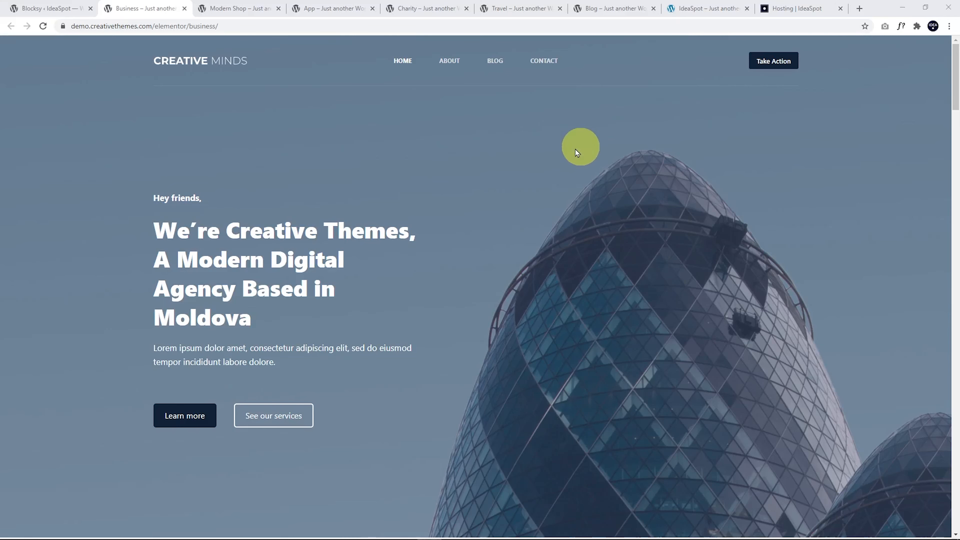
scroll(549, 196, "down", 10)
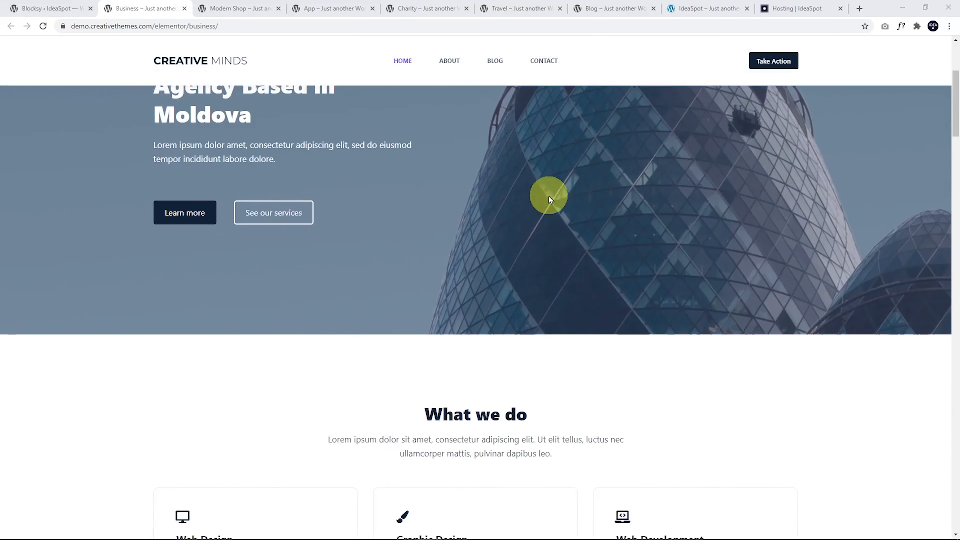
scroll(543, 215, "down", 15)
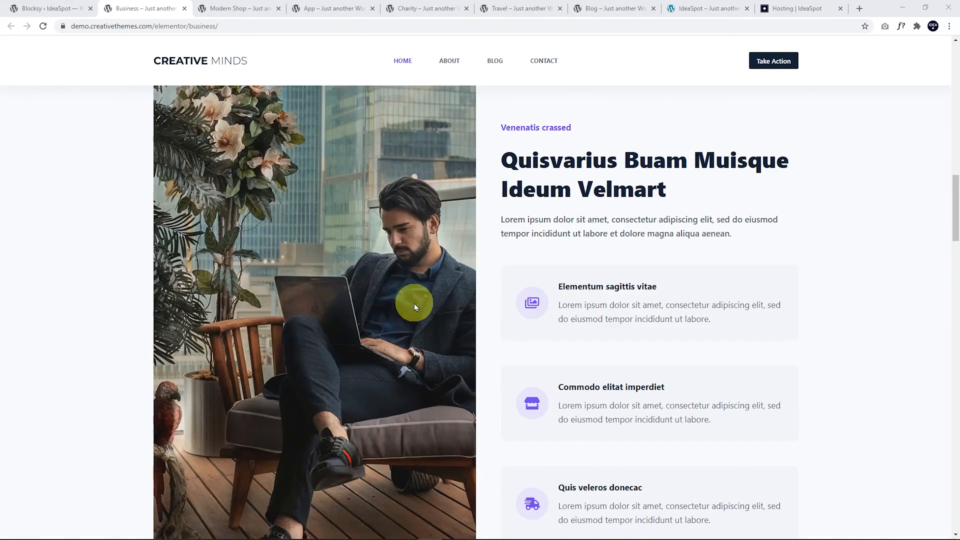
scroll(480, 288, "up", 4)
scroll(479, 285, "up", 20)
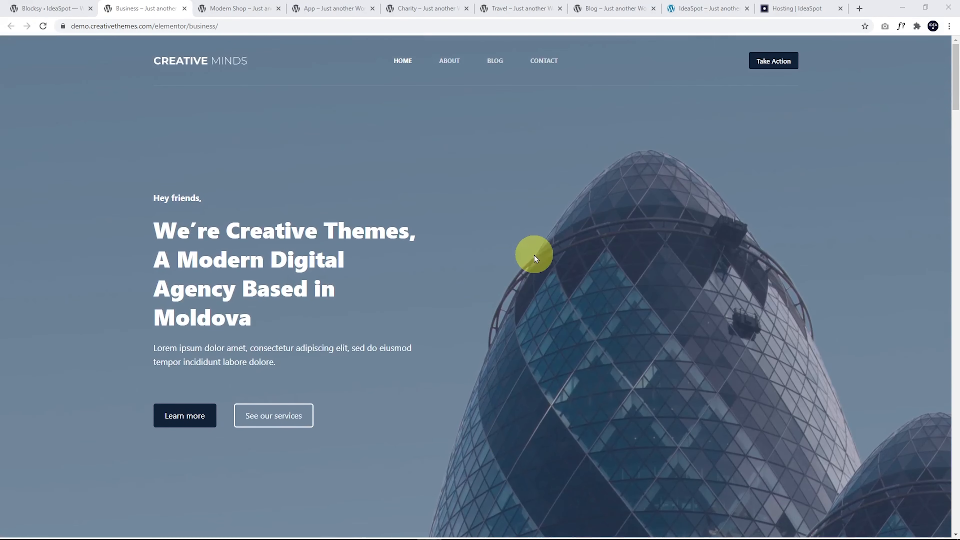
- Examine the home page layouts of the Modern Shop and App starter site demos
left_click(241, 8)
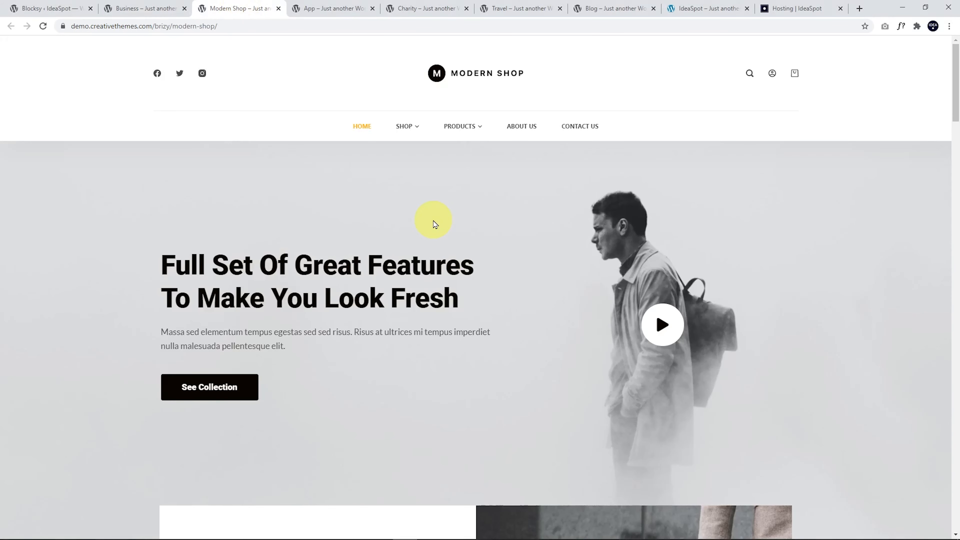
scroll(435, 224, "down", 15)
scroll(363, 246, "down", 10)
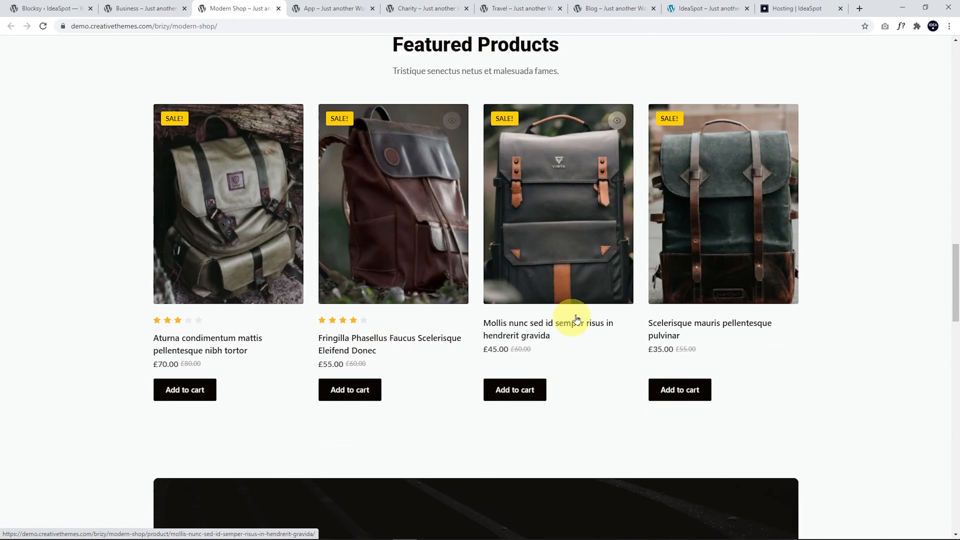
scroll(401, 361, "up", 15)
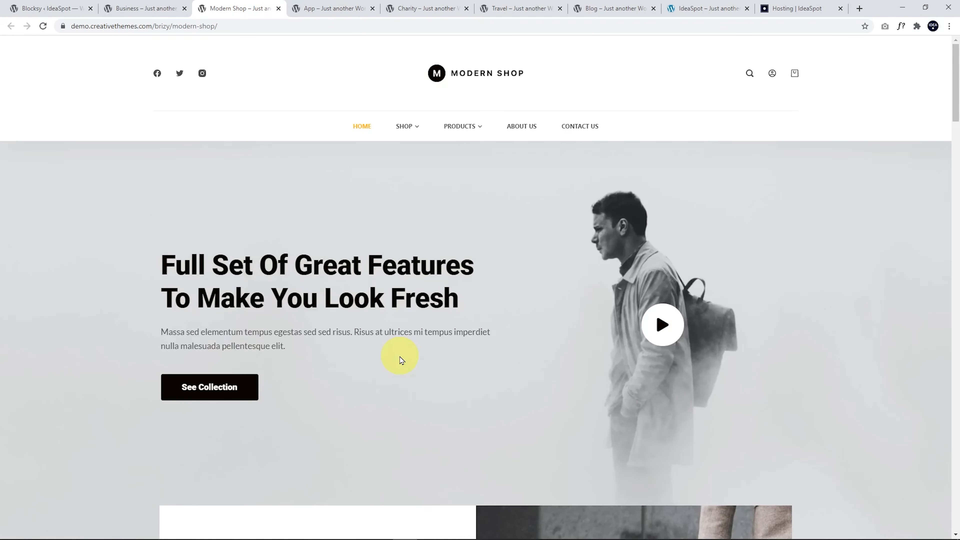
left_click(326, 9)
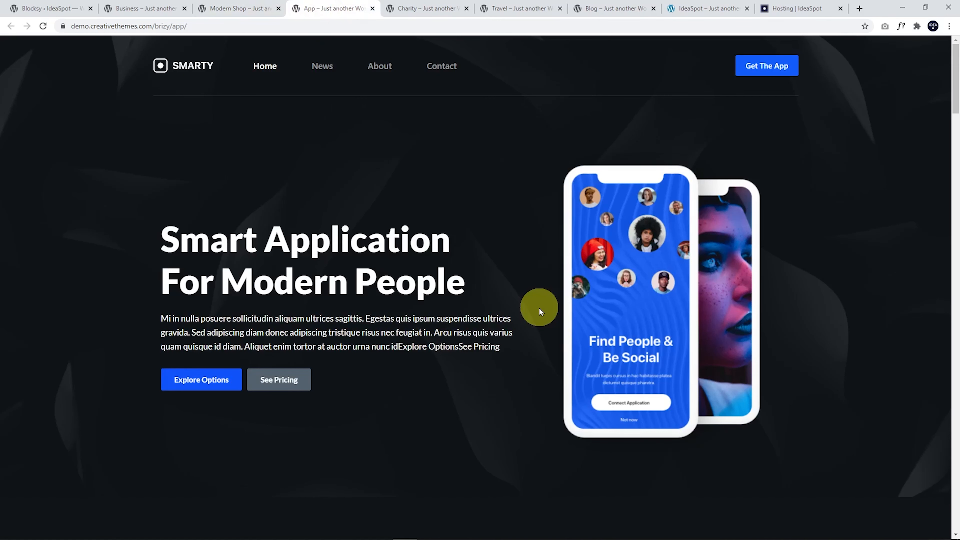
scroll(440, 270, "down", 10)
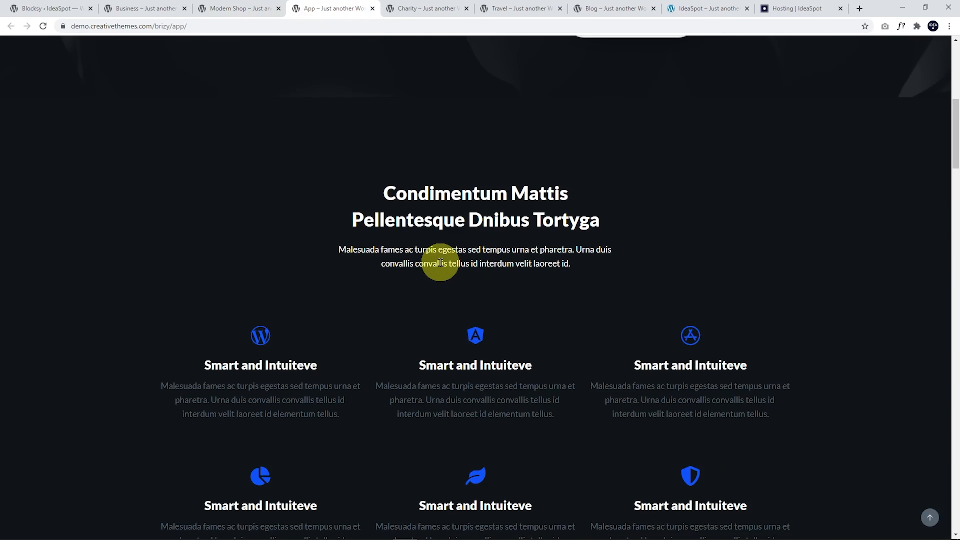
scroll(440, 276, "down", 5)
scroll(439, 280, "up", 16)
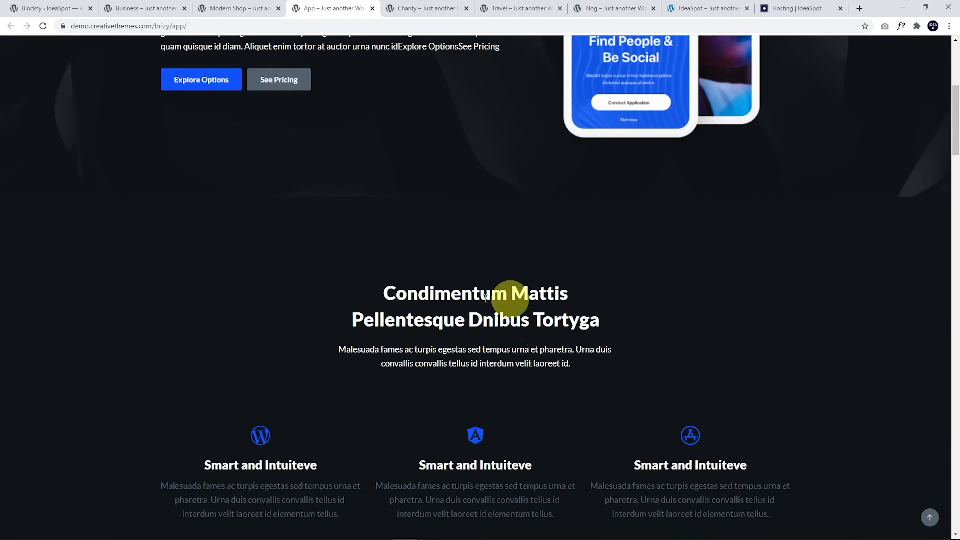
- Examine the Charity and Travel starter site demos, and open the Blocksy News blog demo
left_click(409, 9)
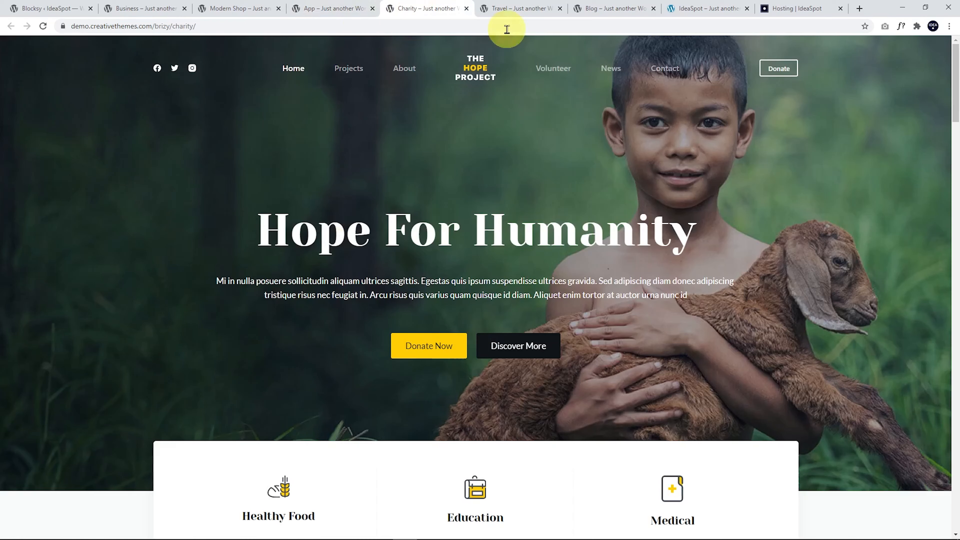
left_click(523, 8)
scroll(502, 238, "down", 10)
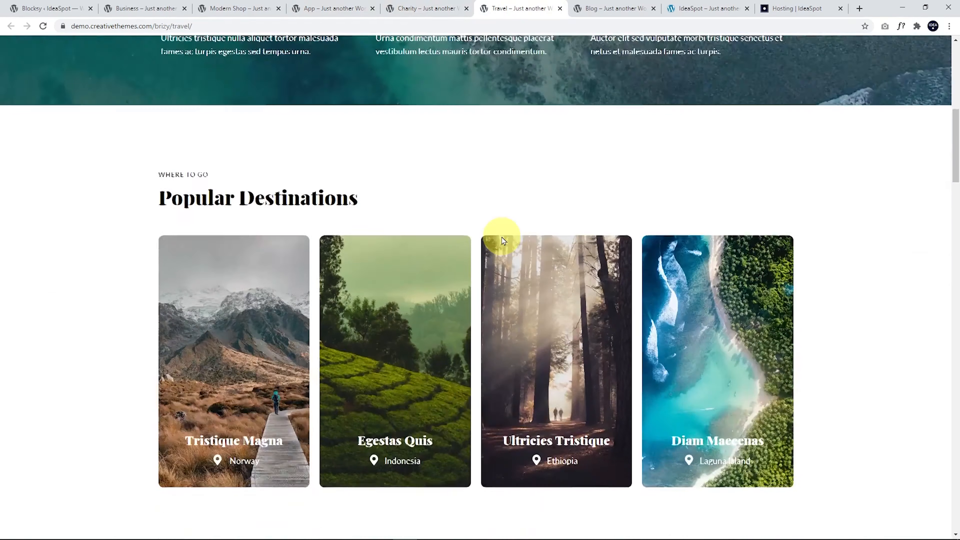
scroll(365, 253, "down", 20)
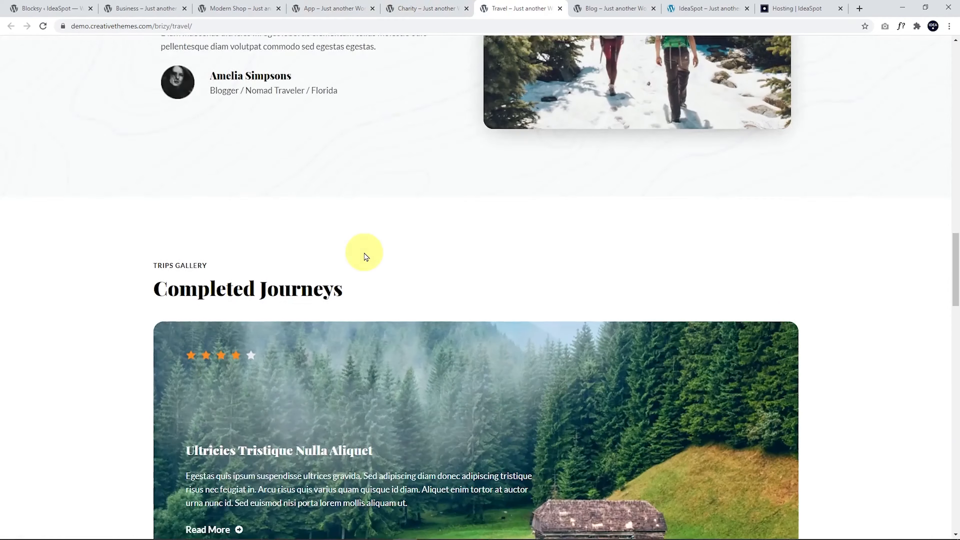
scroll(369, 263, "down", 15)
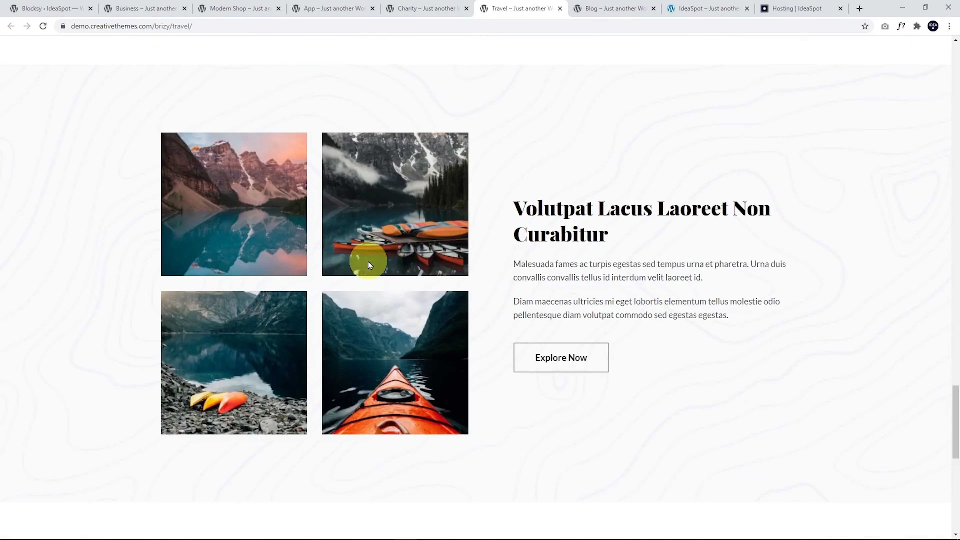
scroll(493, 342, "up", 20)
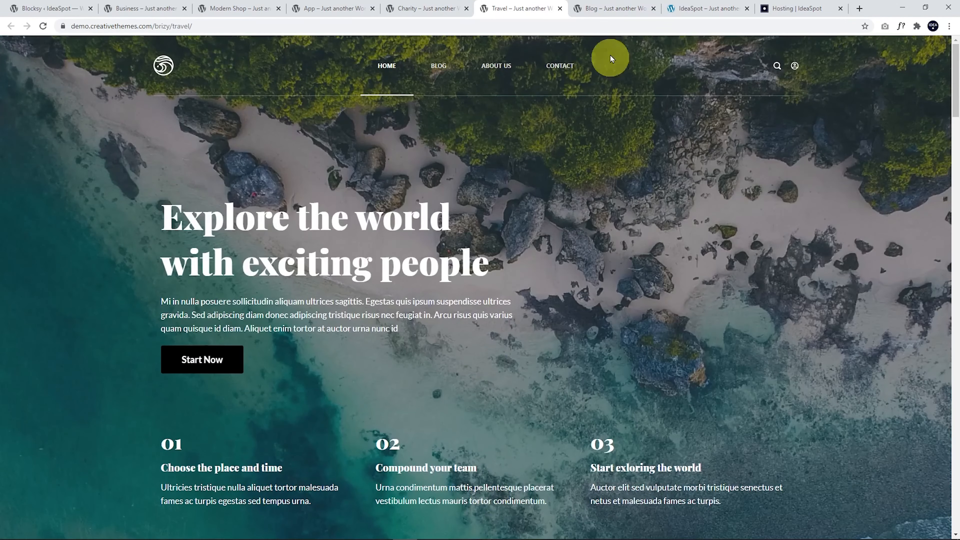
left_click(605, 9)
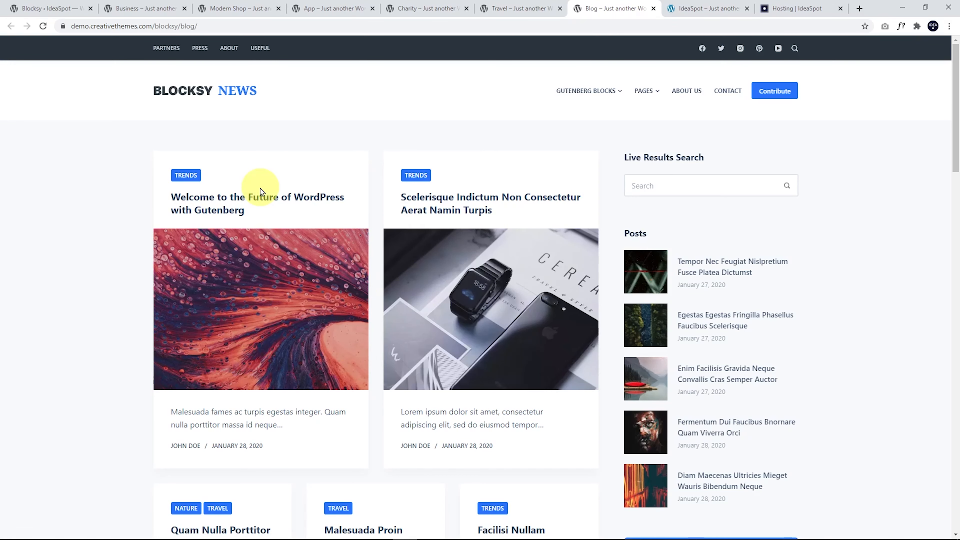
- Examine the Blocksy News blog demo and compare which page builders the Blocksy starter sites are available for
scroll(75, 247, "down", 6)
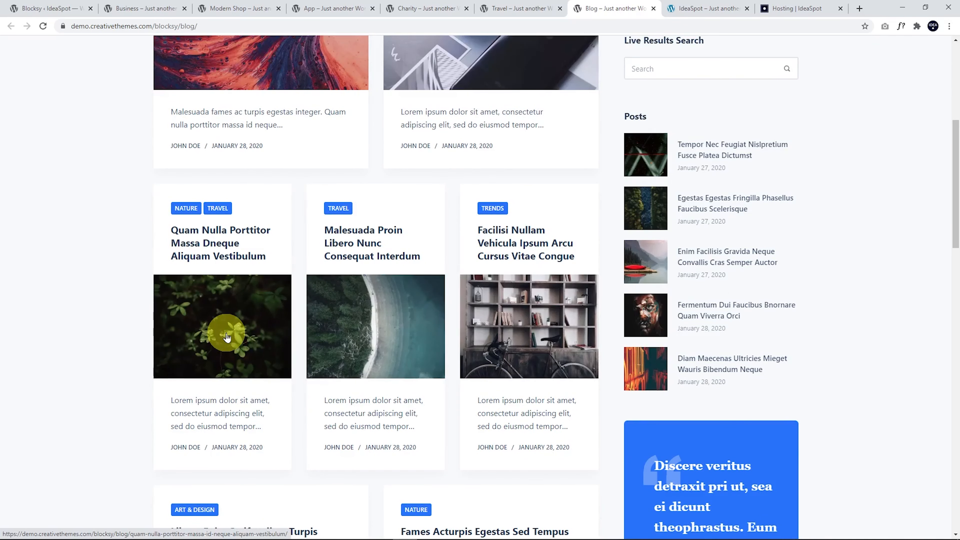
scroll(228, 336, "up", 6)
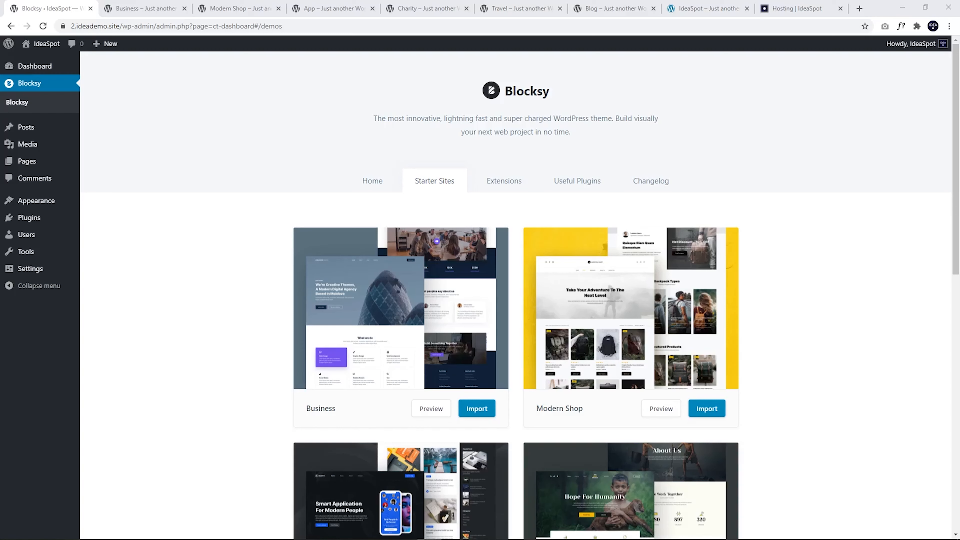
mouse_move(444, 318)
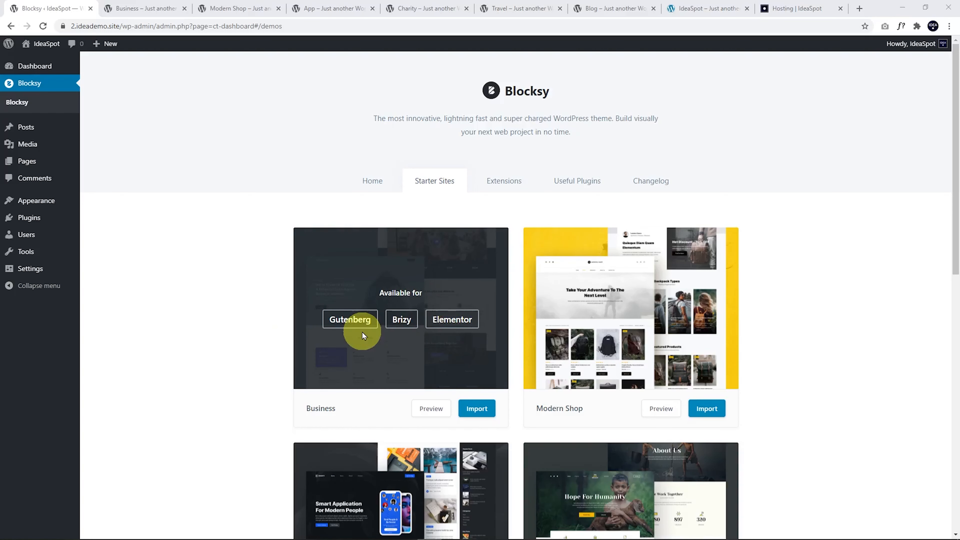
mouse_move(625, 349)
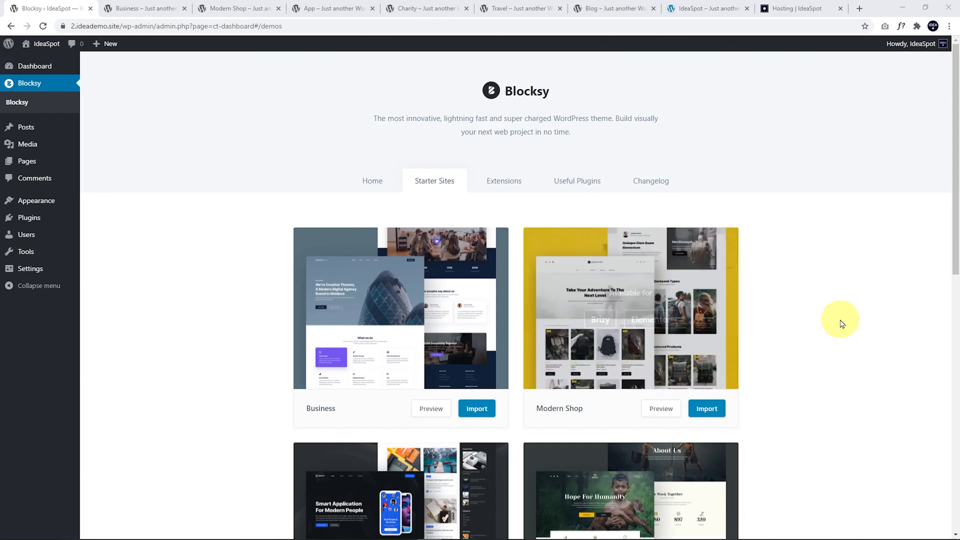
scroll(817, 329, "down", 4)
scroll(409, 374, "down", 4)
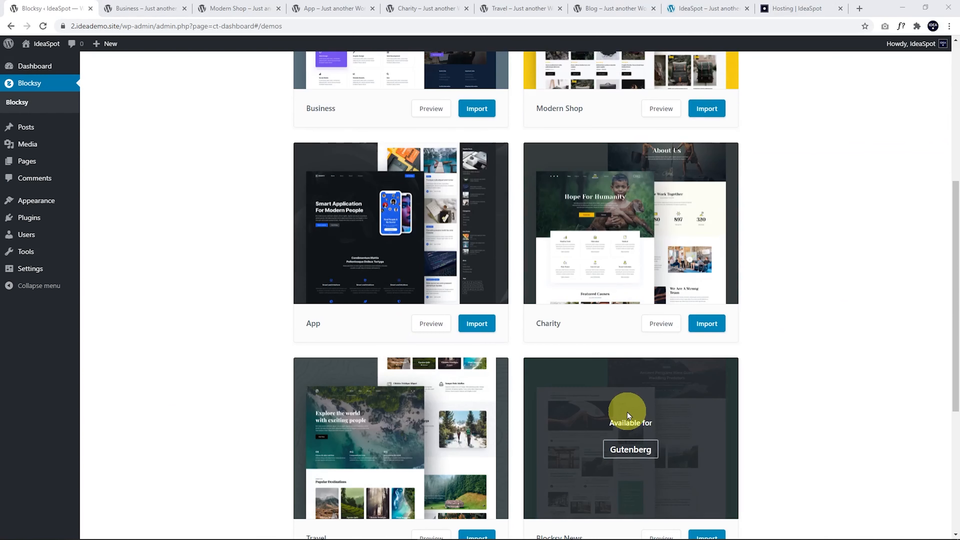
scroll(627, 411, "up", 8)
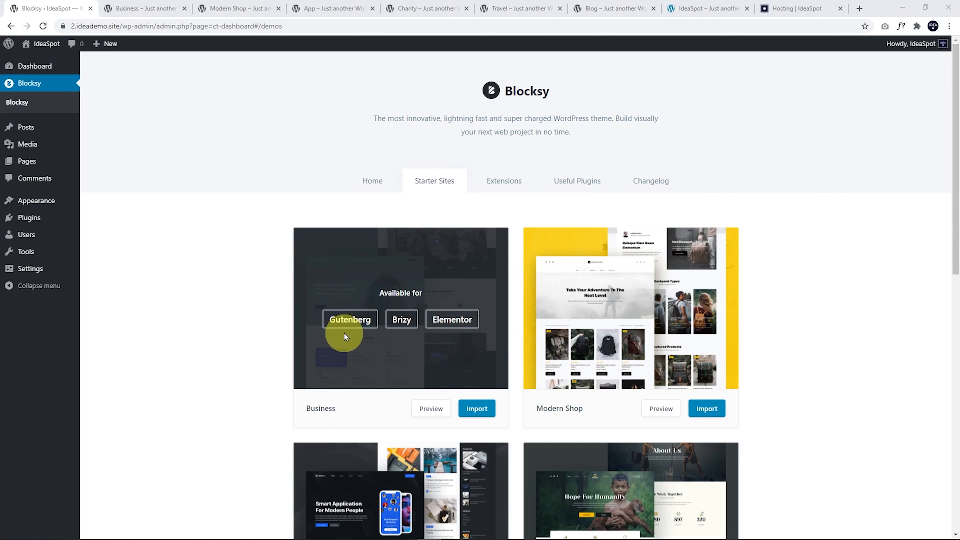
- Import the Business starter site for Gutenberg with the child theme, Qubely and WPForms plugins, options, widgets, content and Clean Install
left_click(478, 409)
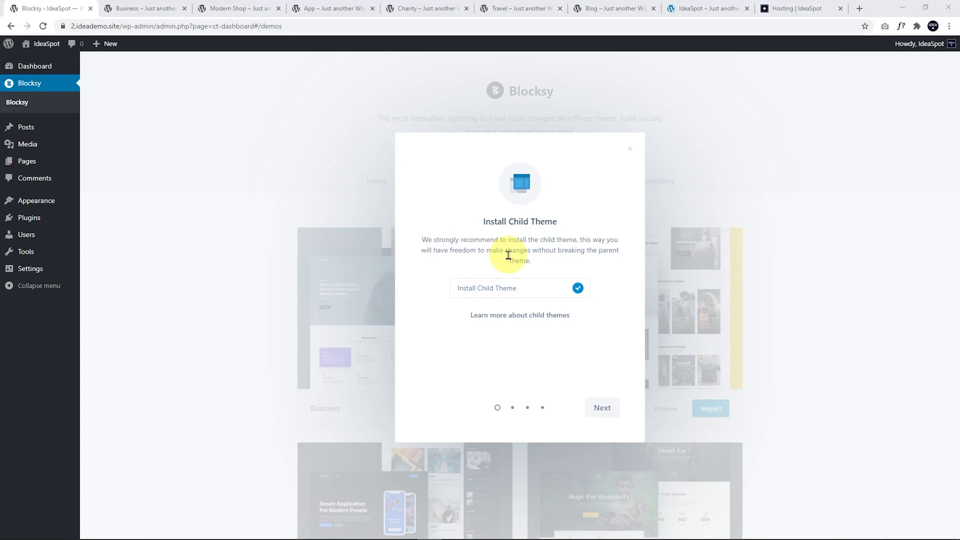
left_click(603, 410)
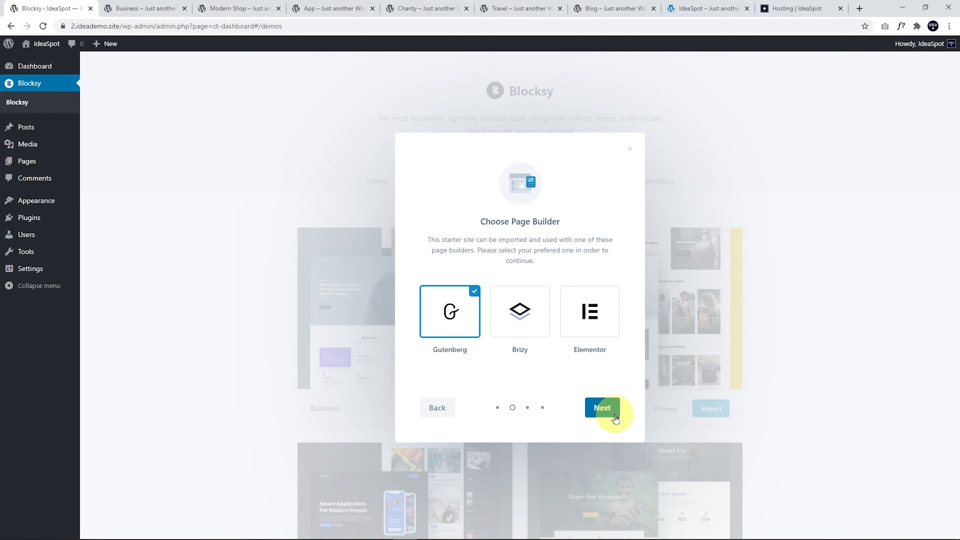
left_click(602, 415)
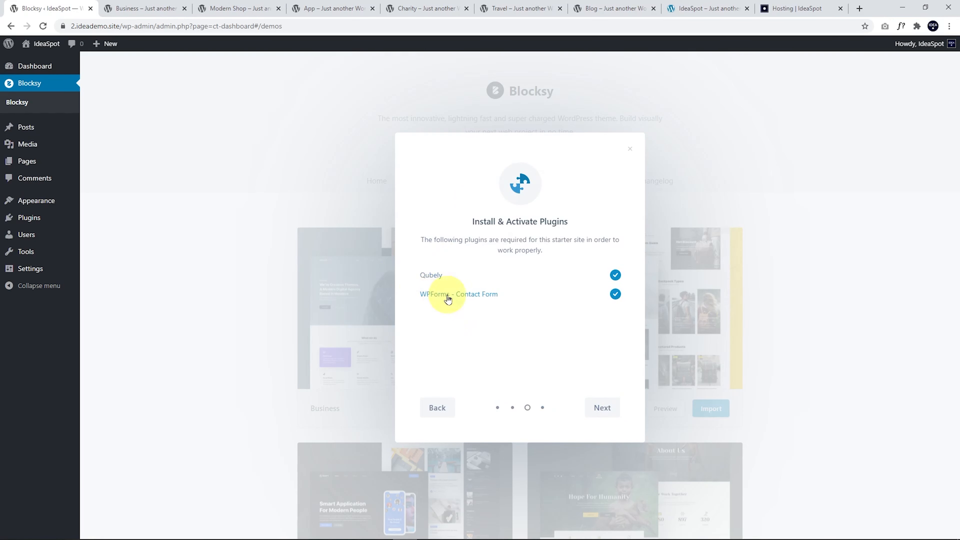
left_click(607, 408)
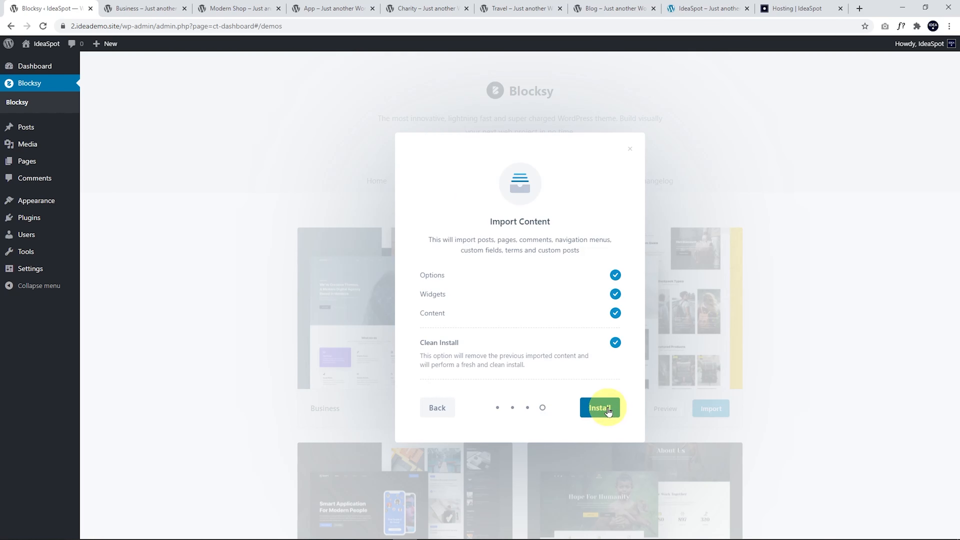
left_click(605, 408)
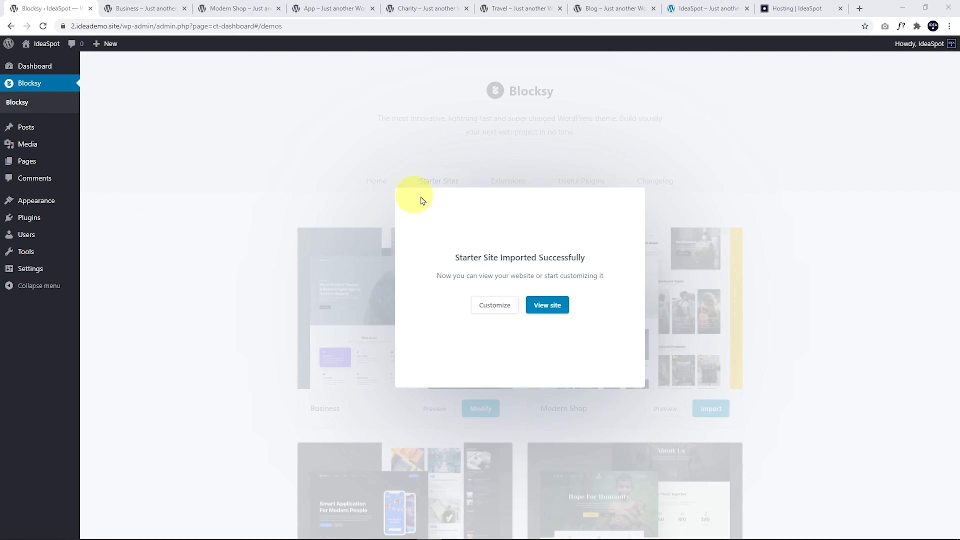
- View the imported site and examine its home page sections from the hero banner down to the footer
left_click(542, 306)
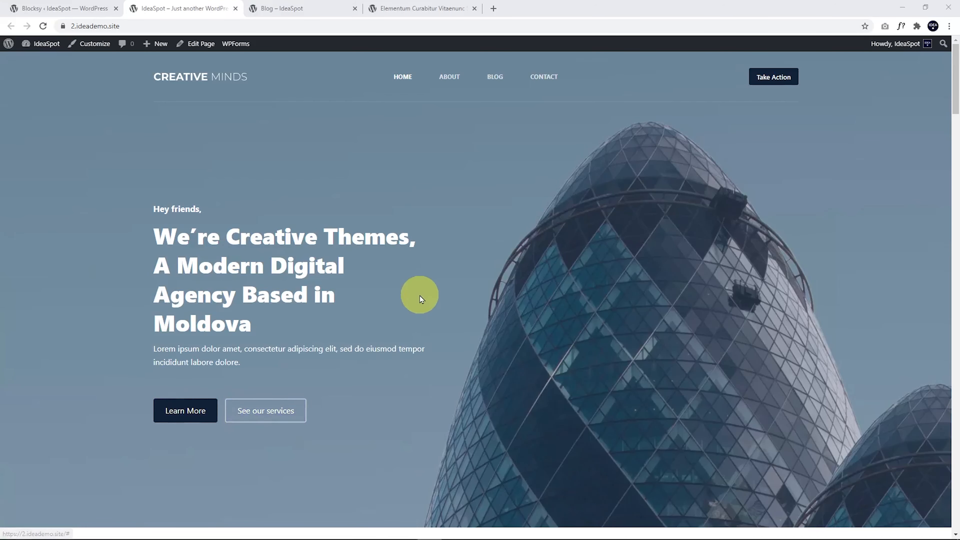
scroll(423, 271, "down", 10)
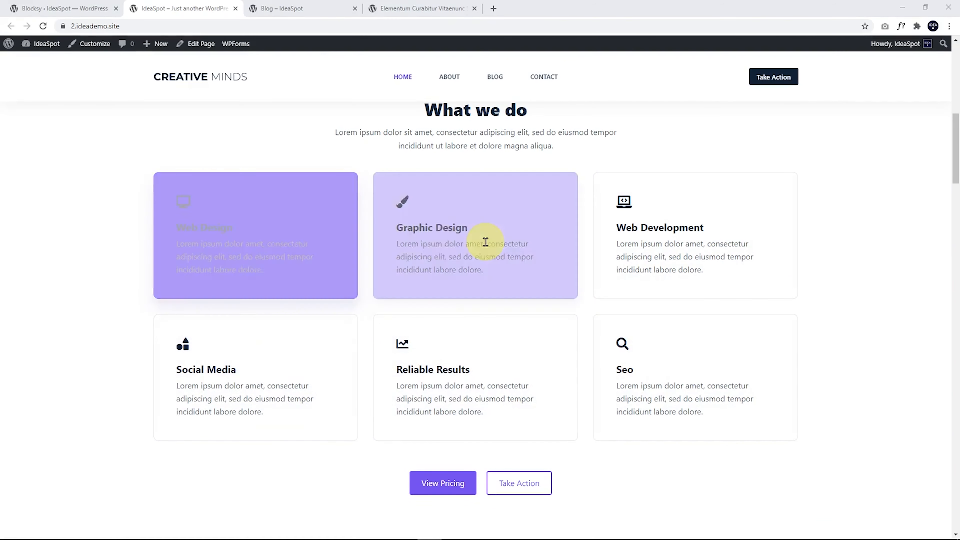
scroll(242, 321, "down", 4)
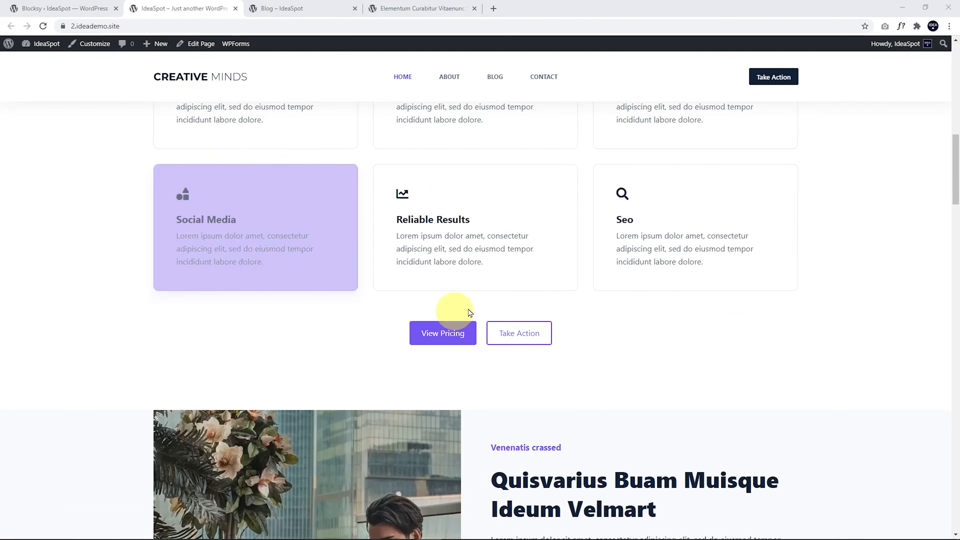
scroll(354, 263, "down", 8)
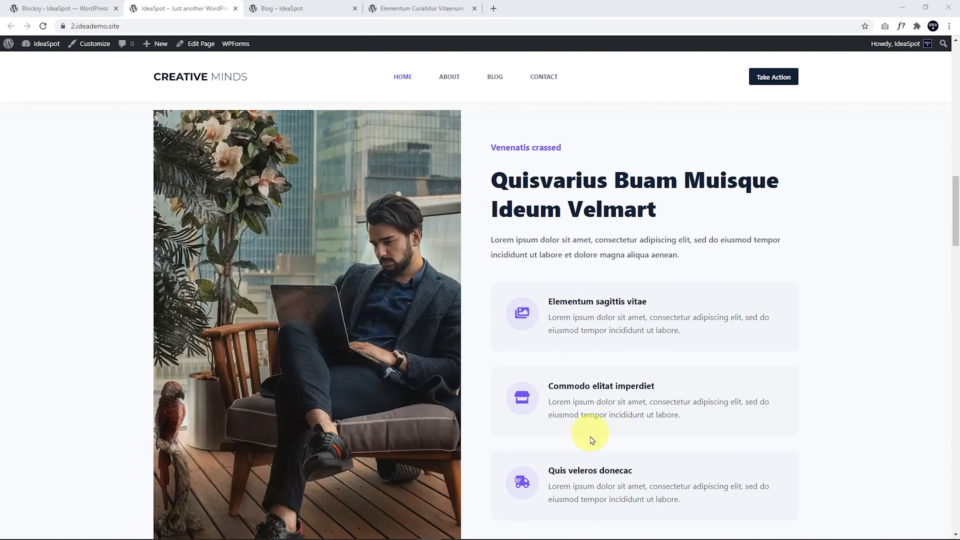
scroll(508, 326, "down", 13)
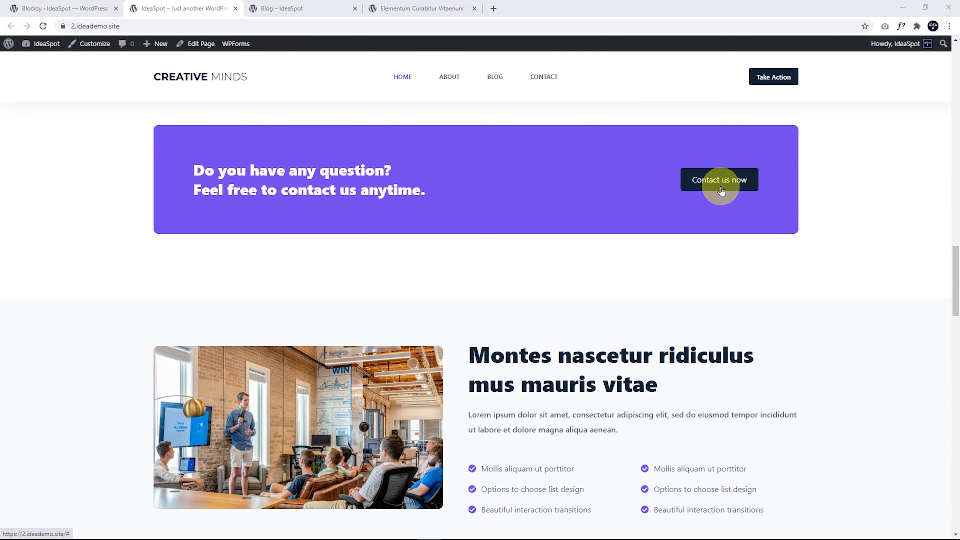
scroll(723, 190, "down", 3)
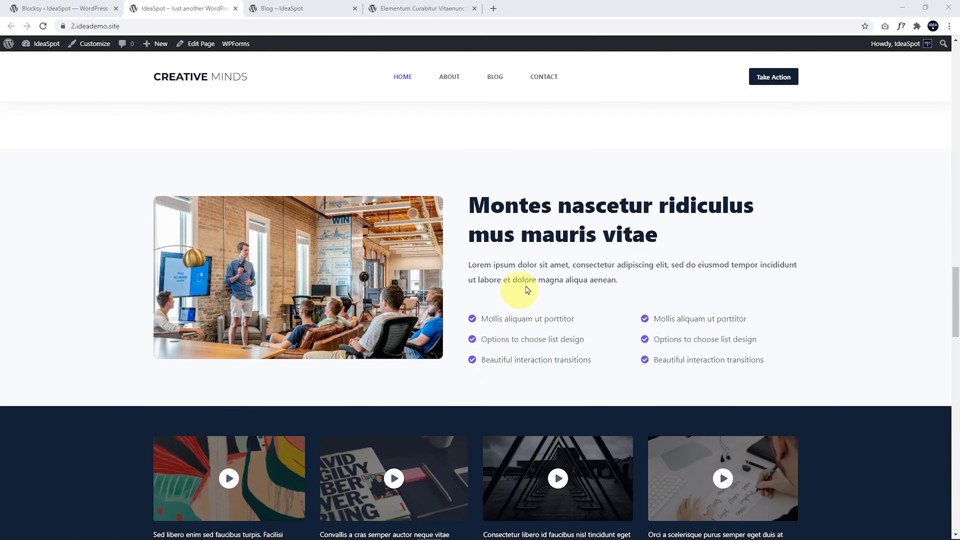
scroll(810, 326, "down", 5)
scroll(561, 294, "down", 10)
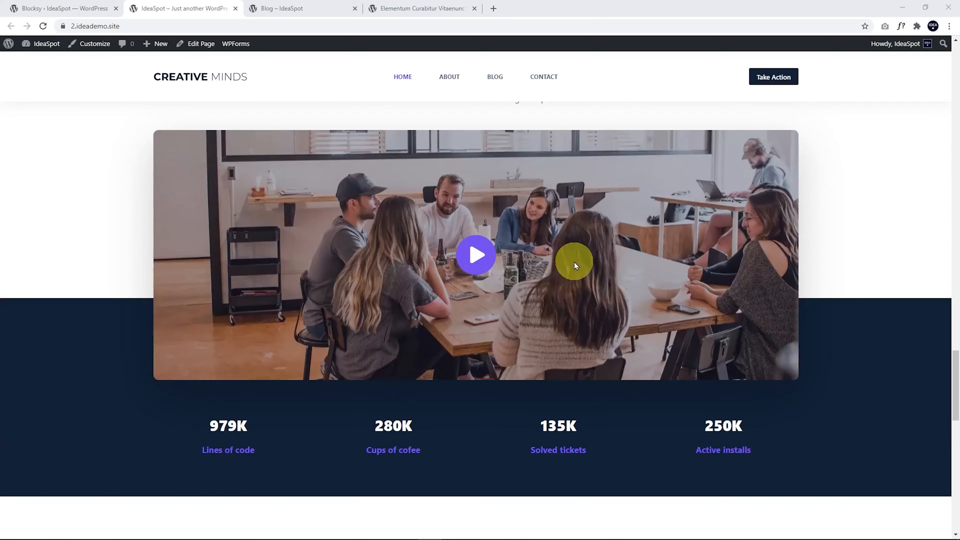
scroll(439, 251, "down", 10)
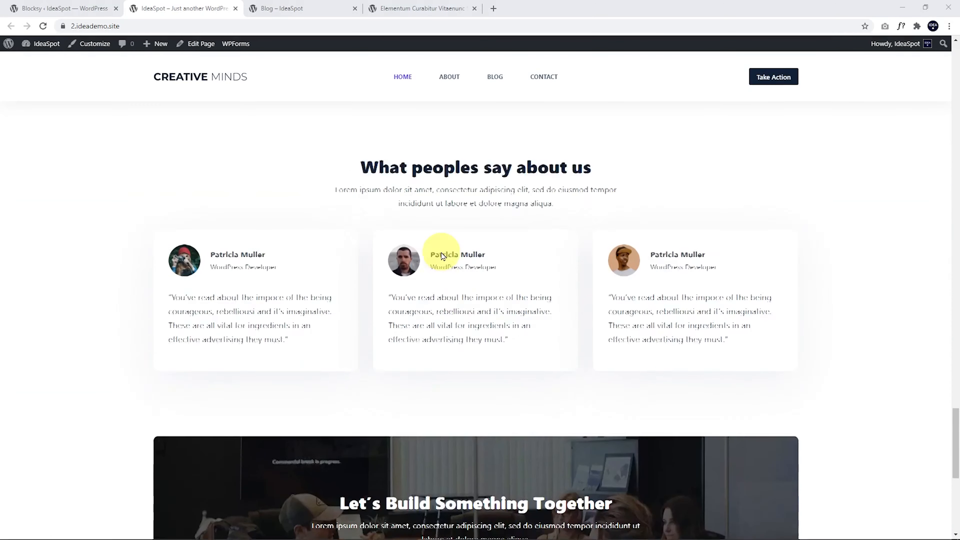
scroll(378, 284, "down", 8)
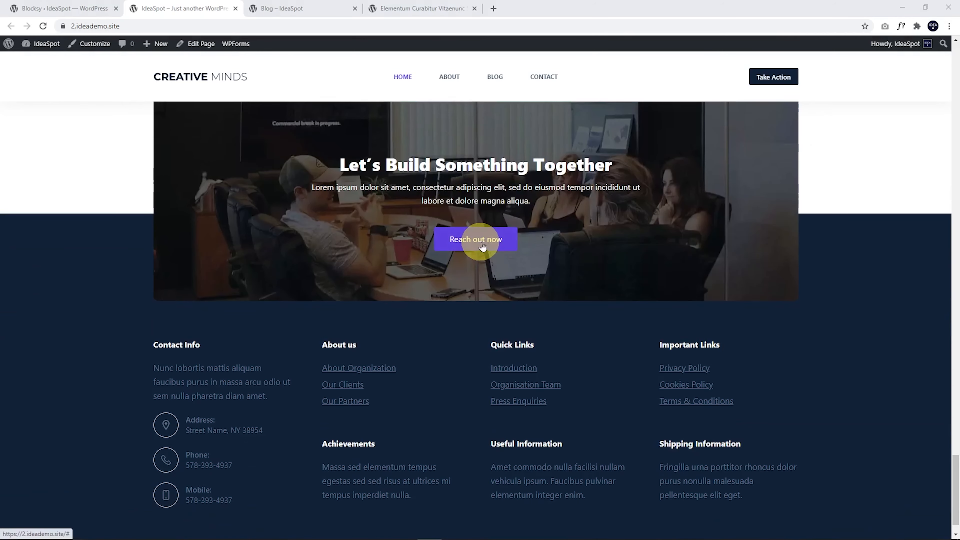
scroll(469, 253, "down", 1)
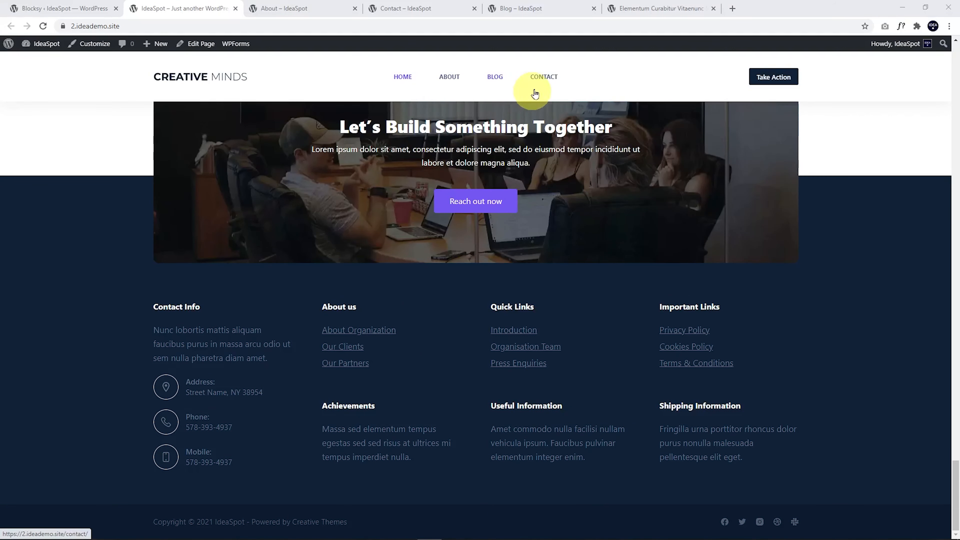
- Examine the imported site's About page and the Contact page with its office details, map and contact form
left_click(287, 9)
scroll(411, 321, "down", 5)
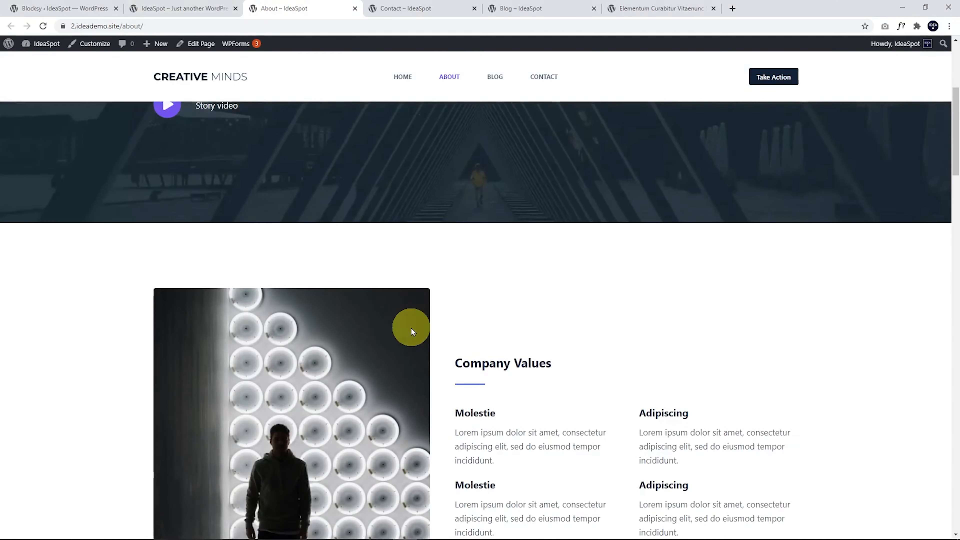
scroll(411, 328, "up", 5)
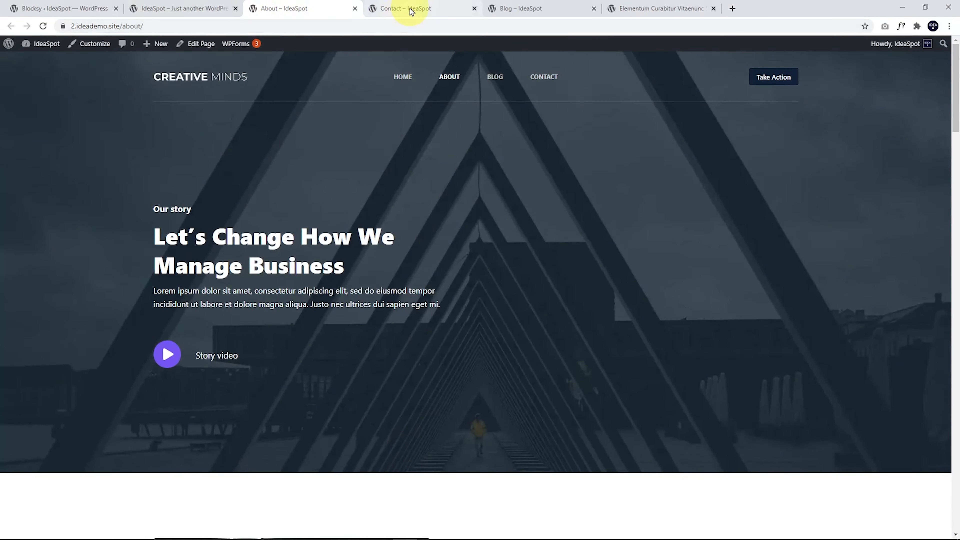
left_click(412, 9)
scroll(479, 277, "down", 10)
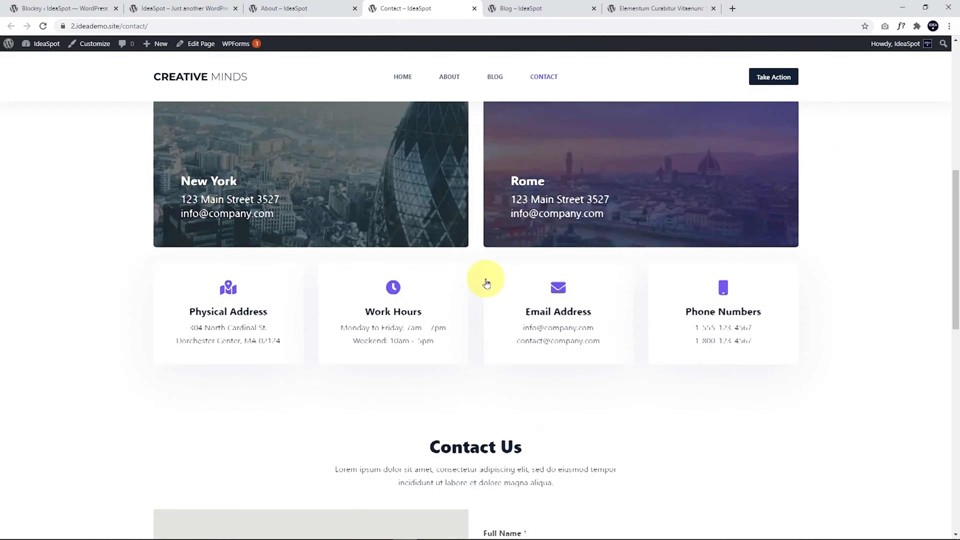
scroll(488, 283, "down", 4)
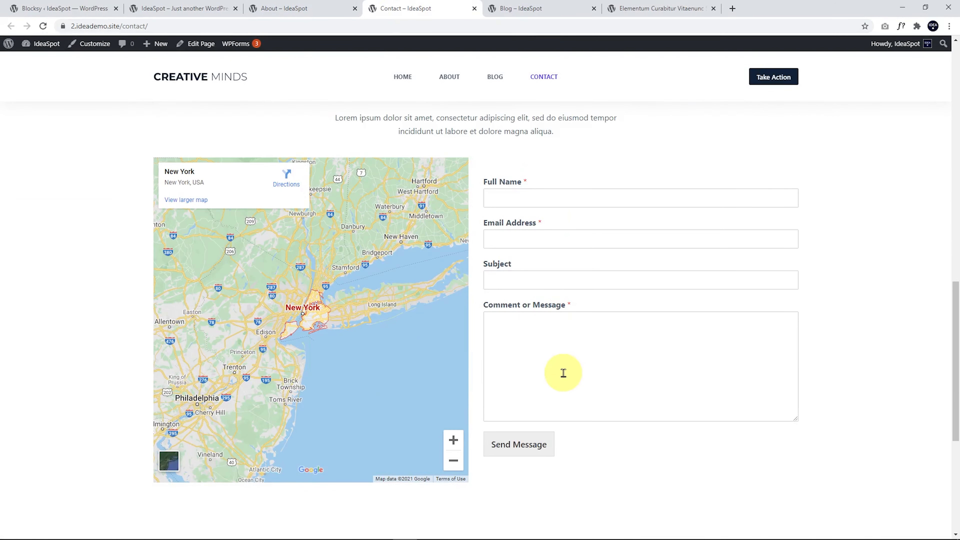
- Examine the imported site's Blog page with its sidebar and the single post "Elementum Curabitur Vitaenunc Sedvelit"
left_click(552, 11)
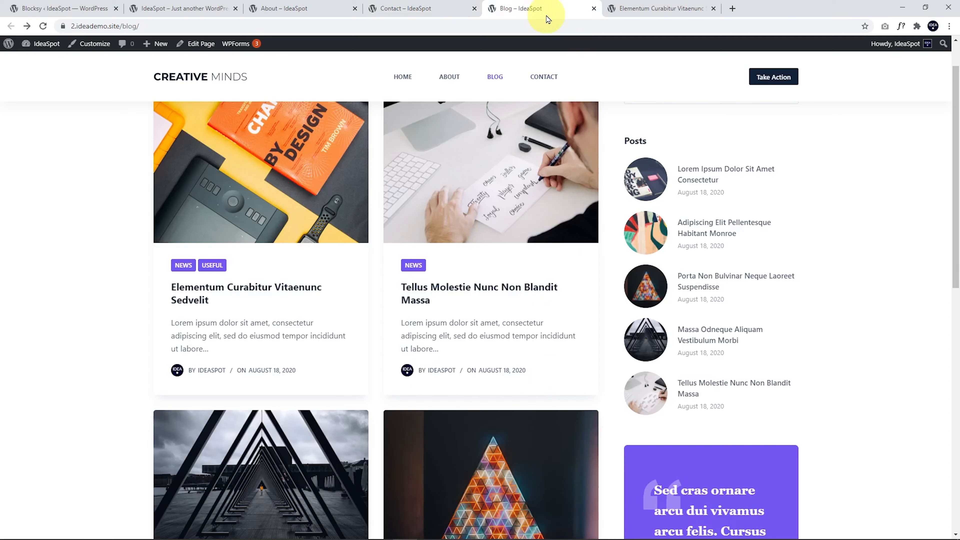
scroll(601, 223, "up", 2)
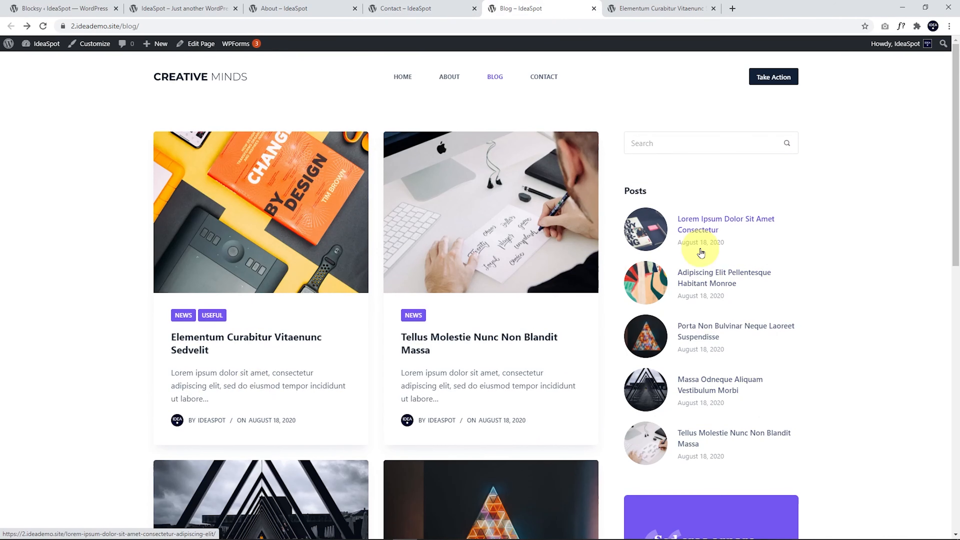
left_click(665, 8)
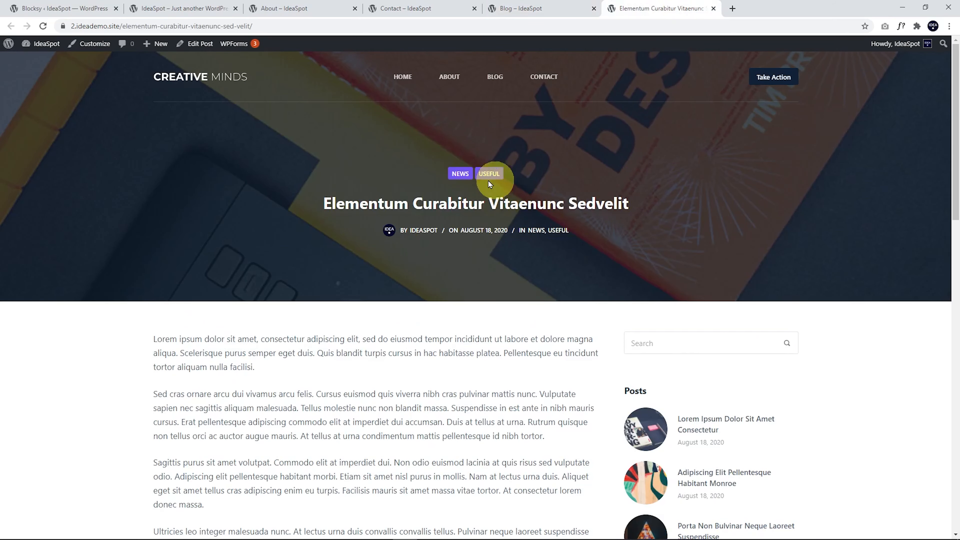
scroll(469, 184, "down", 15)
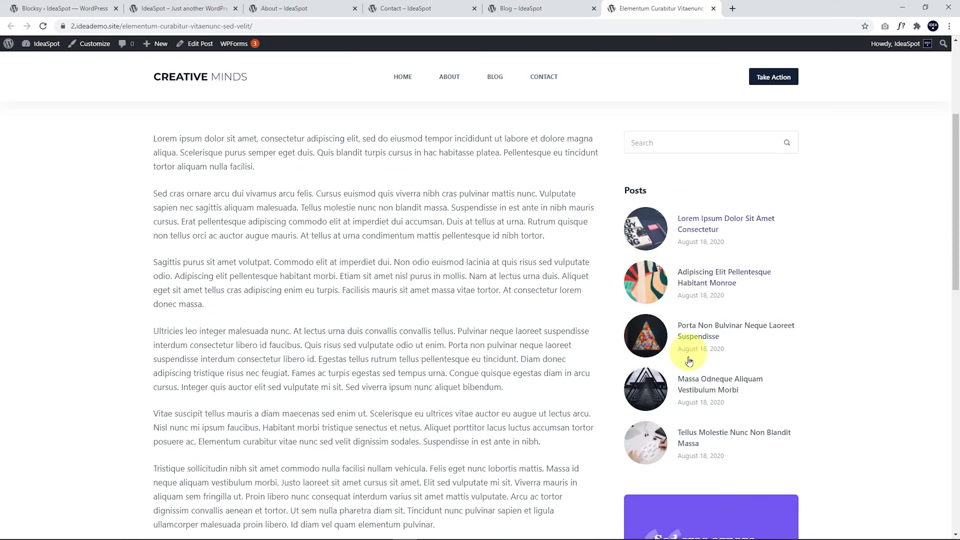
scroll(465, 360, "down", 3)
scroll(468, 362, "up", 18)
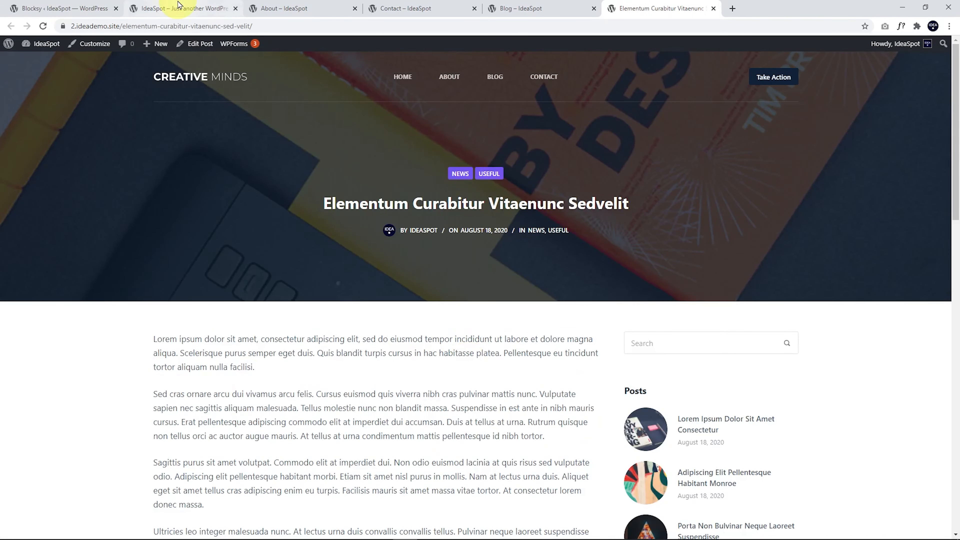
- Return to the imported home page, start customizing it, and open the header logo's settings
left_click(209, 7)
scroll(230, 242, "up", 20)
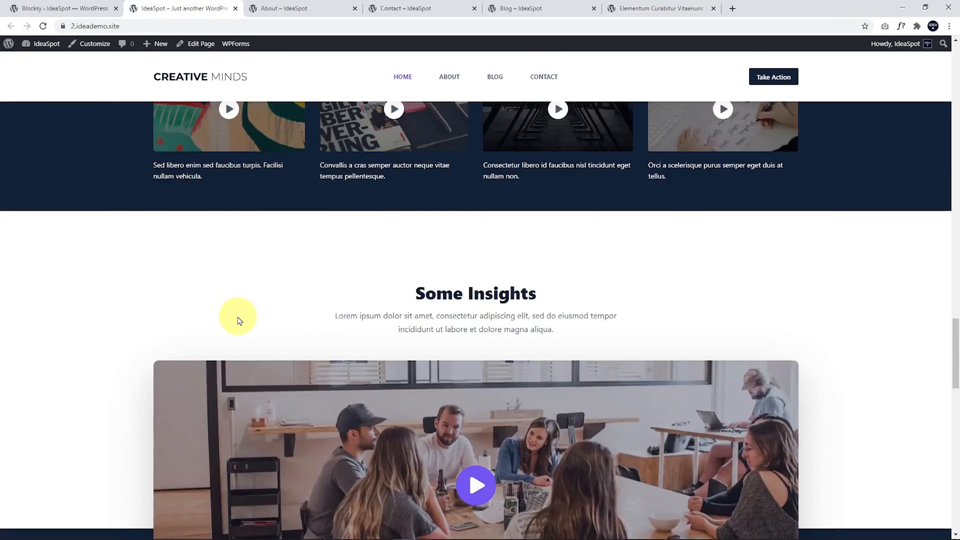
scroll(238, 313, "up", 10)
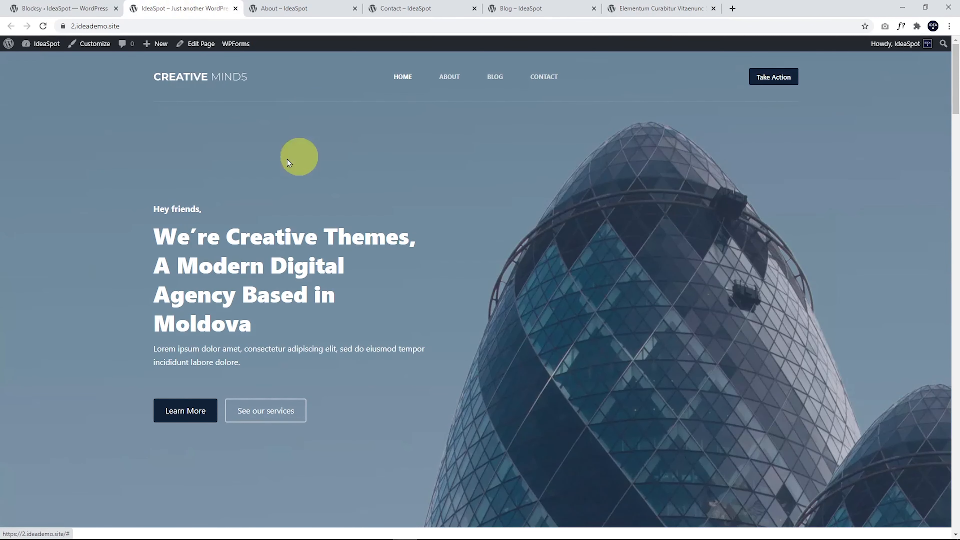
left_click(95, 45)
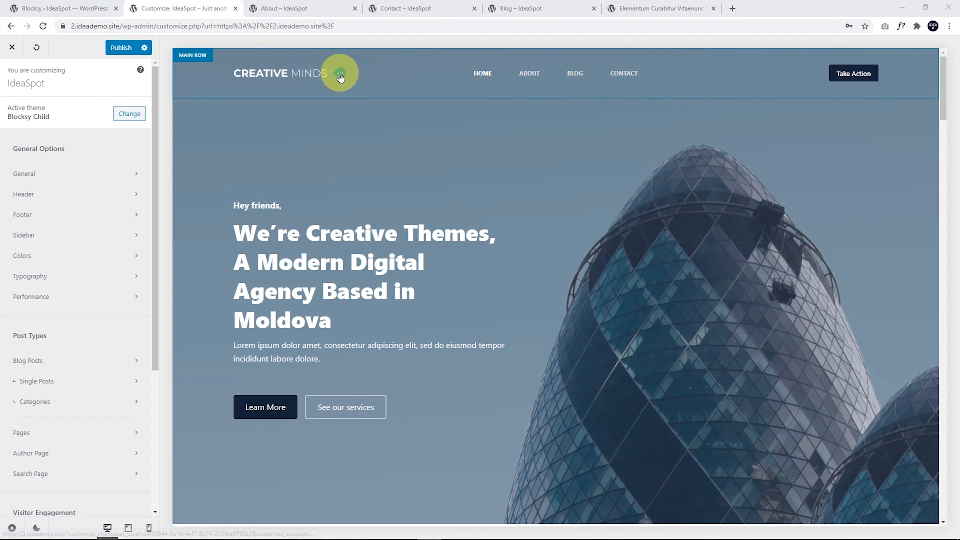
left_click(341, 74)
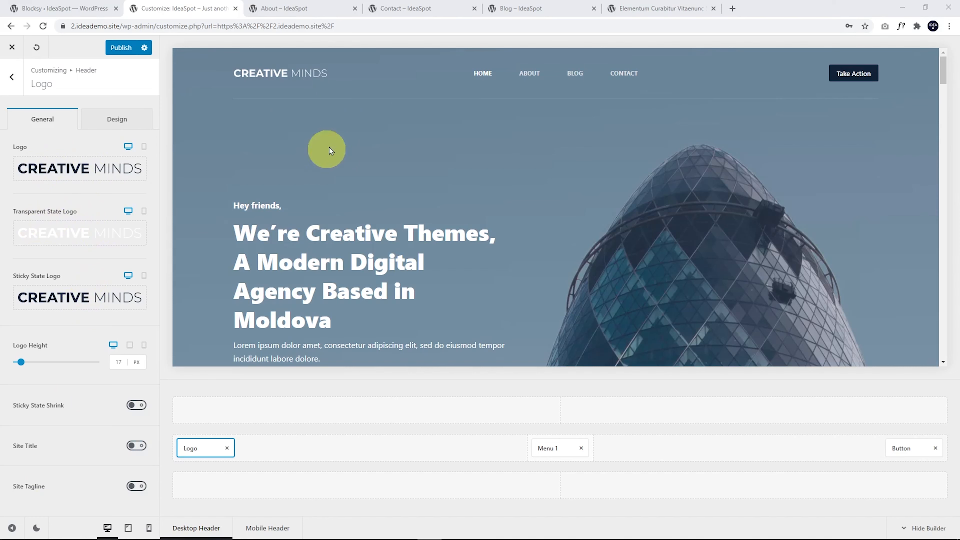
mouse_move(61, 235)
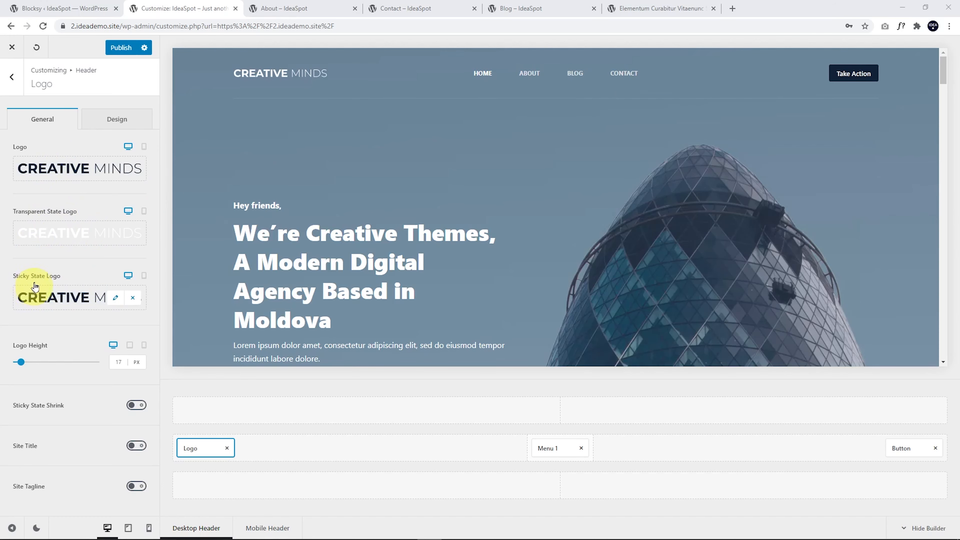
- Compare the transparent and sticky header logos in the home page preview and on the About and Contact pages, then return to the logo settings
scroll(409, 197, "down", 5)
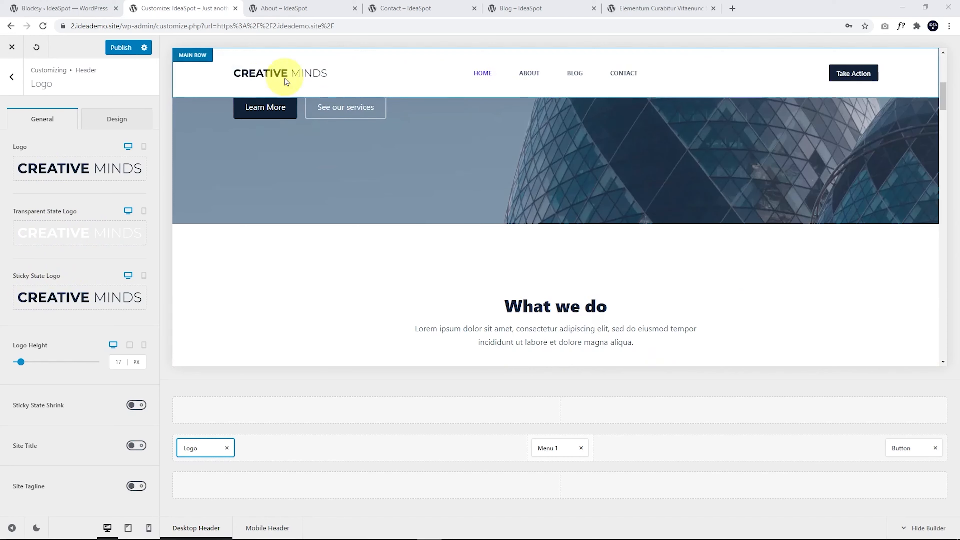
mouse_move(71, 302)
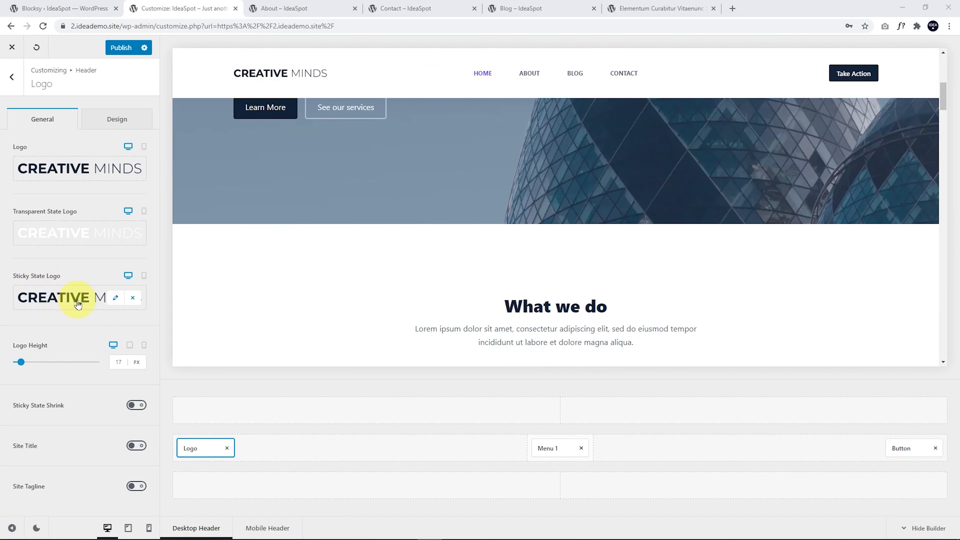
scroll(350, 292, "up", 5)
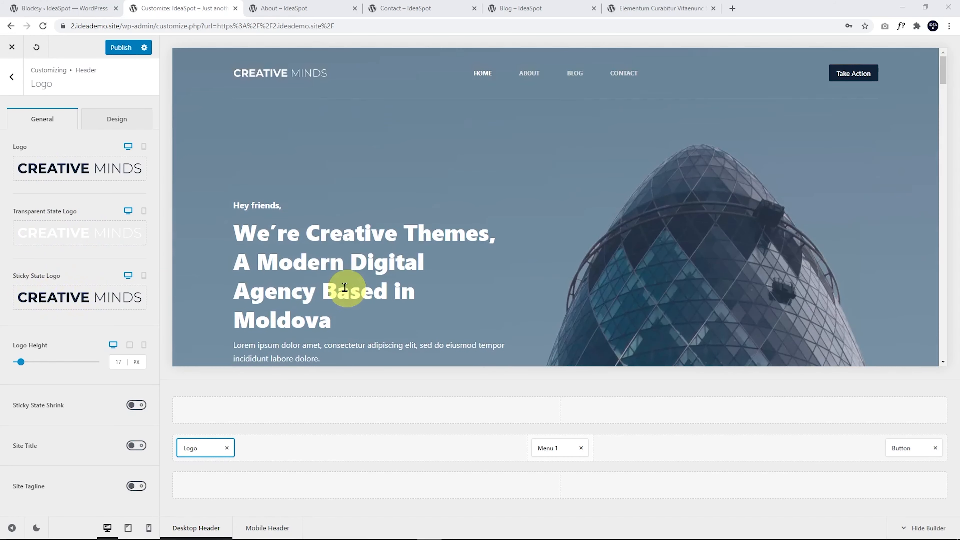
left_click(291, 8)
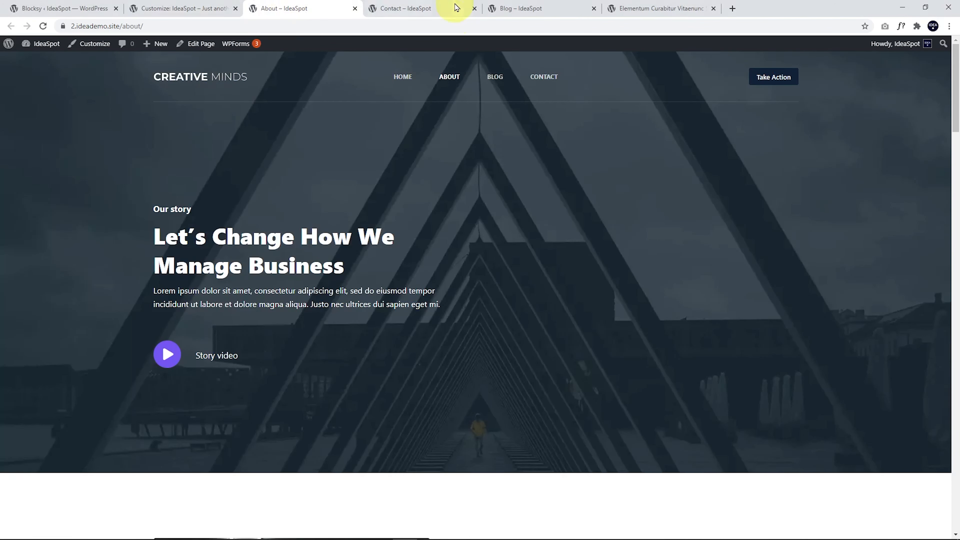
left_click(435, 8)
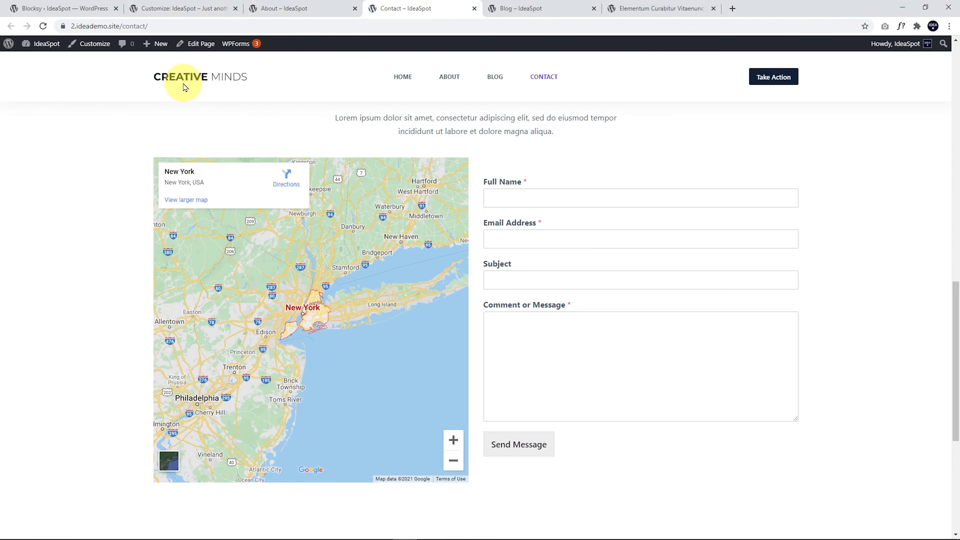
left_click(182, 8)
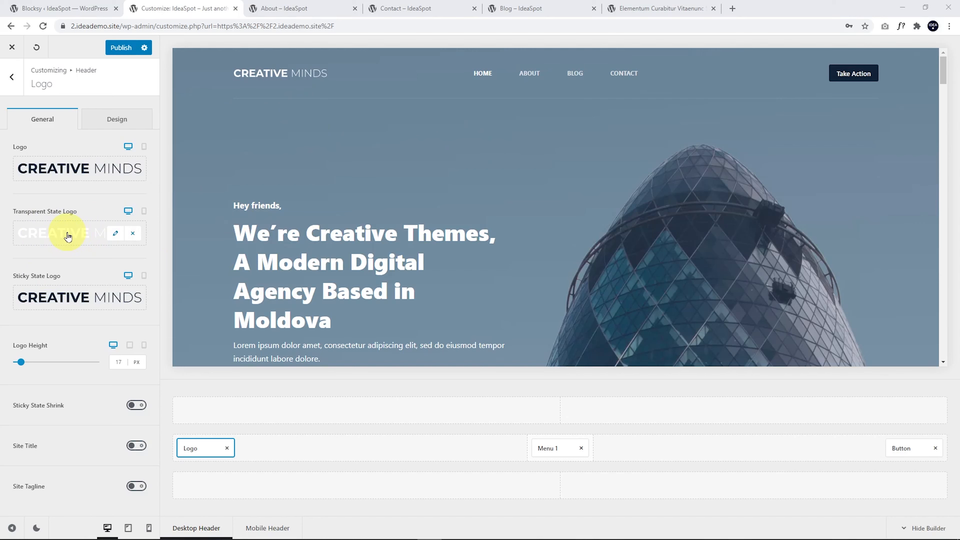
- Upload the prepared image files, including idea-spot.png and black-bulb.png, to the media library while choosing the transparent state logo
left_click(63, 244)
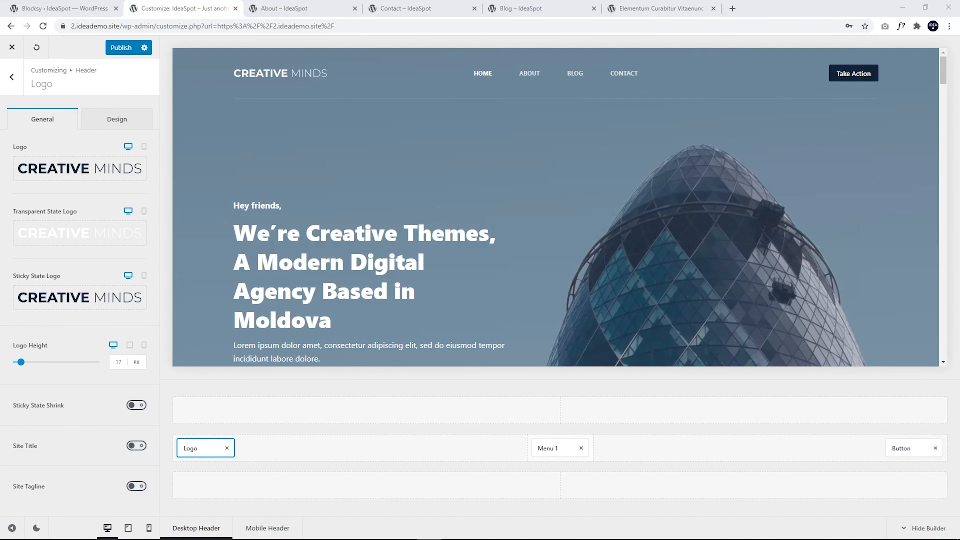
left_click(63, 236)
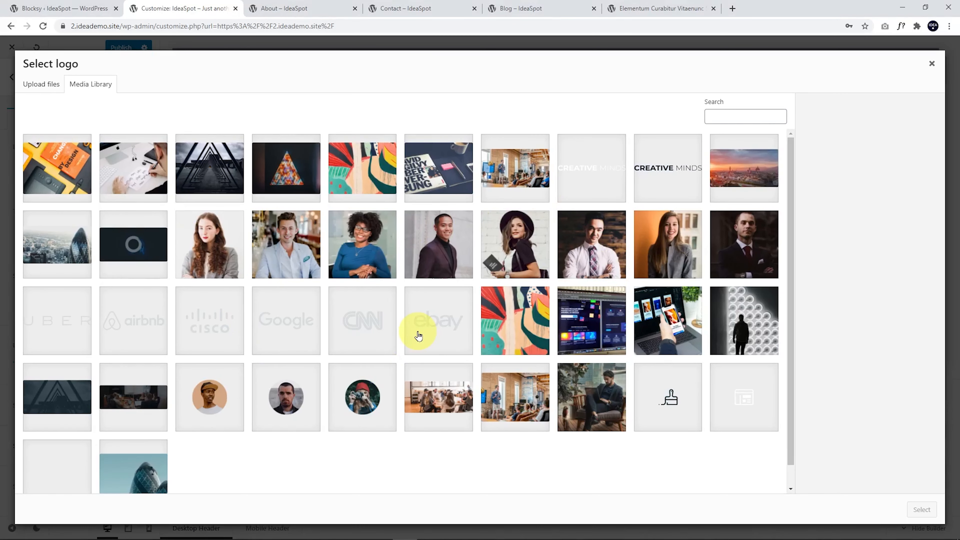
left_click(42, 85)
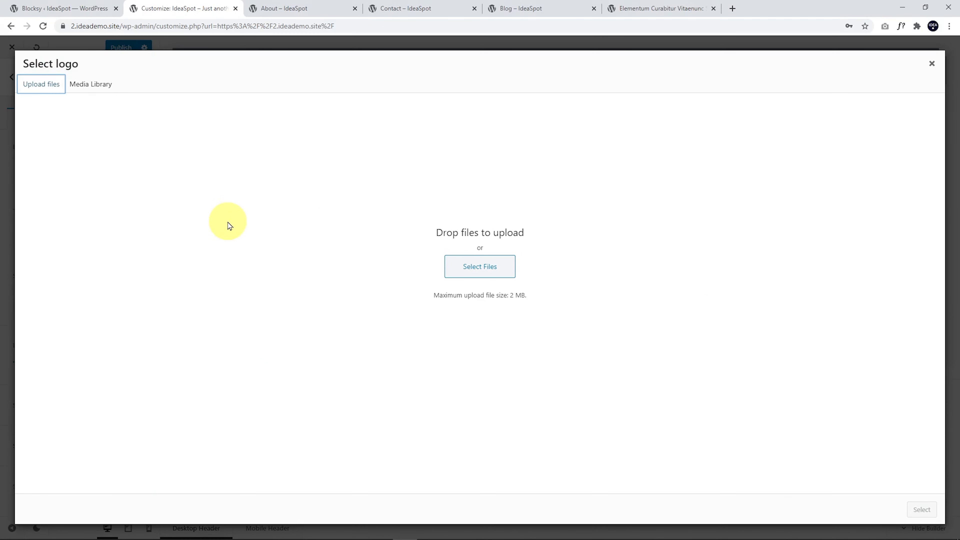
key("alt+Tab")
left_click_drag(657, 222, 232, 230)
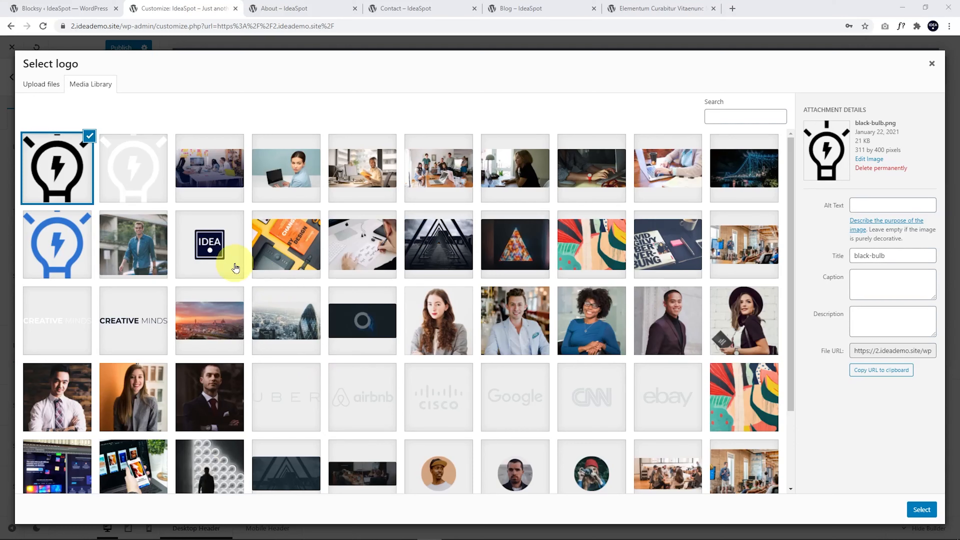
- Use idea-spot.png as the transparent state logo and set the logo height to 60 px
left_click(215, 253)
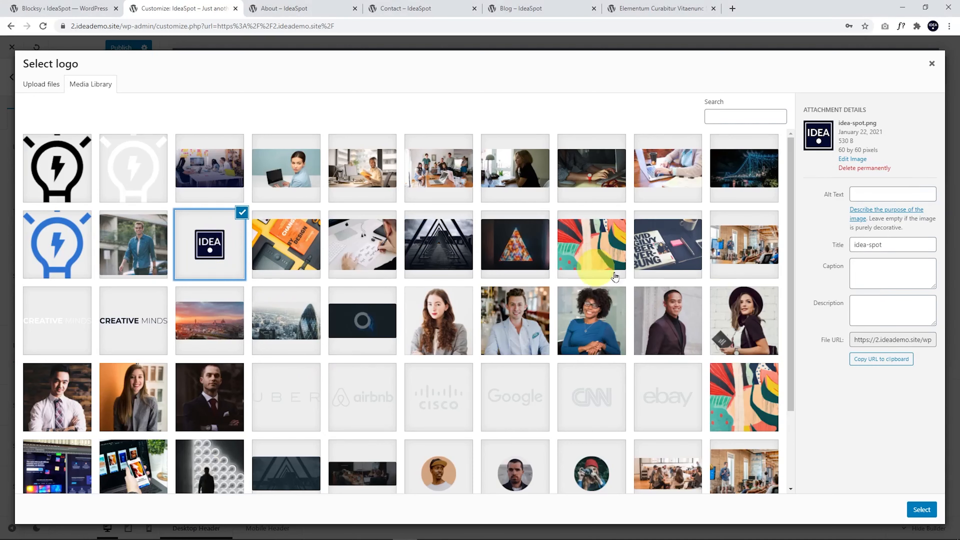
left_click(922, 509)
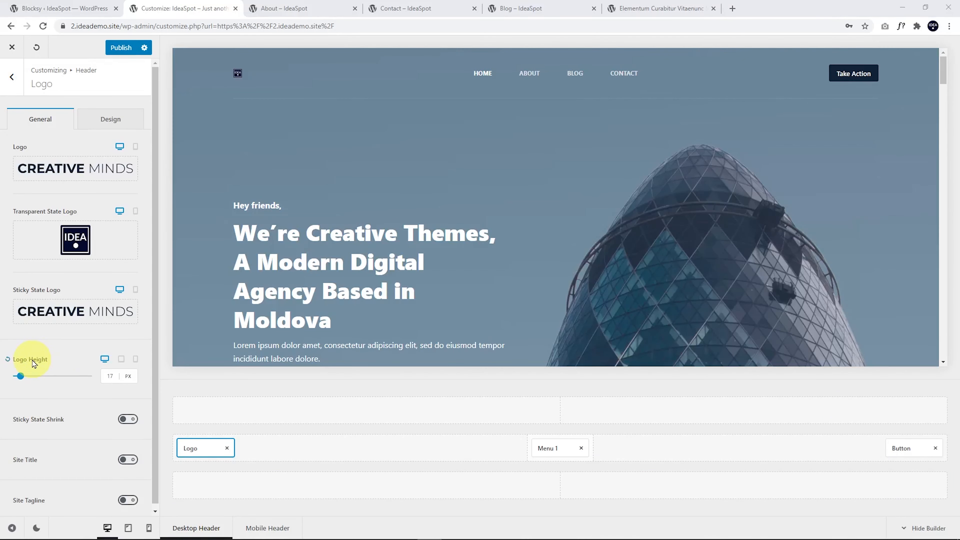
double_click(112, 379)
type("60")
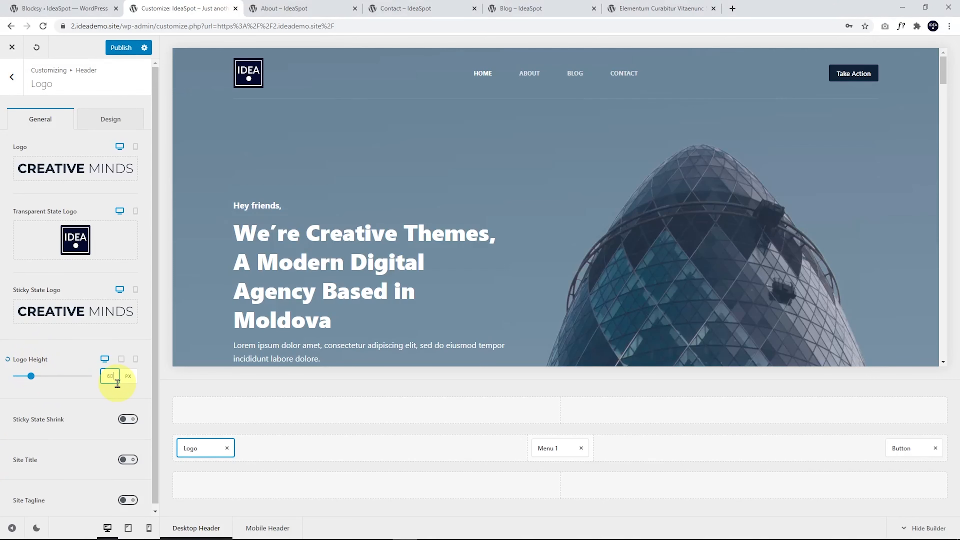
- Replace the default logo and the sticky state logo with idea-spot.png and check the sticky header in the preview
left_click(71, 167)
left_click(212, 242)
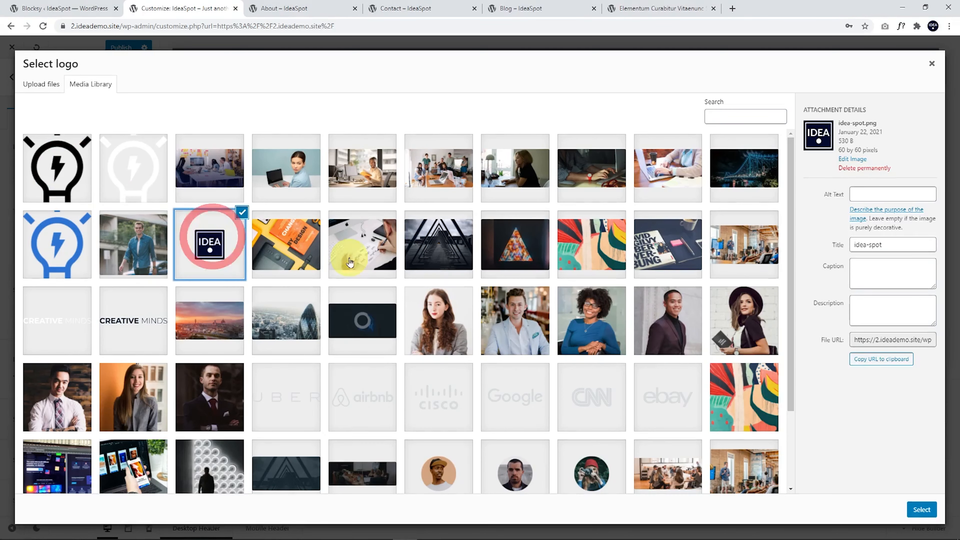
left_click(921, 510)
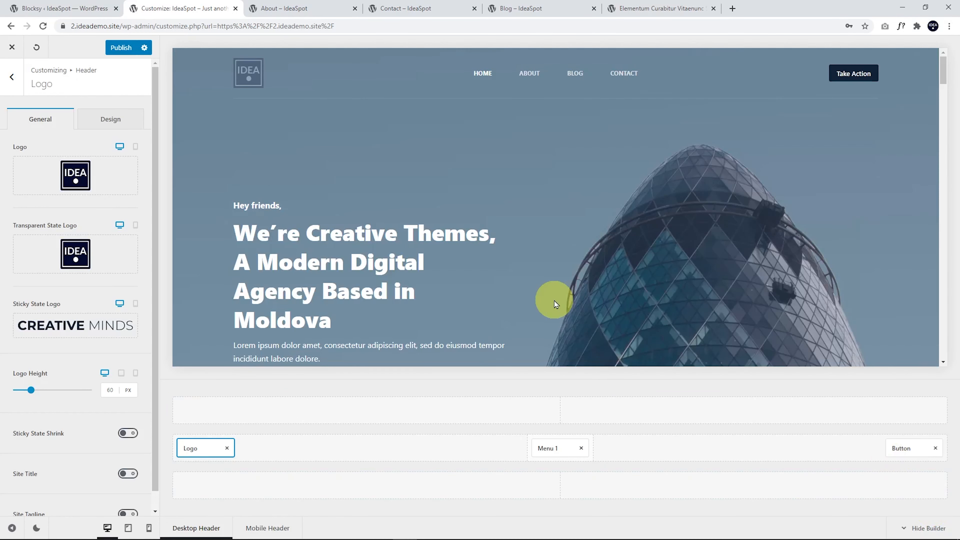
left_click(105, 335)
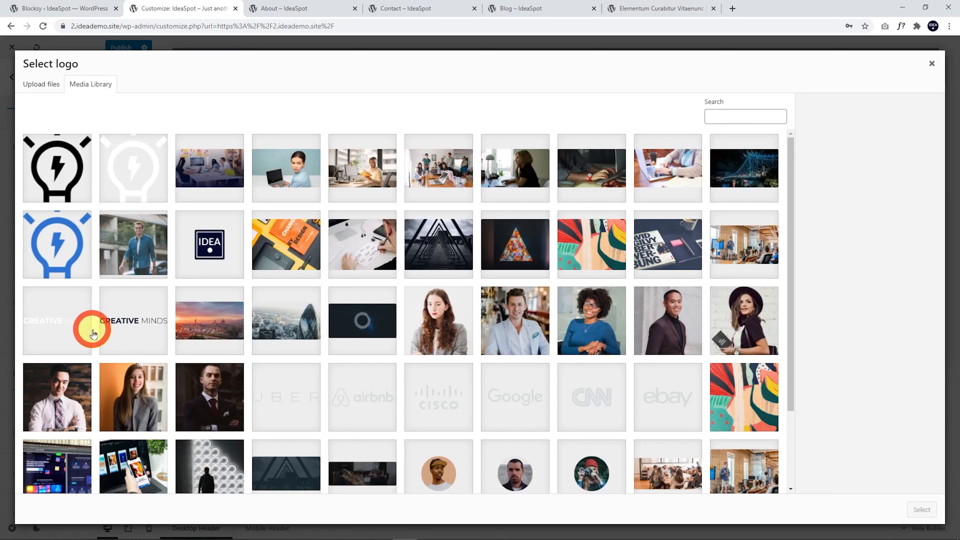
left_click(210, 245)
left_click(922, 510)
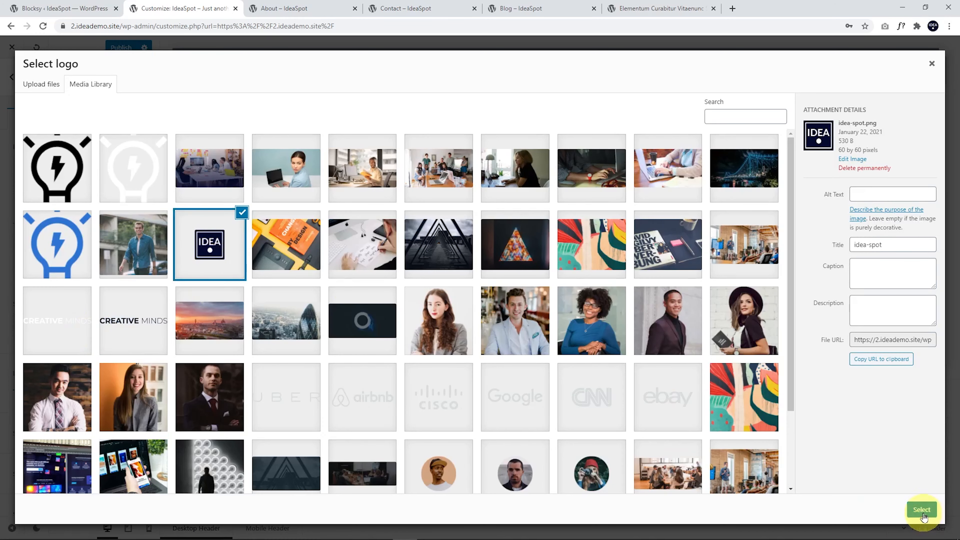
scroll(363, 174, "down", 3)
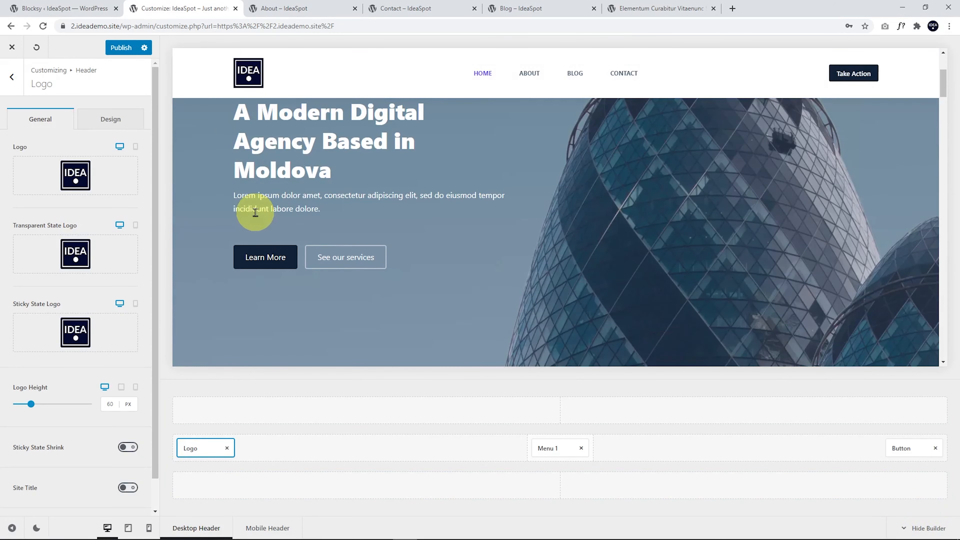
- Publish the logo changes, check the logo on the Blog page, and return to the customizer
left_click(120, 47)
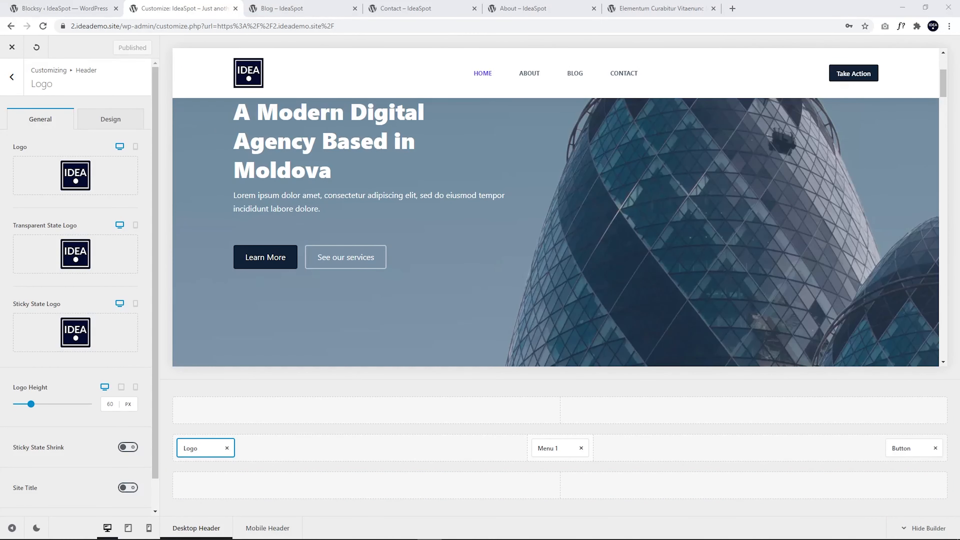
mouse_move(87, 172)
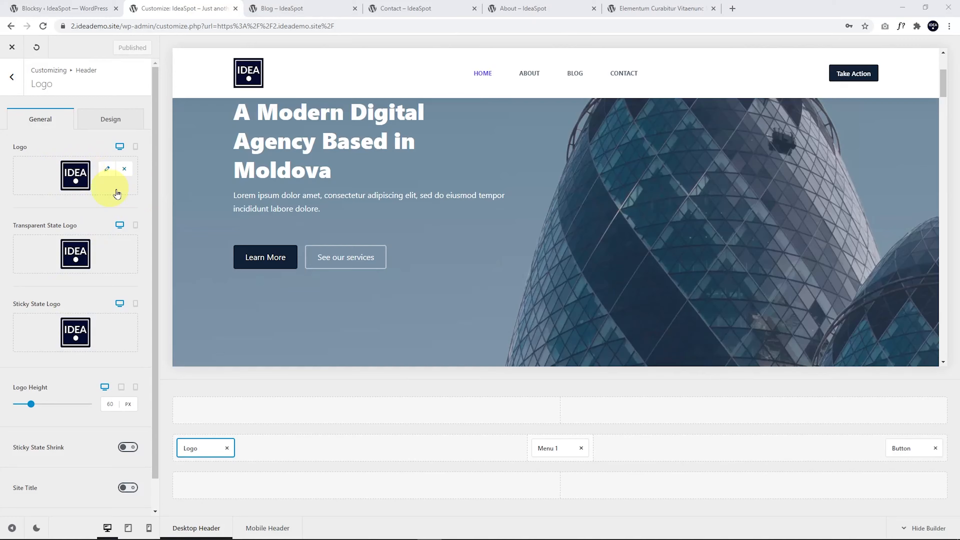
left_click(298, 8)
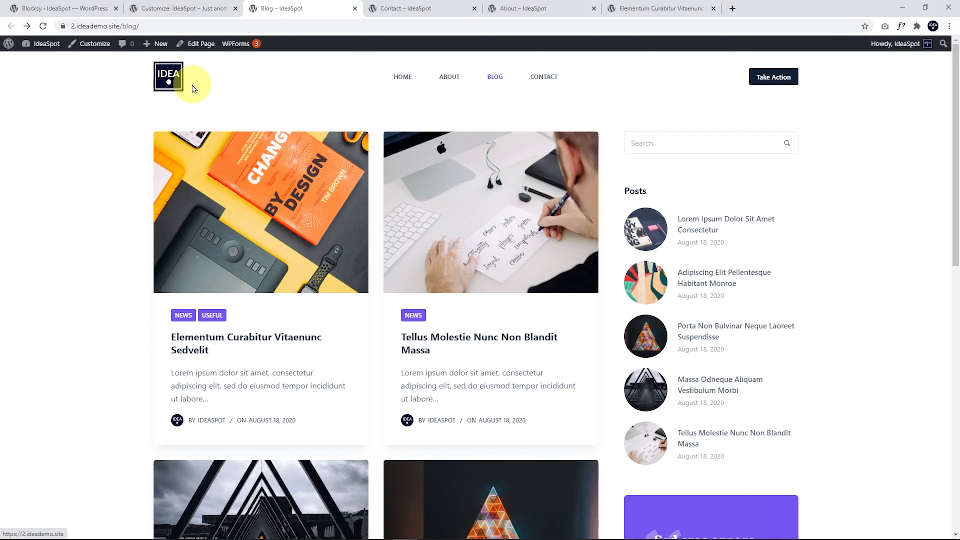
left_click(178, 8)
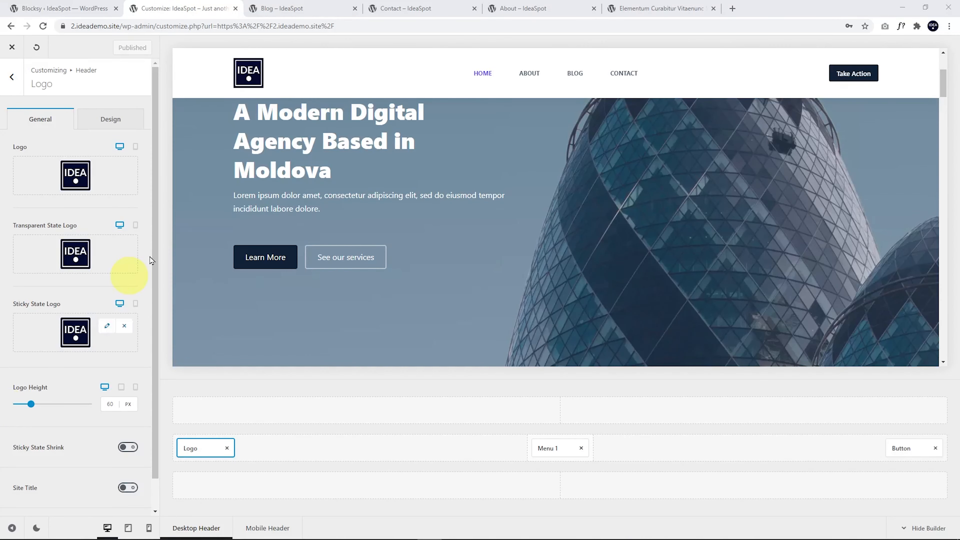
- Open the header button's settings and change its label to "Contact Us"
scroll(328, 190, "up", 3)
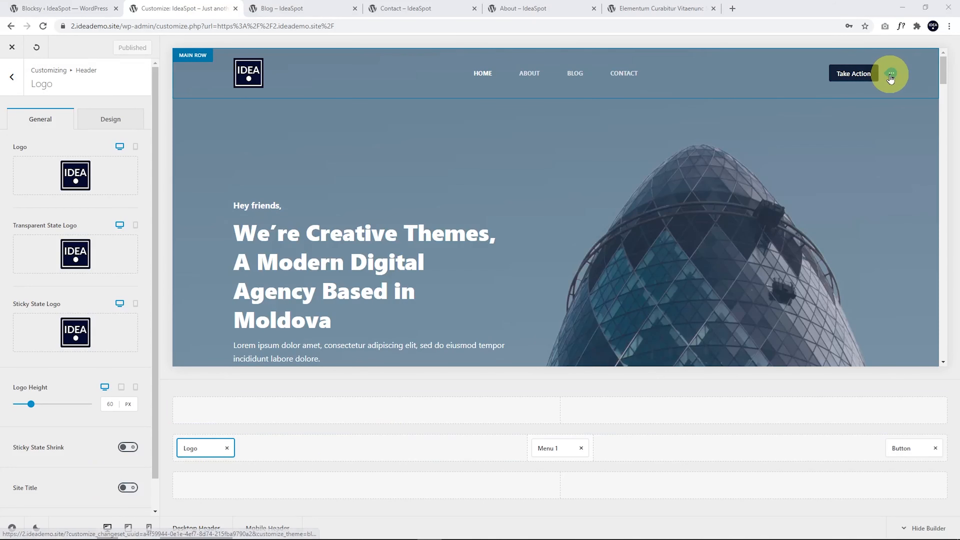
left_click(893, 78)
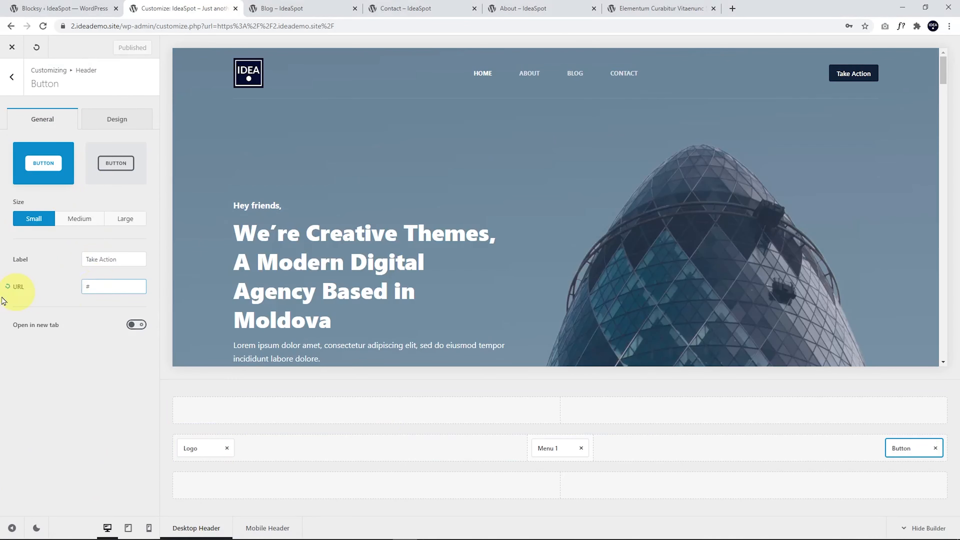
left_click_drag(129, 261, 86, 259)
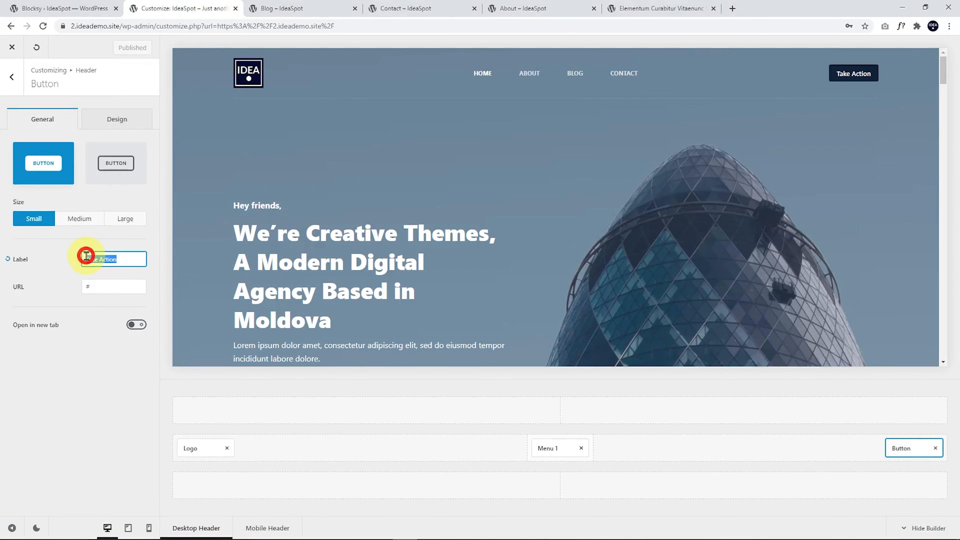
type("Contact Us")
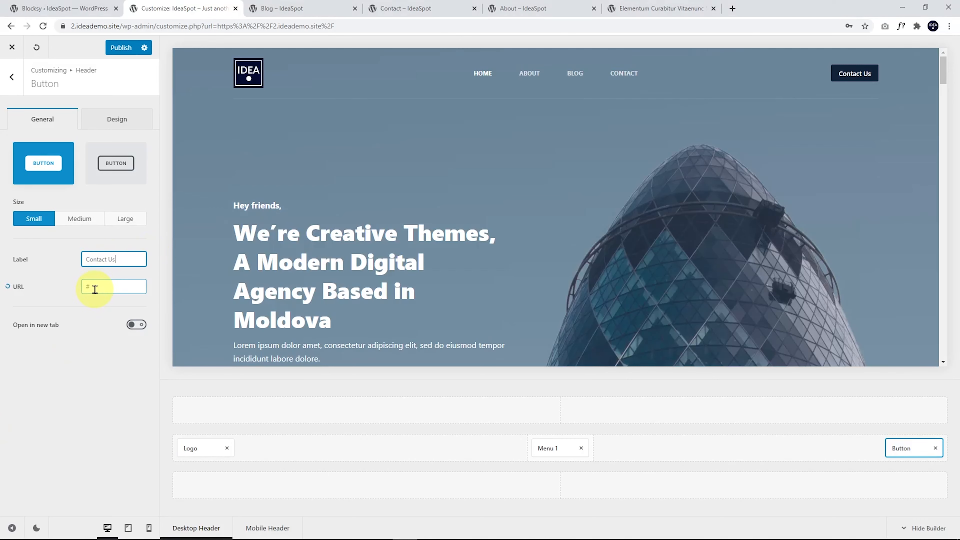
- Copy the Contact page's address and use it as the header button's URL
left_click(396, 11)
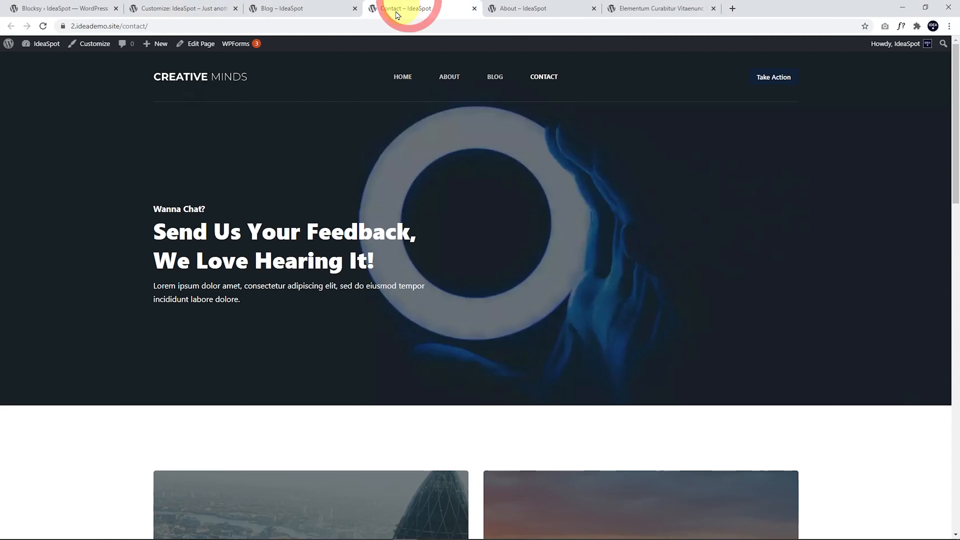
left_click(111, 26)
left_click(185, 9)
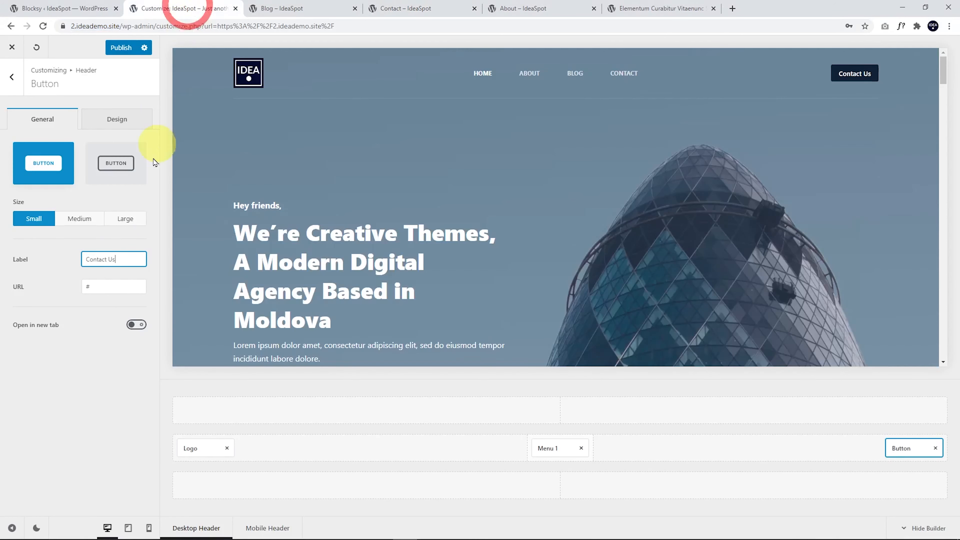
left_click(107, 288)
key("ctrl+a")
key("ctrl+v")
left_click(126, 56)
left_click(672, 265)
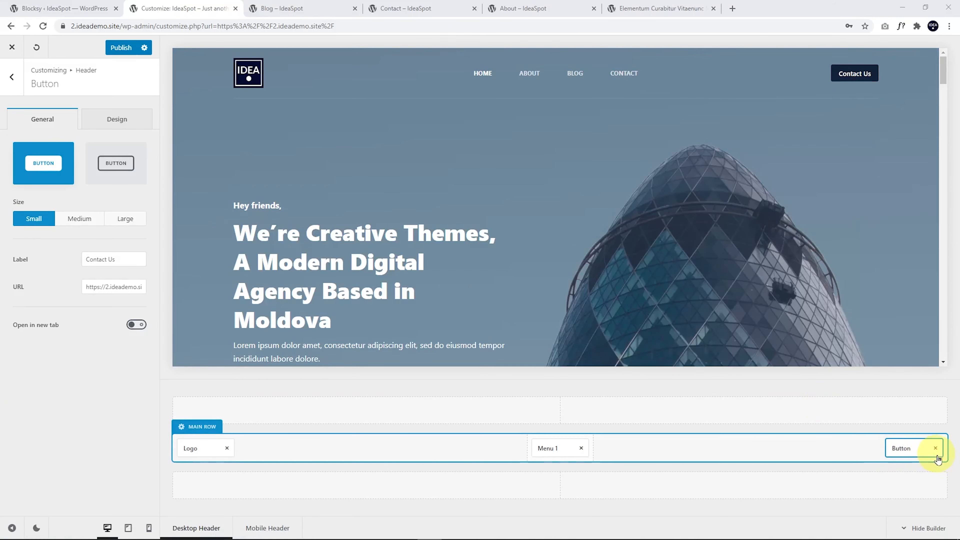
- Remove the button from the header's main row and put the Search element in its place
left_click(936, 448)
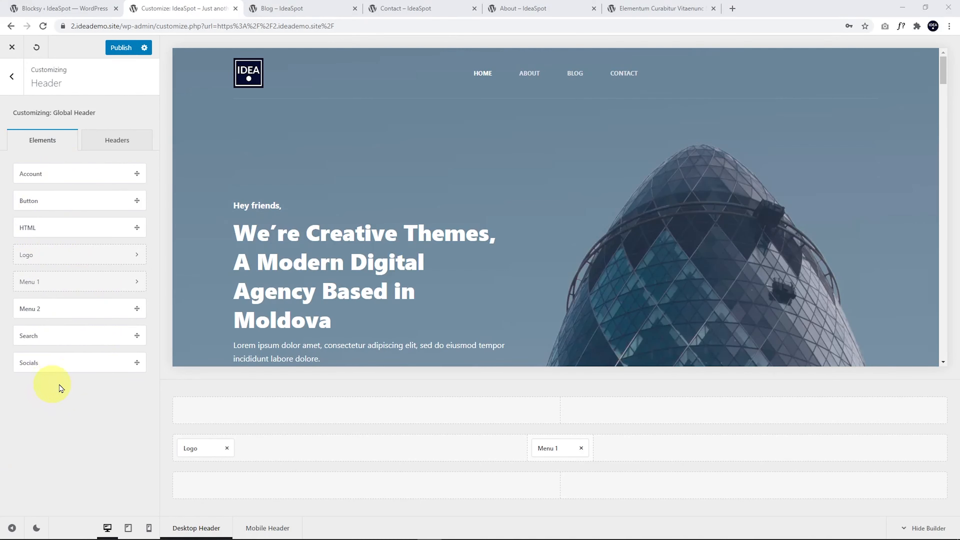
left_click_drag(31, 342, 878, 449)
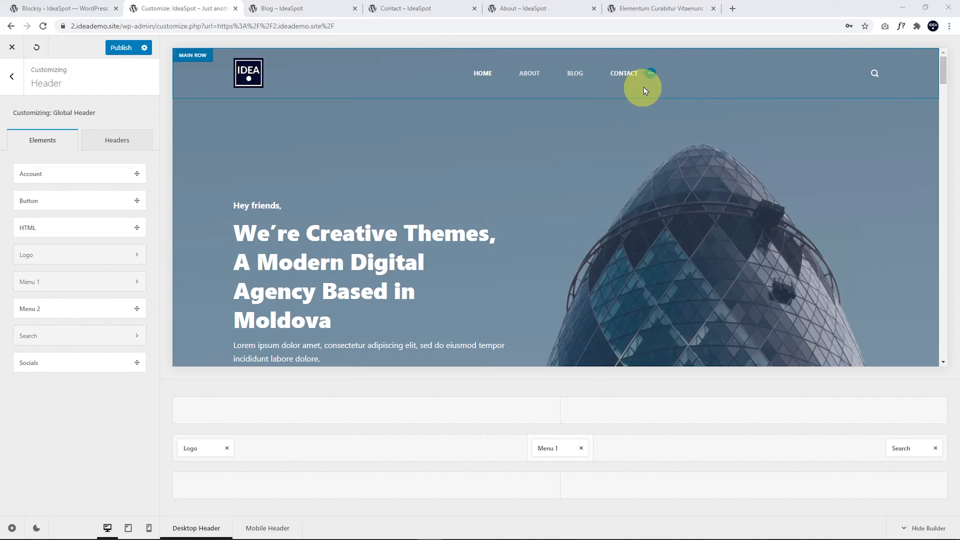
- Open the Menu 1 settings and try the underline, filled background, and top-and-bottom line styles for the top-level items
left_click(650, 74)
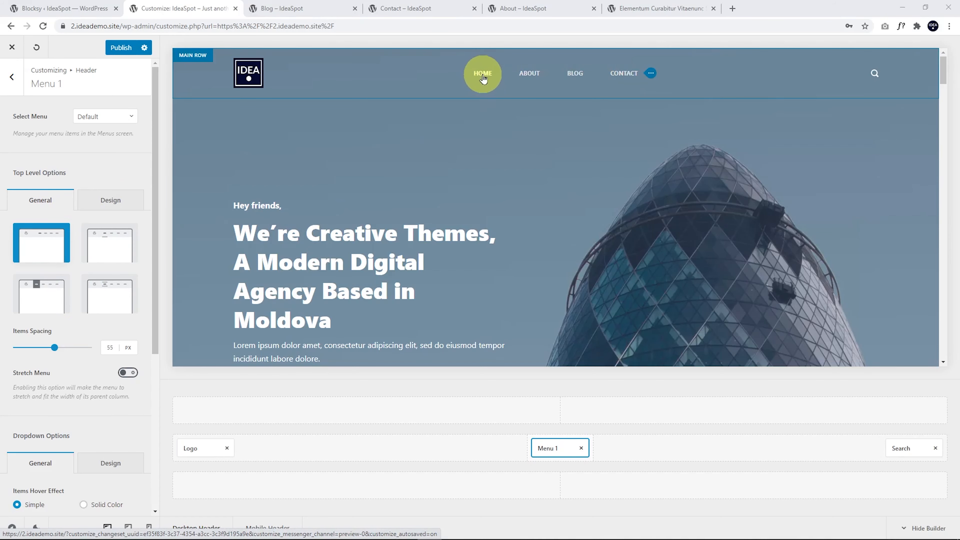
left_click(105, 261)
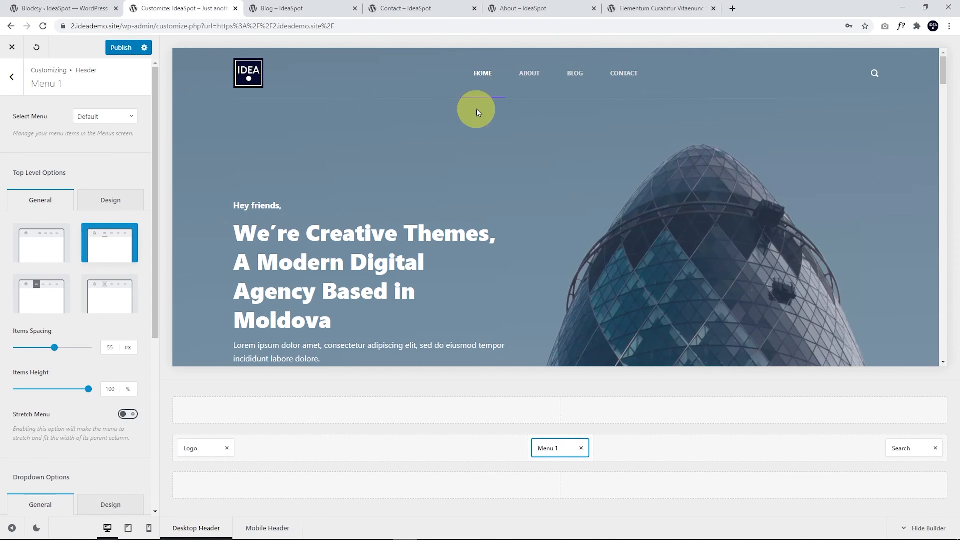
left_click(32, 303)
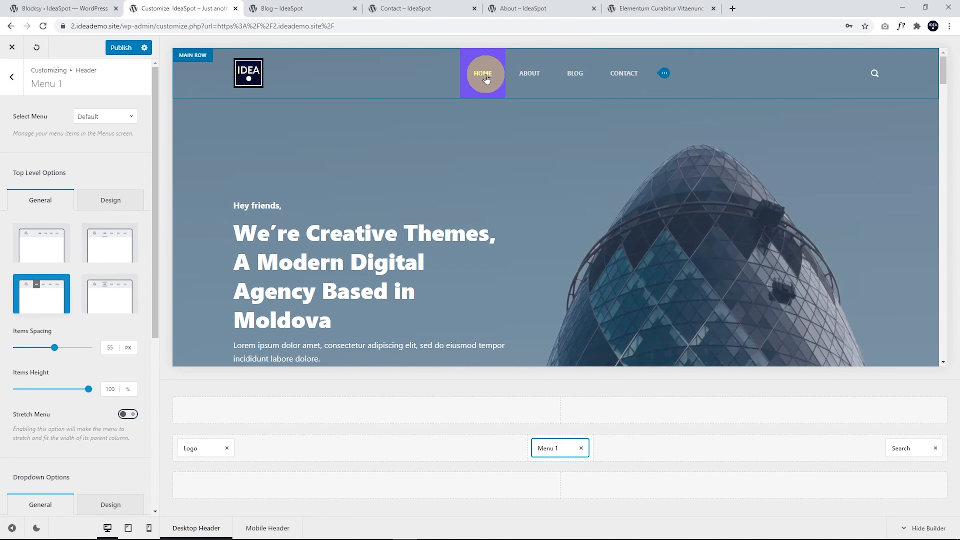
left_click(104, 303)
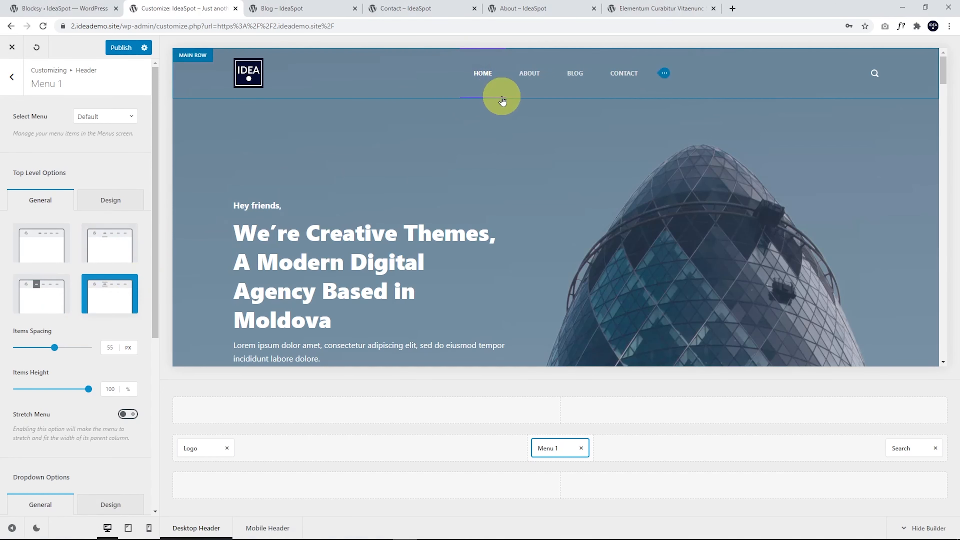
- Set Menu 1's top-level items to the plain style without lines or background and return to the main customizer options
left_click(42, 256)
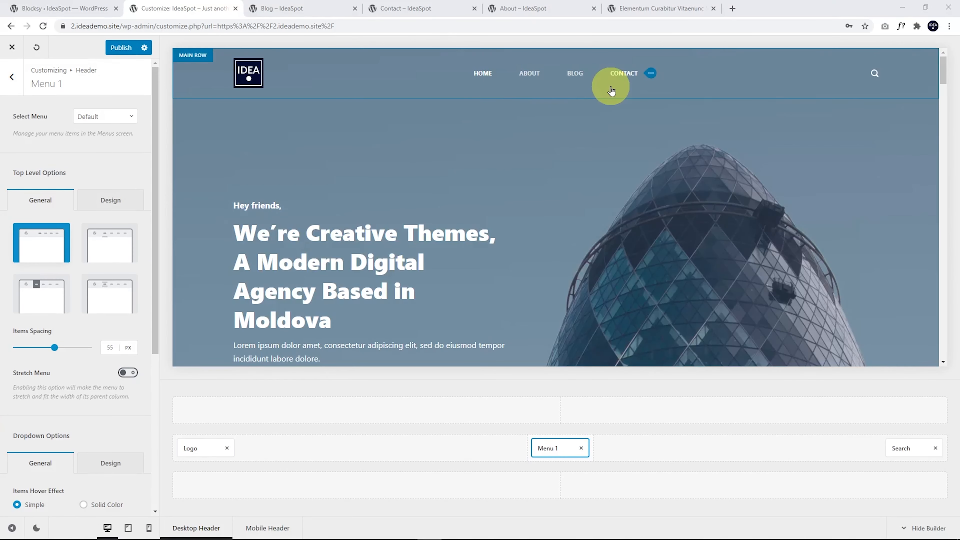
left_click(12, 78)
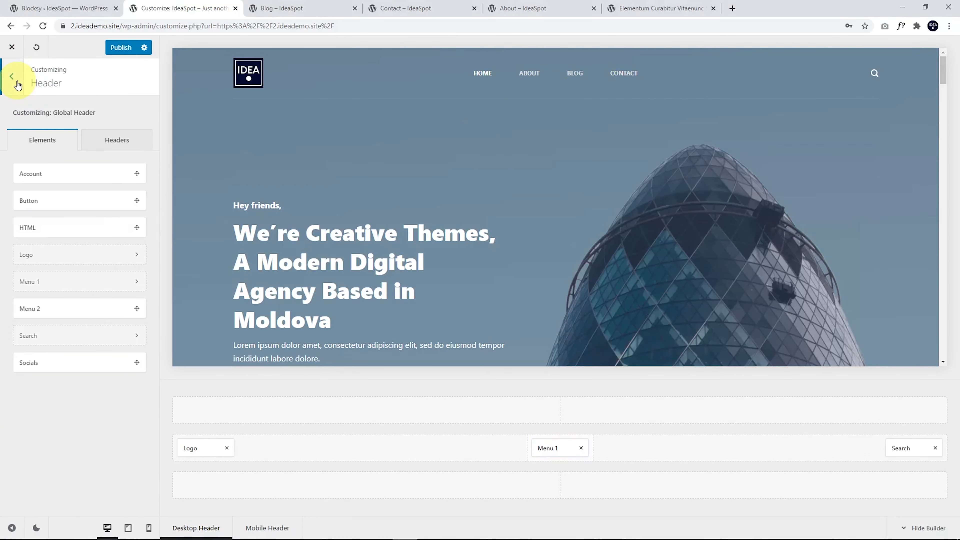
left_click(17, 82)
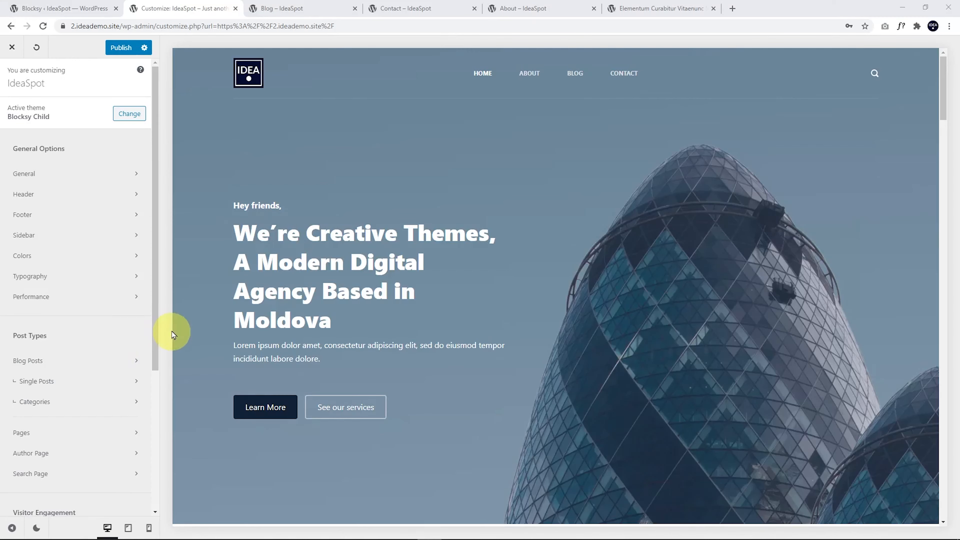
- Open the Main Menu for editing and remove the Blog item from it
left_click_drag(155, 311, 157, 476)
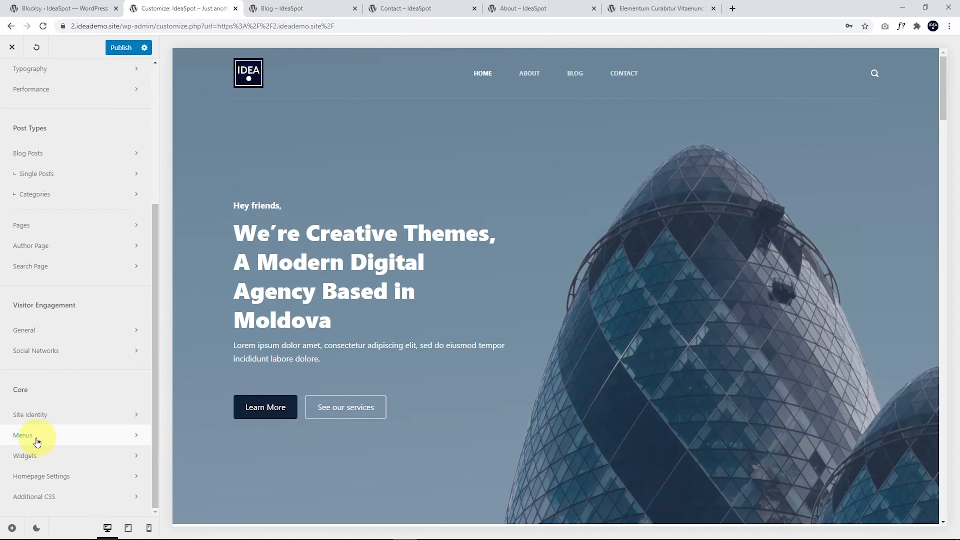
left_click(28, 439)
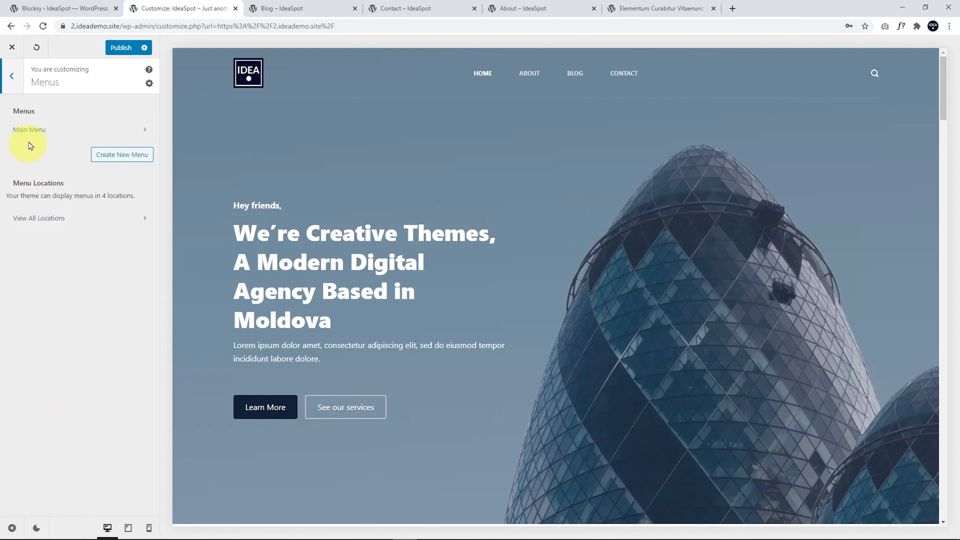
left_click(32, 131)
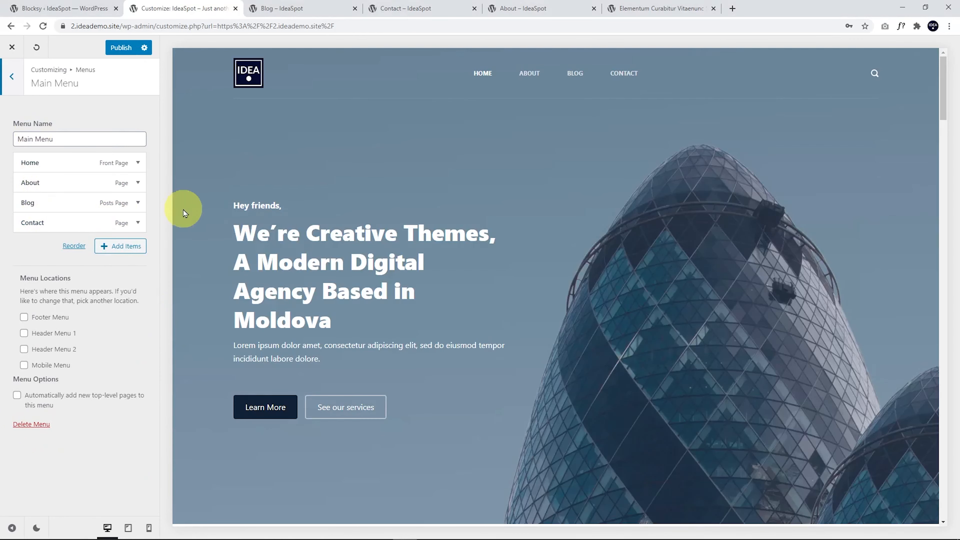
left_click(119, 248)
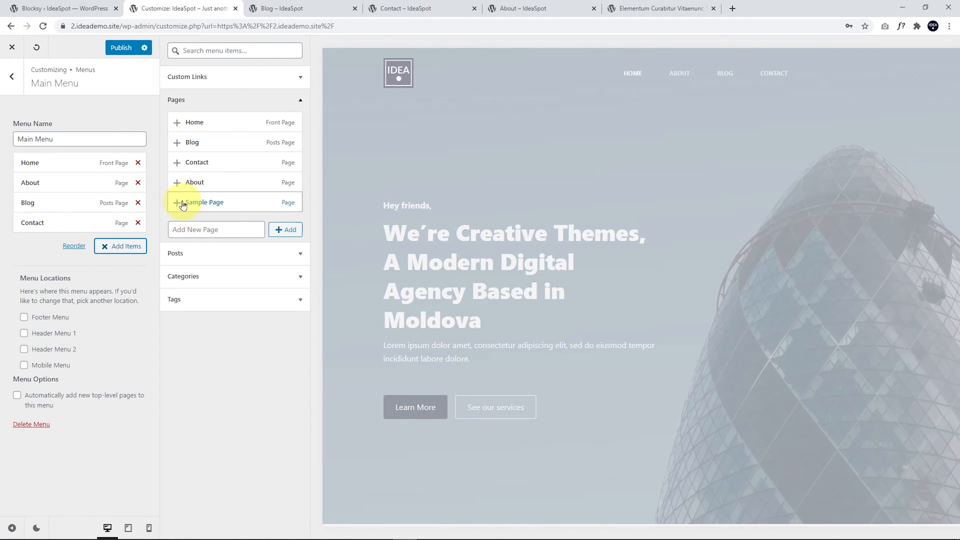
left_click(138, 203)
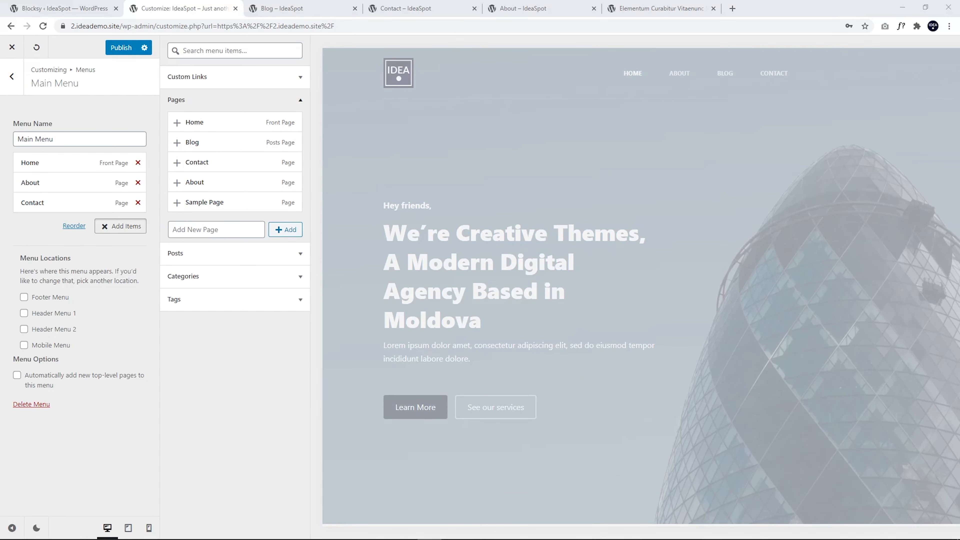
- Add Sample Page to the Main Menu and publish the changes
left_click(205, 253)
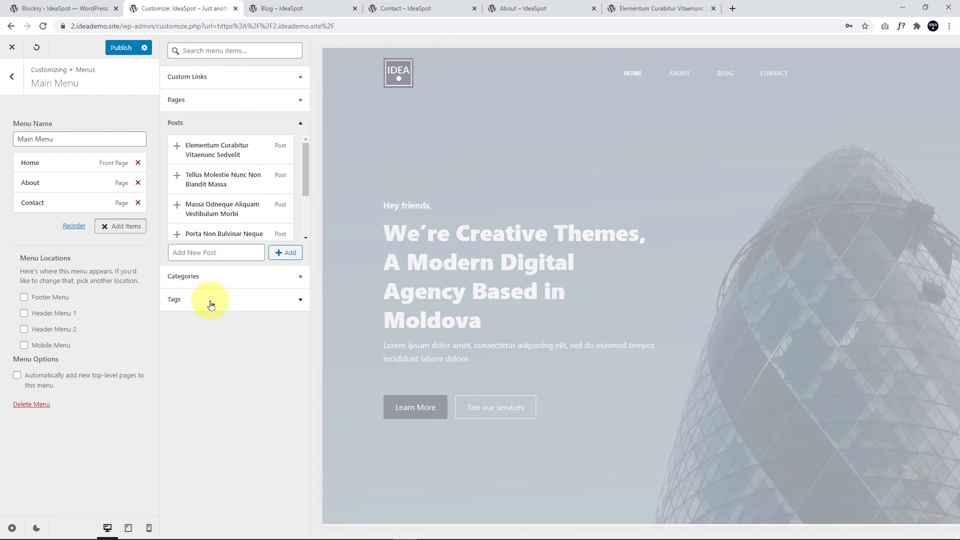
left_click(203, 99)
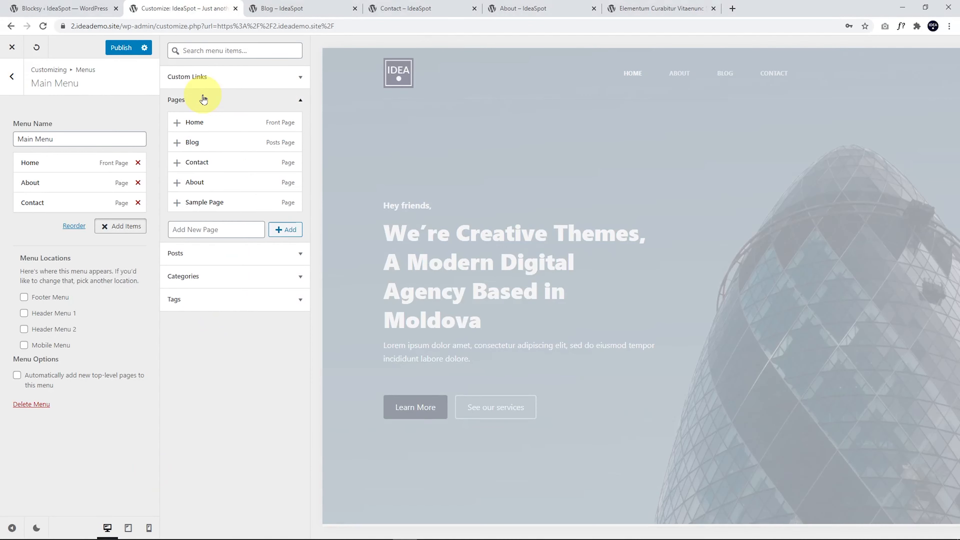
left_click(177, 203)
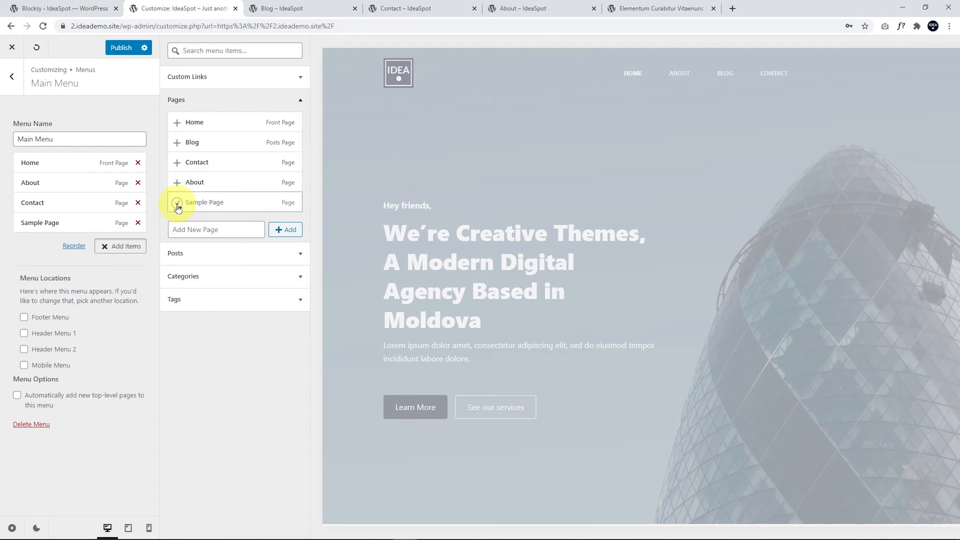
left_click(121, 53)
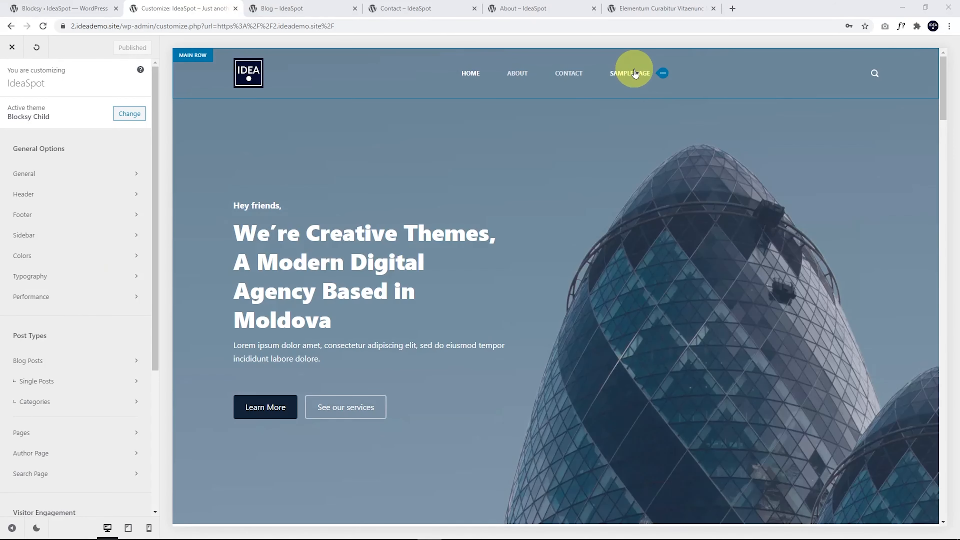
left_click(664, 74)
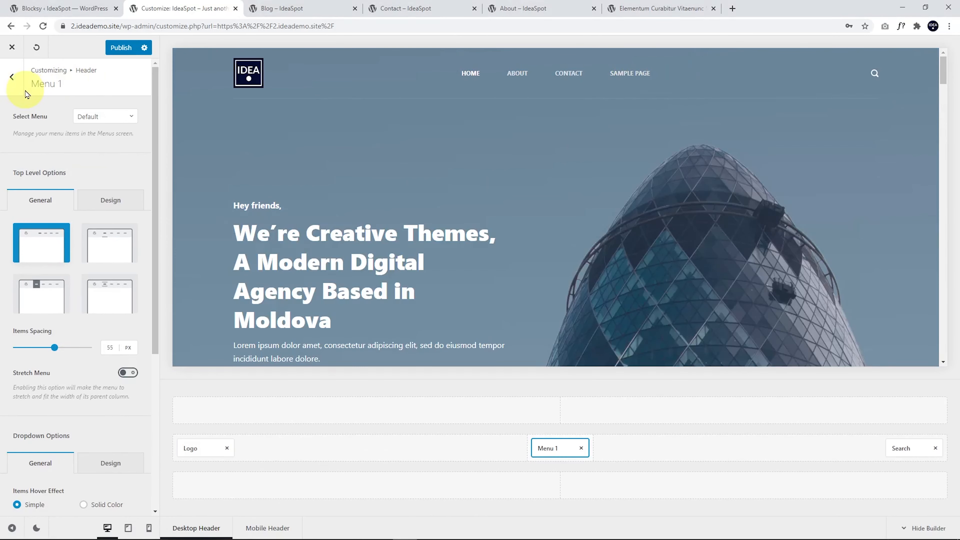
left_click(17, 86)
left_click(17, 78)
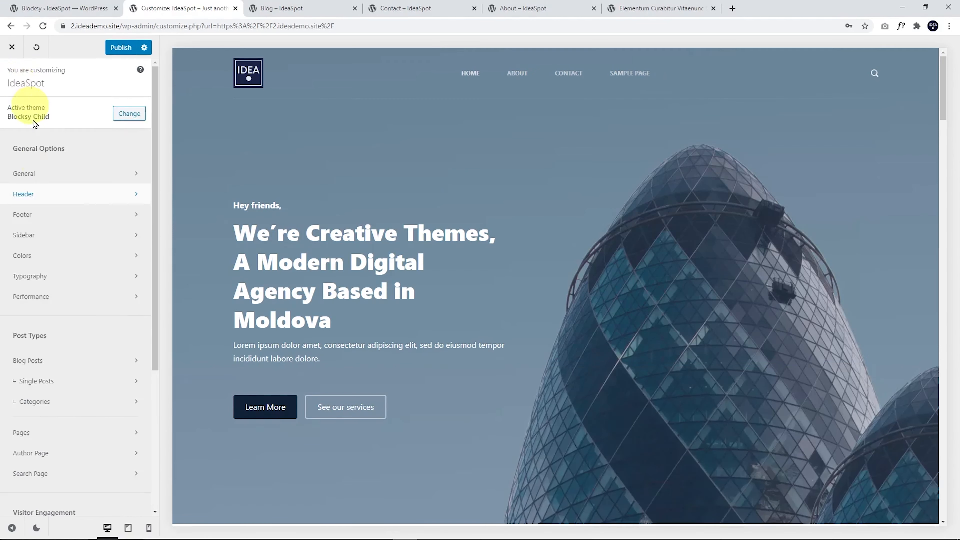
- Reopen the Main Menu's items and remove Sample Page from them
scroll(56, 288, "down", 8)
left_click(41, 436)
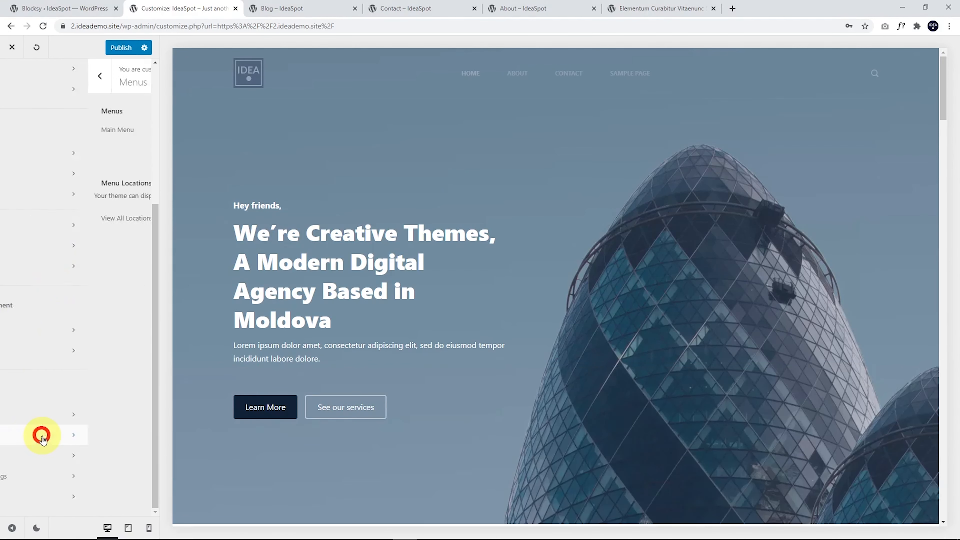
left_click(78, 139)
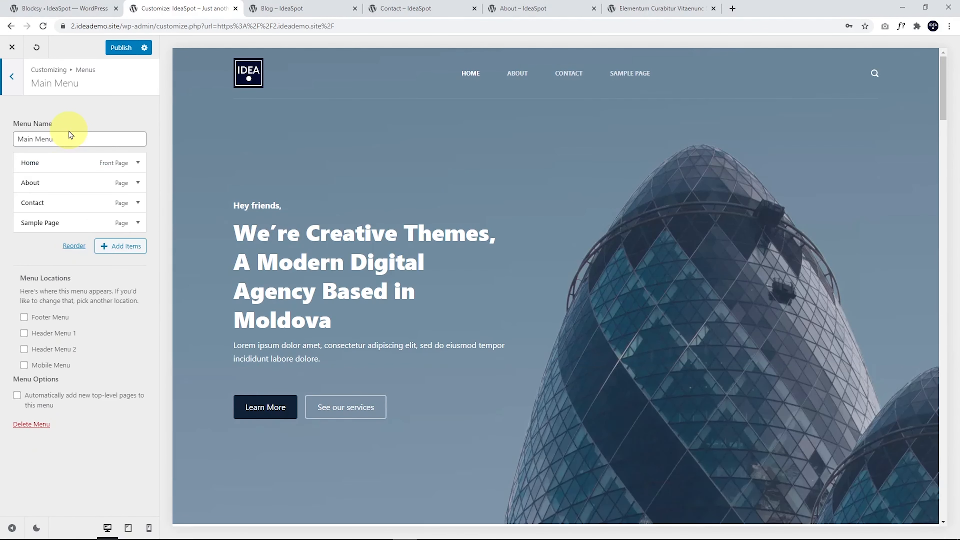
left_click(119, 253)
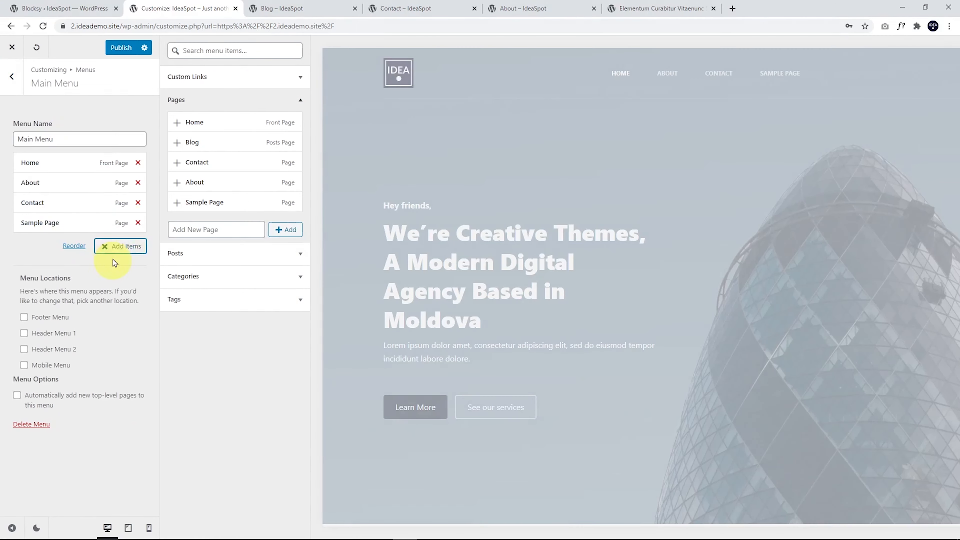
left_click(137, 222)
- Add the Blog page to the Main Menu directly after Home and publish the changes
left_click(176, 143)
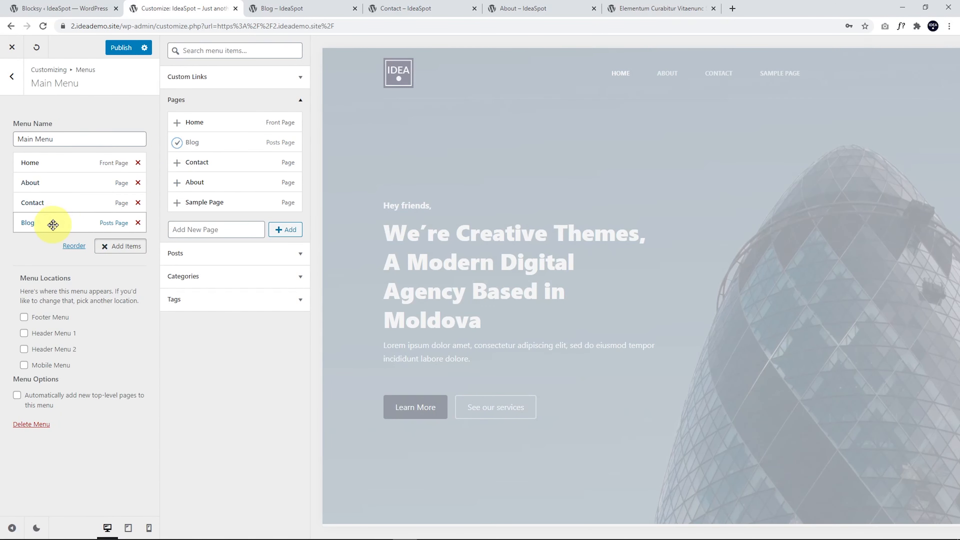
left_click_drag(53, 225, 50, 181)
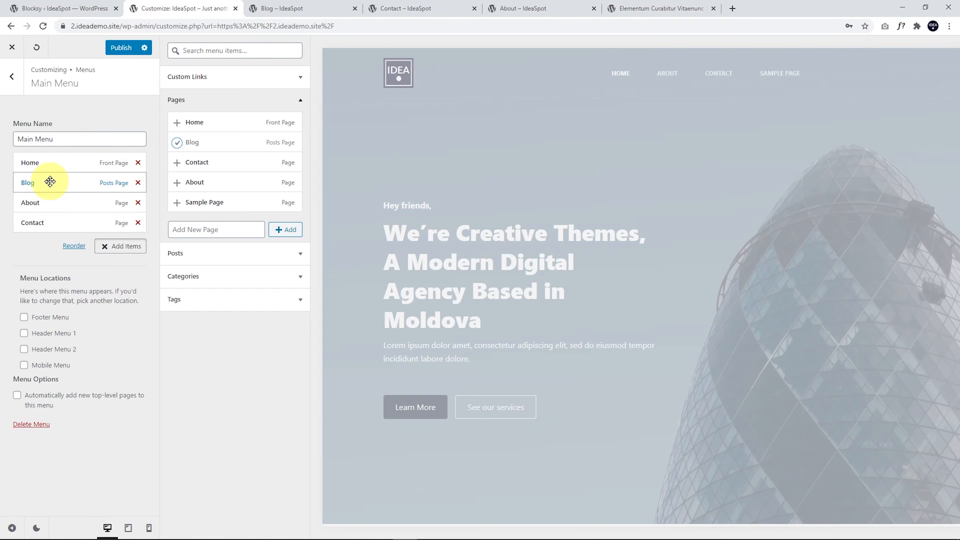
left_click(124, 49)
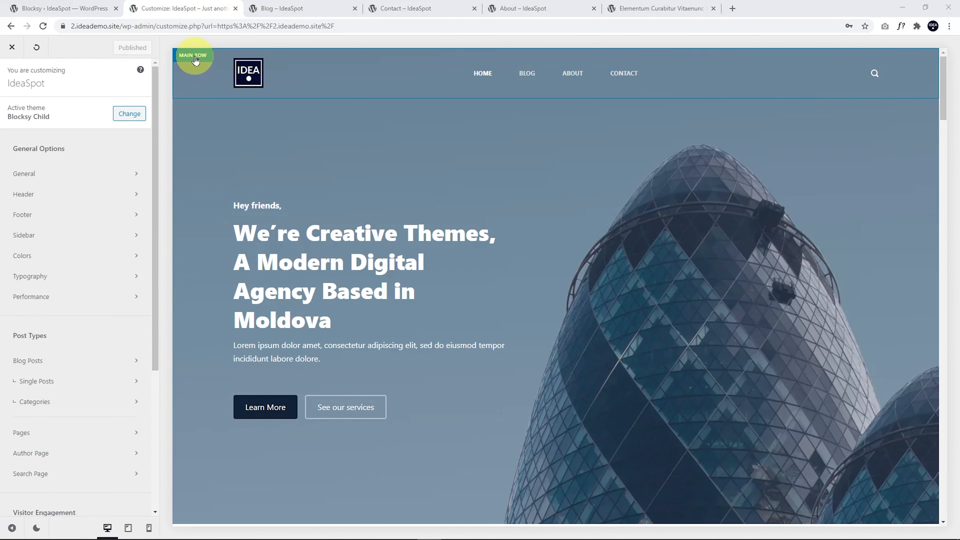
- Open the header's Main Row settings and examine the header and its off-canvas menu in the tablet preview
left_click(196, 60)
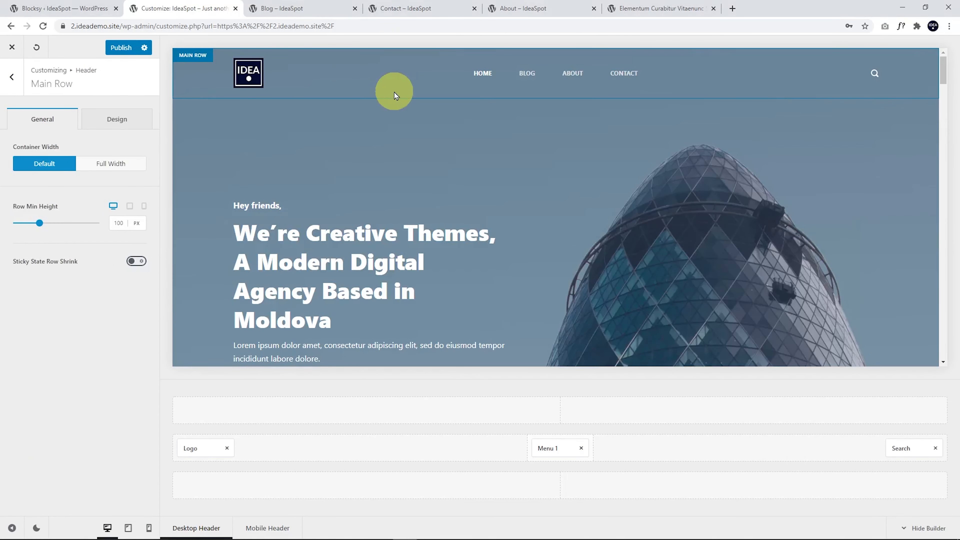
mouse_move(236, 83)
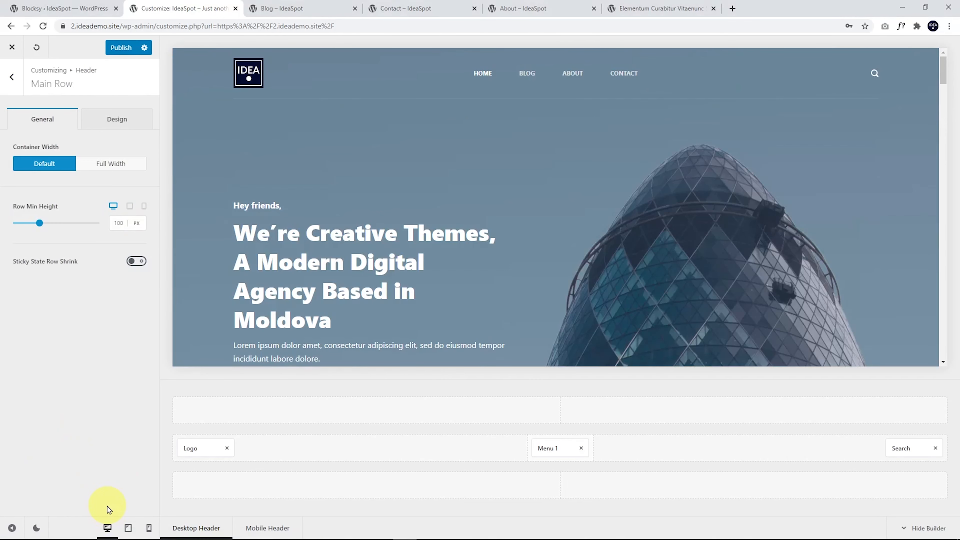
left_click(127, 528)
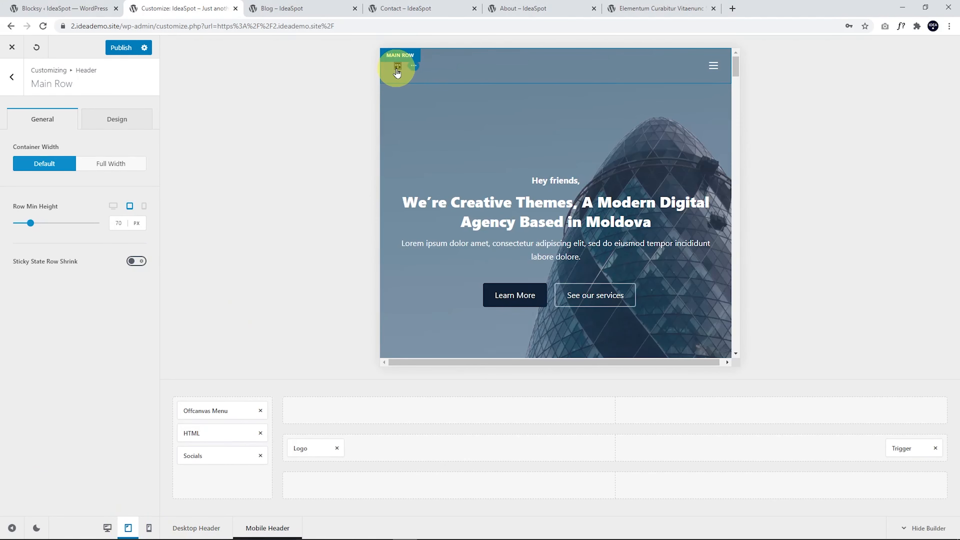
left_click(713, 66)
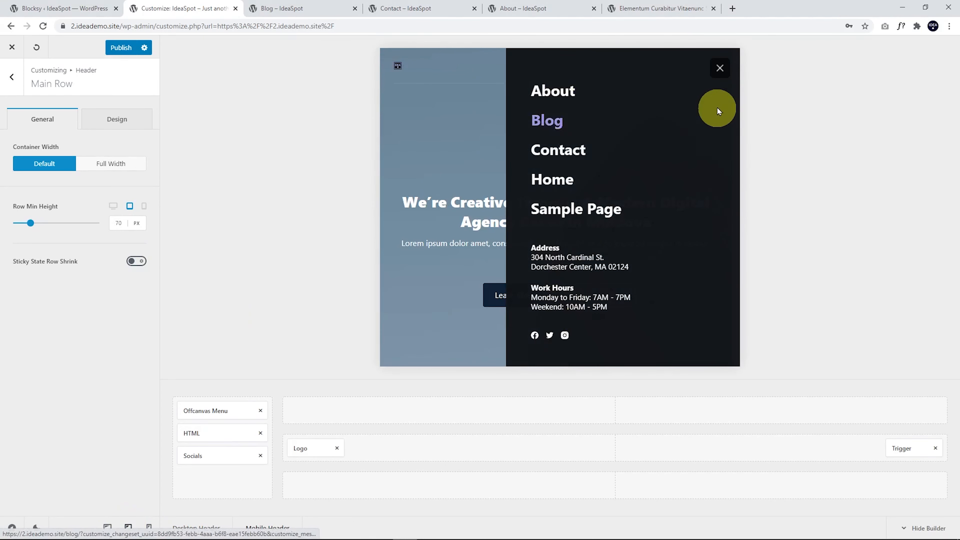
left_click(718, 71)
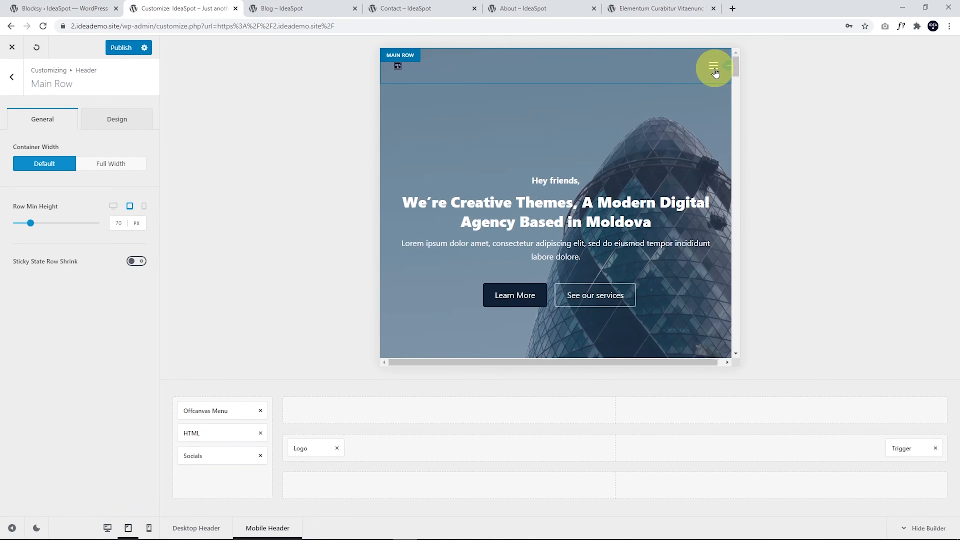
left_click(715, 68)
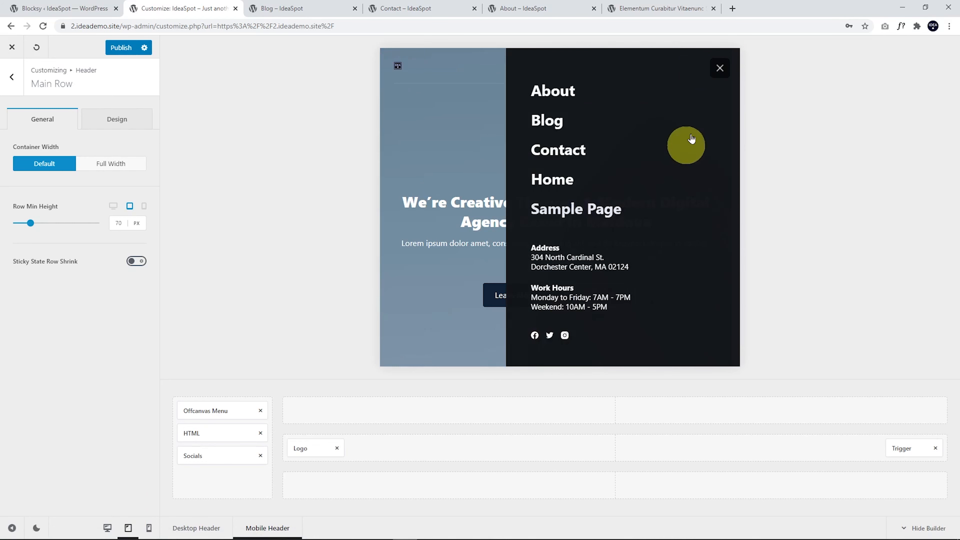
left_click(721, 68)
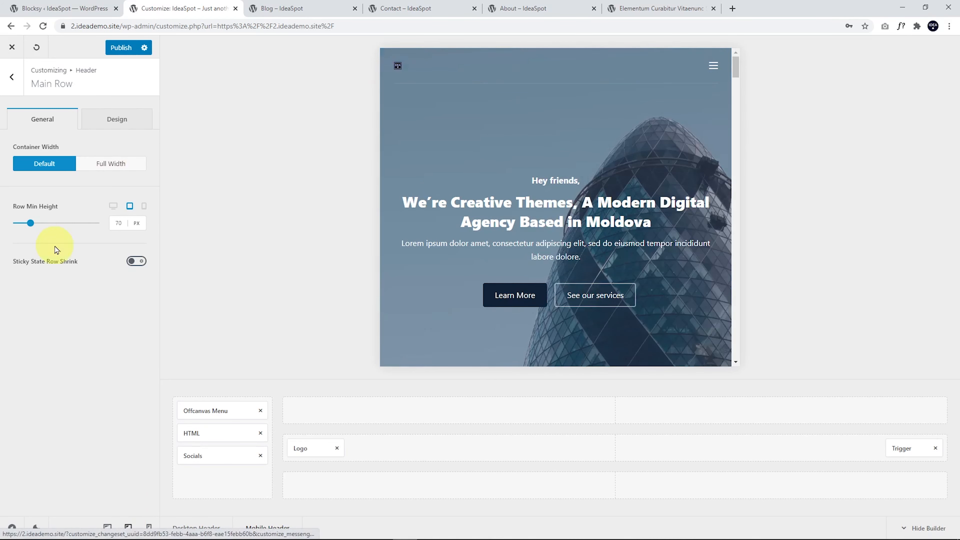
- Examine the header and its off-canvas menu in the mobile preview
left_click(151, 529)
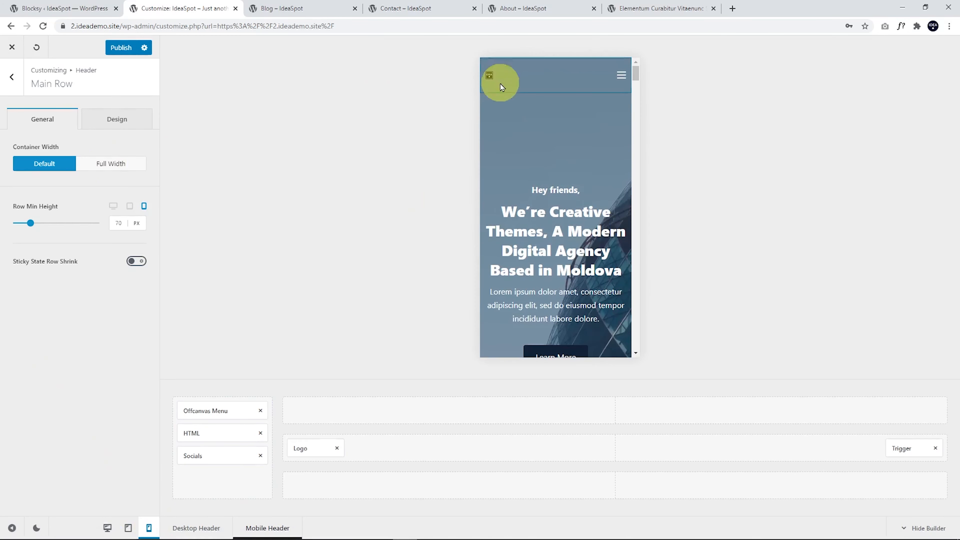
left_click(618, 75)
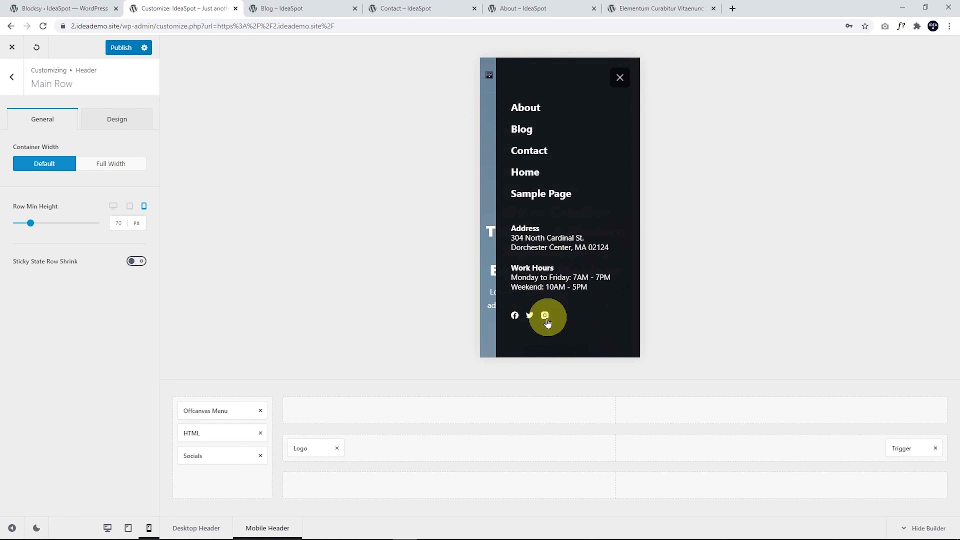
left_click(618, 86)
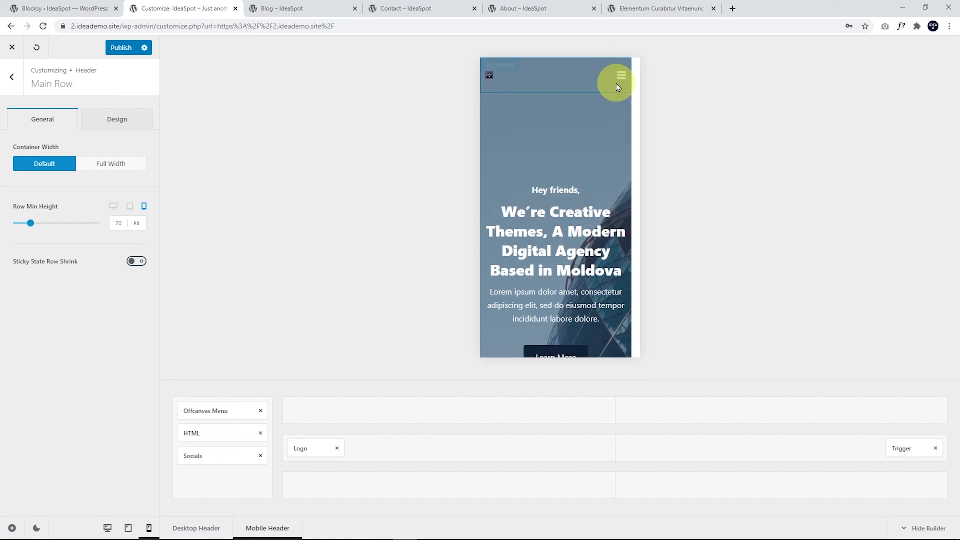
- Set the header logo's height to 60 px for the tablet view
left_click(127, 525)
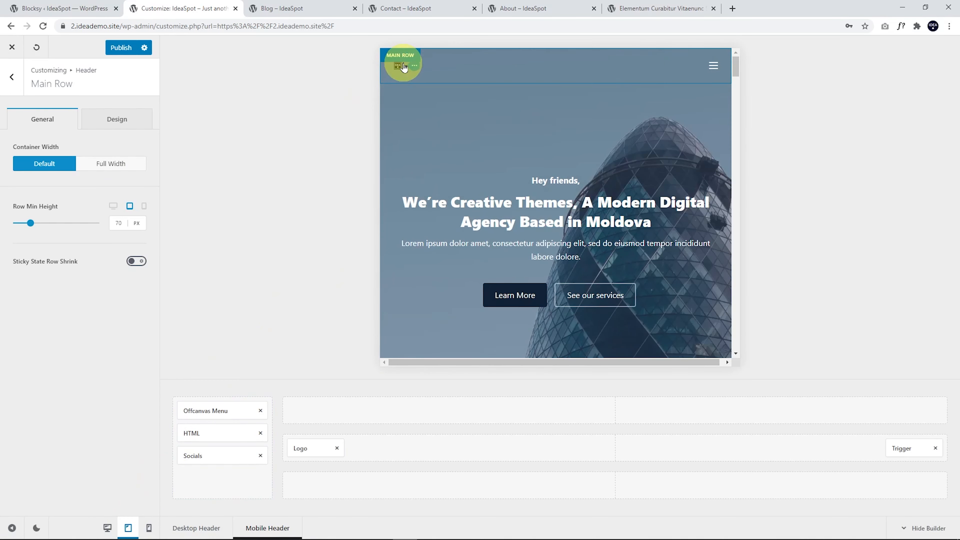
left_click(412, 67)
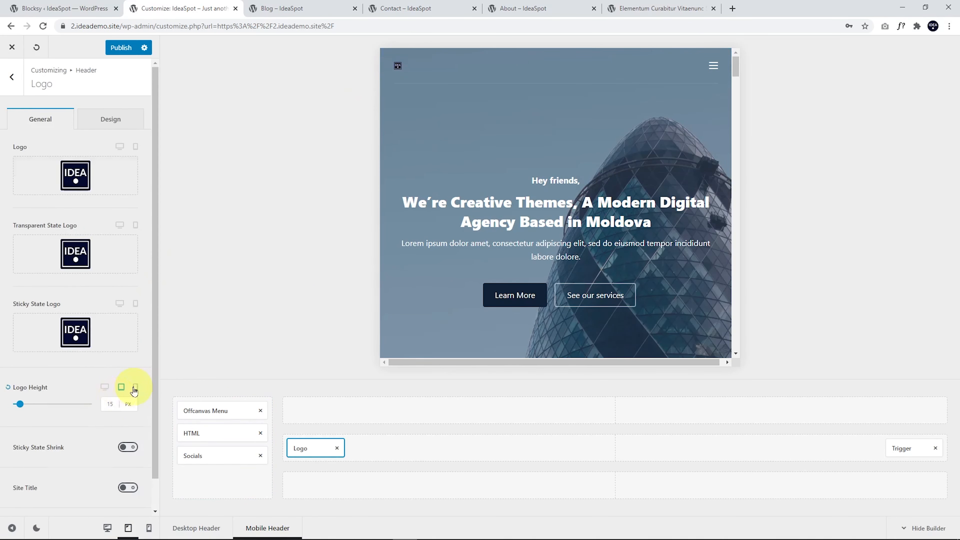
double_click(109, 403)
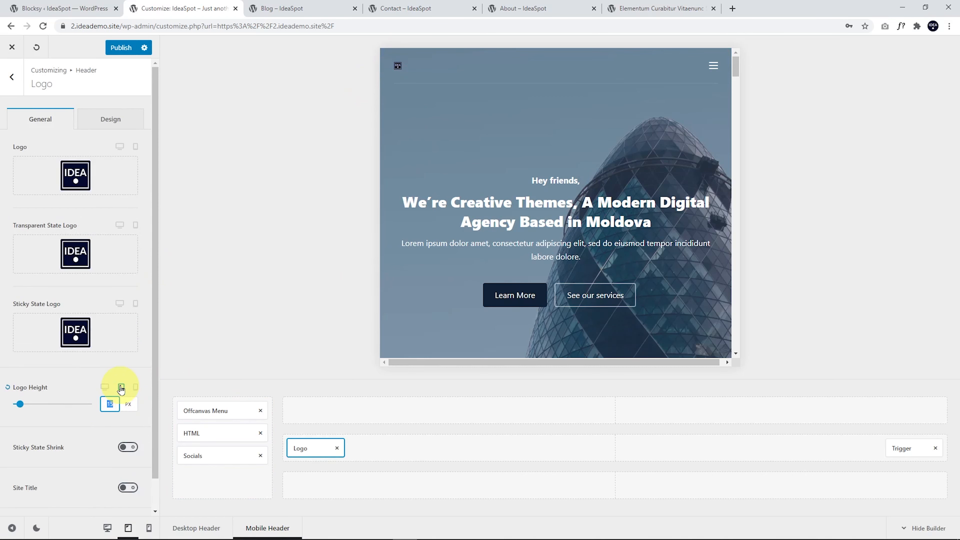
type("60")
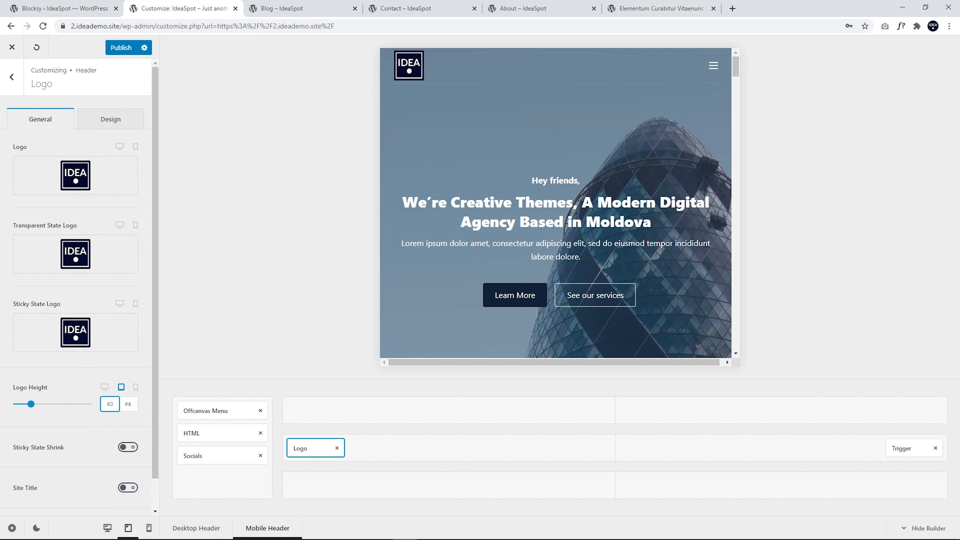
- Set the header logo's height to 60 px for the mobile view and publish the changes
left_click(128, 446)
left_click(149, 530)
left_click(105, 396)
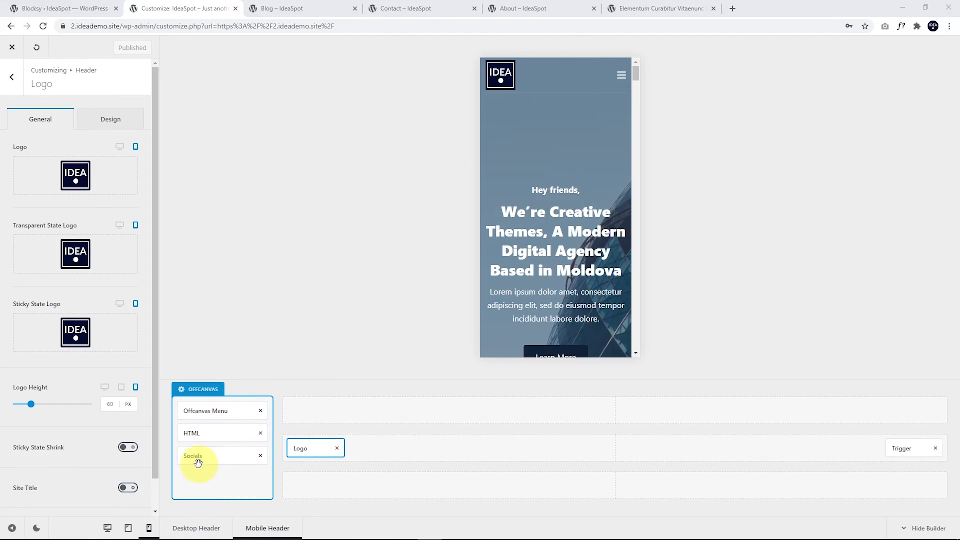
- Replace the sample address in the off-canvas HTML element with the business's street address, checking it in the mobile menu preview
left_click(200, 433)
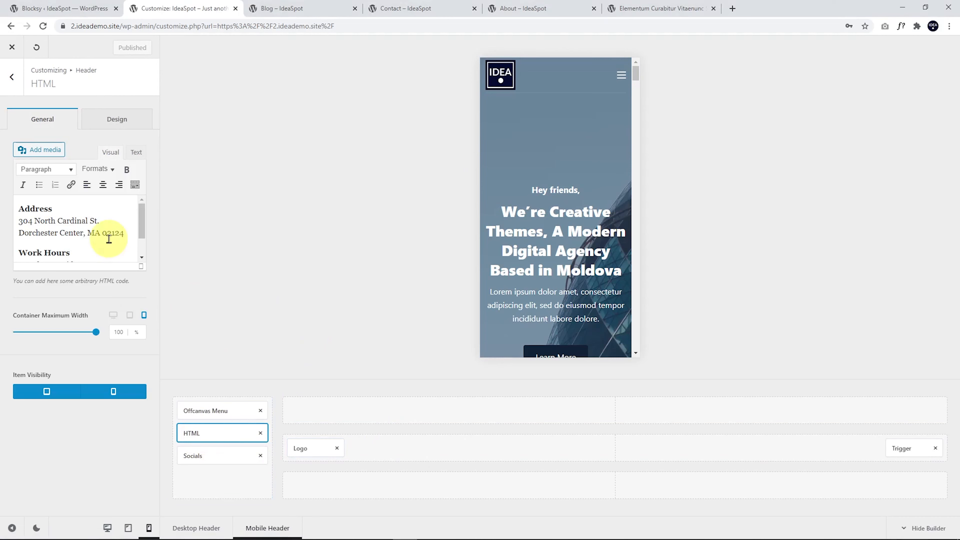
left_click(621, 75)
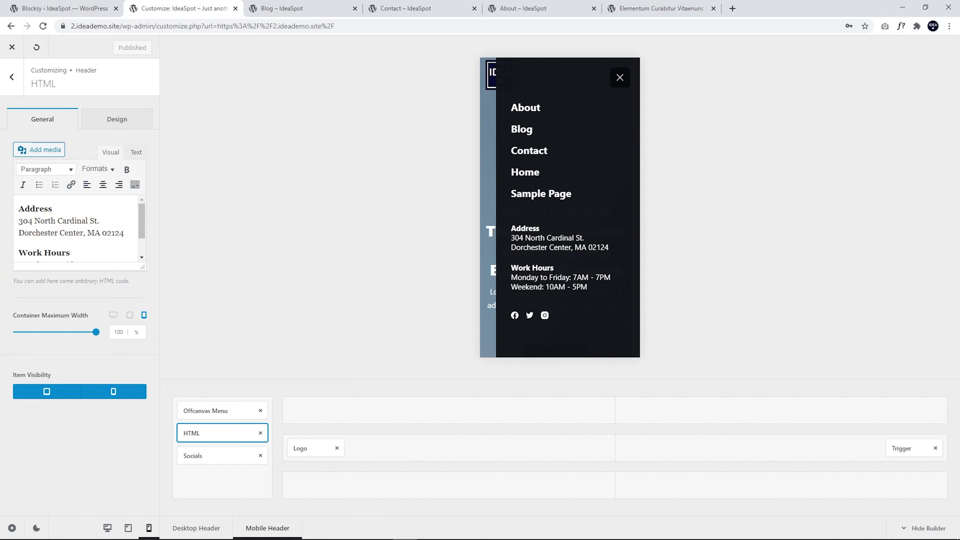
left_click_drag(124, 233, 17, 220)
type("261 Queen St Brisbane, 4000")
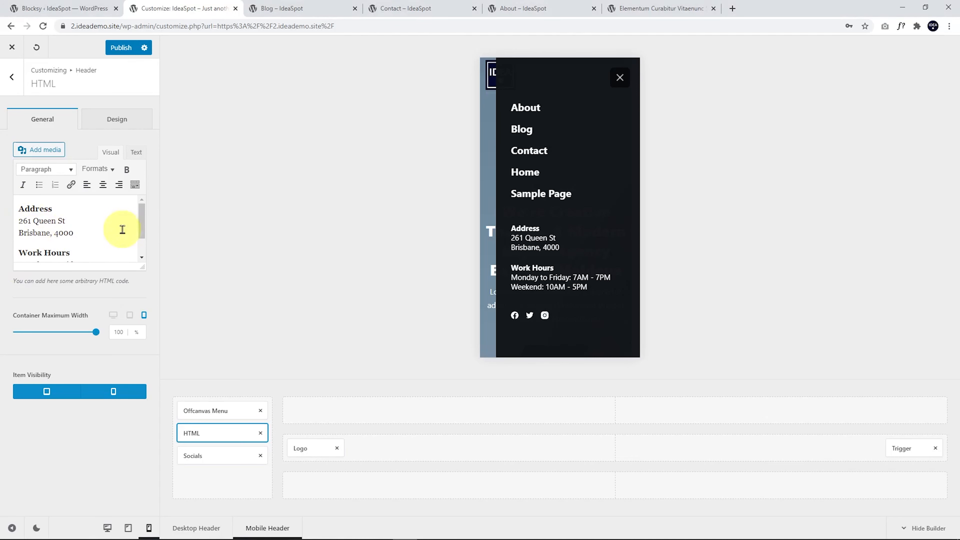
- Set the Monday to Friday work hours to 9AM - 4PM, remove the weekend line, and publish the changes
scroll(140, 252, "down", 1)
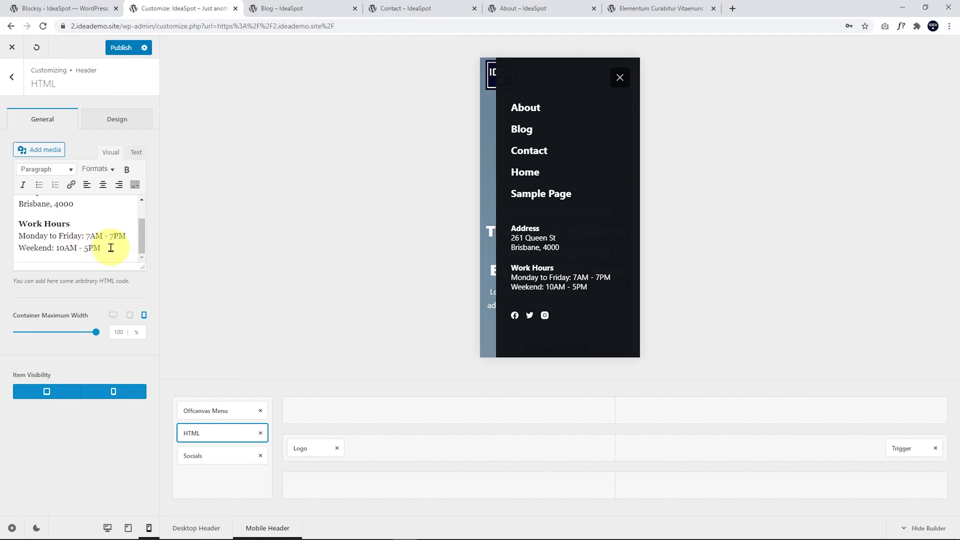
left_click_drag(95, 237, 91, 237)
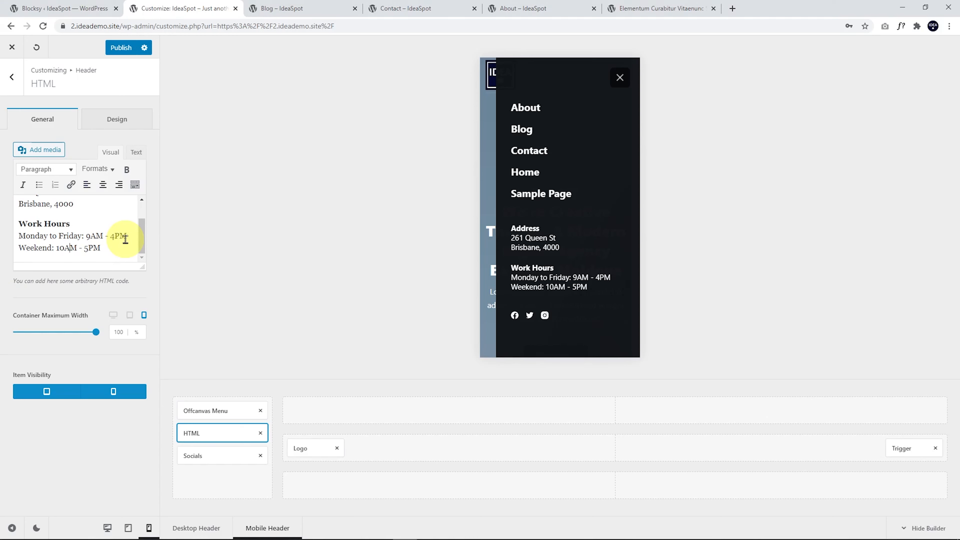
left_click_drag(100, 248, 29, 247)
type("W")
key("BackSpace")
key("BackSpace")
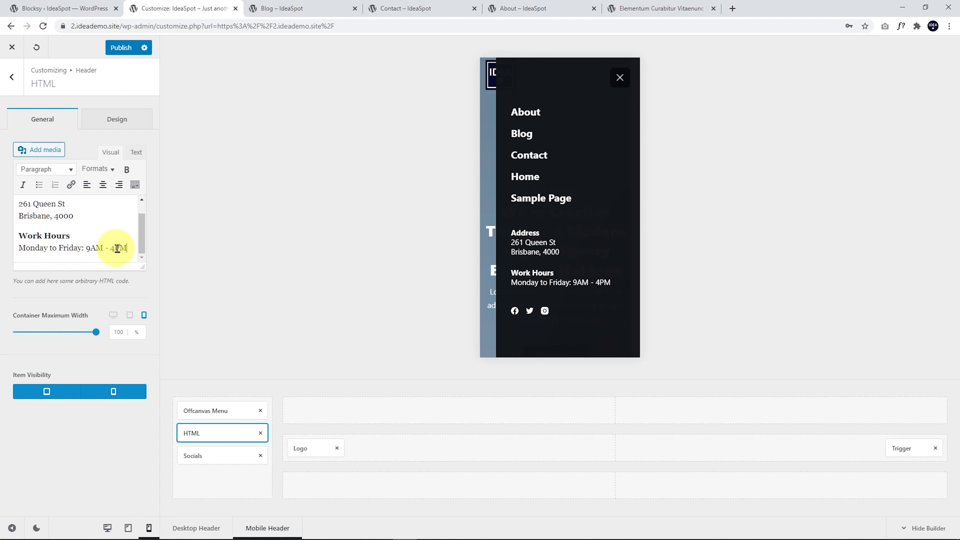
left_click(122, 48)
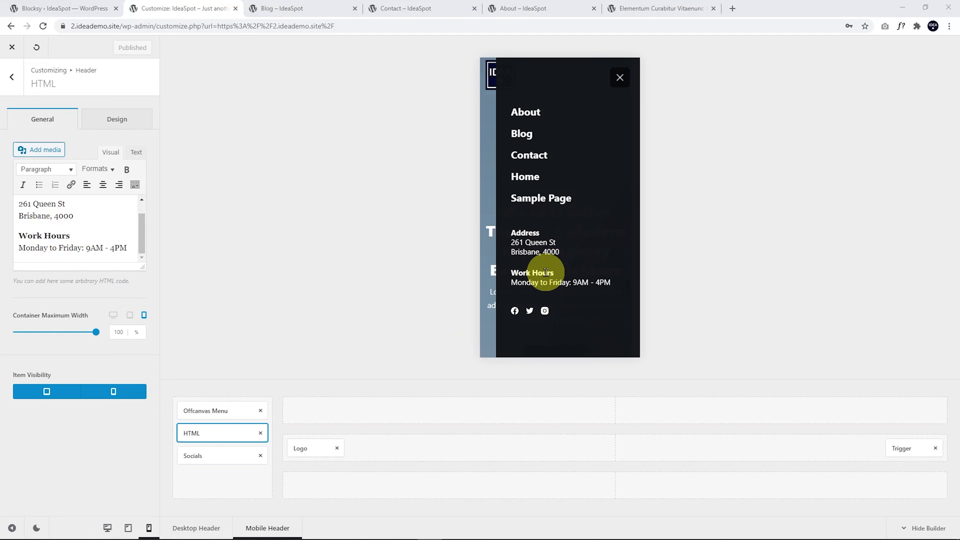
- Browse the available networks for the off-canvas Socials element and remove Twitter from its icons
left_click(201, 456)
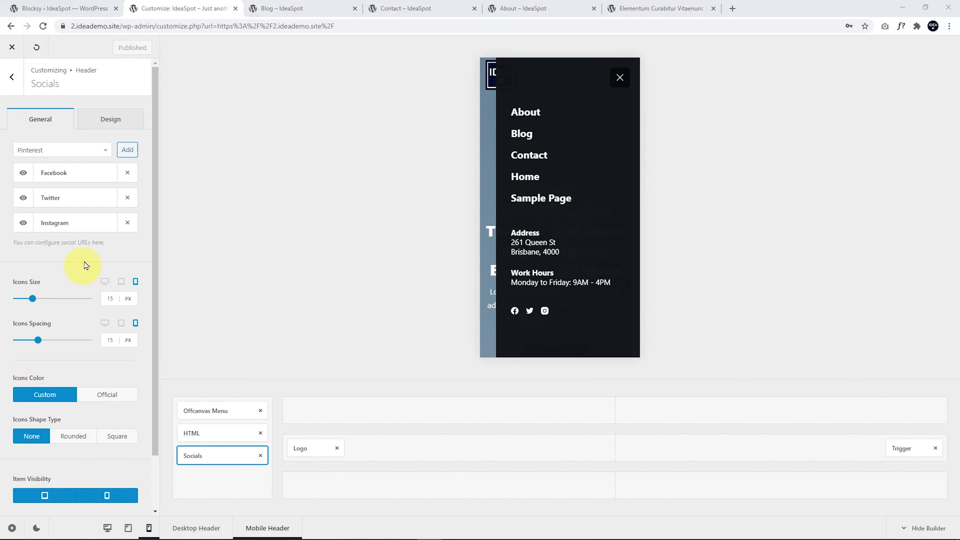
left_click(101, 152)
scroll(67, 214, "down", 6)
scroll(55, 241, "up", 6)
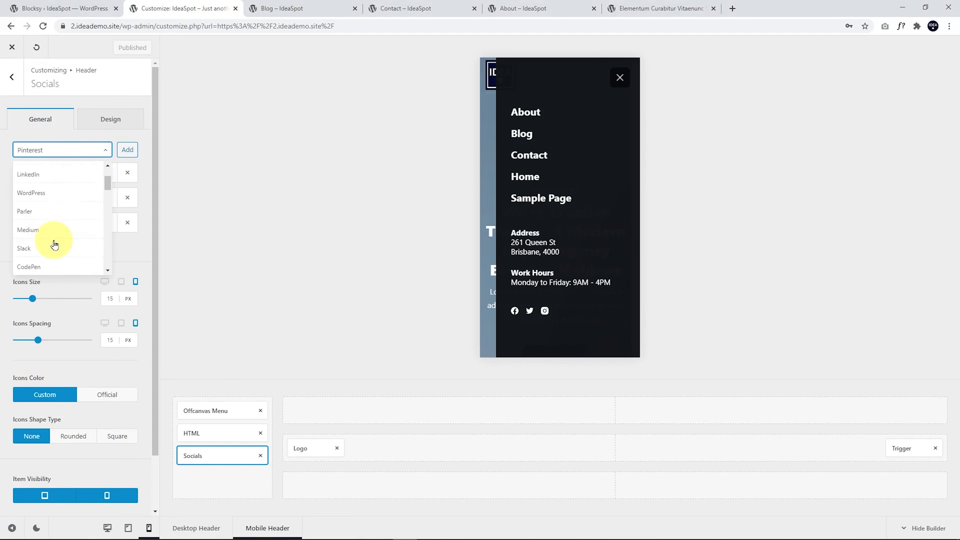
left_click(146, 151)
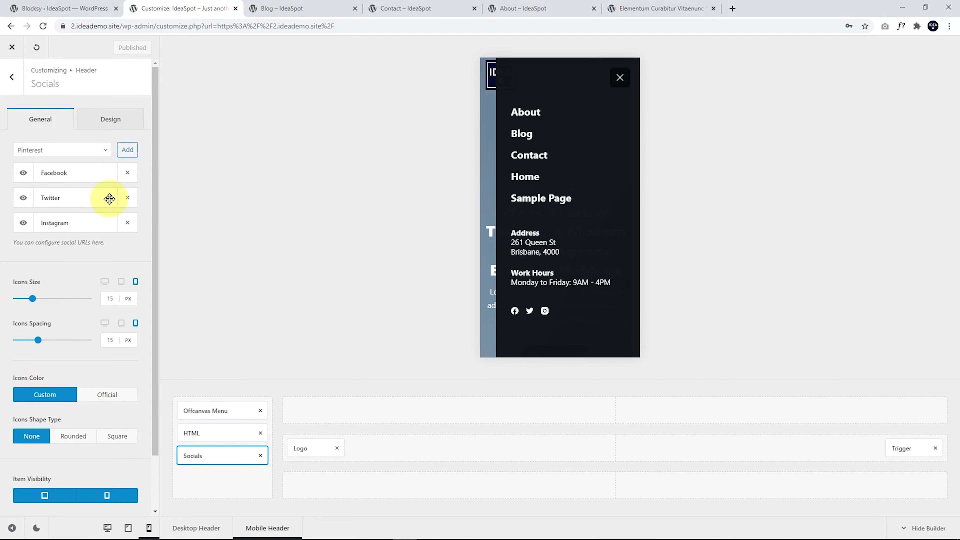
left_click(129, 202)
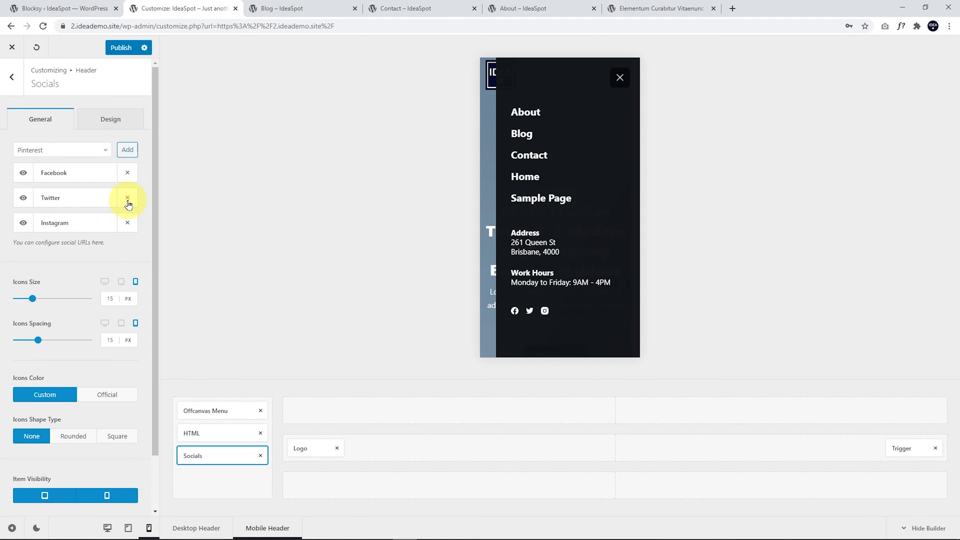
left_click(127, 198)
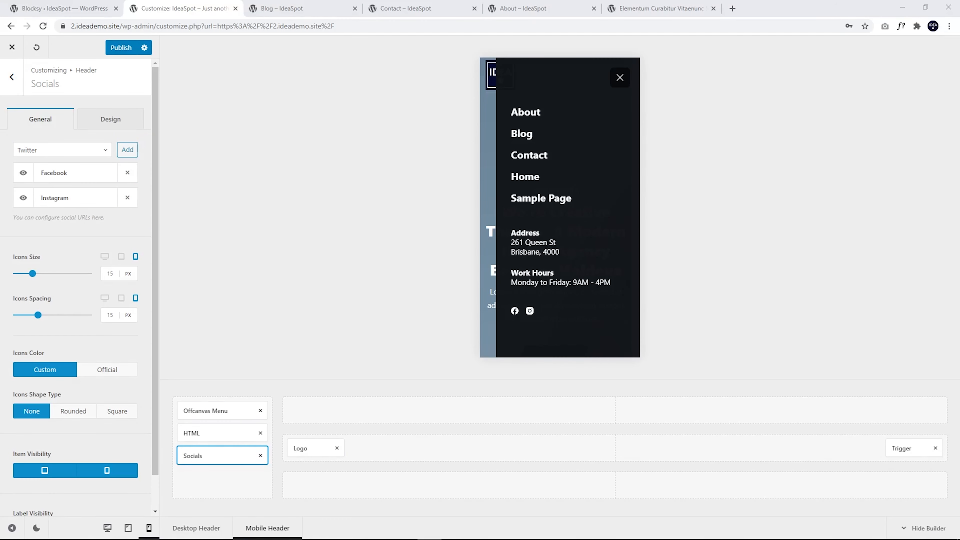
- Add YouTube to the networks of the off-canvas Socials element
left_click(104, 150)
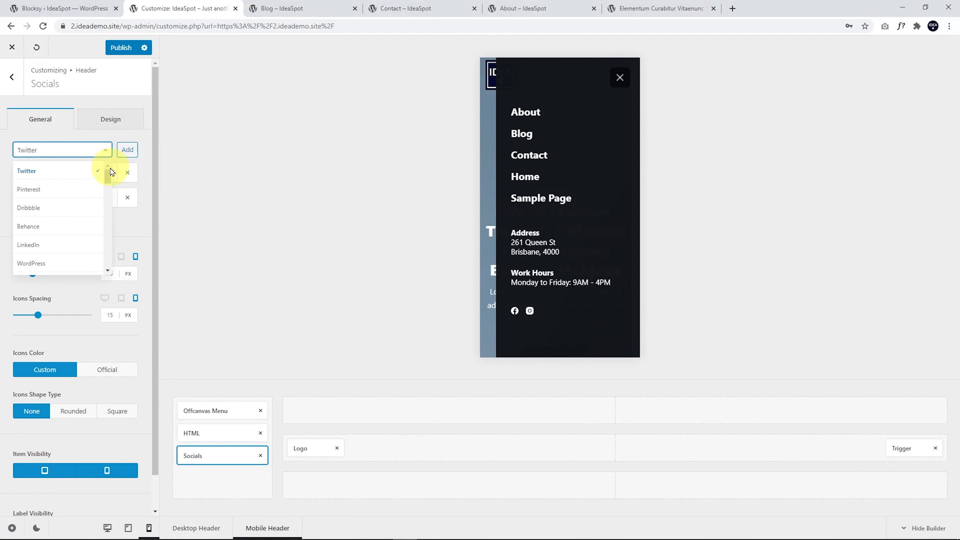
left_click_drag(109, 183, 77, 256)
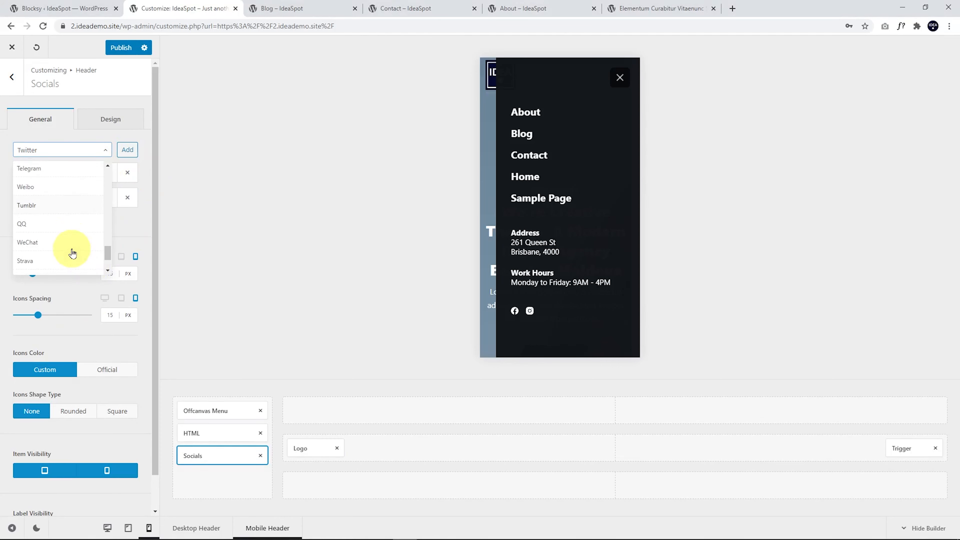
scroll(71, 253, "up", 3)
left_click(34, 176)
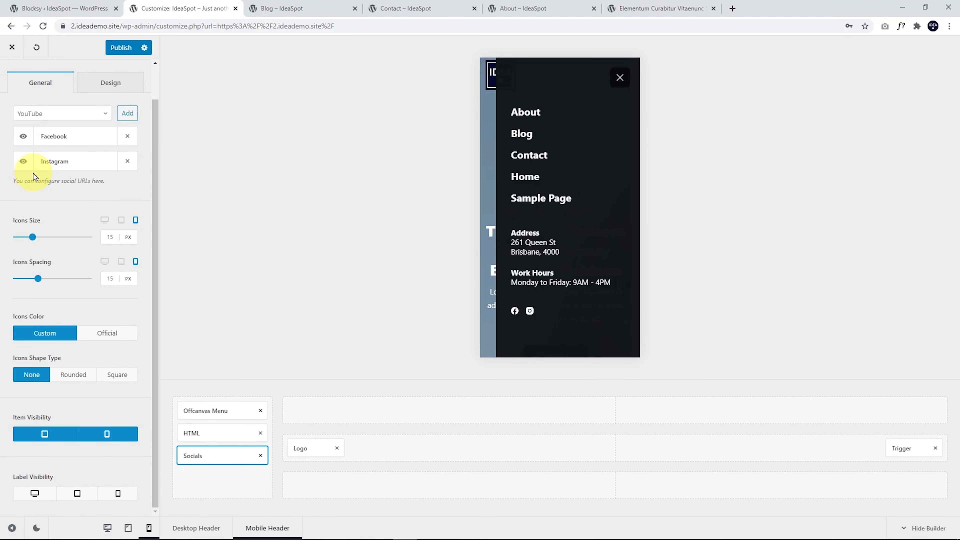
left_click(127, 113)
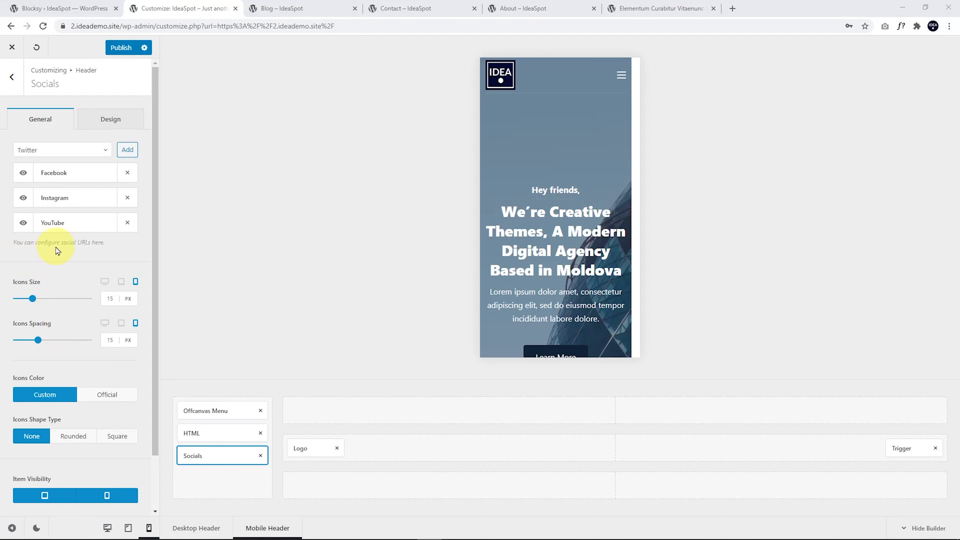
- Open the Social Networks account settings from the Socials element, and reopen them from the customizer's main Visitor Engagement options
left_click(99, 244)
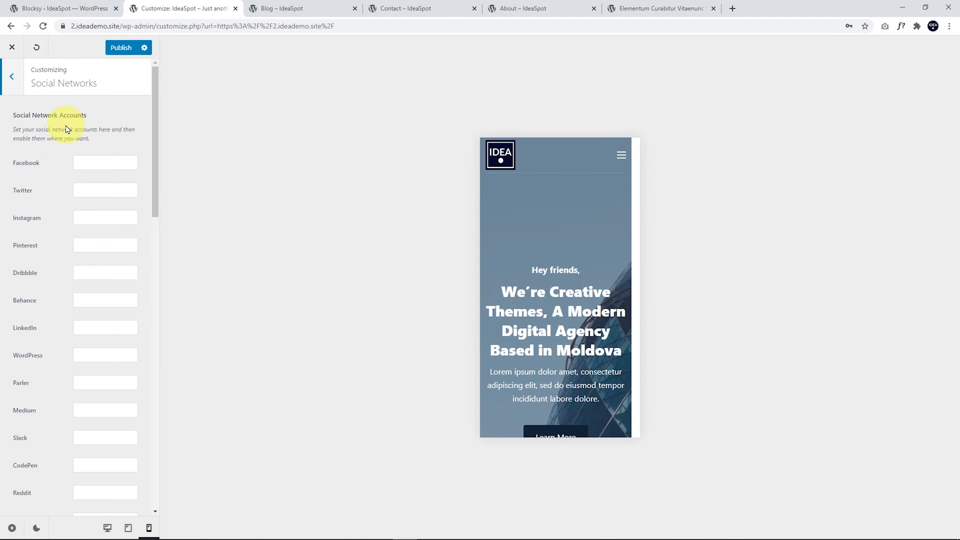
left_click(11, 77)
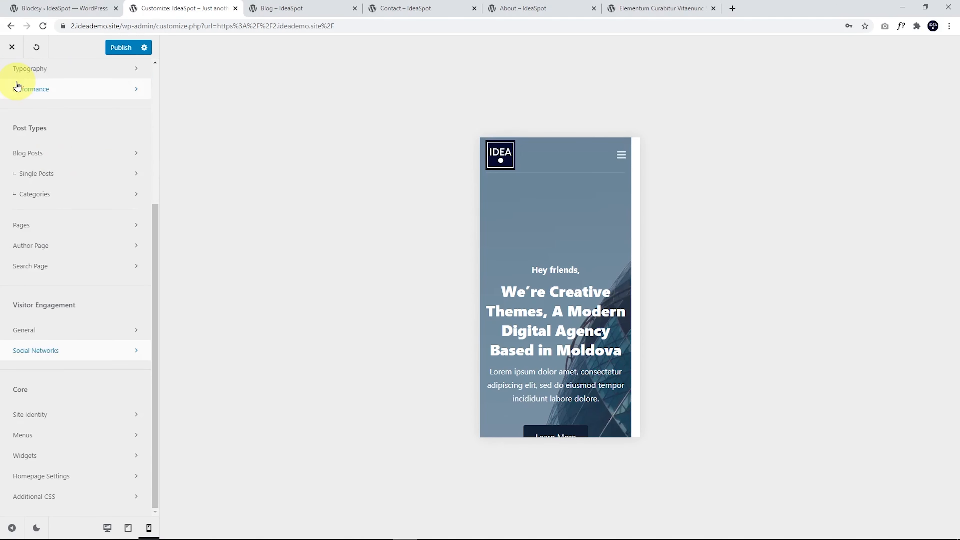
scroll(43, 174, "up", 5)
scroll(38, 125, "down", 5)
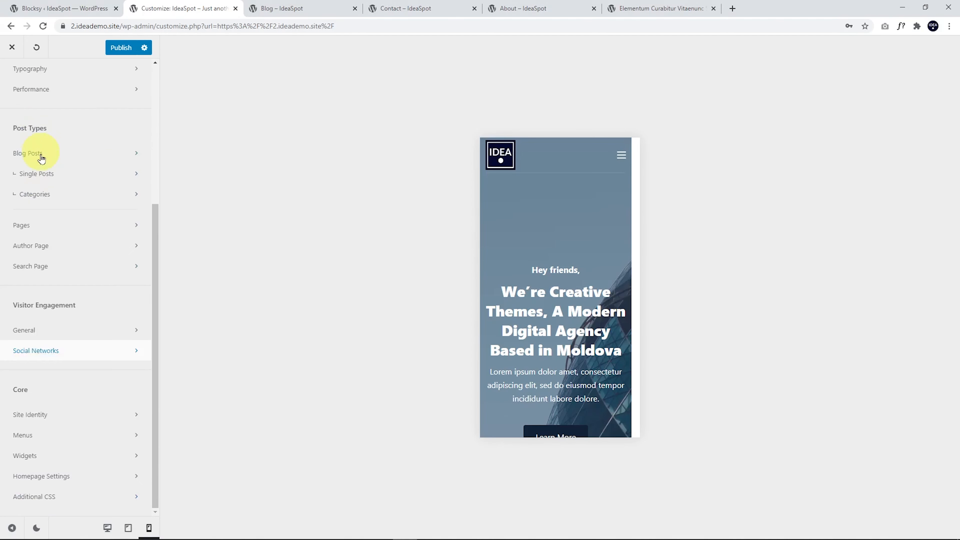
left_click(45, 351)
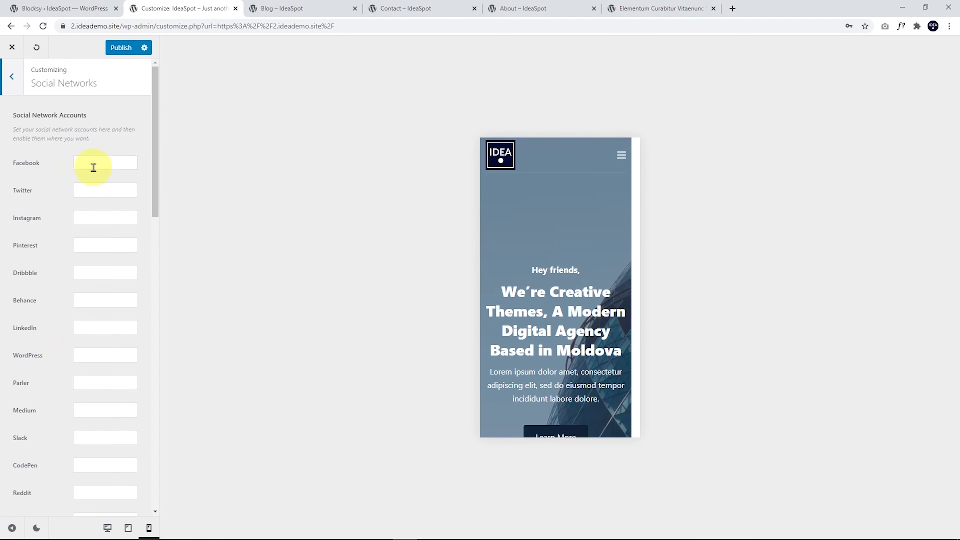
left_click(83, 328)
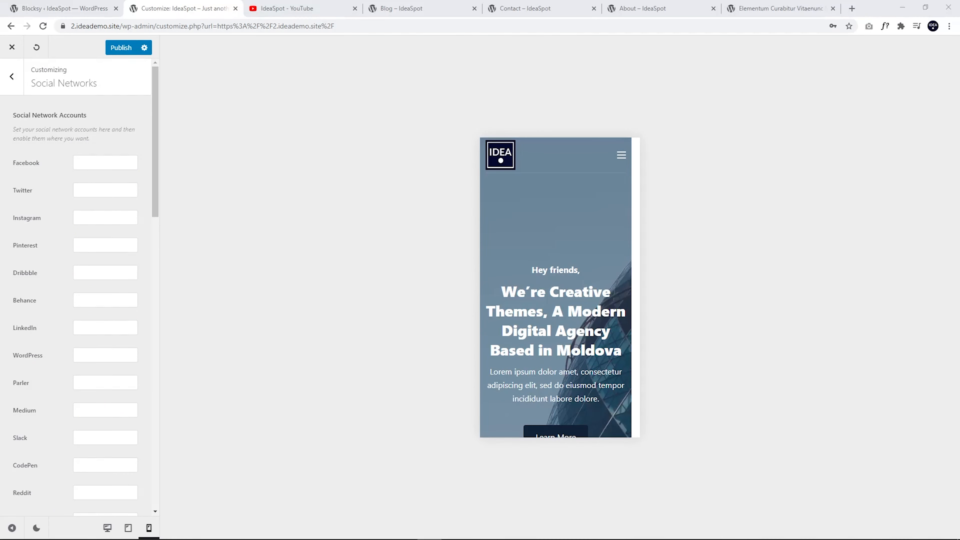
- Copy the IdeaSpot channel's URL from YouTube, enter it as the YouTube account in the social network settings, and publish
left_click(297, 9)
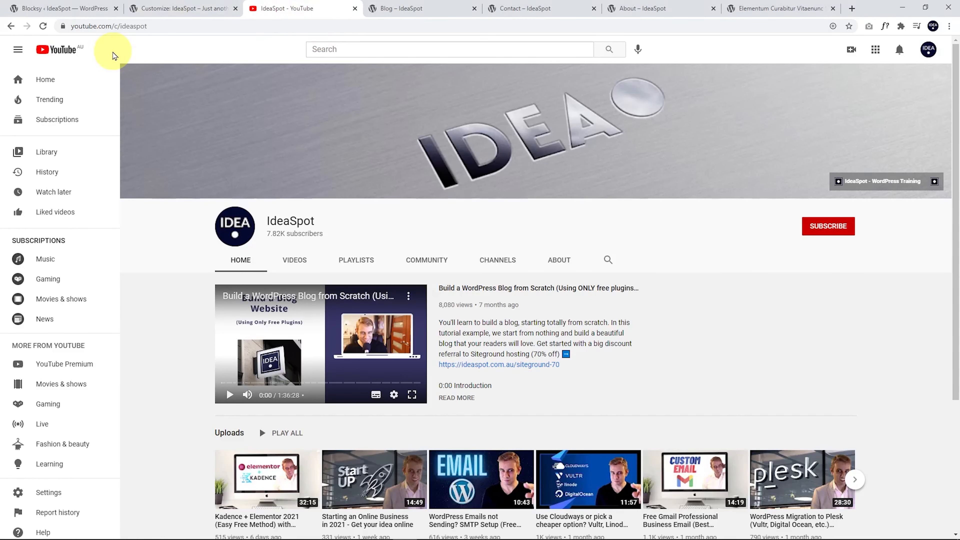
left_click(111, 25)
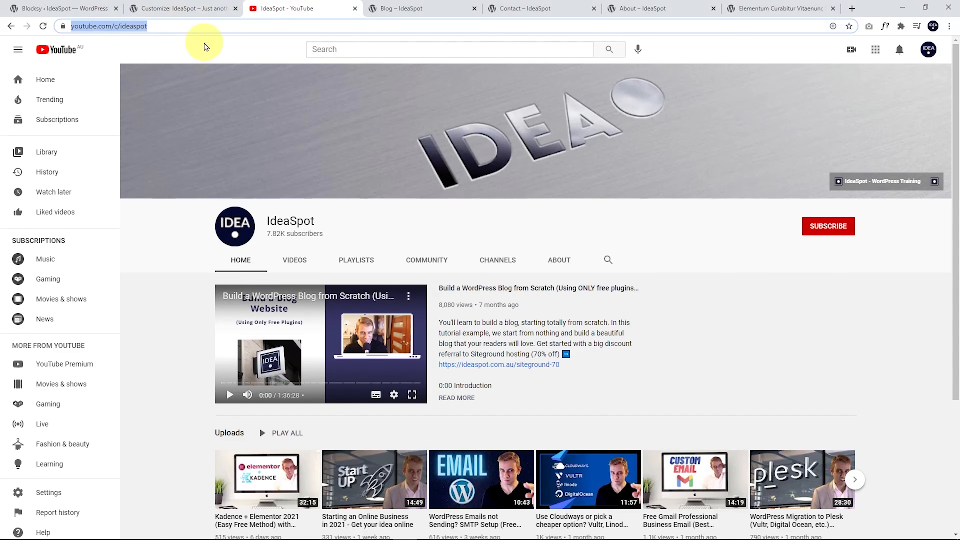
left_click(190, 9)
scroll(95, 257, "down", 8)
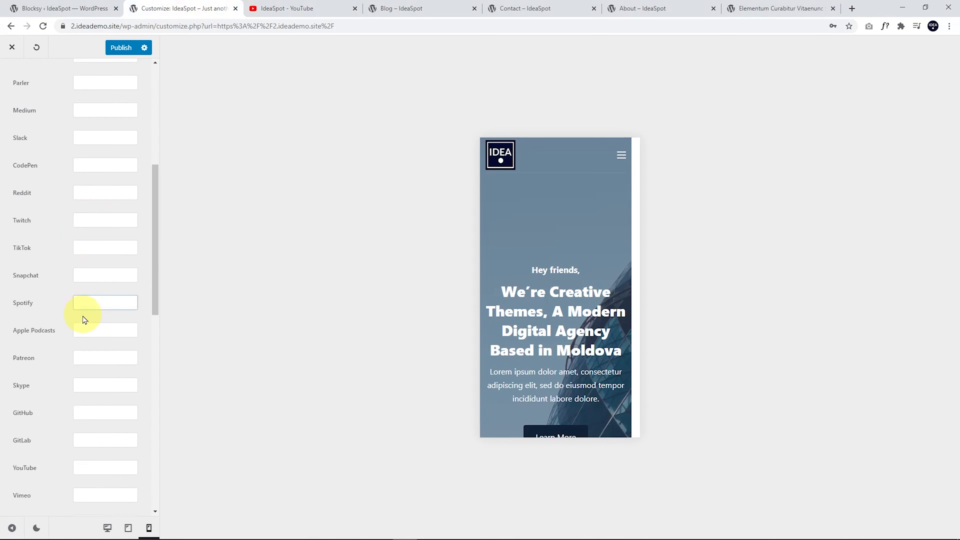
scroll(83, 321, "down", 5)
left_click(93, 271)
key("ctrl+v")
left_click(119, 48)
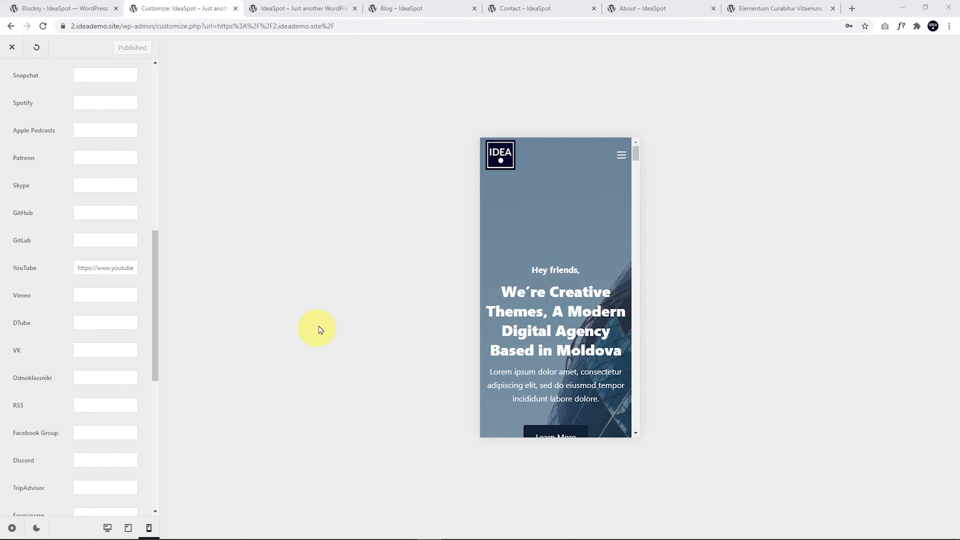
- Compare the order and items of the mobile off-canvas menu with the desktop header menu
left_click(622, 155)
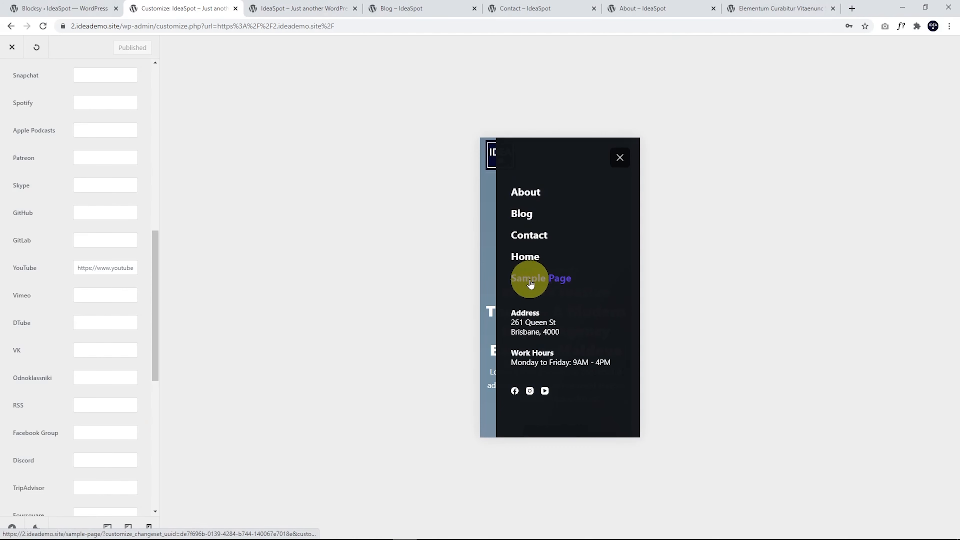
left_click(107, 527)
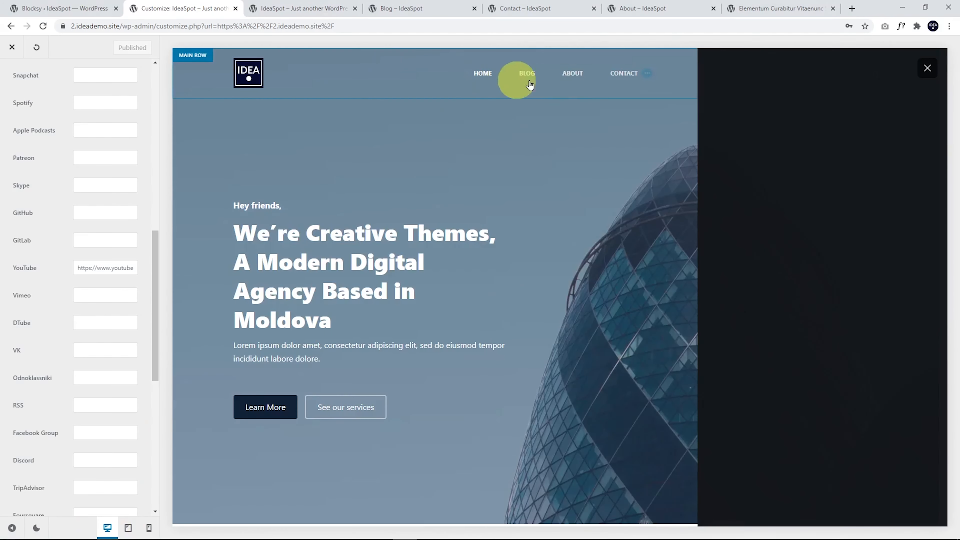
left_click(928, 68)
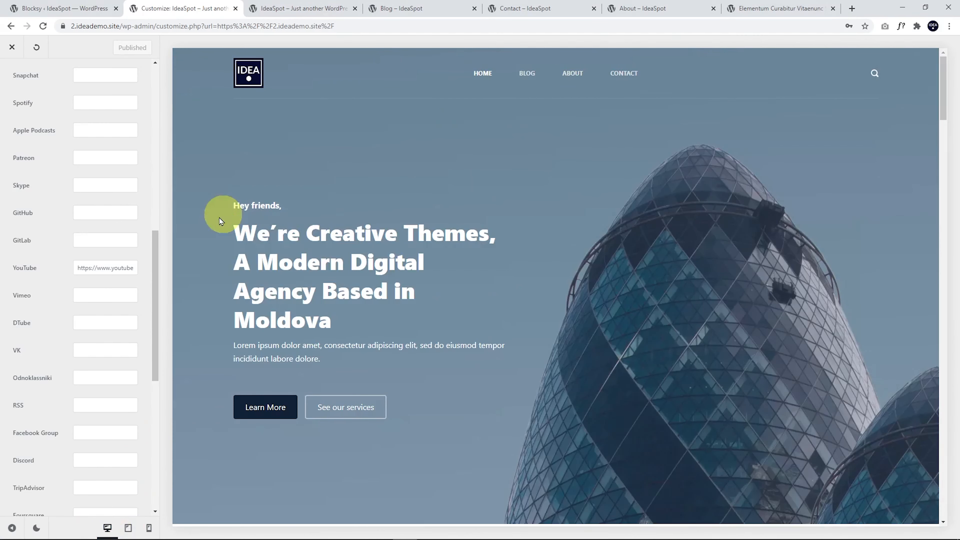
- Assign Main Menu to the Mobile Menu location and publish the change
left_click_drag(155, 282, 183, 74)
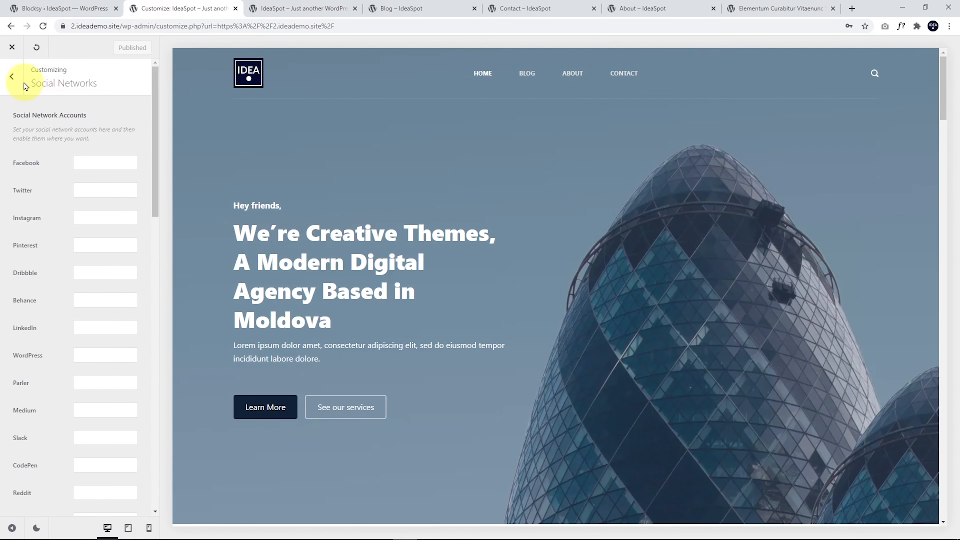
left_click(13, 77)
scroll(45, 212, "up", 4)
scroll(57, 250, "down", 4)
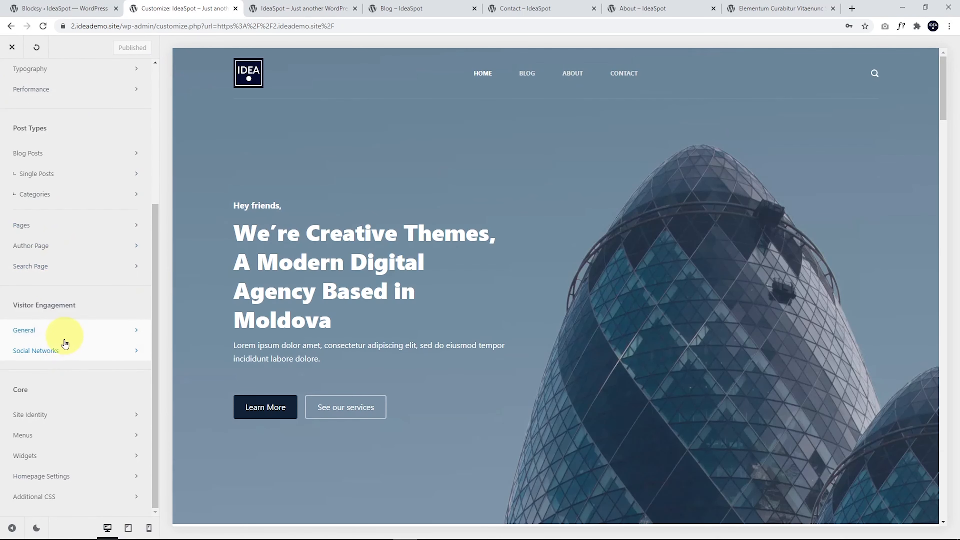
left_click(49, 435)
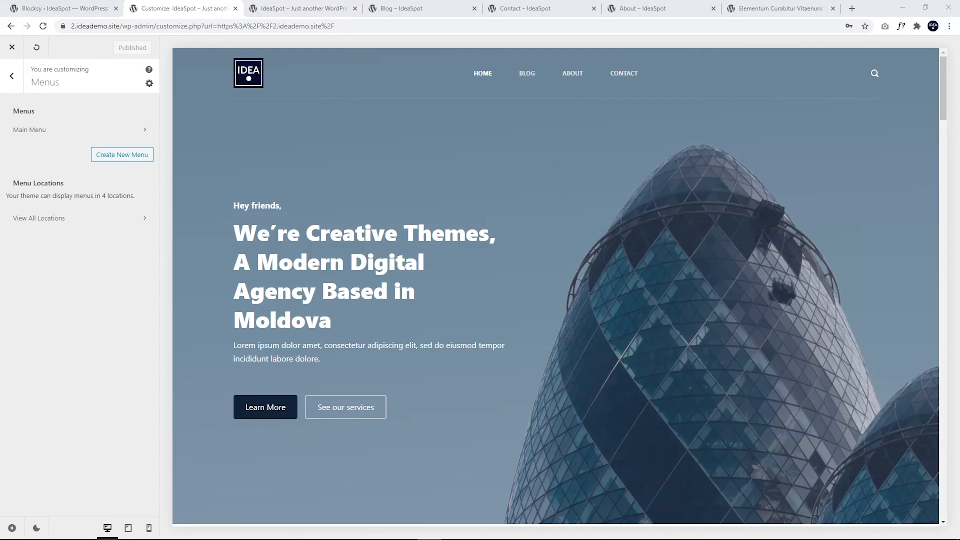
left_click(51, 220)
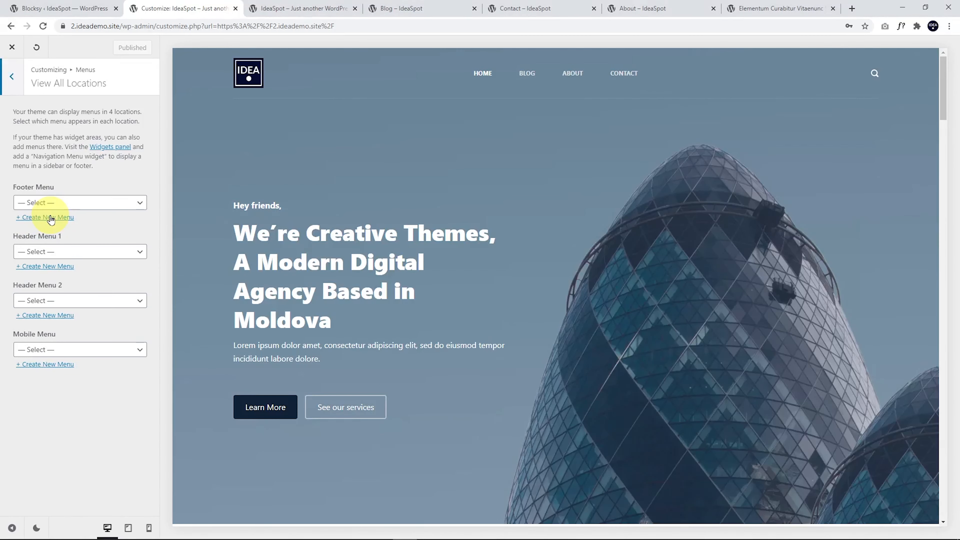
left_click(82, 350)
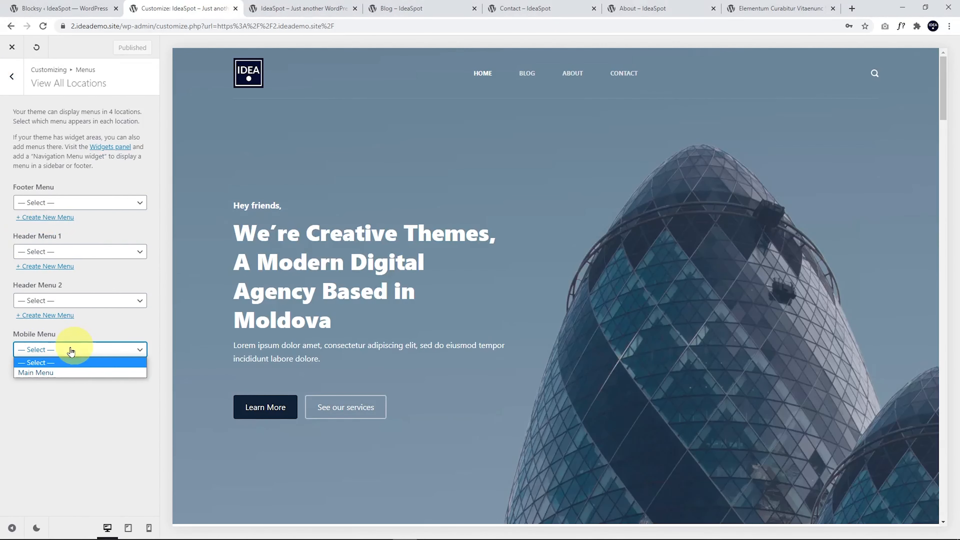
left_click(30, 372)
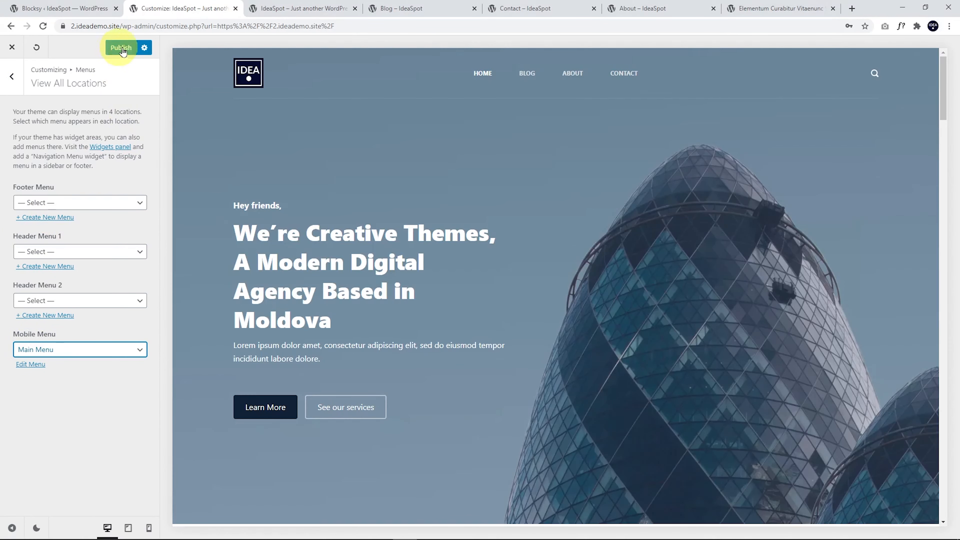
left_click(126, 50)
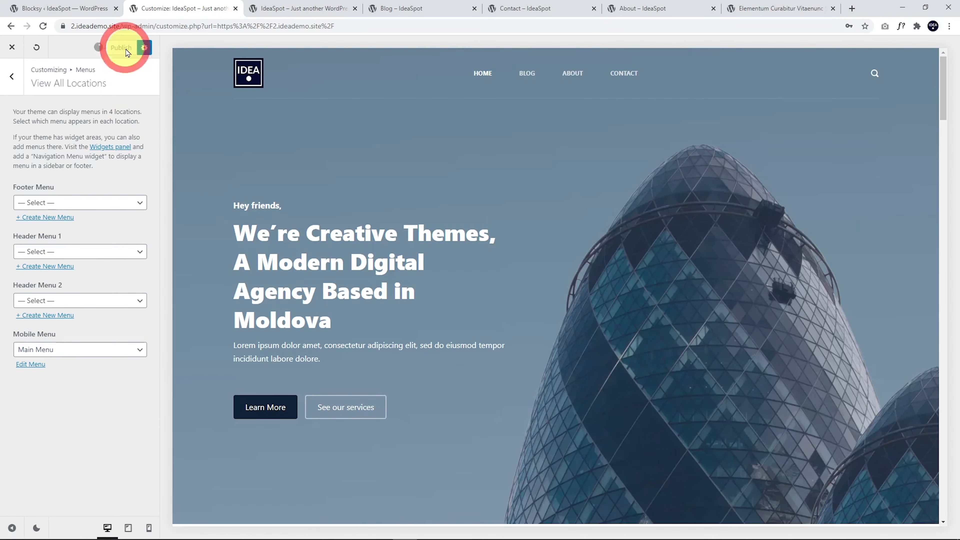
- Check the off-canvas menu's items in the mobile preview, close it, and return to the desktop preview
left_click(149, 528)
left_click(625, 156)
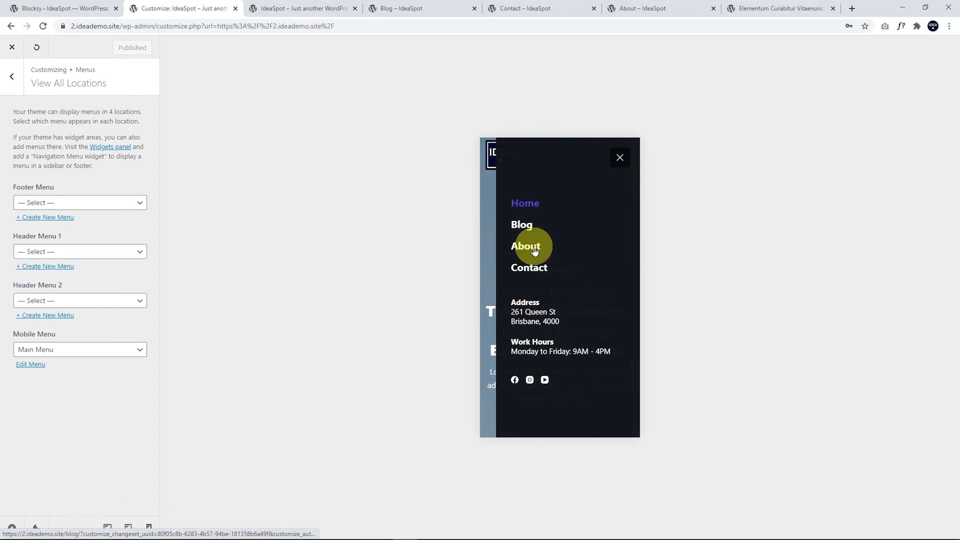
left_click(620, 158)
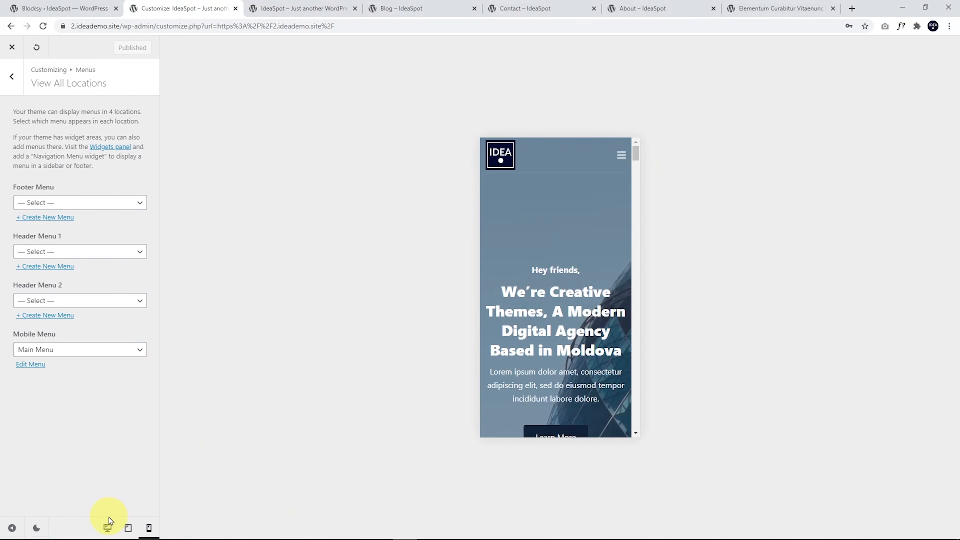
left_click(108, 527)
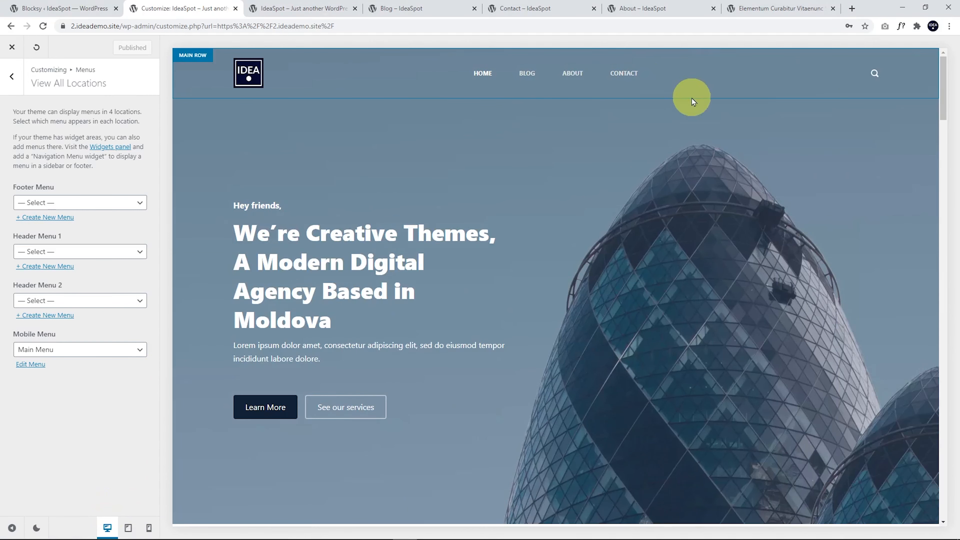
- Open the settings of the footer's middle row and review the widget columns it contains
left_click(13, 90)
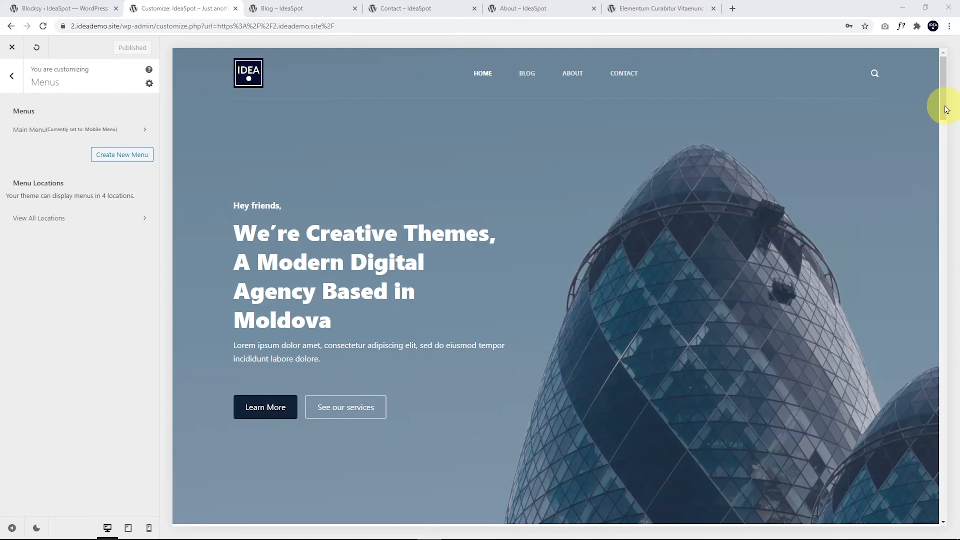
left_click_drag(942, 87, 911, 517)
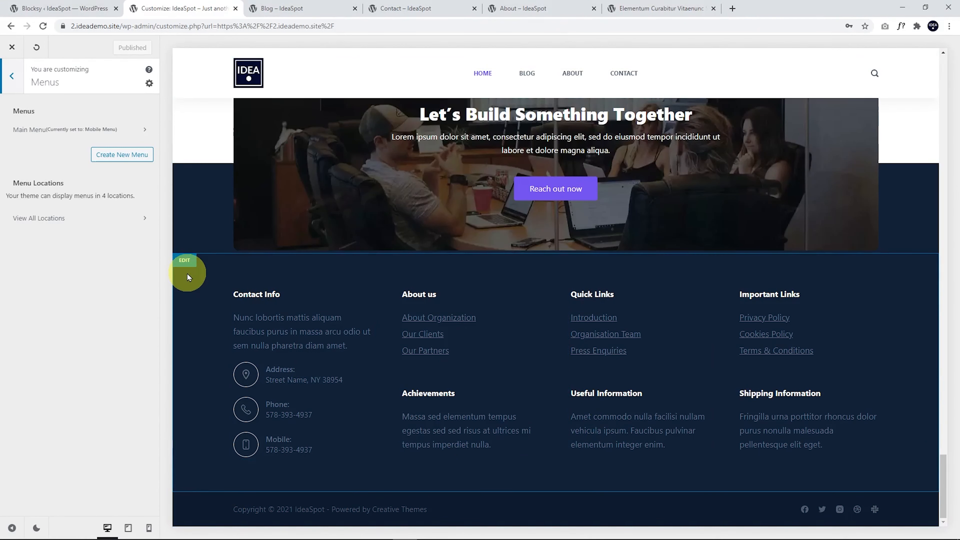
left_click(187, 260)
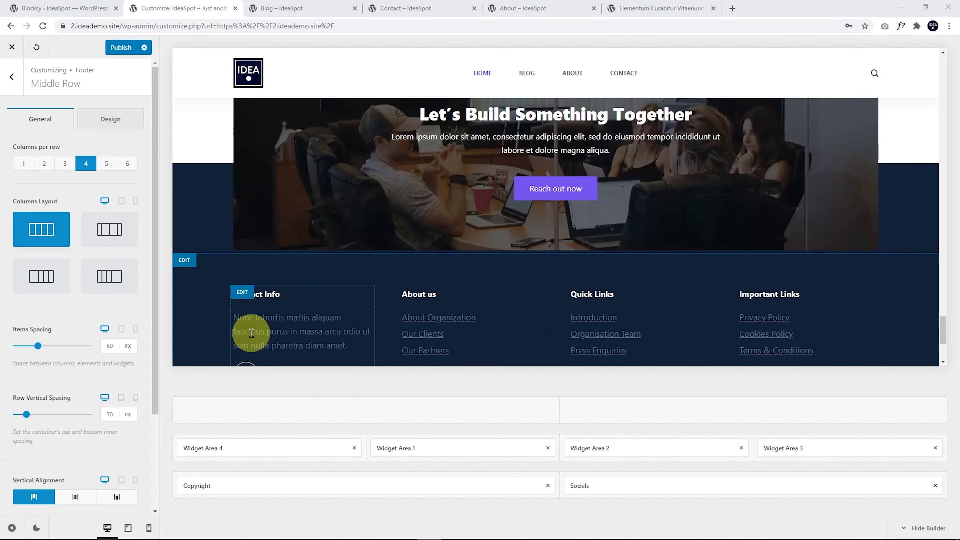
scroll(613, 253, "down", 4)
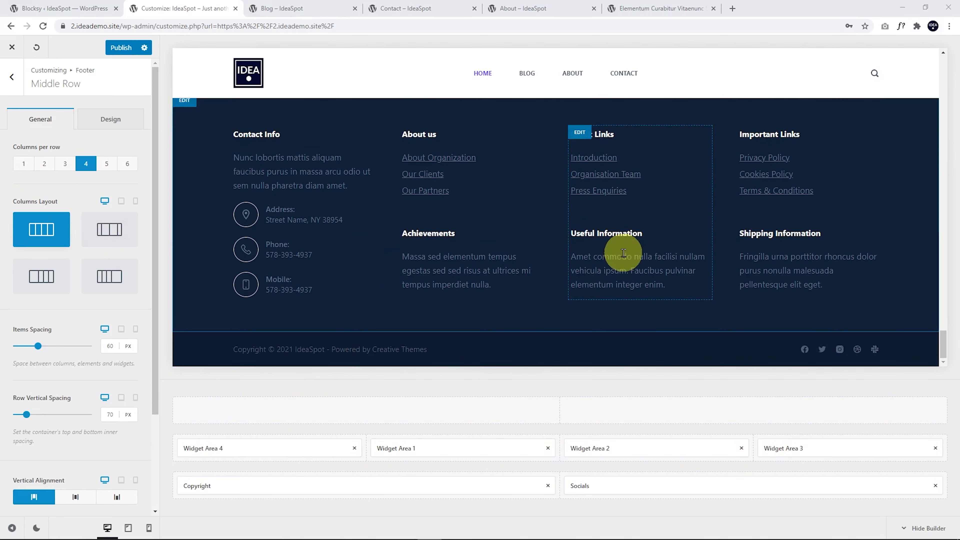
scroll(544, 284, "up", 2)
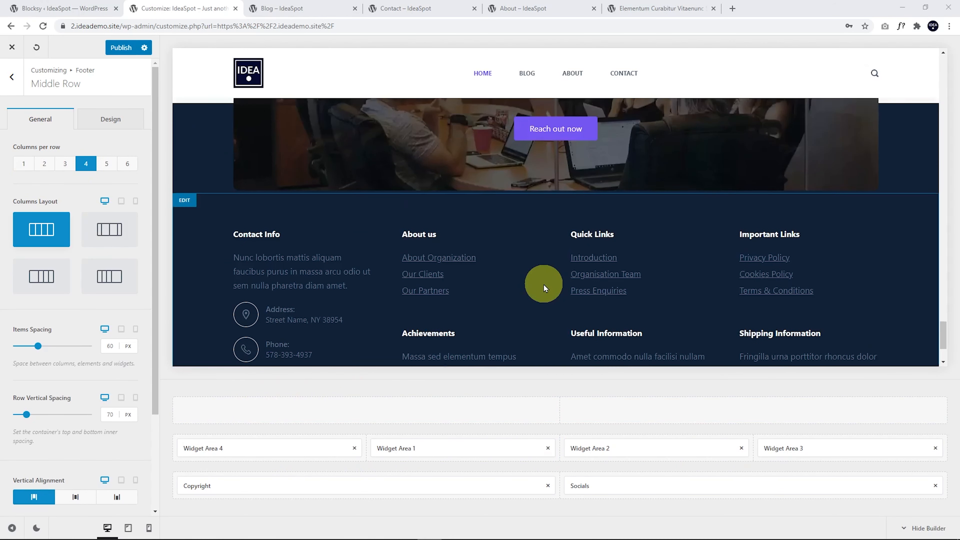
scroll(544, 284, "down", 2)
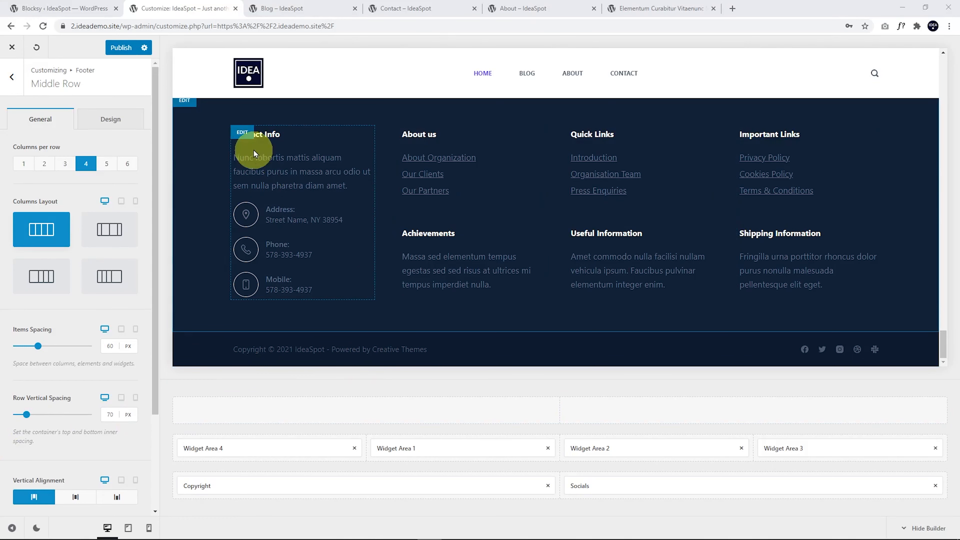
- Remove the Phone item from the Contact Info widget in the footer's Widget Area 4
left_click(241, 133)
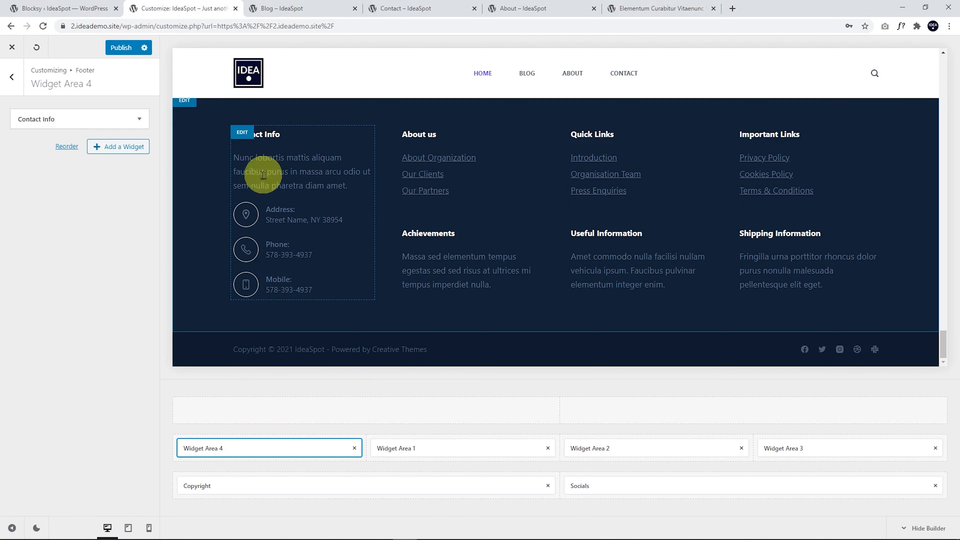
left_click(139, 122)
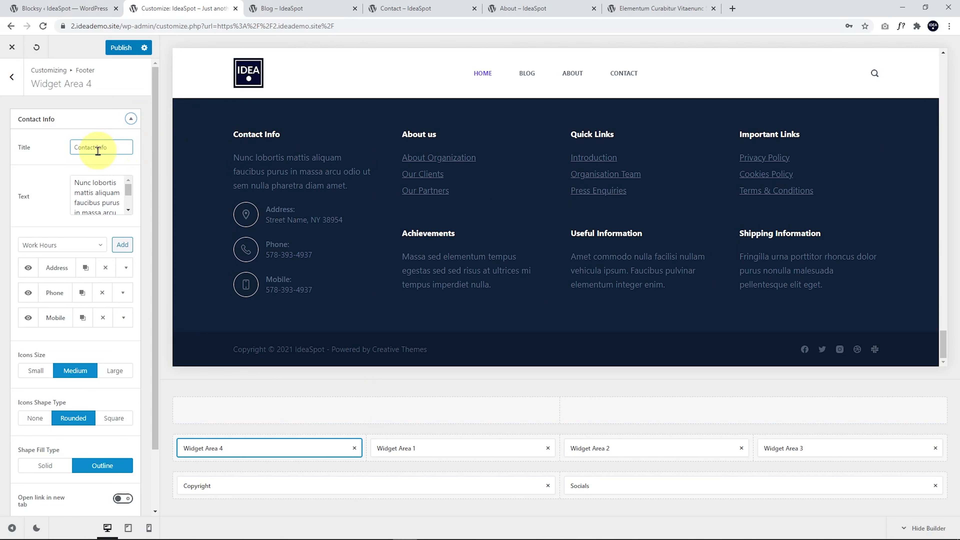
left_click(115, 195)
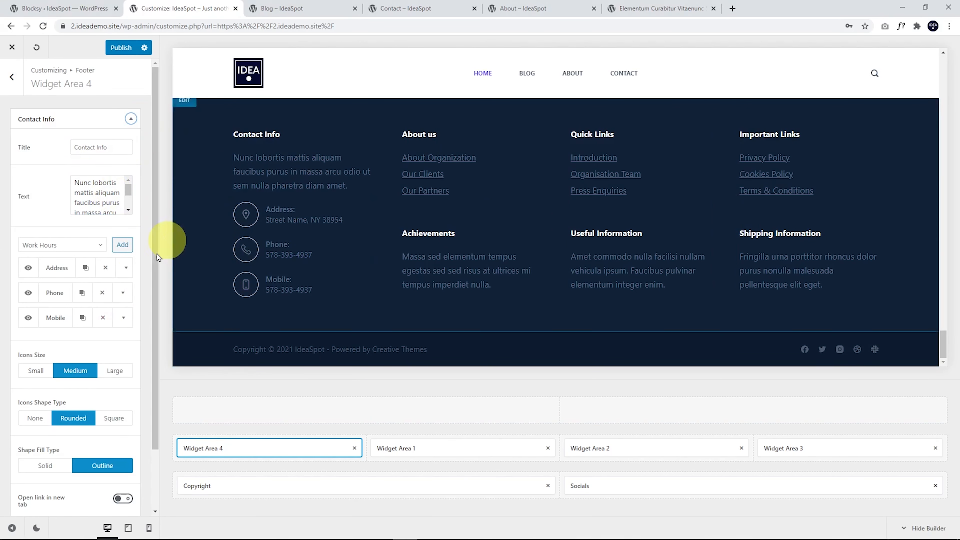
left_click(104, 293)
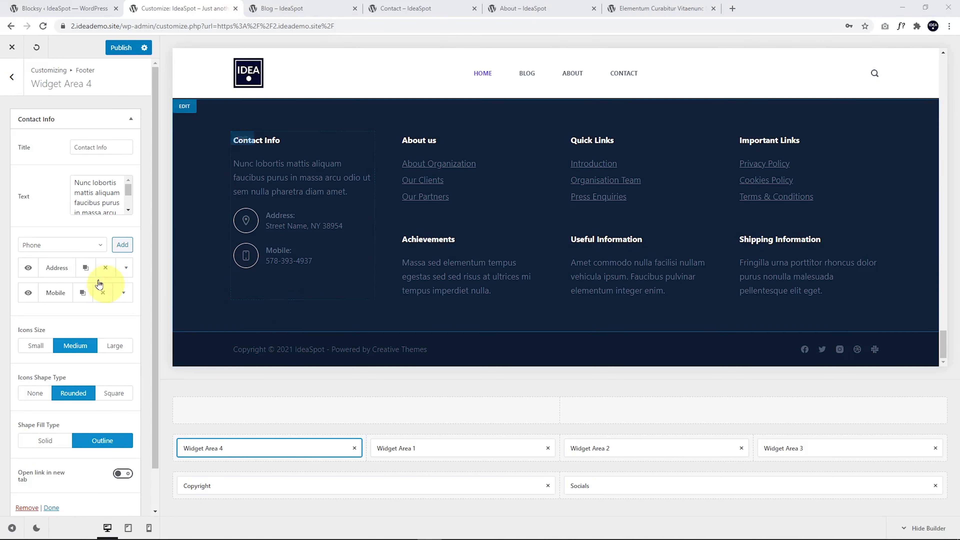
- Add a Work Hours item to the Contact Info widget and expand its title, content and link settings
left_click(100, 246)
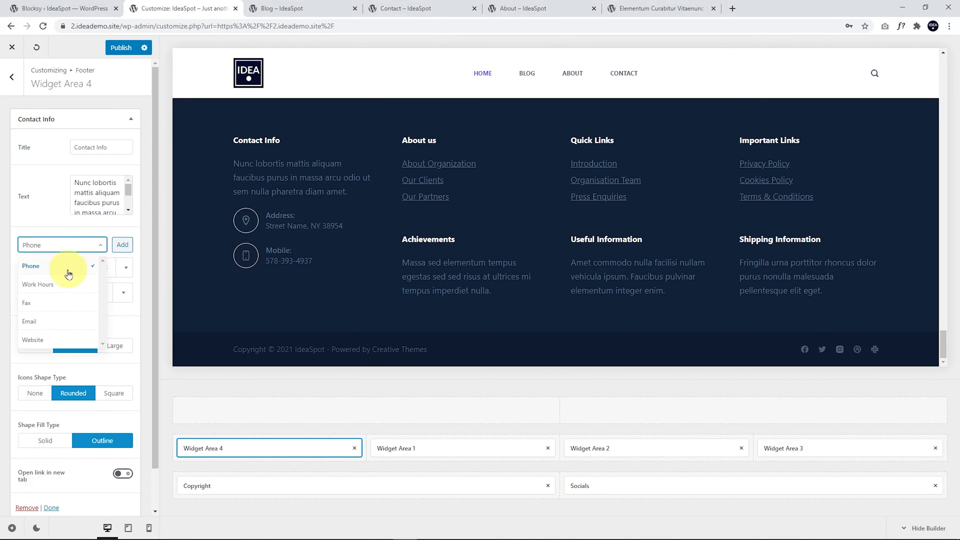
left_click(32, 342)
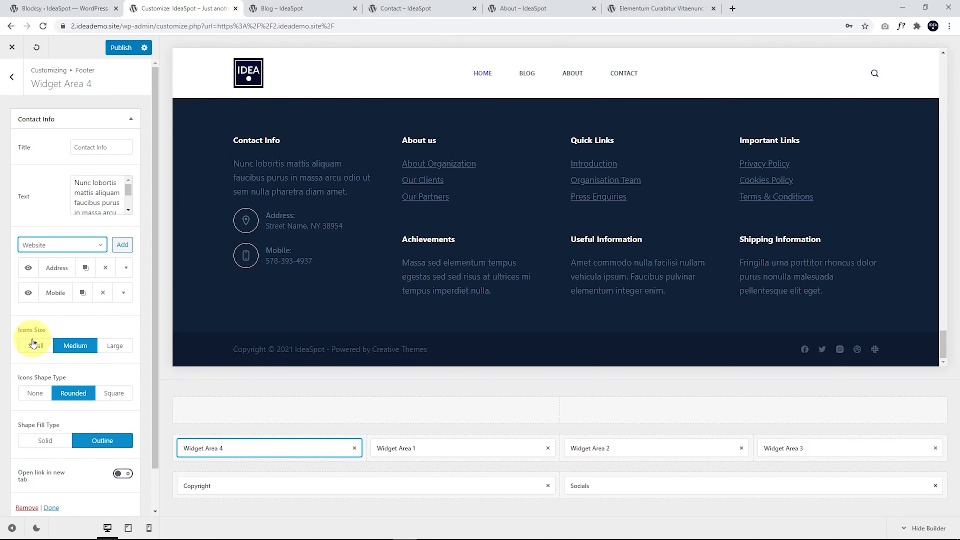
left_click(103, 246)
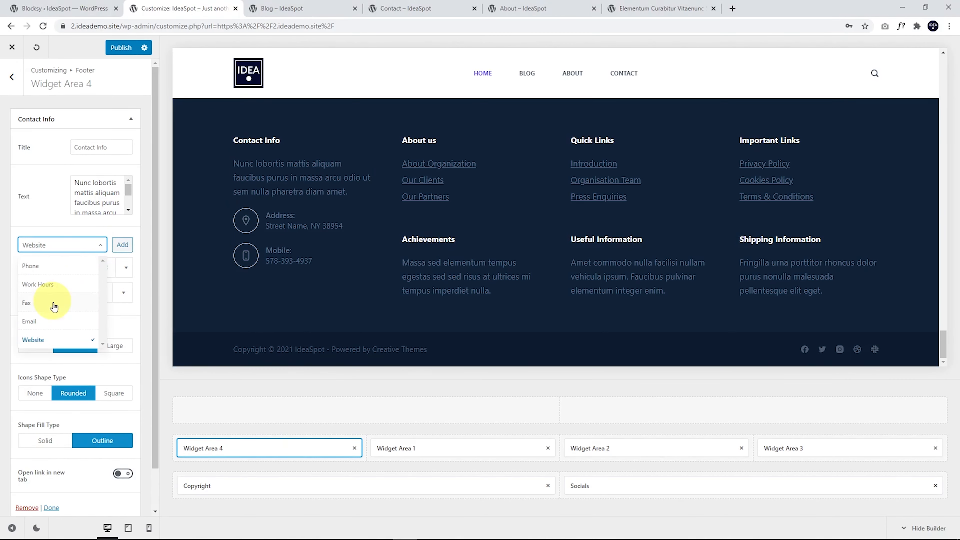
scroll(55, 307, "down", 2)
scroll(60, 283, "up", 2)
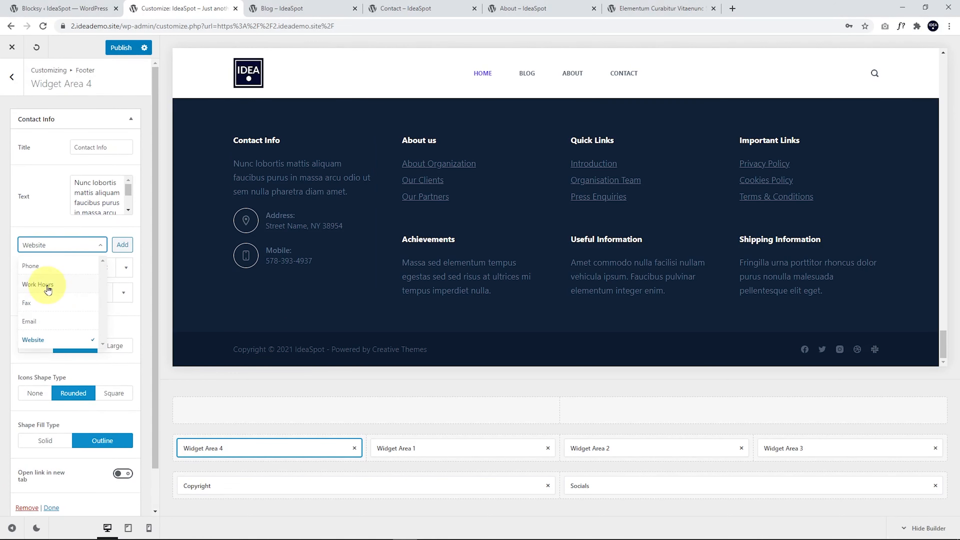
left_click(52, 291)
left_click(124, 246)
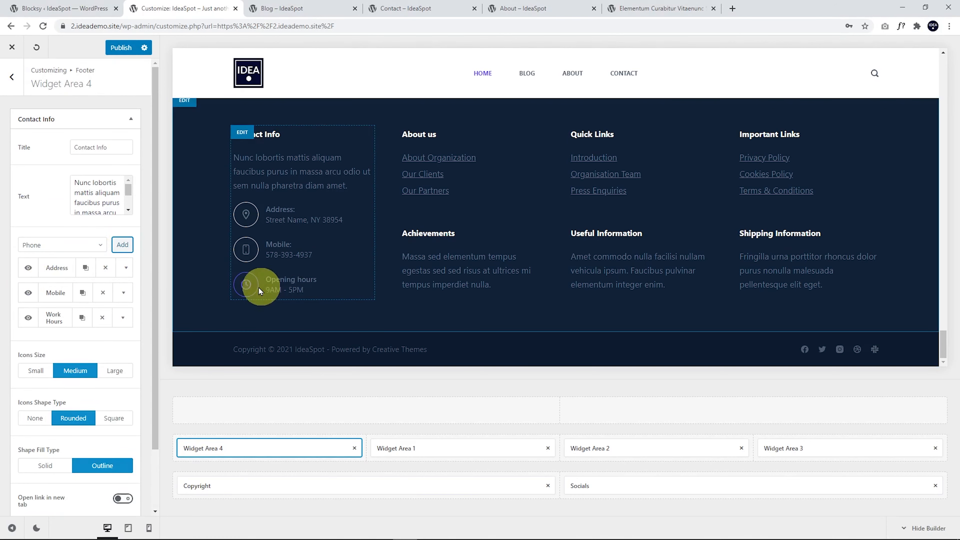
left_click(123, 317)
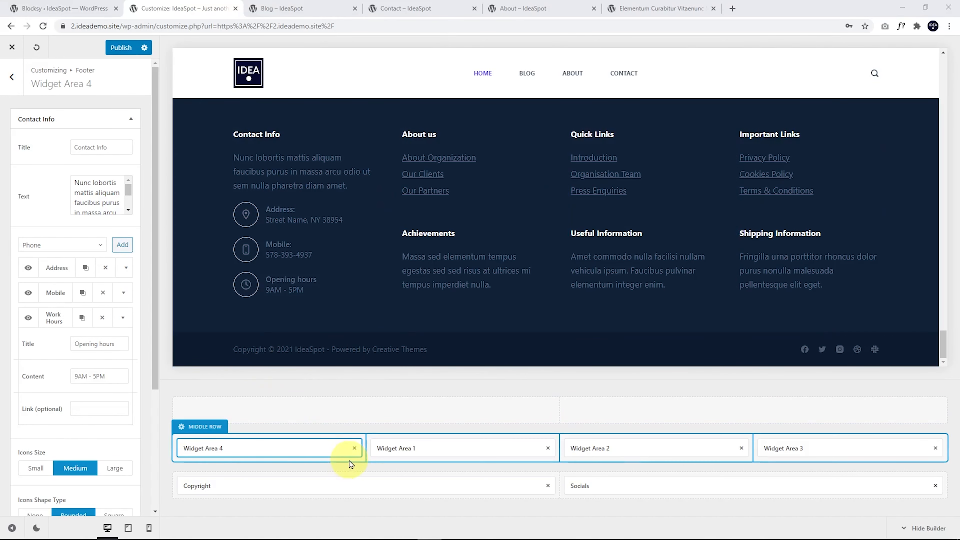
- Remove Widget Areas 4, 1, 2 and 3 from the footer's middle row
left_click(354, 448)
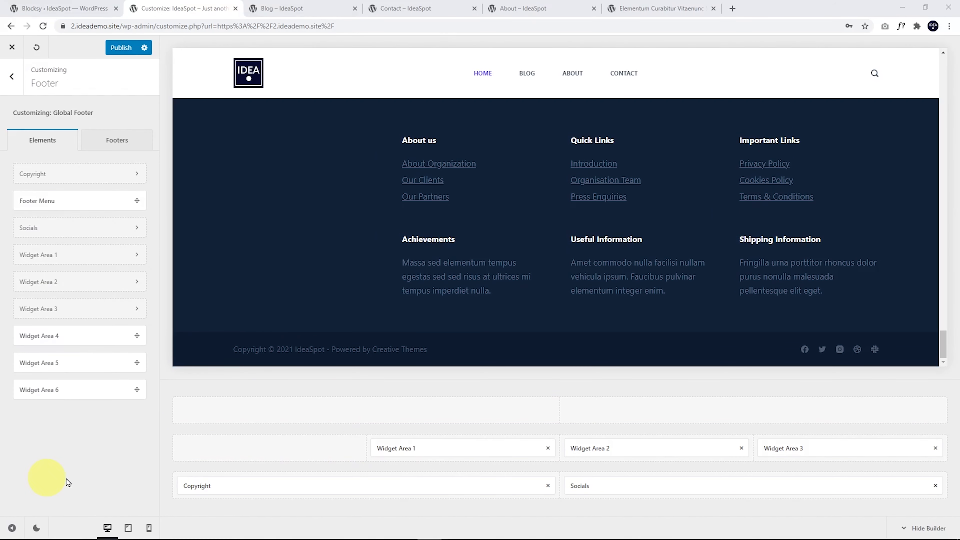
left_click(548, 449)
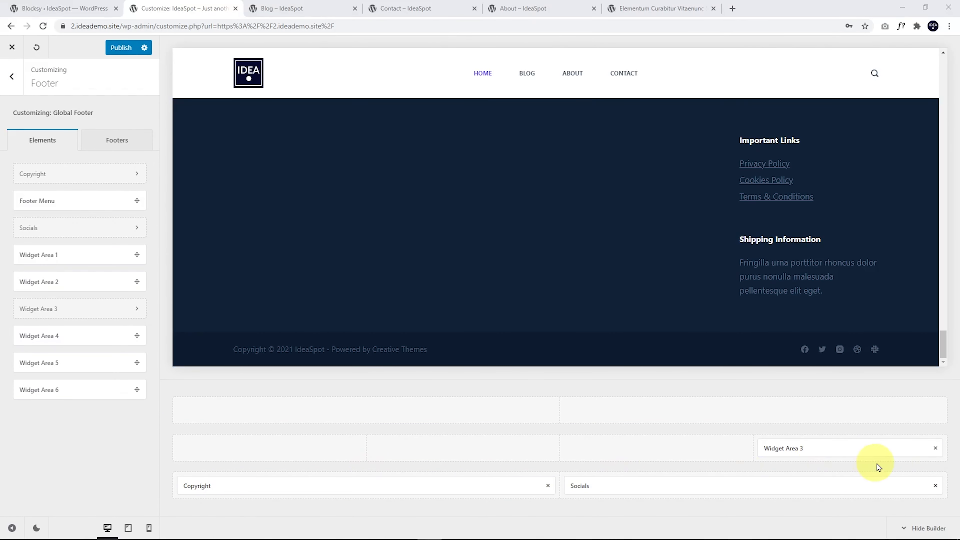
left_click(935, 448)
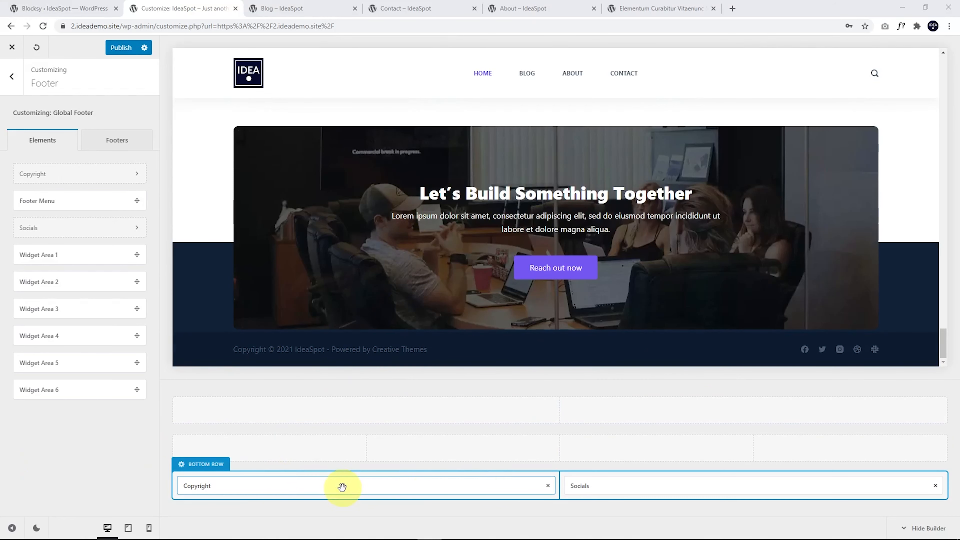
- Delete the "- Powered by {theme_author}" part from the footer's copyright text
left_click(194, 485)
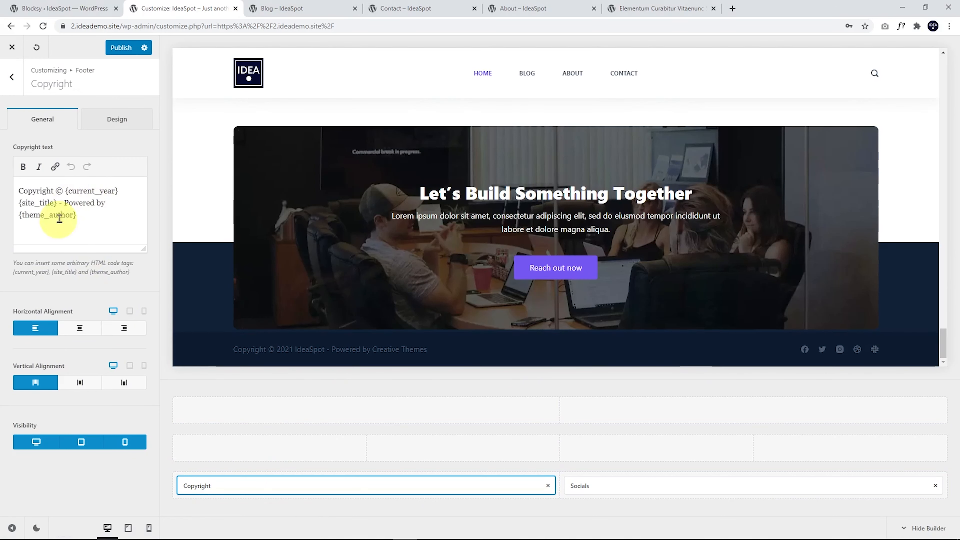
left_click_drag(59, 203, 96, 222)
key("BackSpace")
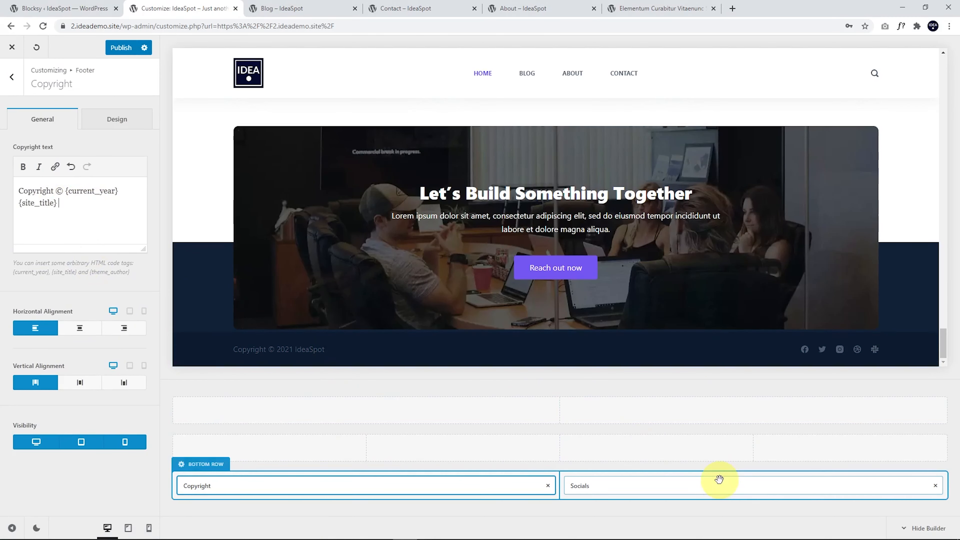
- Replace the Socials element in the footer's bottom row with Footer Menu and open the Footer Menu settings
left_click(935, 486)
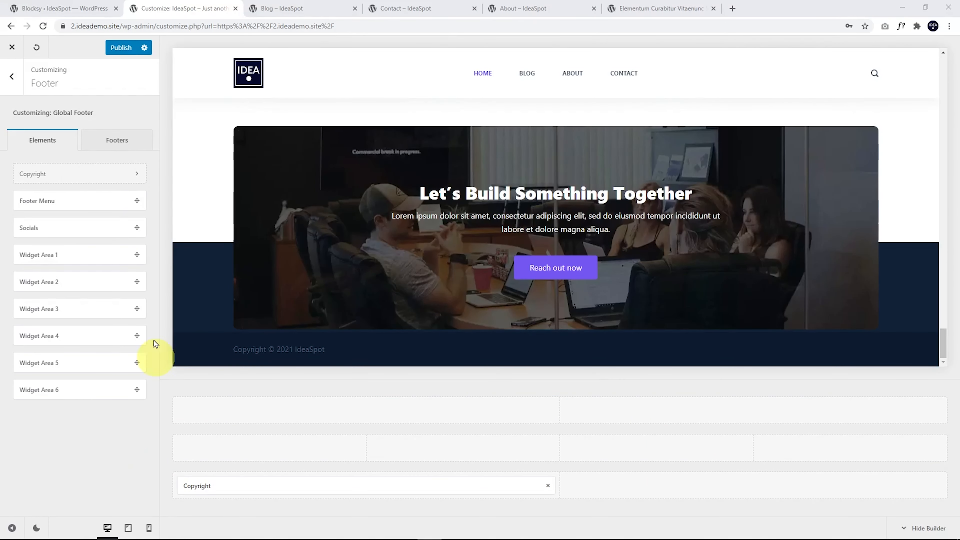
left_click_drag(71, 198, 790, 486)
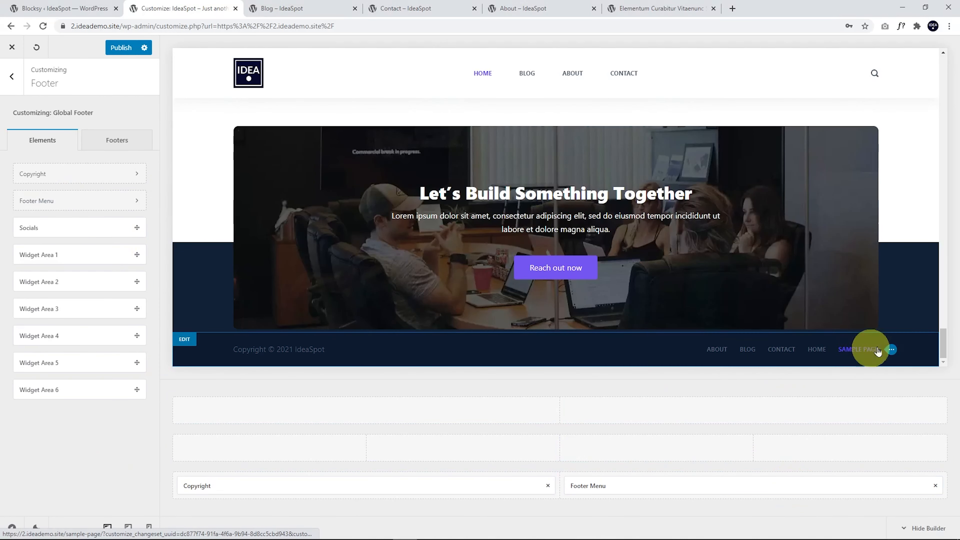
left_click(892, 350)
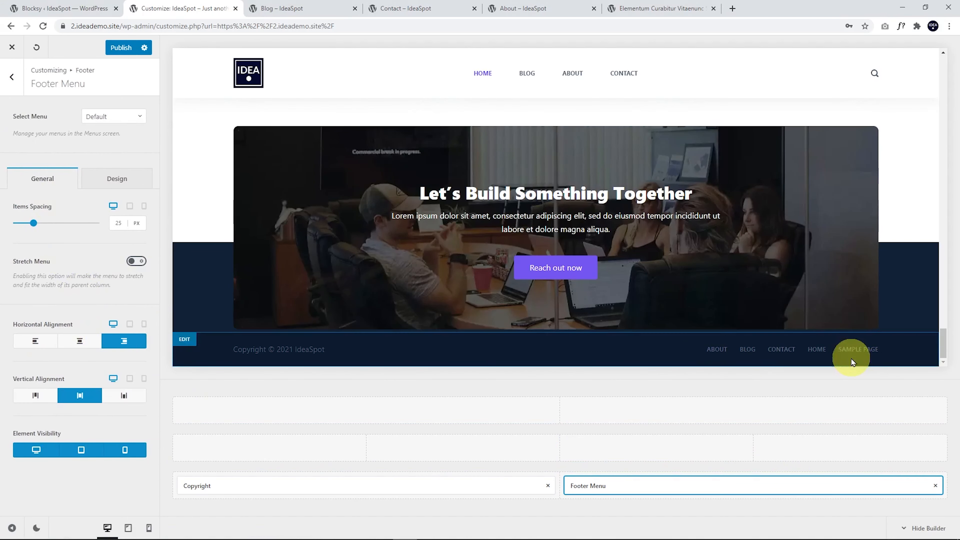
- Assign Main Menu to the Footer Menu location in the customizer's menu locations
left_click(12, 77)
left_click(12, 77)
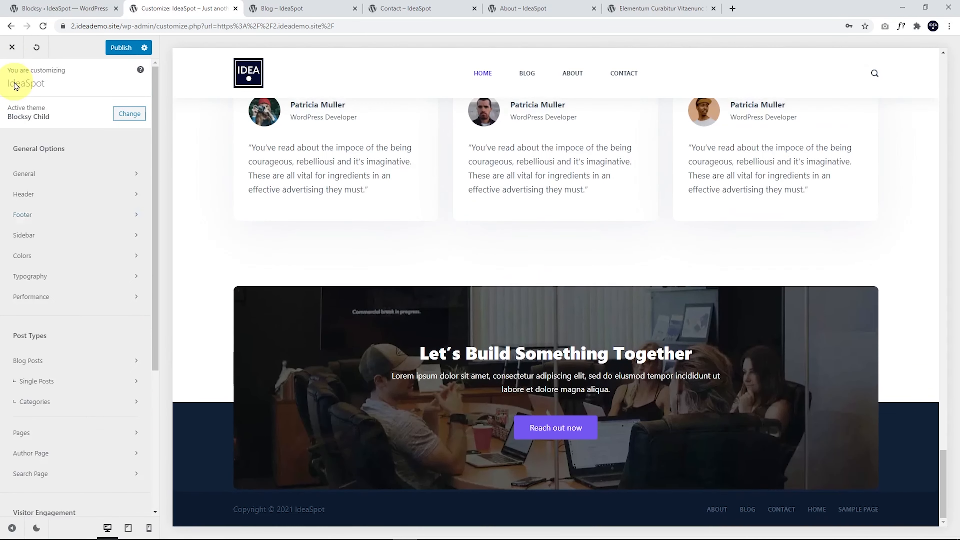
scroll(72, 264, "down", 5)
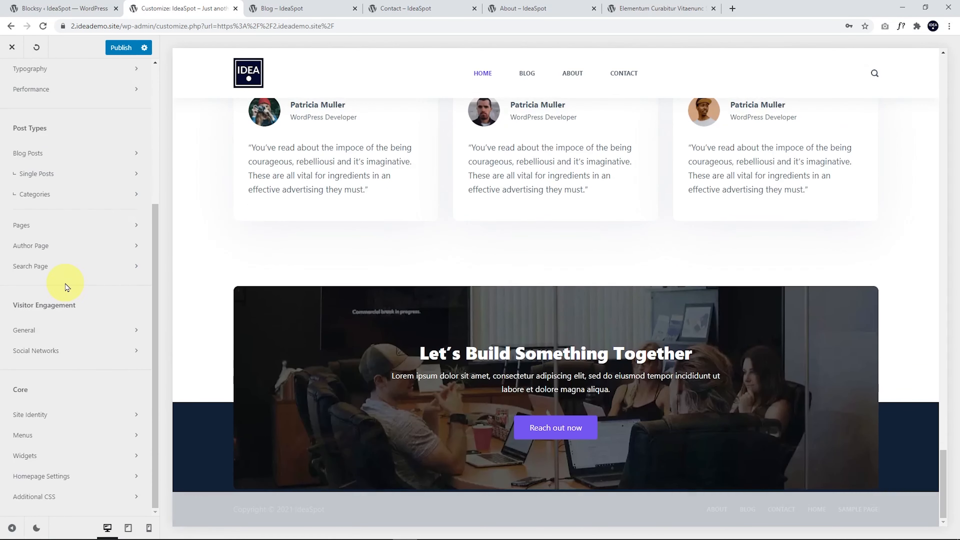
left_click(41, 437)
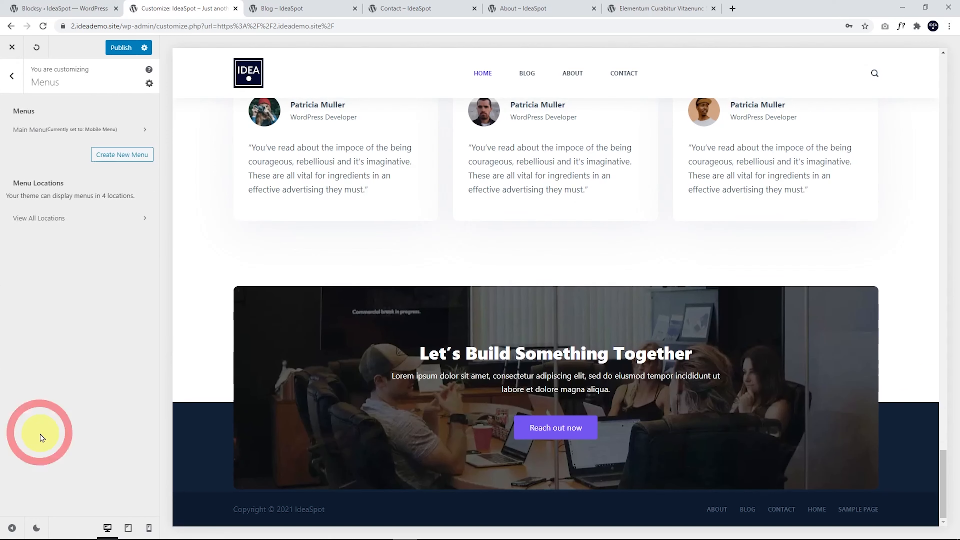
left_click(61, 219)
left_click(84, 203)
left_click(40, 226)
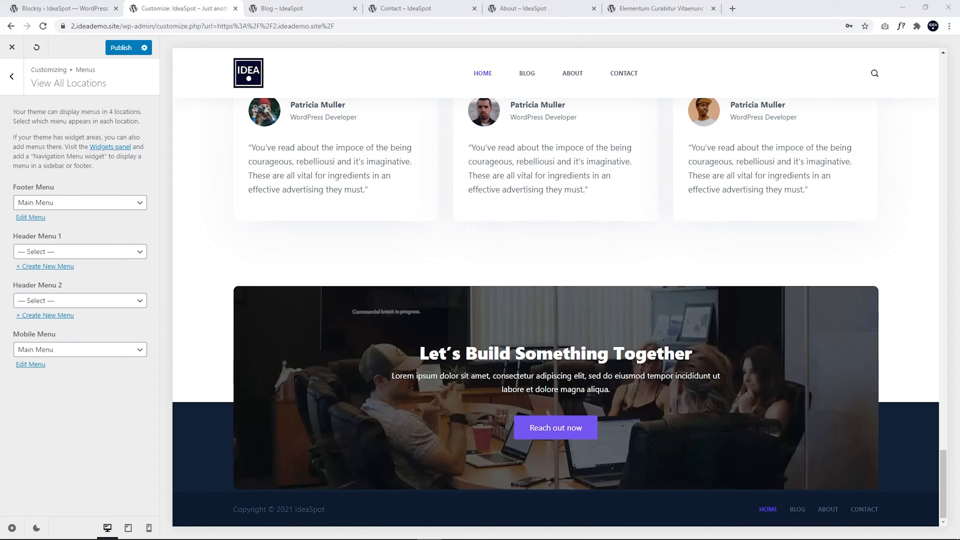
- Return to the customizer's main options and open the theme's Typography settings
left_click_drag(943, 482, 959, 56)
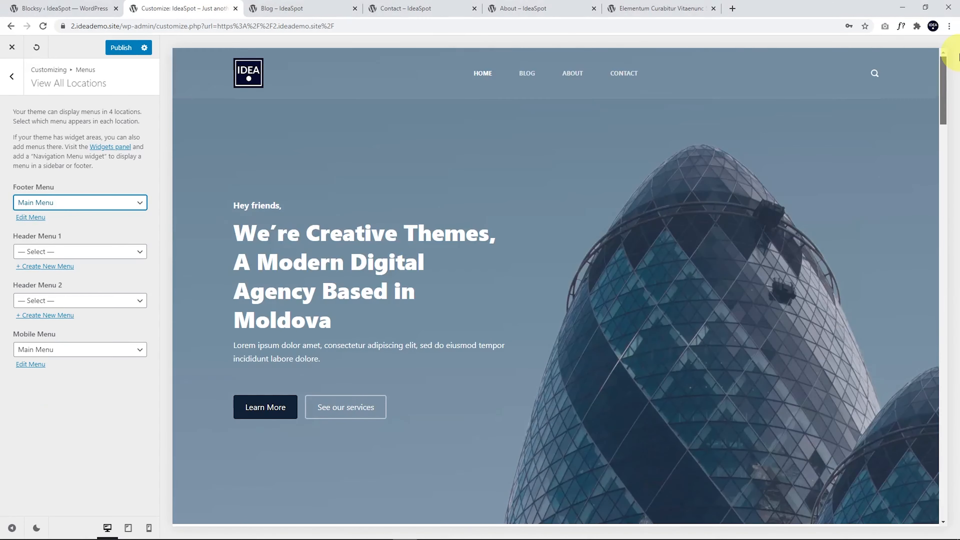
left_click(19, 80)
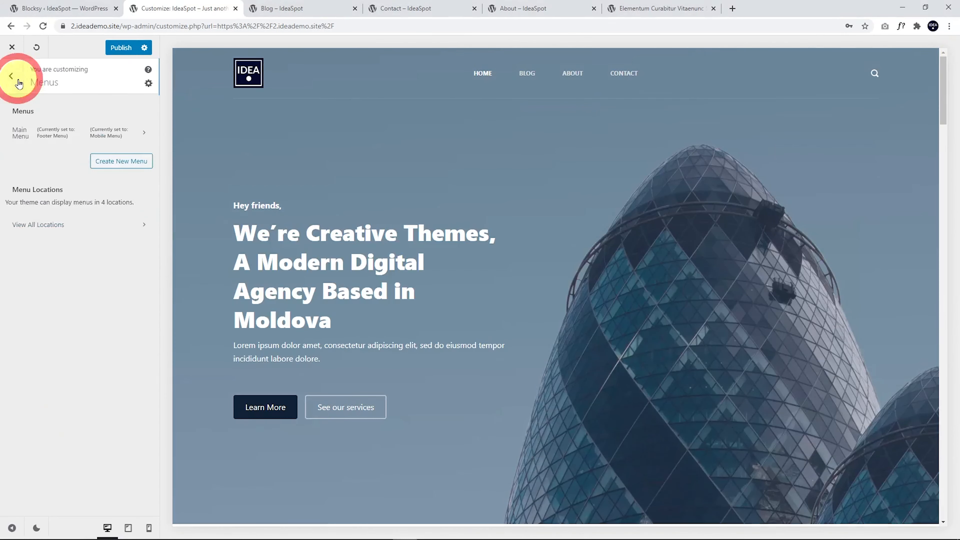
left_click(11, 76)
scroll(74, 398, "up", 5)
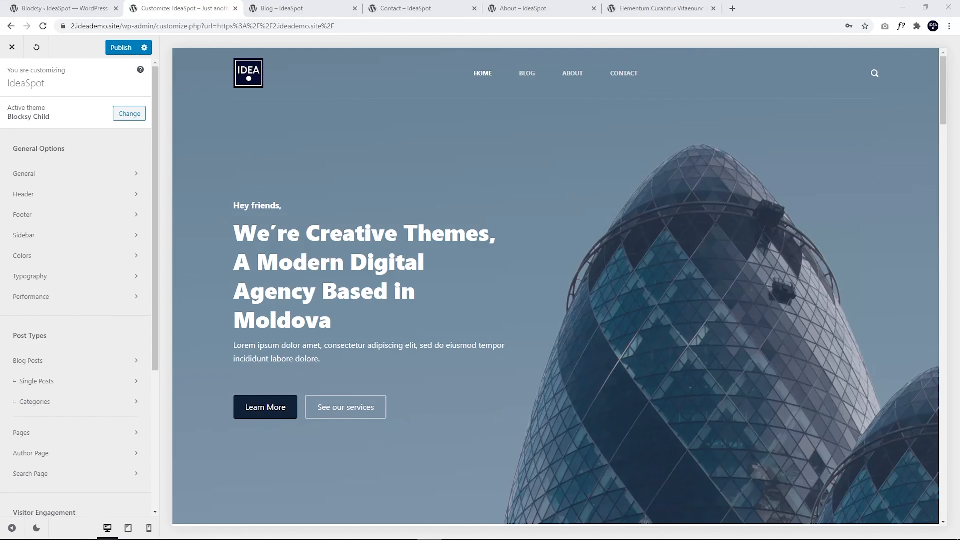
left_click(43, 273)
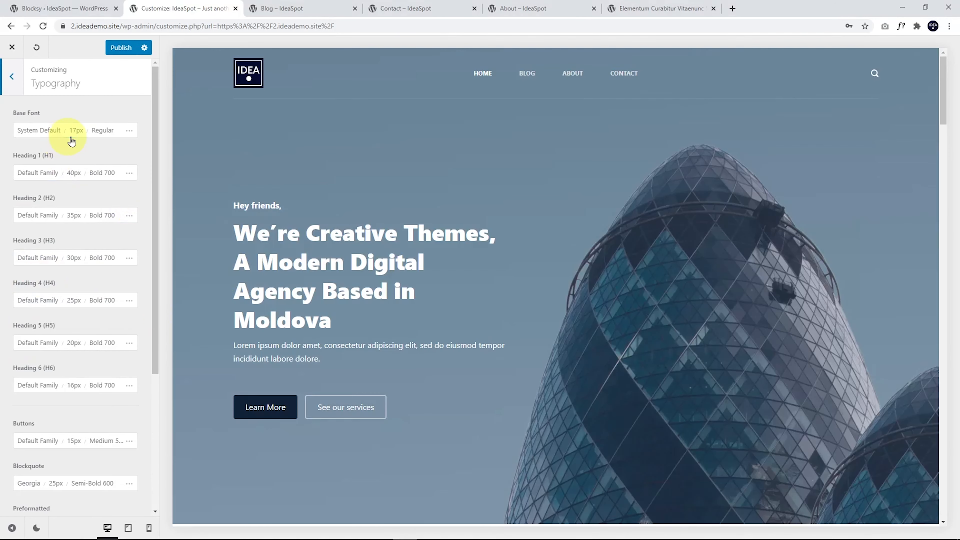
triple_click(57, 132)
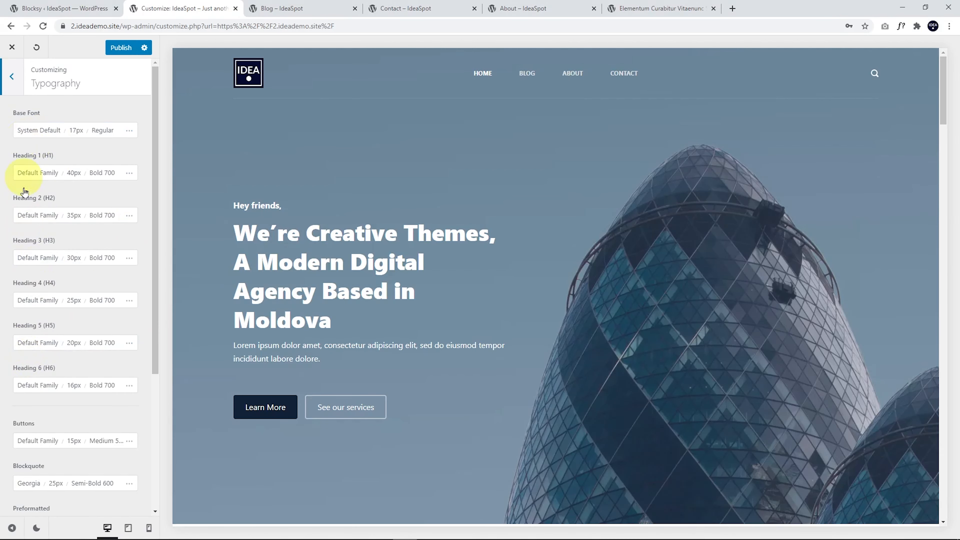
- Set the Blockquote font family to Default
scroll(41, 234, "down", 1)
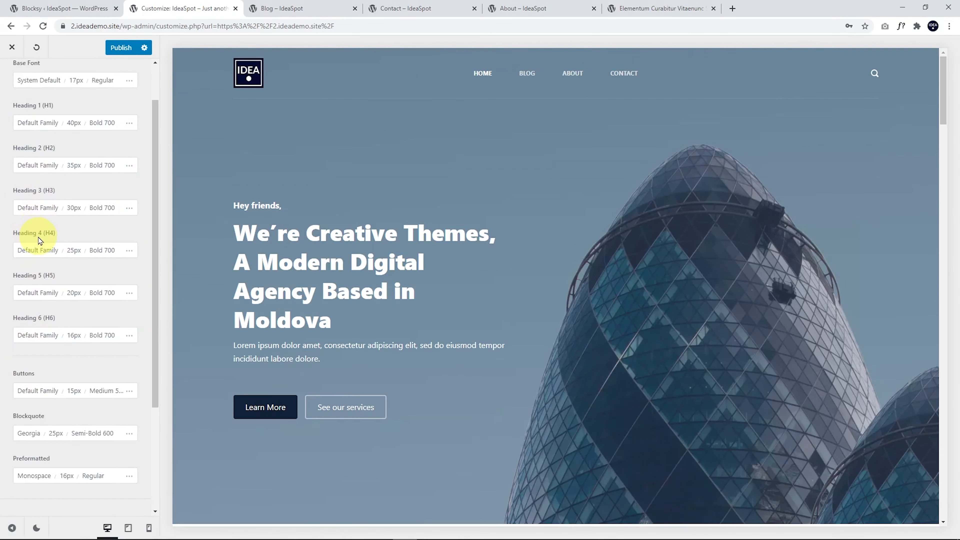
scroll(41, 241, "down", 4)
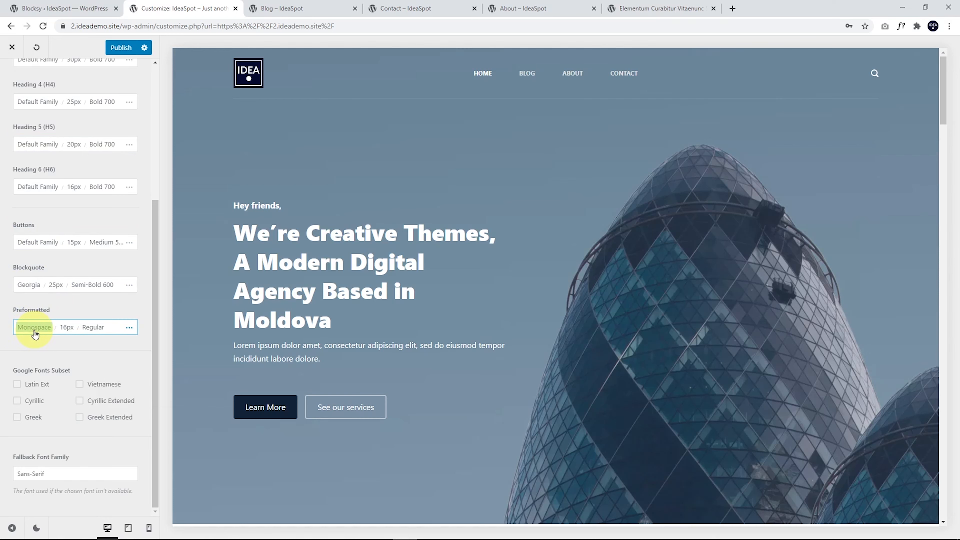
left_click(30, 285)
left_click_drag(147, 389, 141, 350)
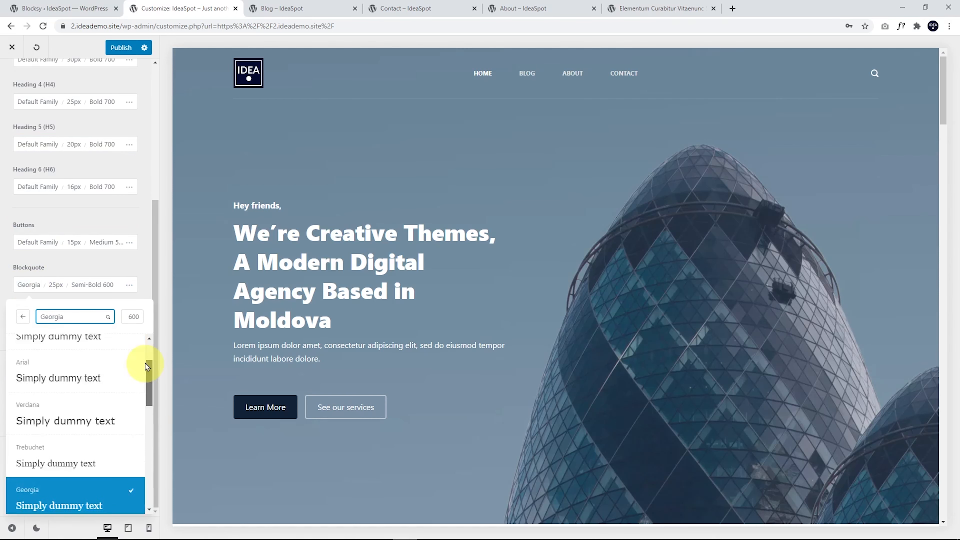
left_click(86, 347)
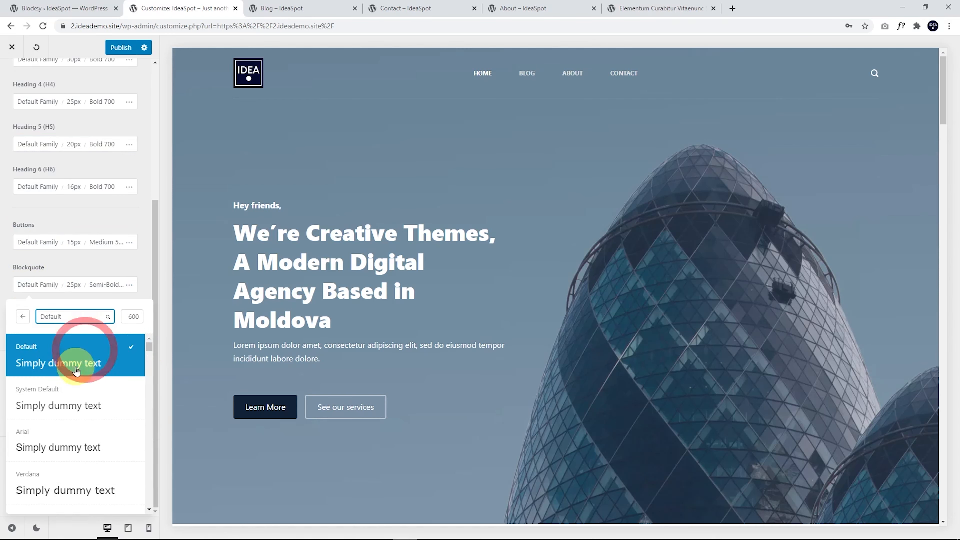
left_click(109, 268)
- Set the Preformatted text's font family to Default
left_click(34, 326)
scroll(79, 273, "up", 2)
scroll(78, 243, "up", 3)
left_click(29, 149)
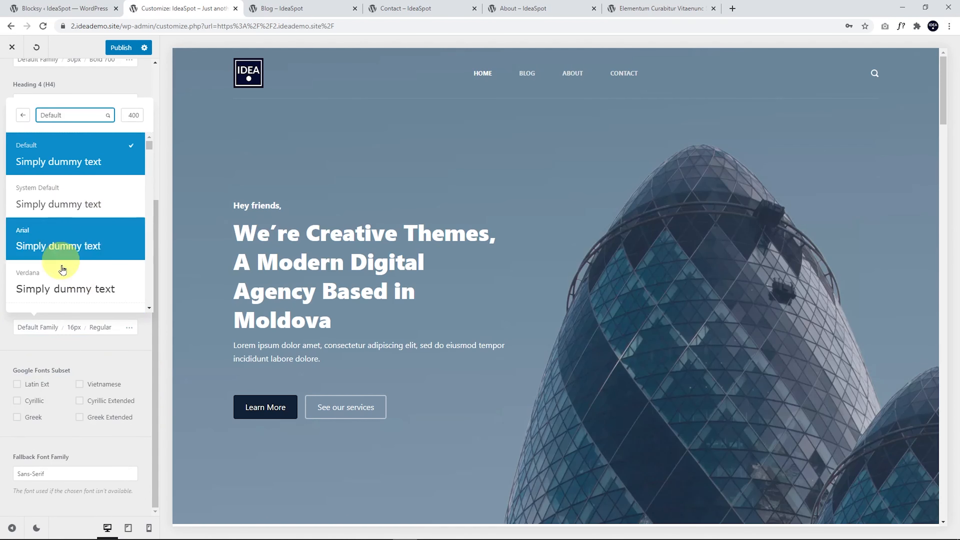
left_click(66, 354)
- Try Times New Roman as the base font and restore System Default
scroll(53, 299, "up", 5)
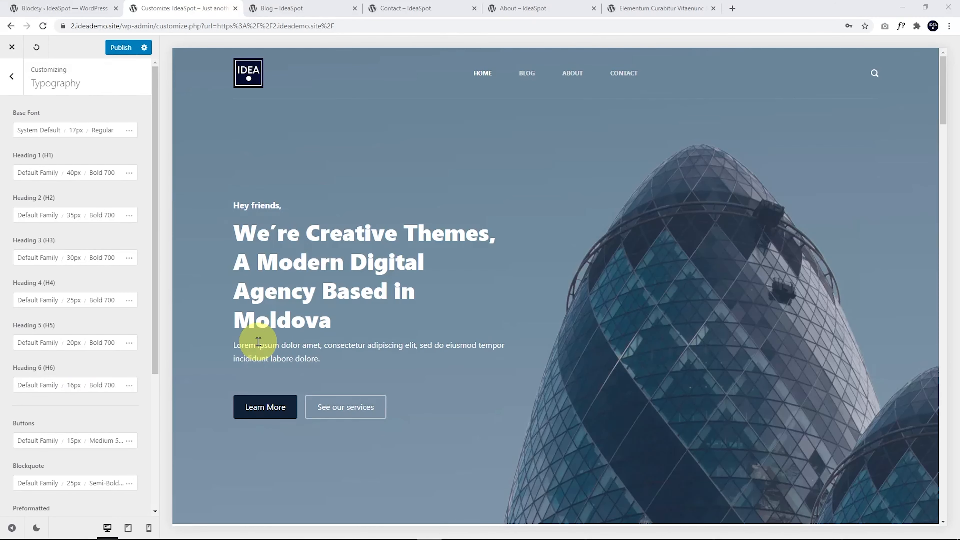
left_click(40, 137)
left_click(40, 162)
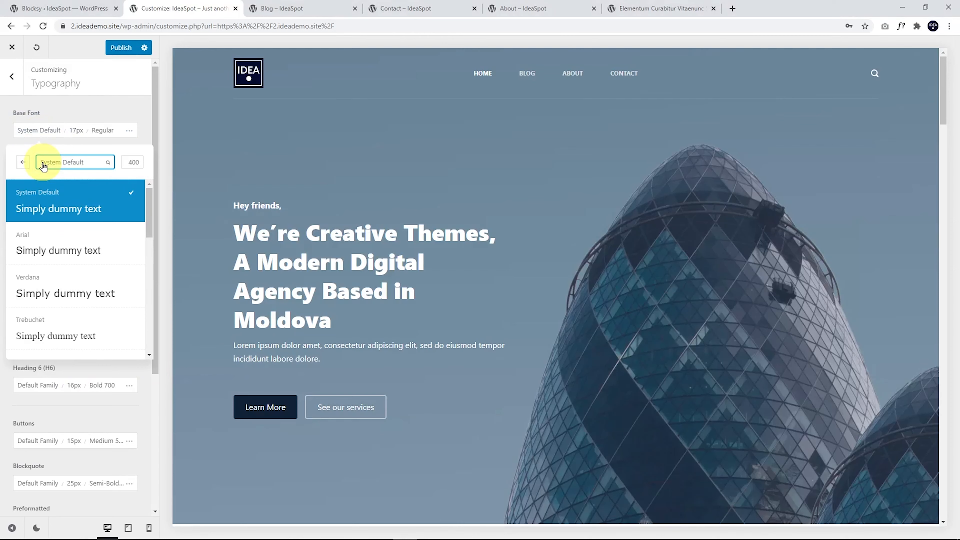
scroll(65, 219, "down", 5)
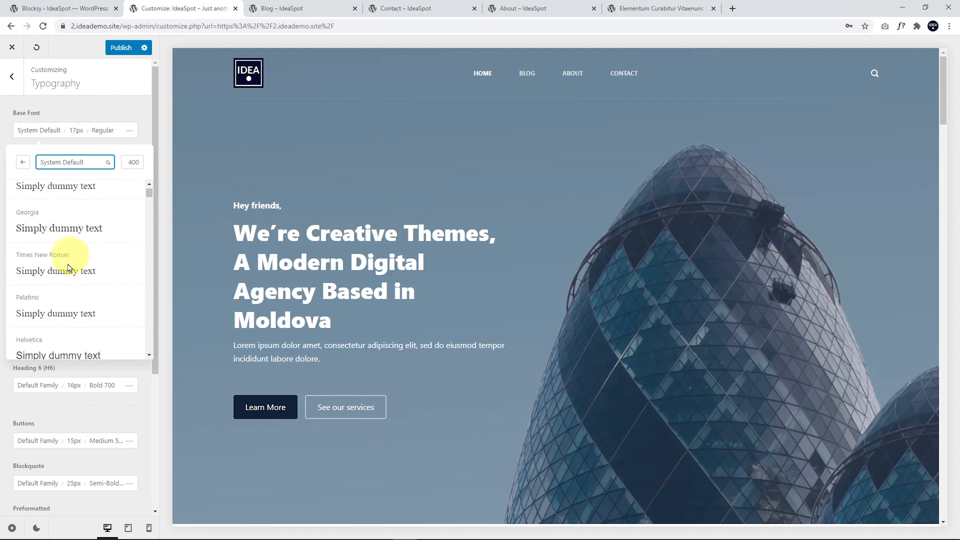
left_click(61, 273)
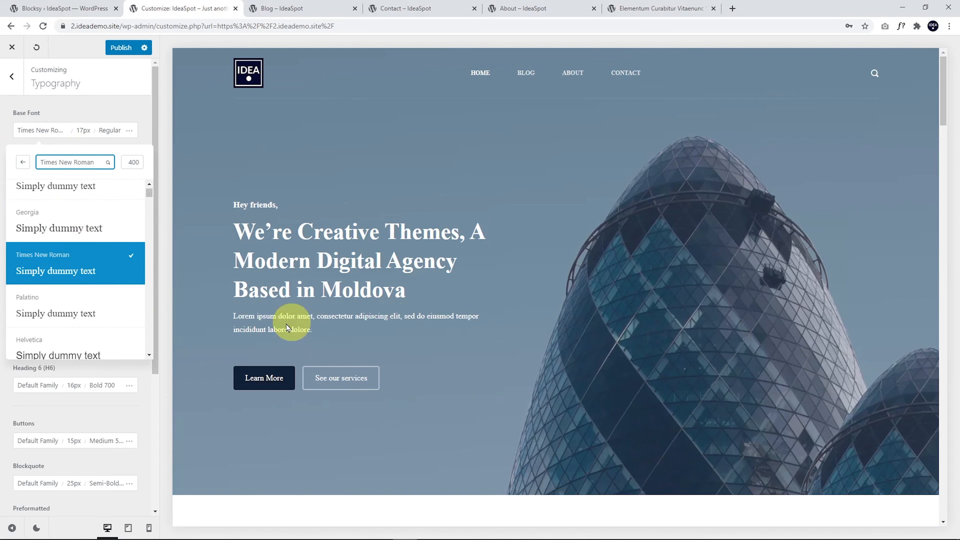
scroll(74, 240, "up", 5)
left_click(63, 200)
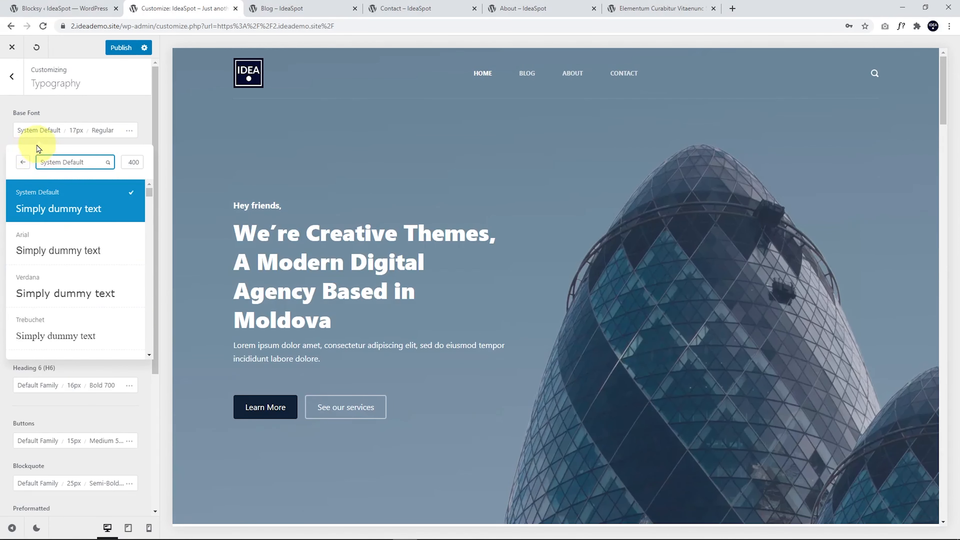
left_click(28, 144)
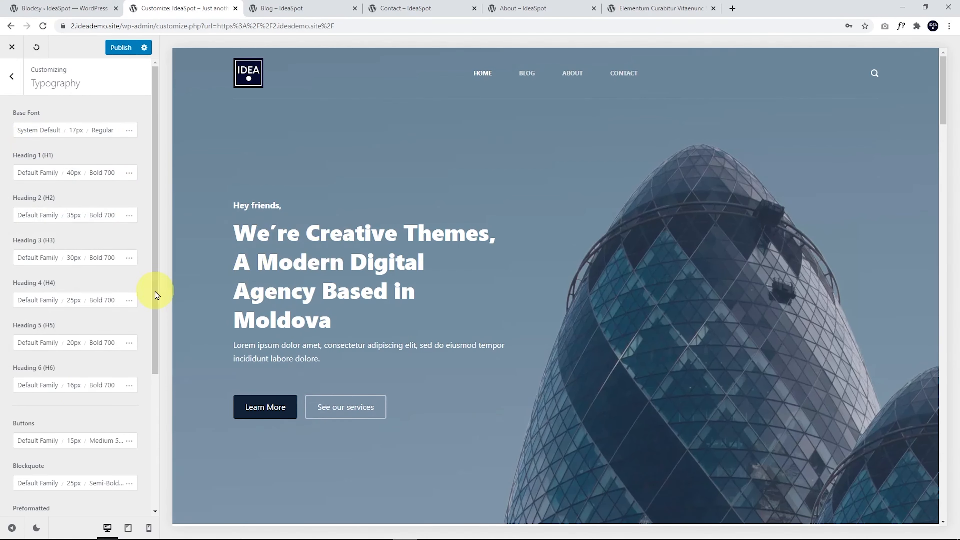
- Find the Montserrat font and apply it to Heading 2 (H2)
left_click(28, 174)
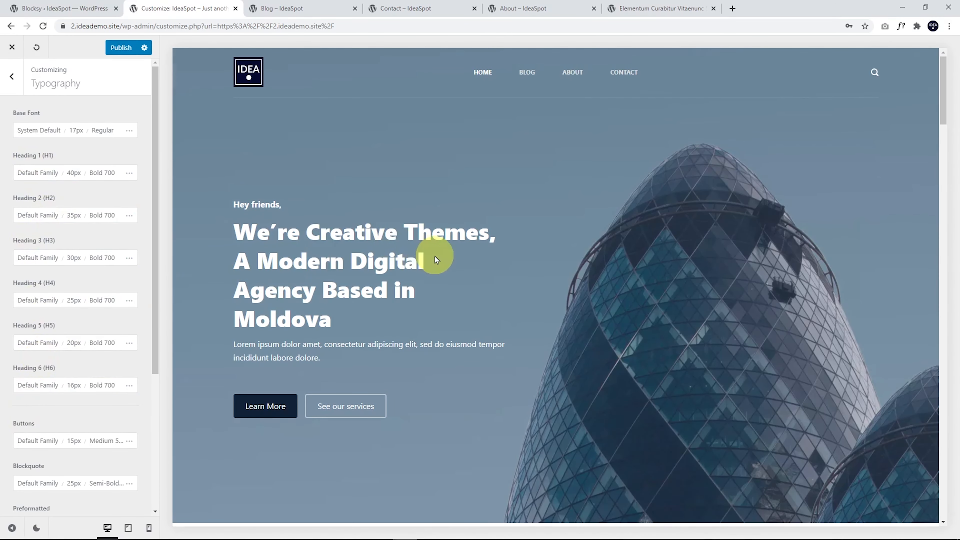
scroll(435, 257, "down", 4)
scroll(446, 264, "up", 4)
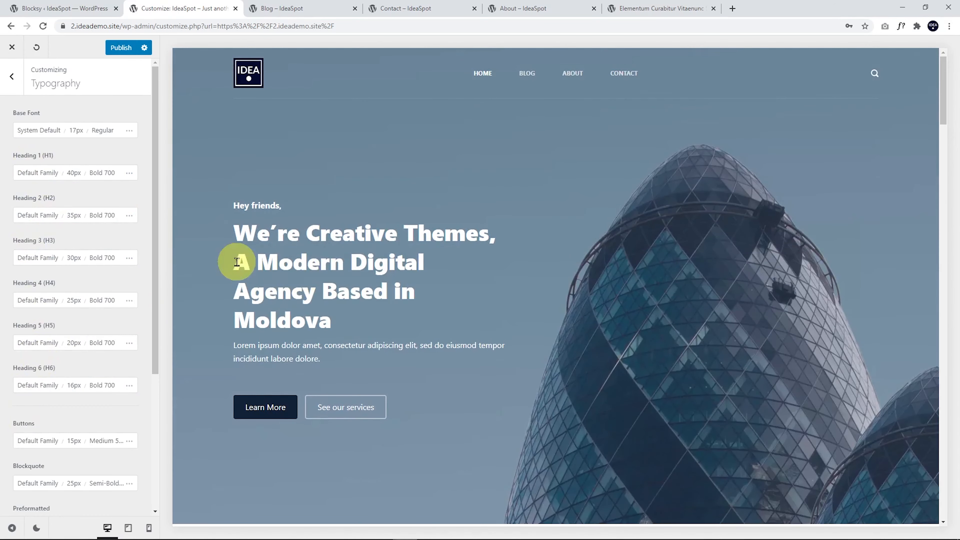
left_click(33, 216)
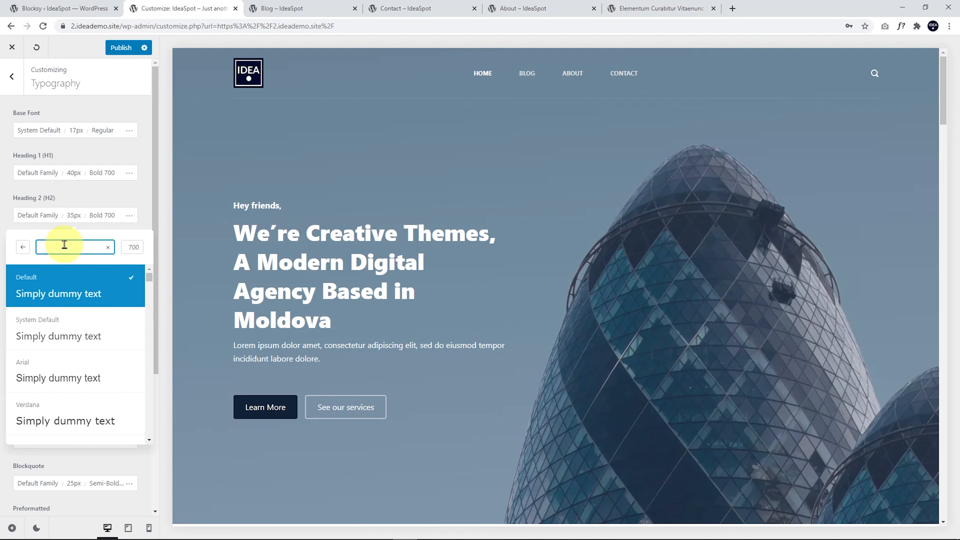
type("mo")
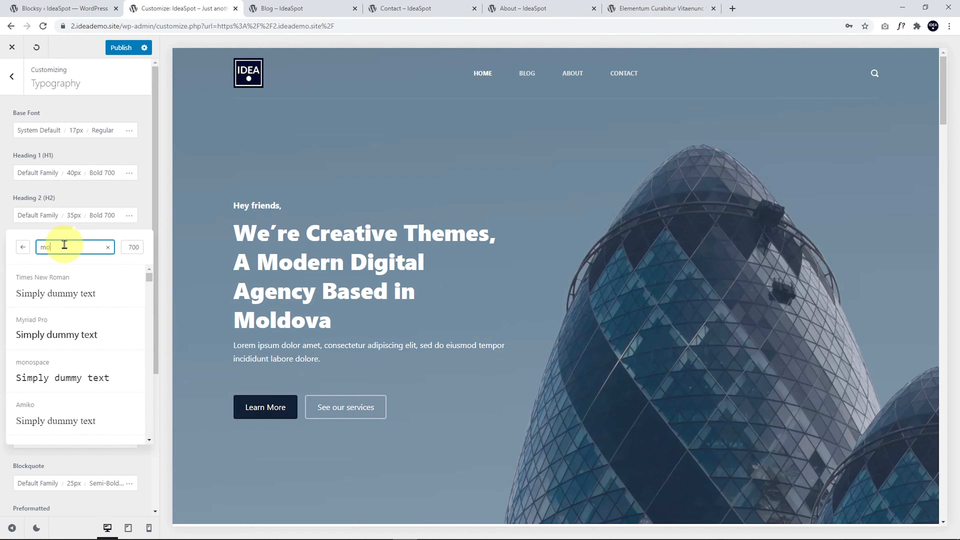
type("nt")
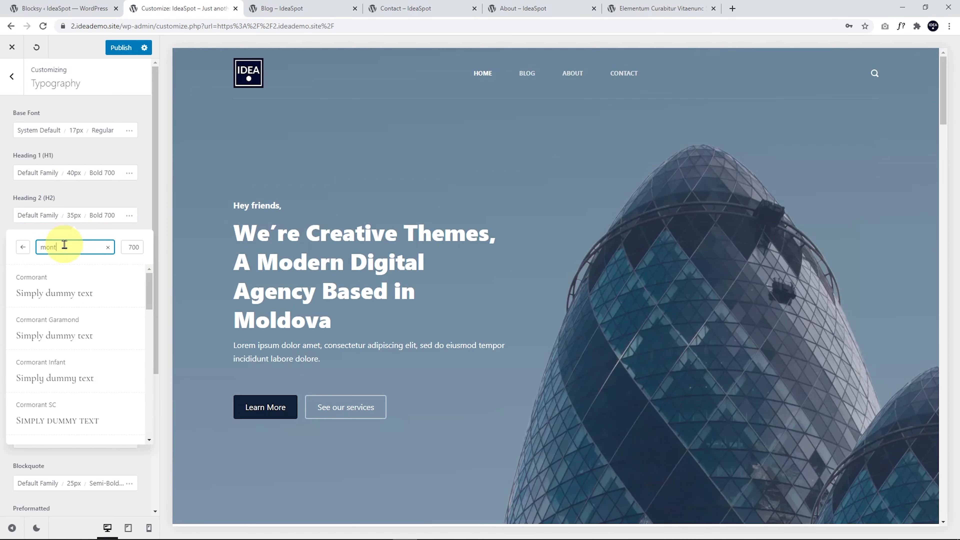
type("s")
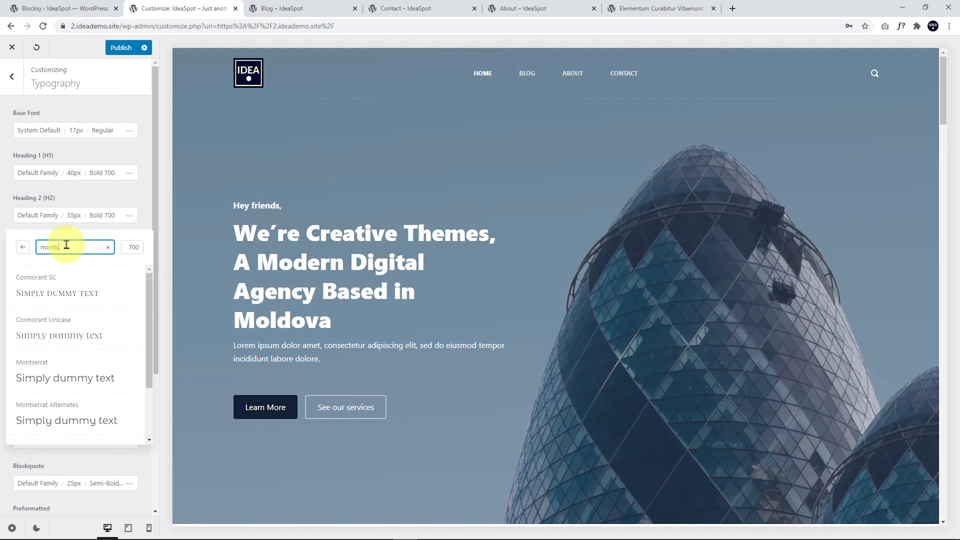
left_click(47, 379)
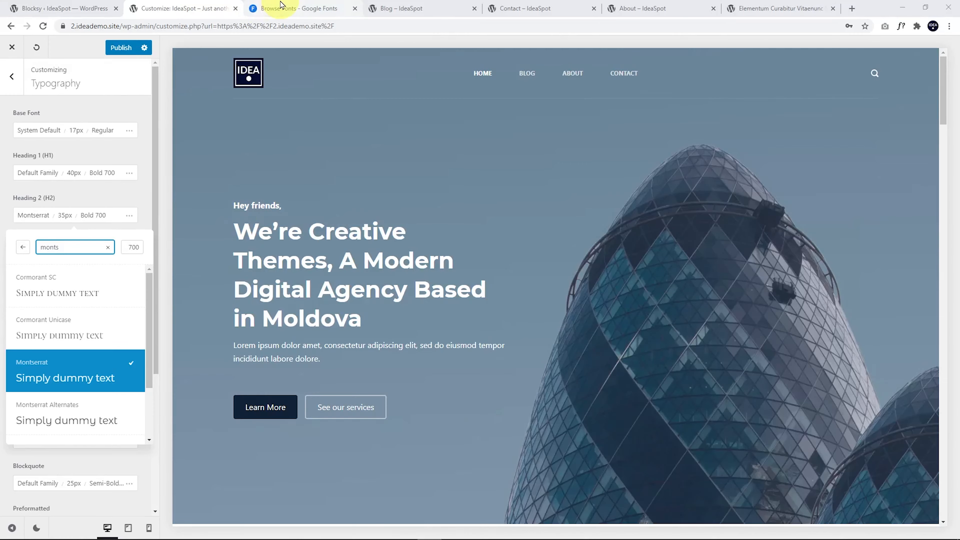
- Look at the font catalogue on the Google Fonts site and return to the customizer's typography settings
left_click(279, 8)
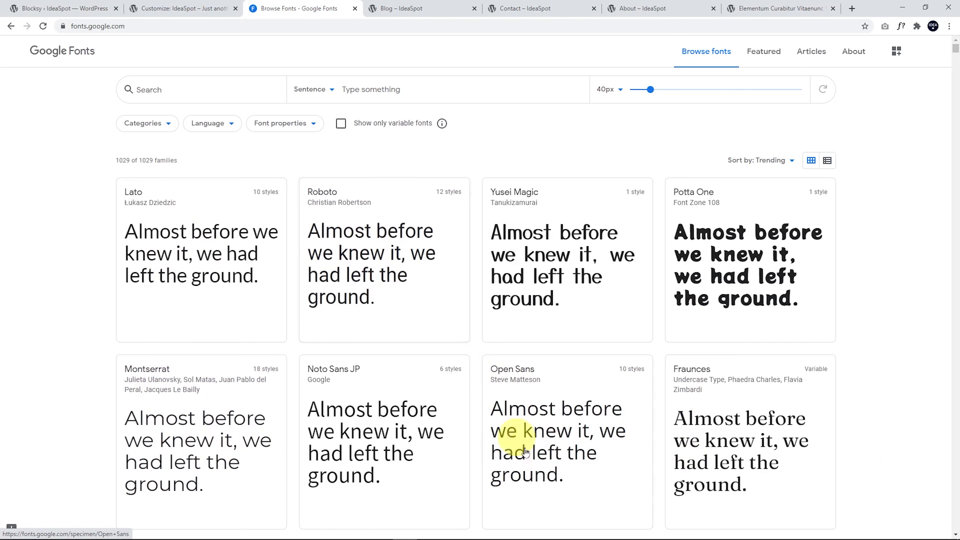
left_click(164, 6)
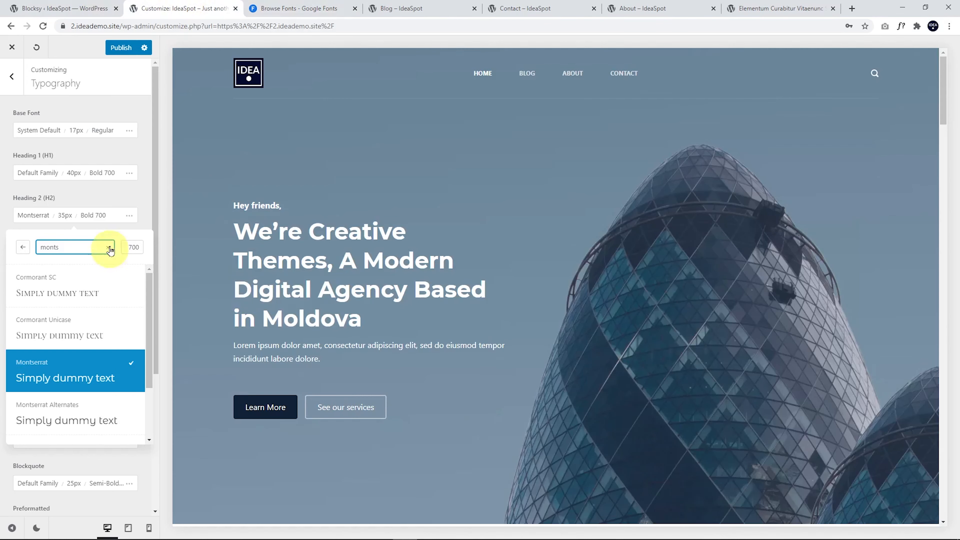
left_click(121, 205)
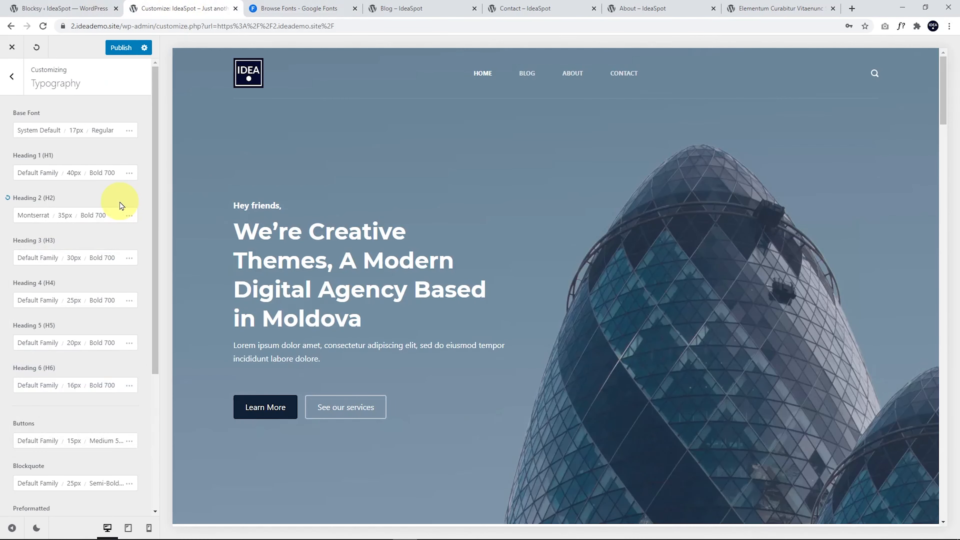
- Set the Heading 1, Heading 3 and Heading 4 fonts to Montserrat, with Heading 4's weight set to Regular
left_click(26, 258)
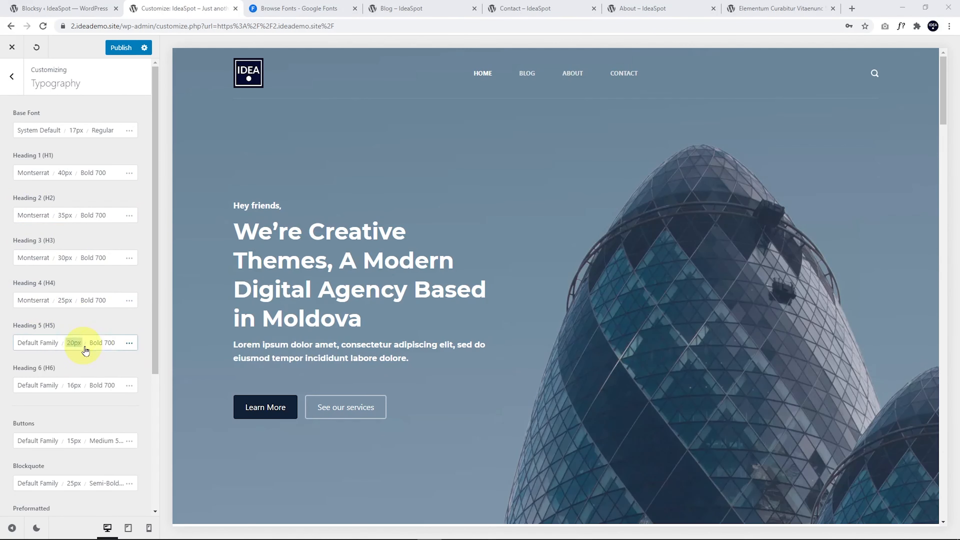
left_click(99, 301)
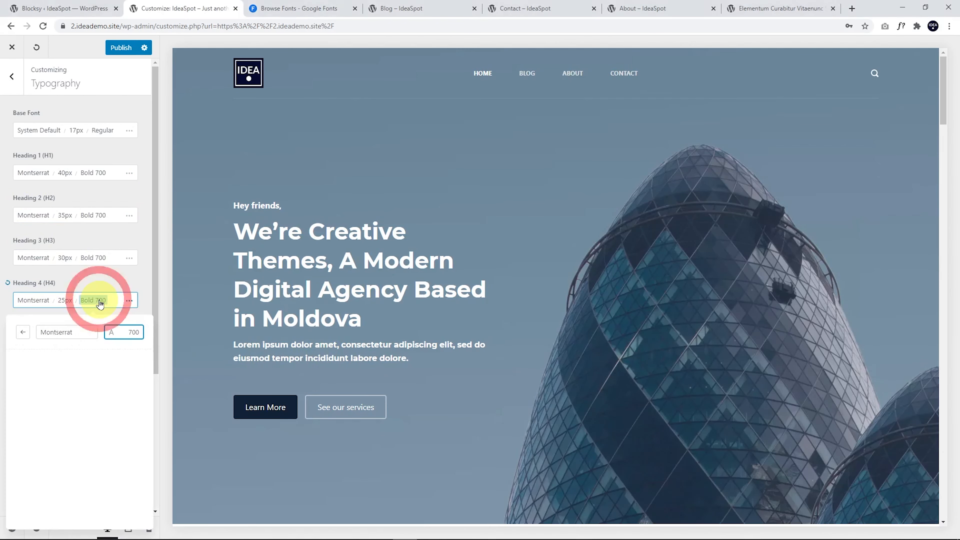
left_click(132, 335)
scroll(96, 416, "up", 3)
scroll(83, 412, "up", 3)
left_click(81, 450)
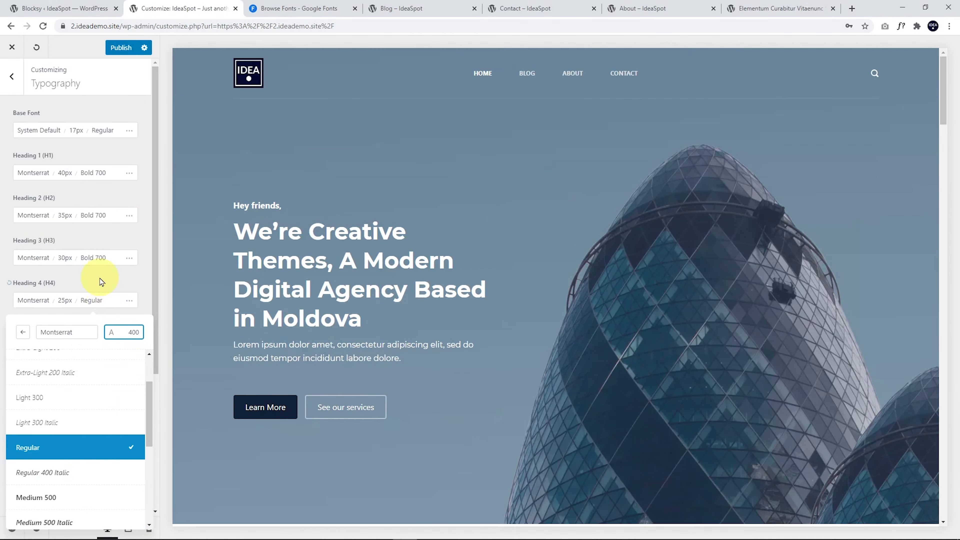
left_click(101, 282)
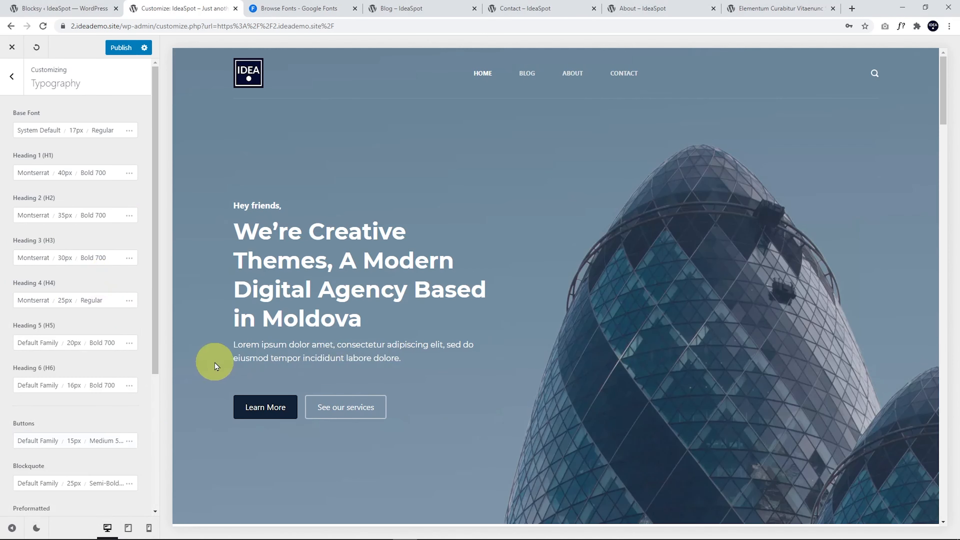
- Set Heading 4's font family back to Default and publish the typography changes
left_click(30, 300)
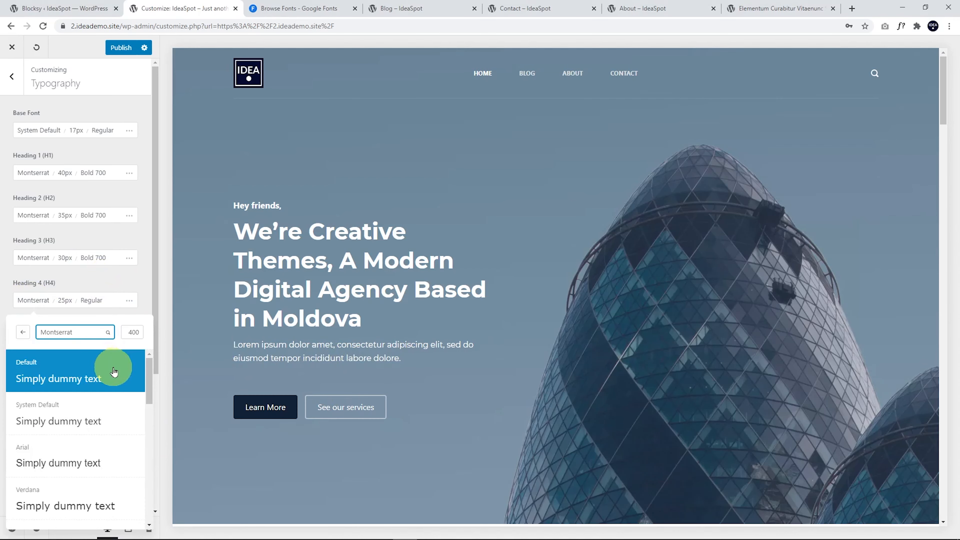
left_click(77, 375)
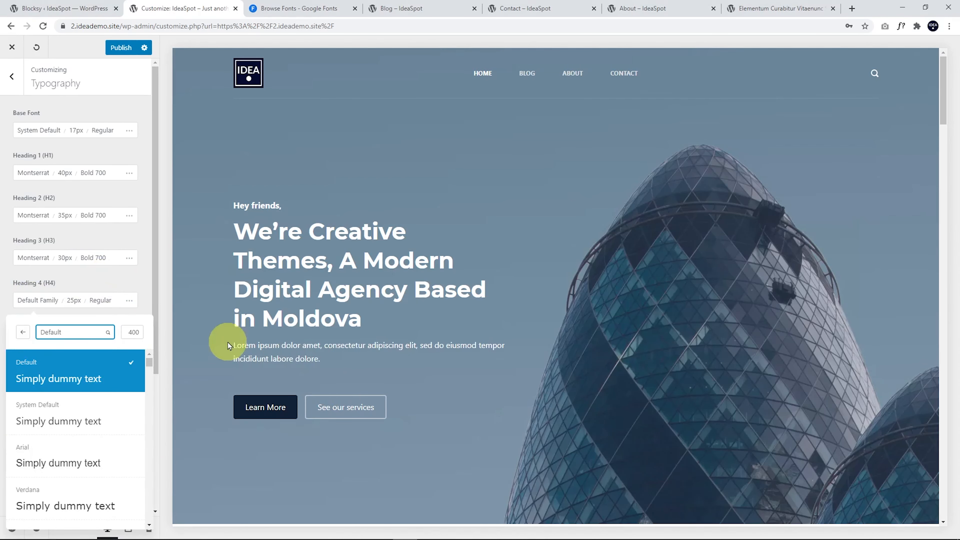
left_click(90, 281)
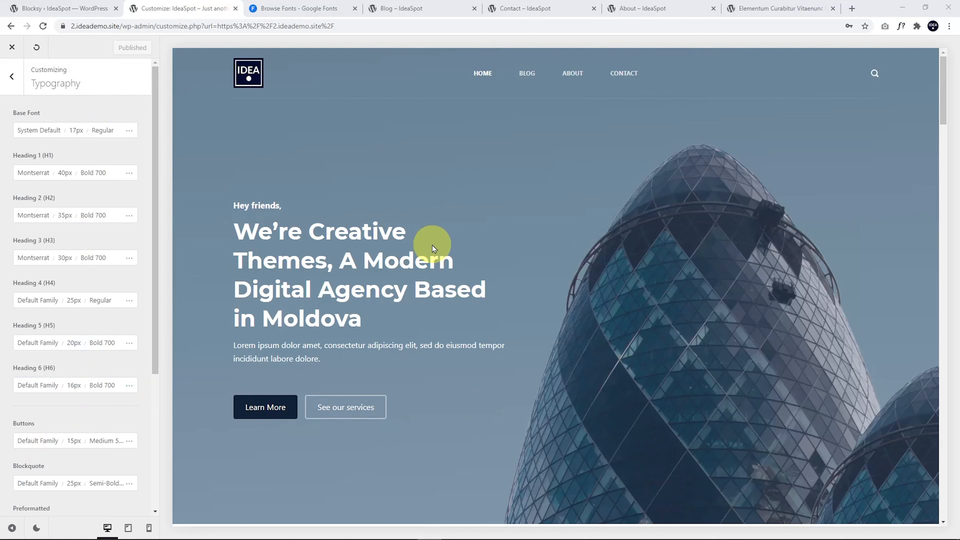
- Look through the homepage preview to examine how the headings appear in the new font
scroll(438, 244, "down", 1)
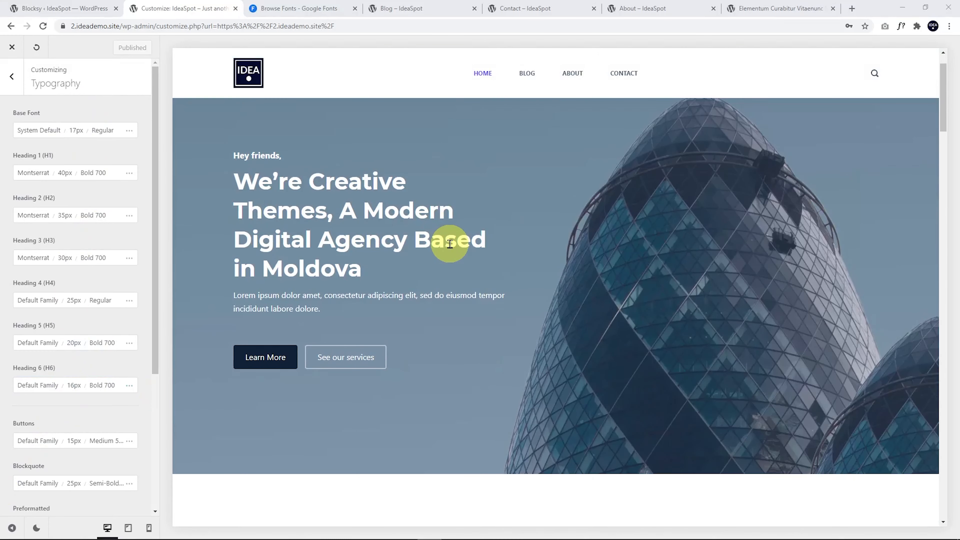
scroll(450, 244, "down", 5)
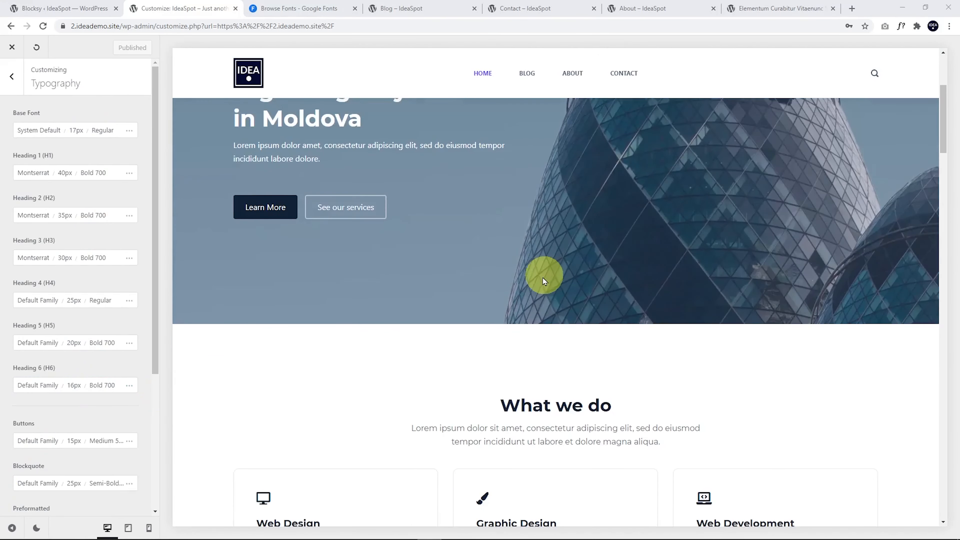
scroll(678, 385, "down", 2)
scroll(491, 359, "down", 2)
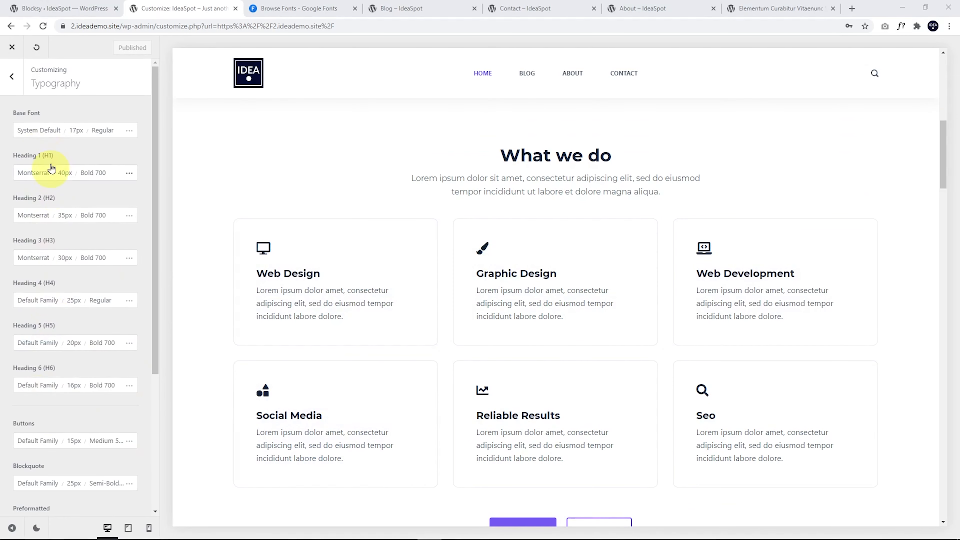
scroll(259, 350, "up", 10)
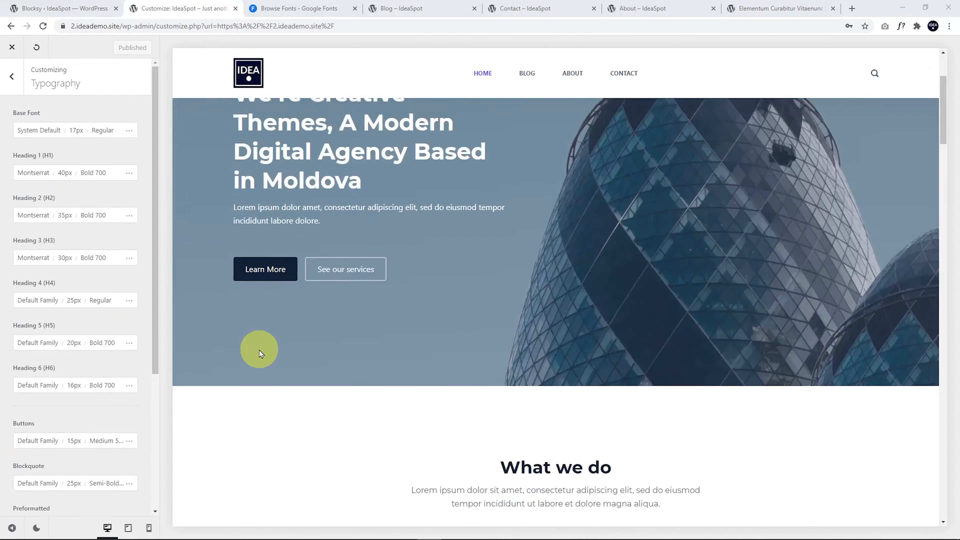
- Open the Colors settings and examine where the active palette's colors are used across the homepage preview
left_click(11, 76)
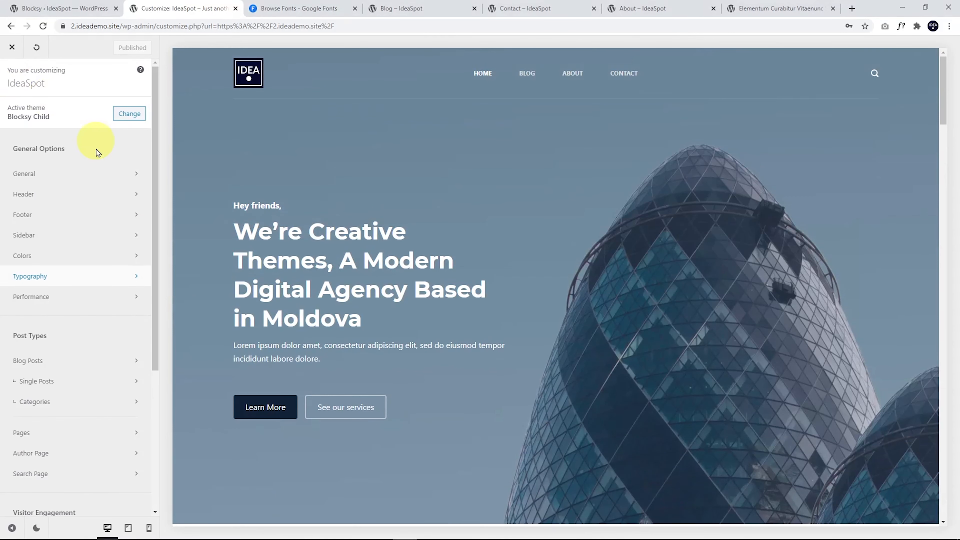
left_click(25, 256)
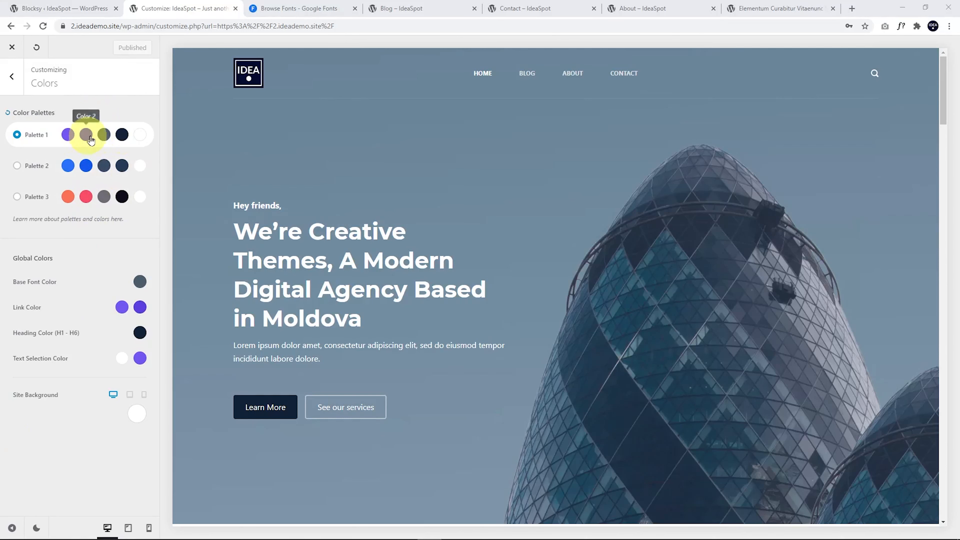
scroll(490, 248, "down", 15)
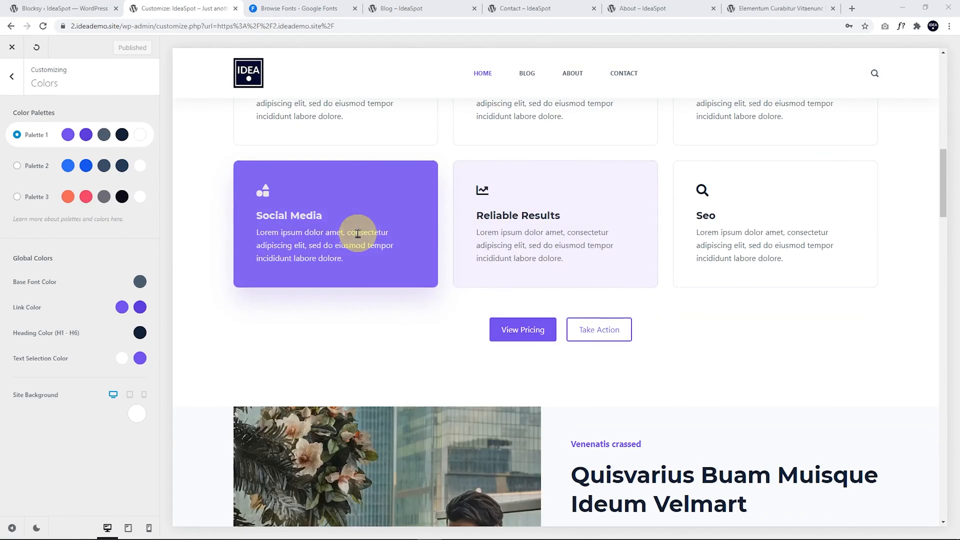
scroll(660, 282, "down", 5)
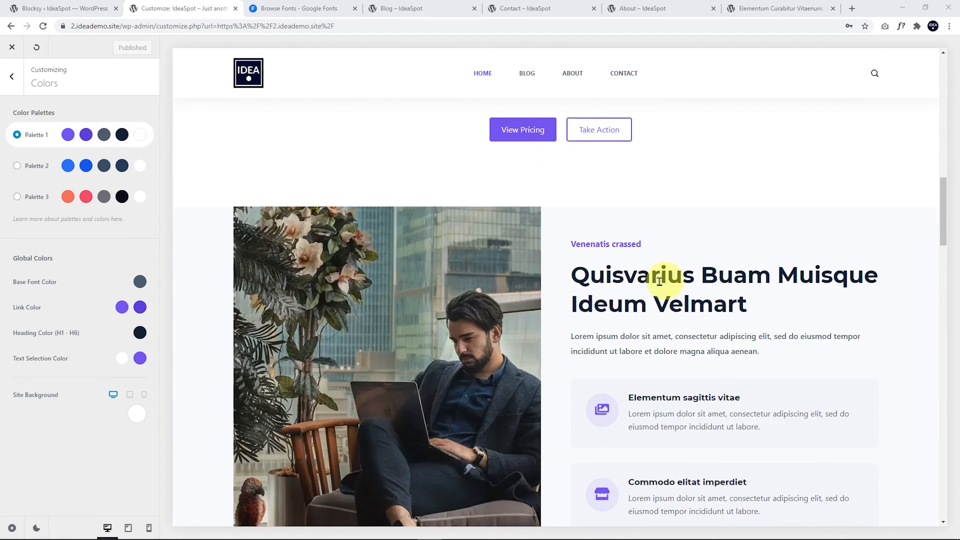
scroll(624, 372, "down", 4)
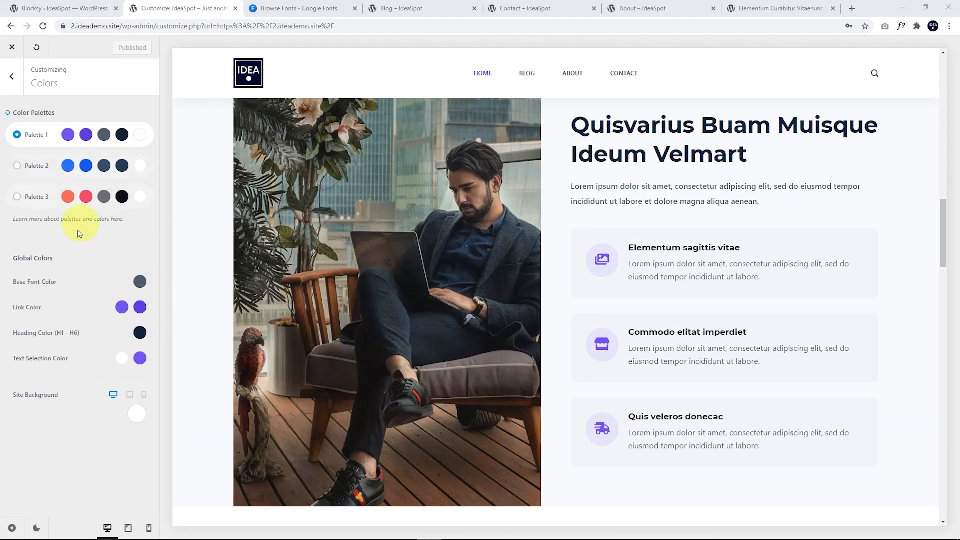
scroll(407, 303, "down", 10)
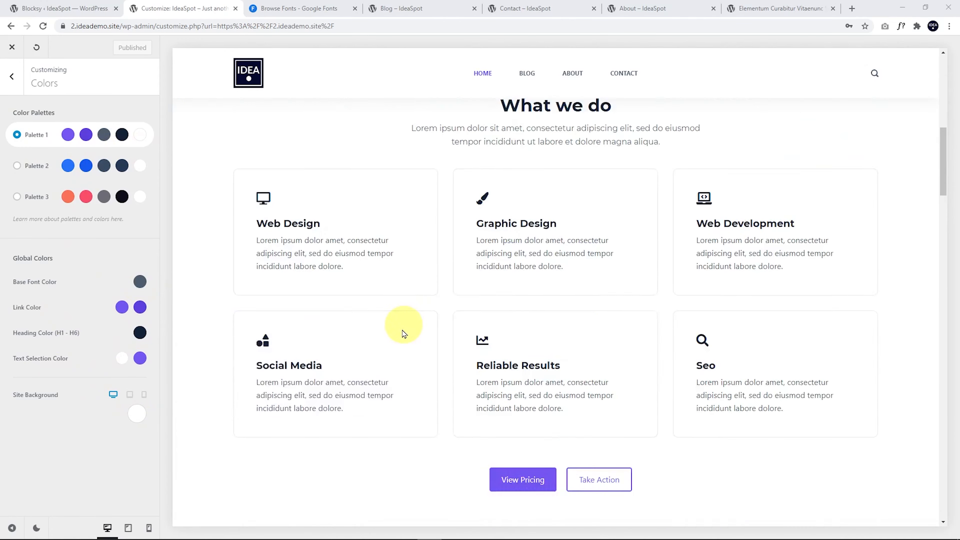
scroll(403, 325, "up", 5)
scroll(389, 314, "up", 5)
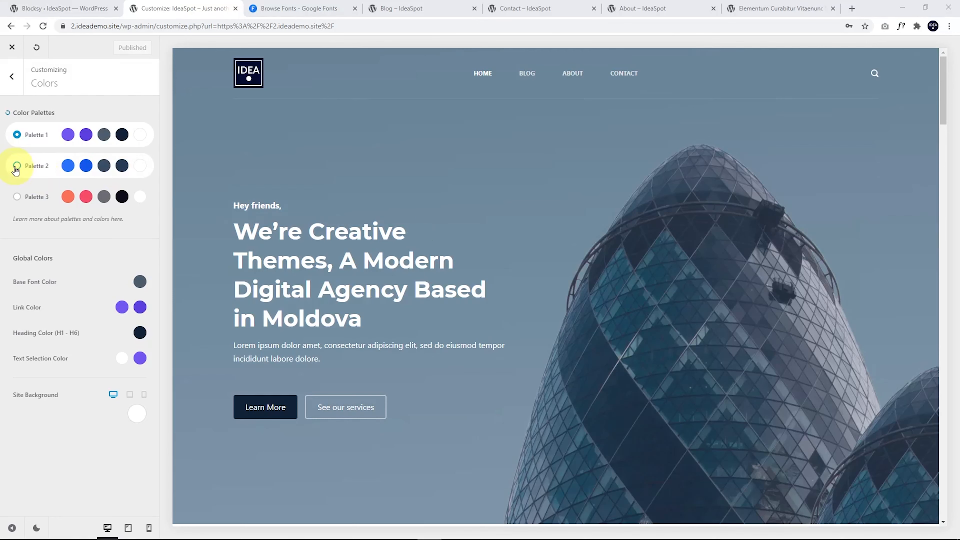
- Switch the site to Palette 2 and darken its second color to the blue #1049c3
left_click(34, 165)
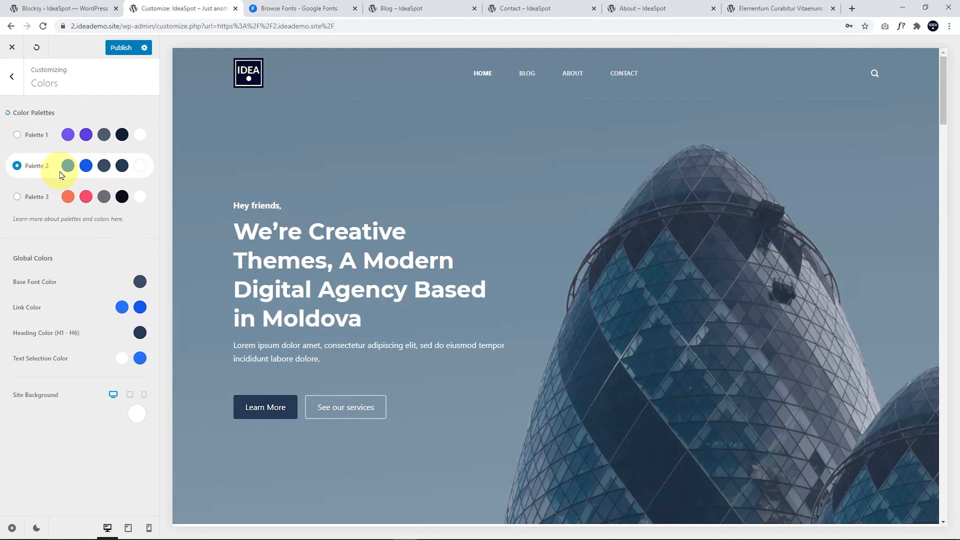
scroll(419, 215, "down", 12)
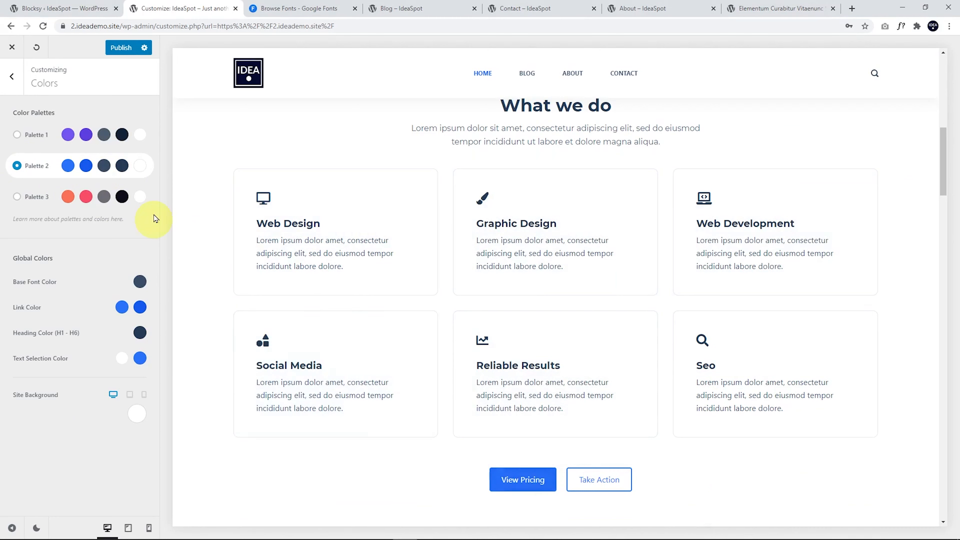
left_click(85, 165)
left_click_drag(136, 197, 139, 203)
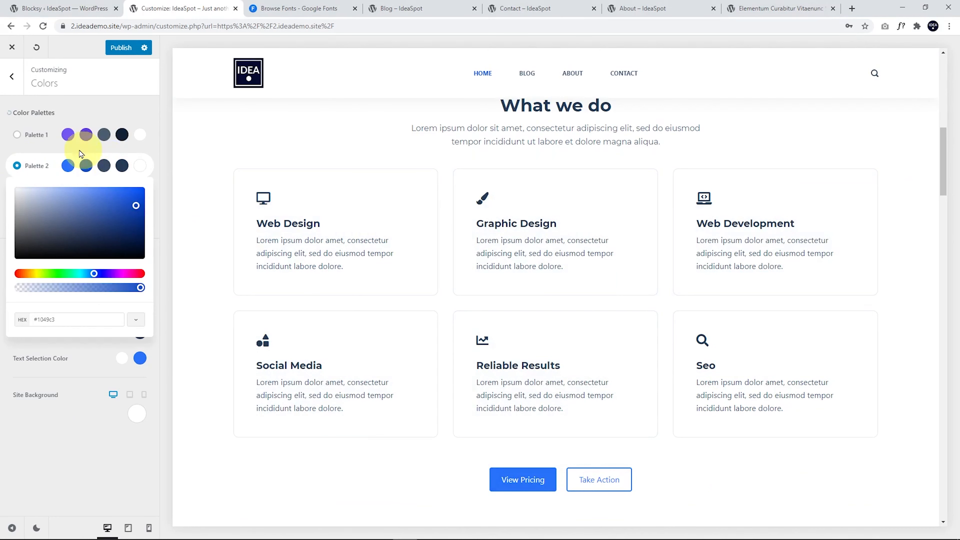
left_click(112, 119)
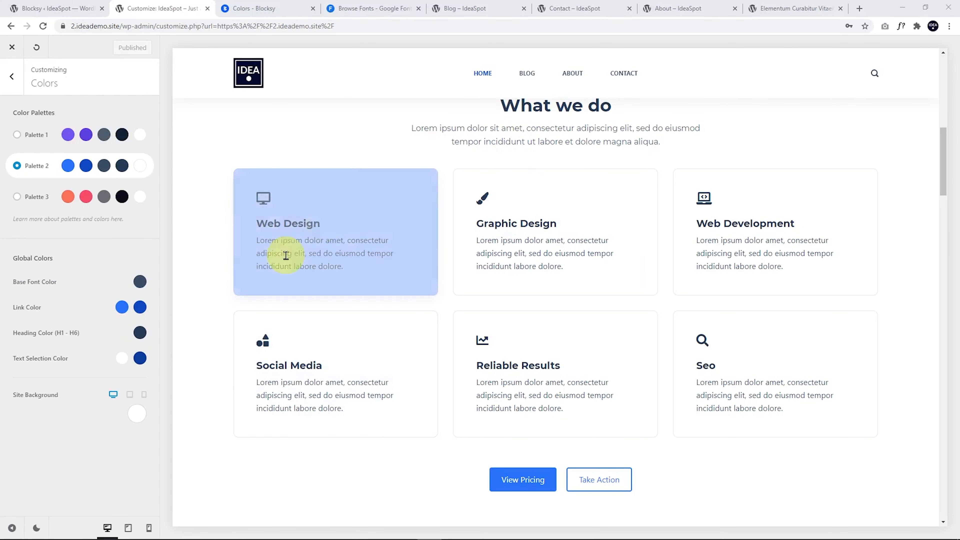
- Change the global Heading Color (H1 - H6) to a deep navy blue and publish the change
left_click(140, 333)
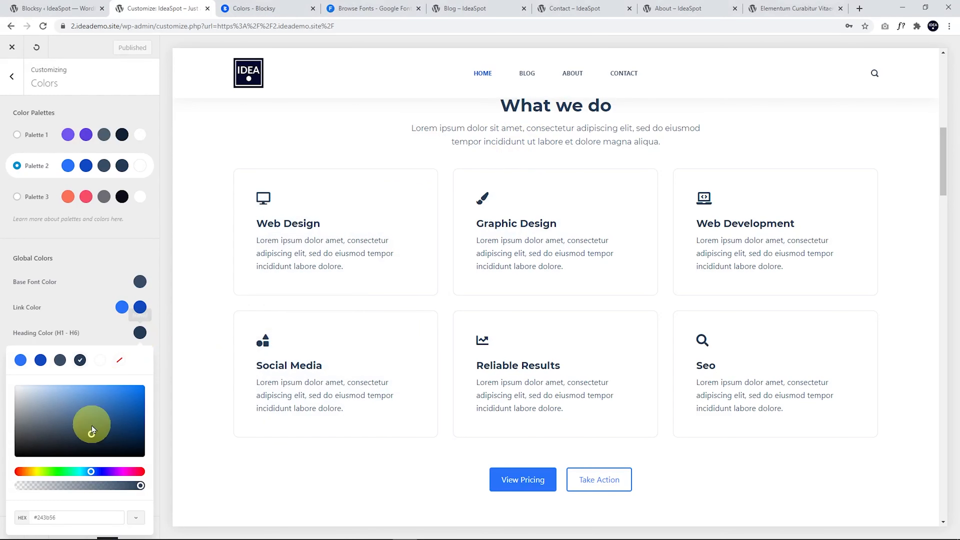
left_click(93, 434)
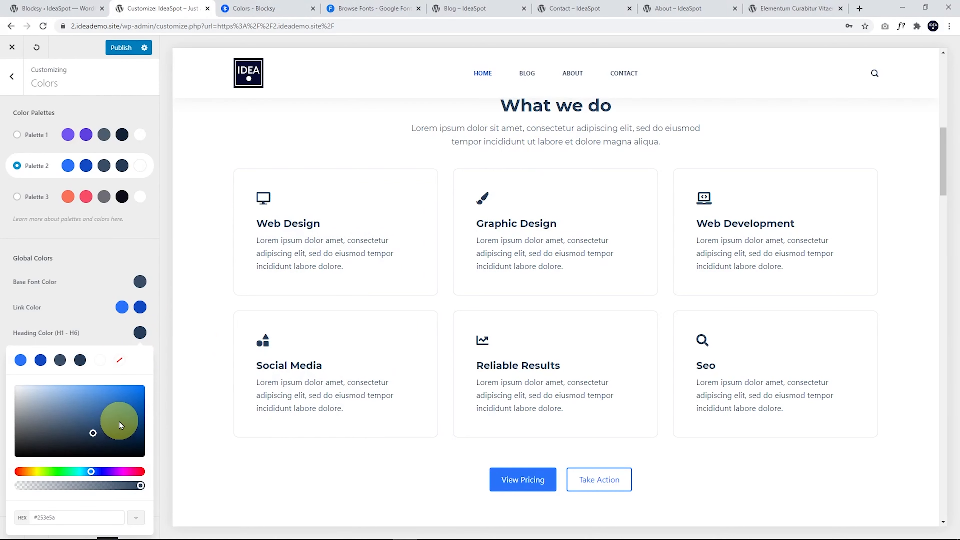
left_click(117, 422)
mouse_move(129, 421)
left_mouse_down()
mouse_move(122, 416)
mouse_move(125, 429)
mouse_move(134, 412)
mouse_move(130, 431)
mouse_move(125, 425)
left_mouse_up()
left_click_drag(91, 472, 98, 469)
left_click(132, 418)
left_click(109, 253)
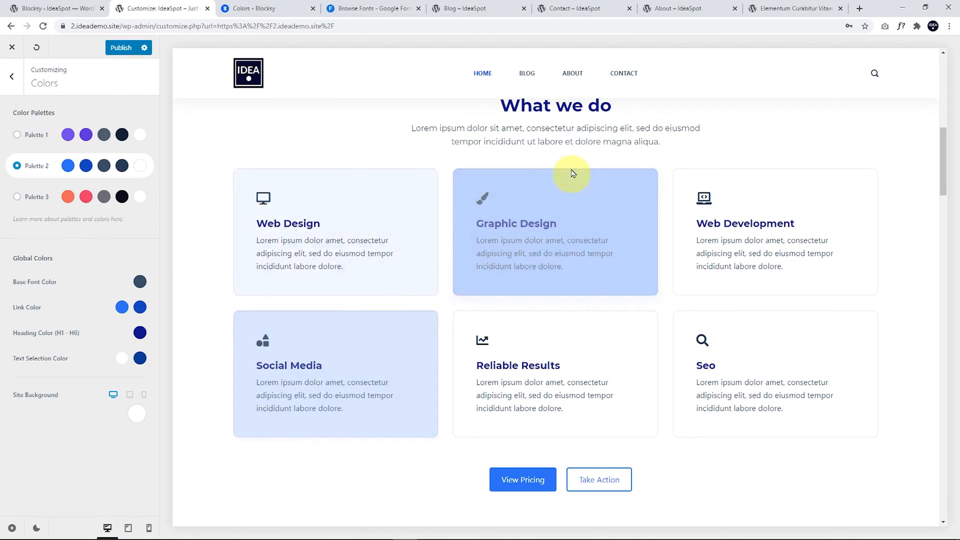
left_click(123, 50)
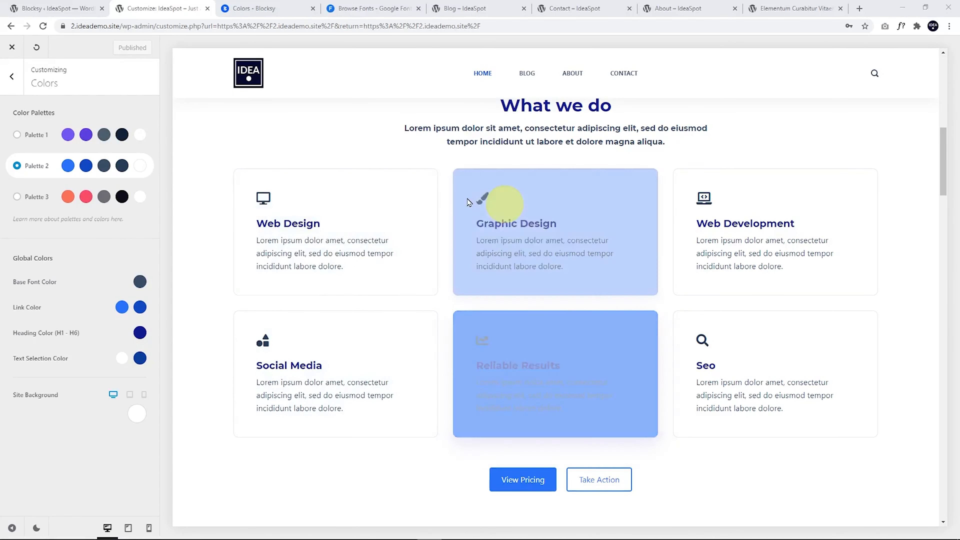
- Darken the first color of Palette 2 to the blue #173e88 and publish the change
left_click(66, 167)
left_click(130, 220)
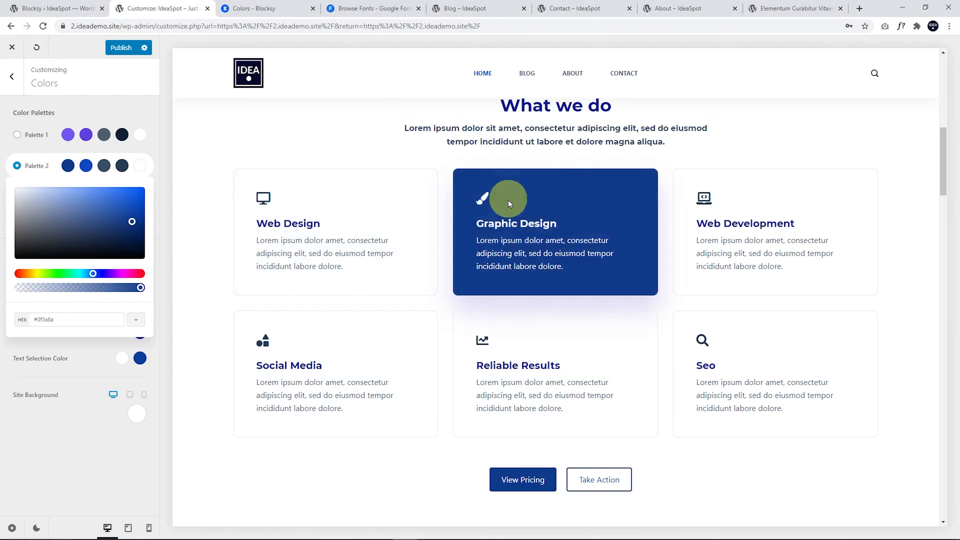
left_click(136, 235)
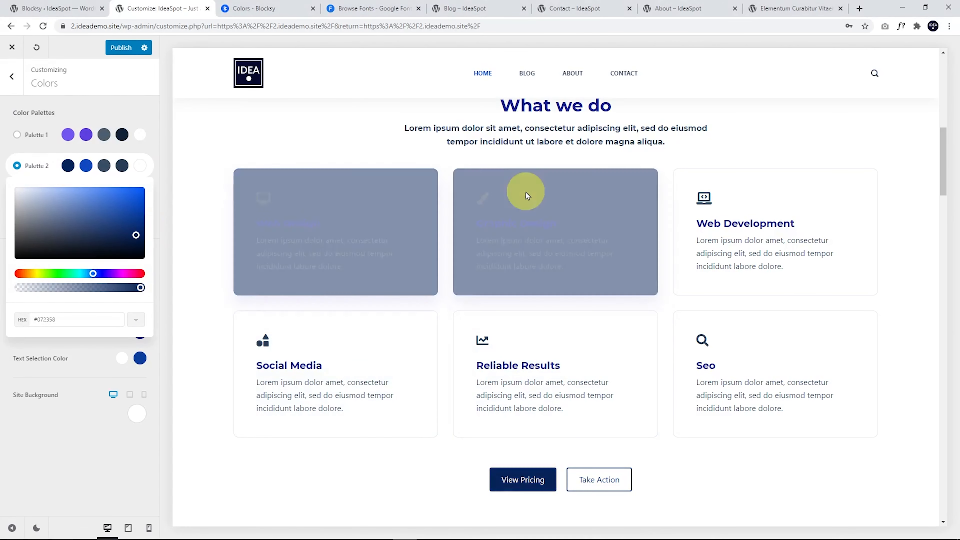
left_click(140, 216)
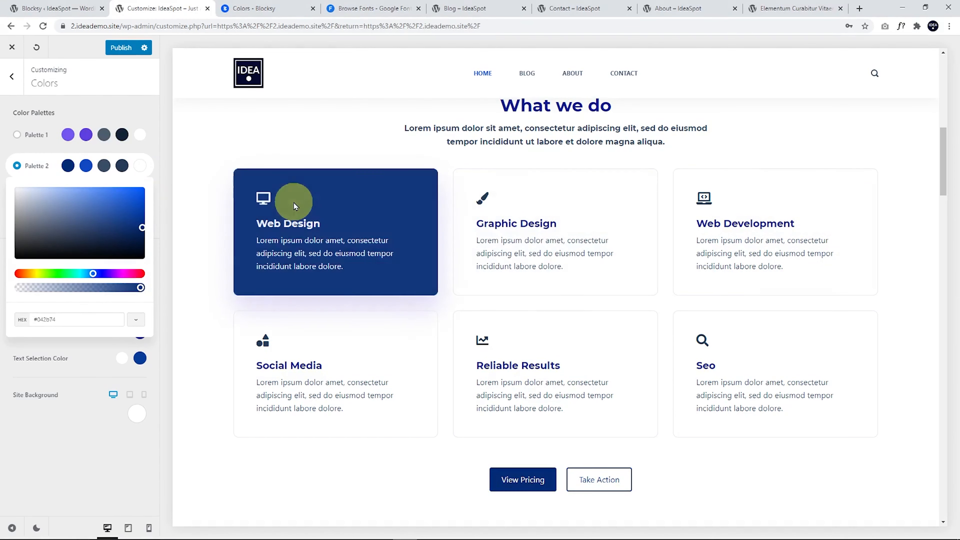
left_click(140, 214)
mouse_move(129, 211)
left_mouse_down()
mouse_move(142, 206)
mouse_move(124, 222)
left_mouse_up()
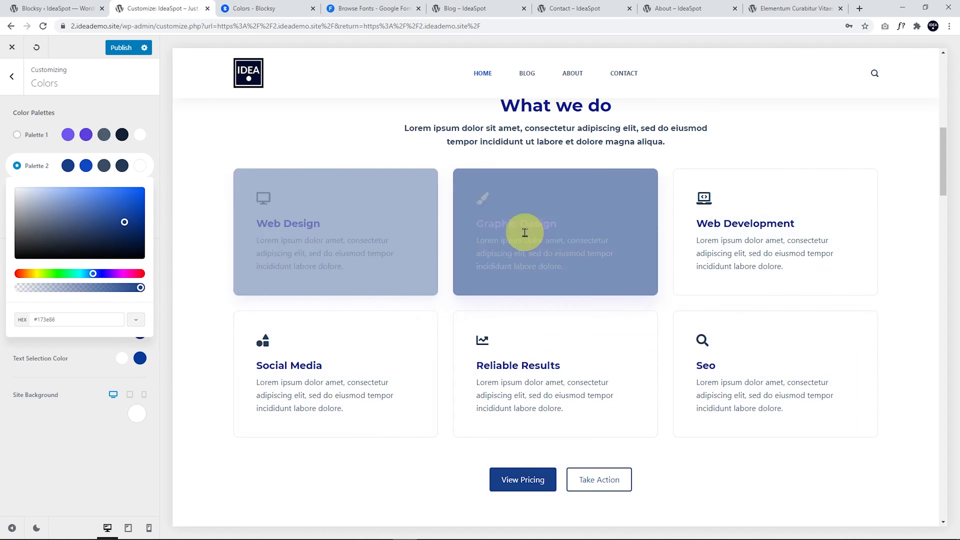
left_click(121, 53)
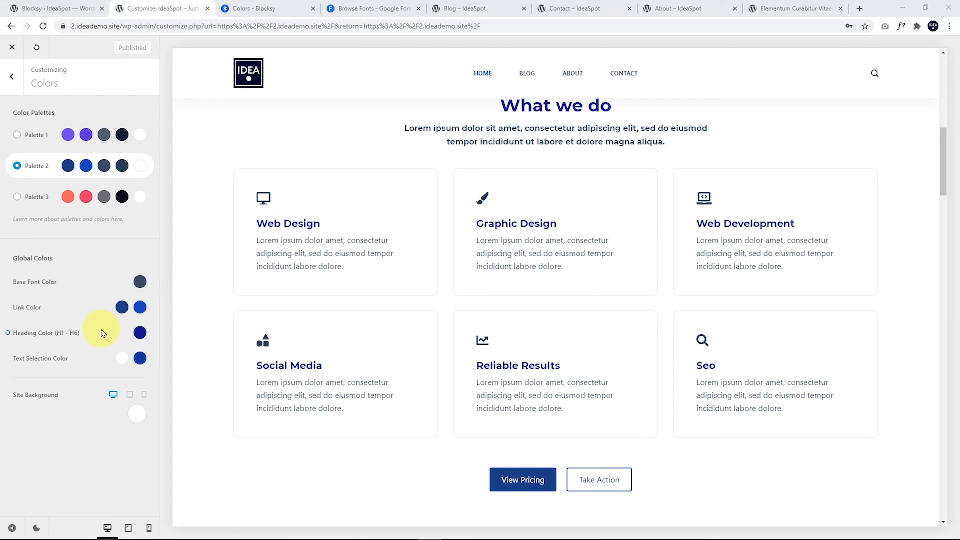
- Leave the color settings, close the customizer and open the Home page in the block editor
scroll(326, 307, "up", 10)
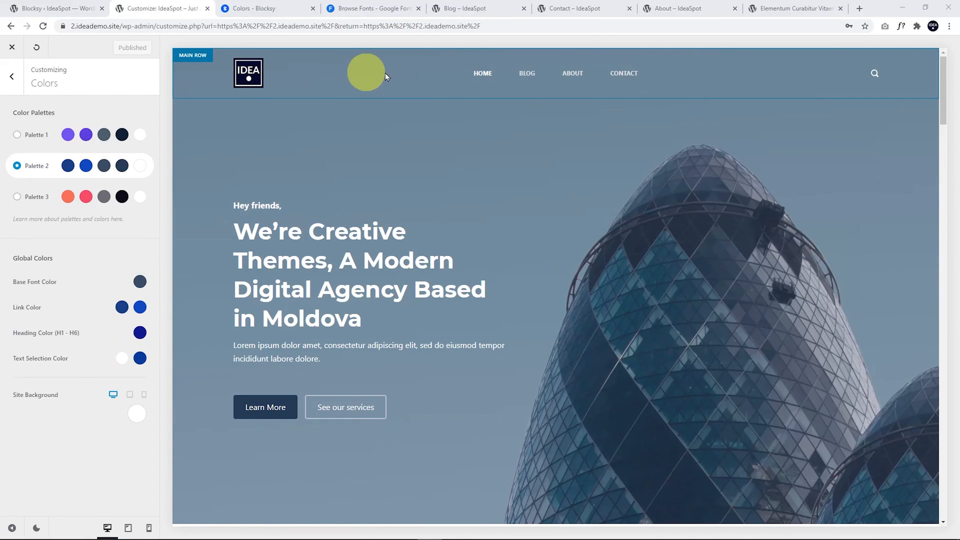
left_click(12, 77)
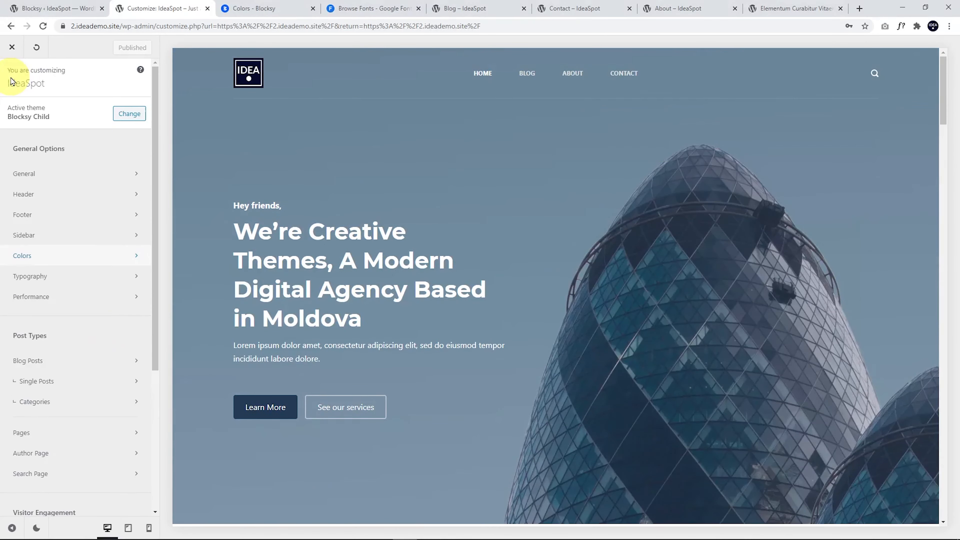
scroll(62, 316, "down", 5)
scroll(62, 316, "up", 5)
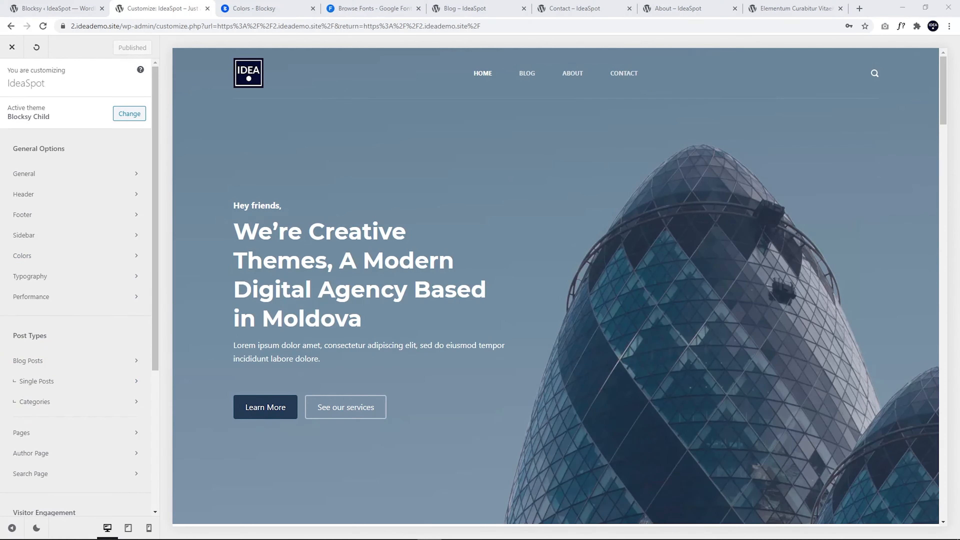
left_click(13, 48)
left_click(200, 43)
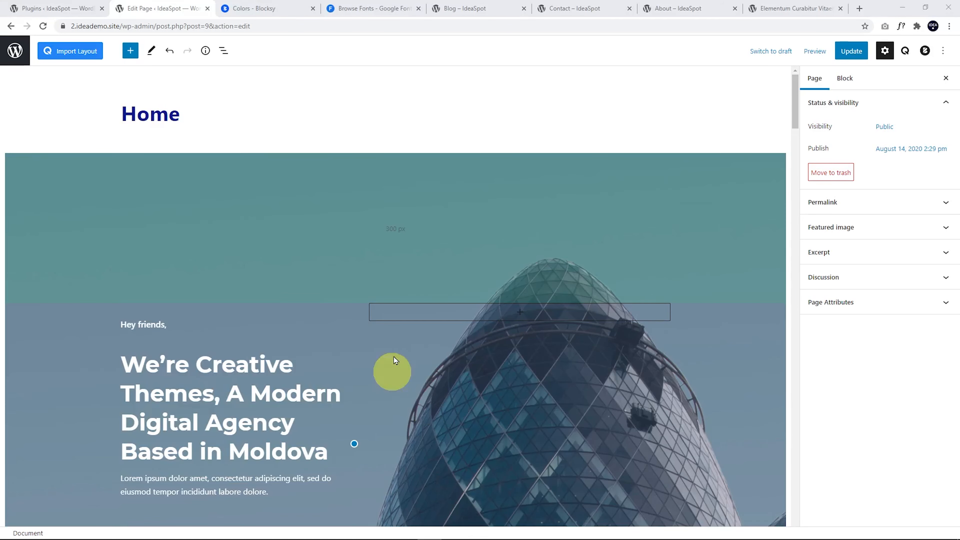
- Select the first Row block of the Home page and check the installed plugins list for the block plugin
left_click(224, 53)
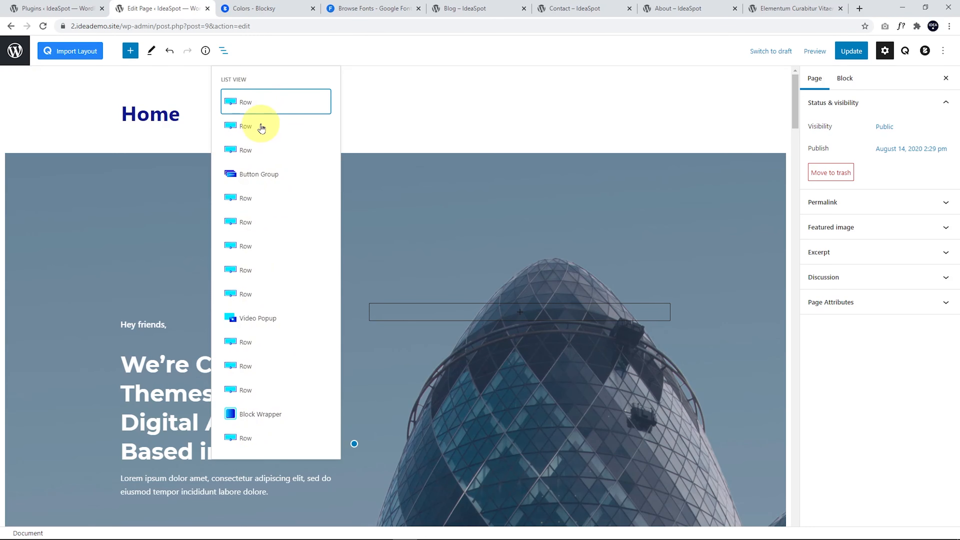
left_click(245, 103)
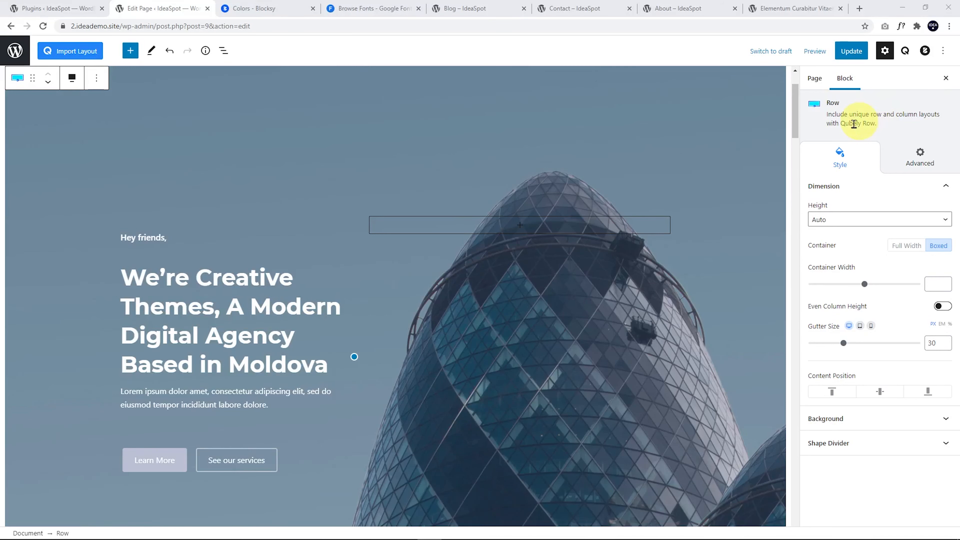
left_click(66, 6)
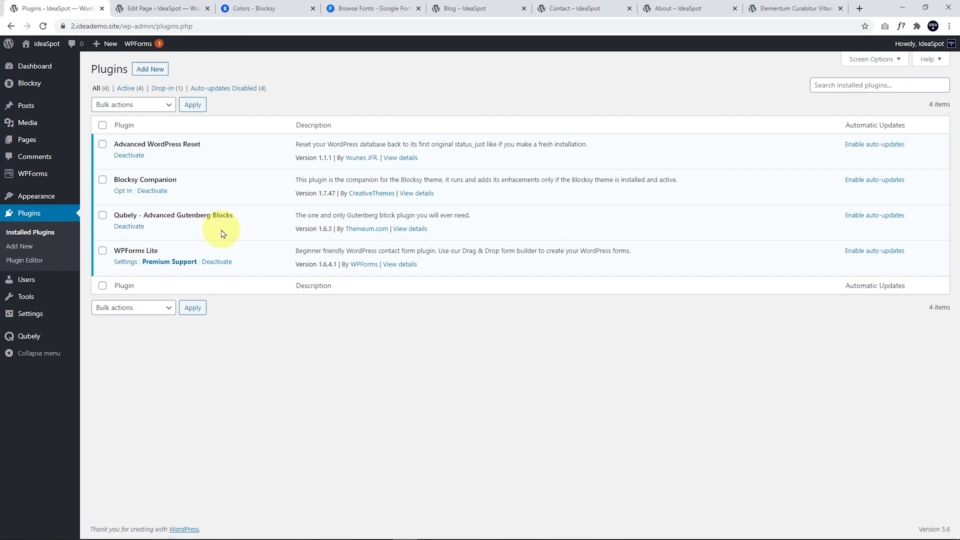
left_click(158, 5)
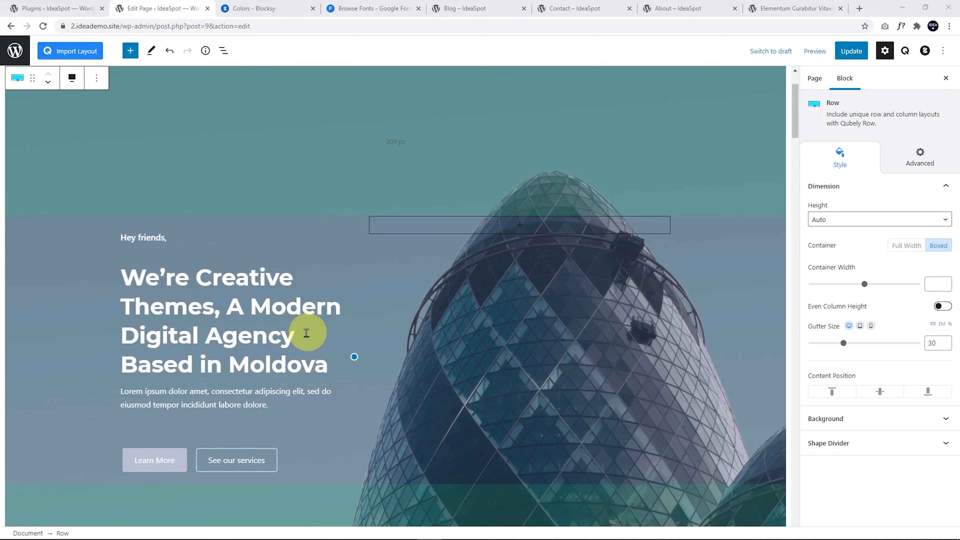
- Try the photo ideaspot-7.jpg from the media library as the hero row's background image
left_click(849, 418)
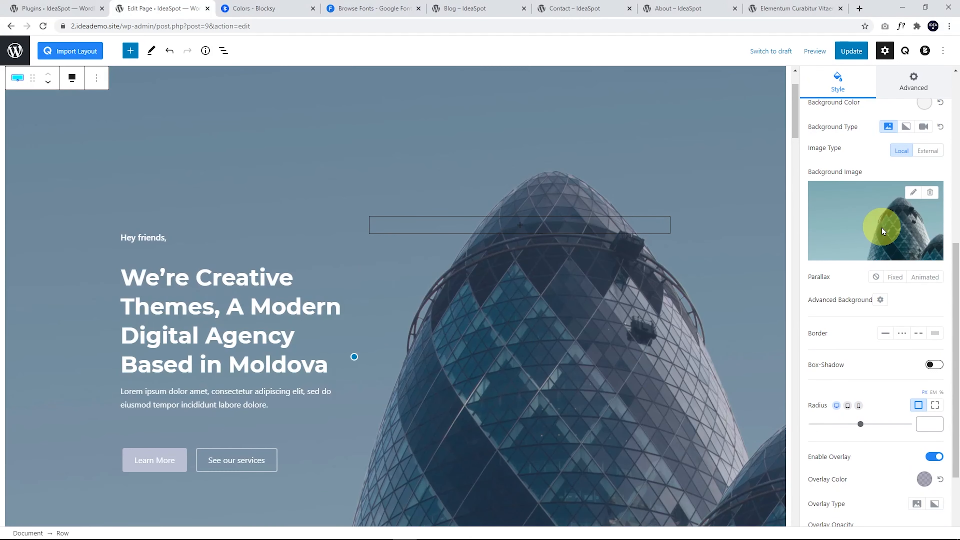
left_click(913, 192)
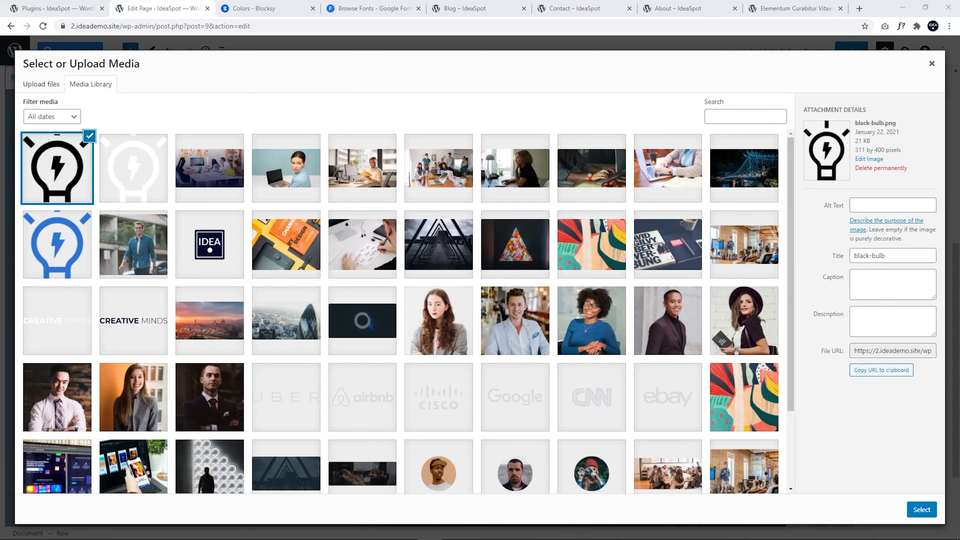
left_click(582, 161)
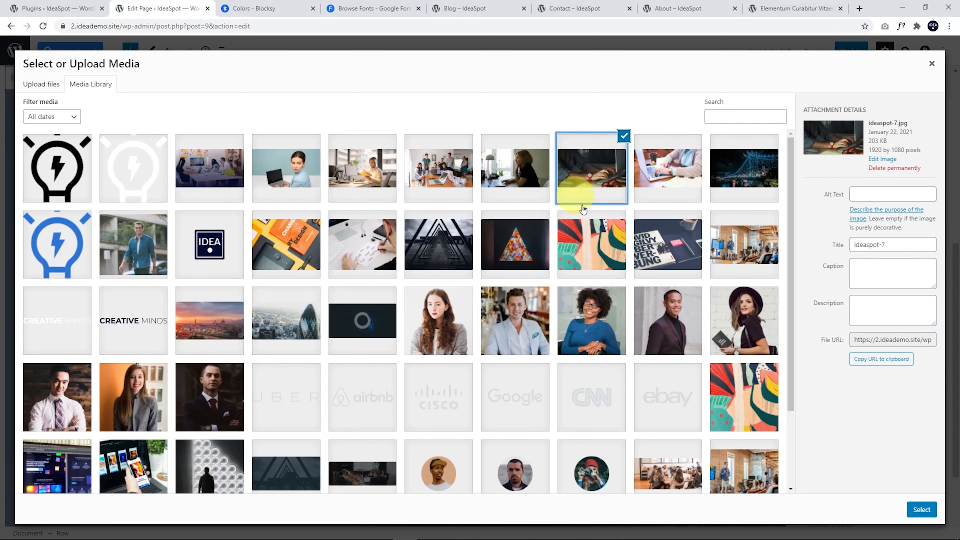
left_click(918, 508)
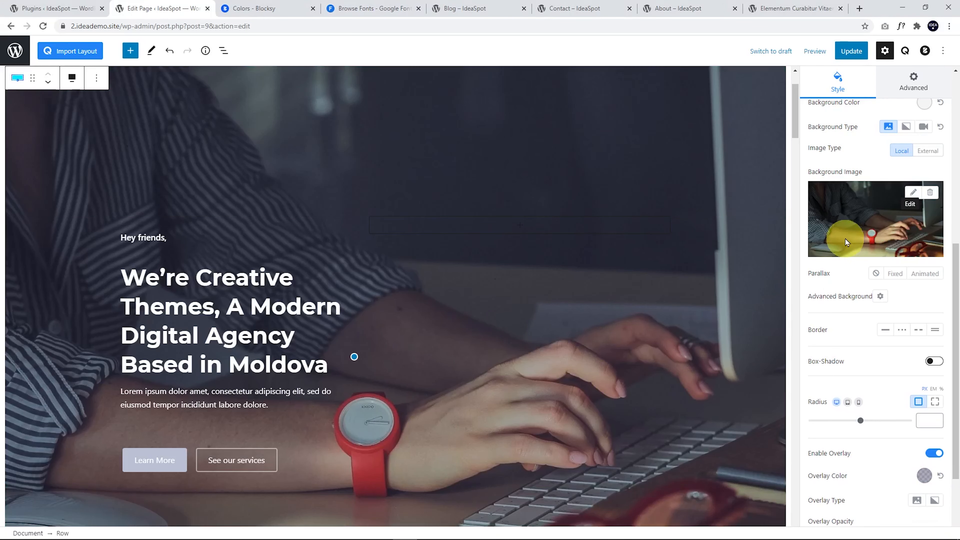
- Set the hero row's background image to the night bridge photo ideaspot-10.jpg from the media library
left_click(913, 193)
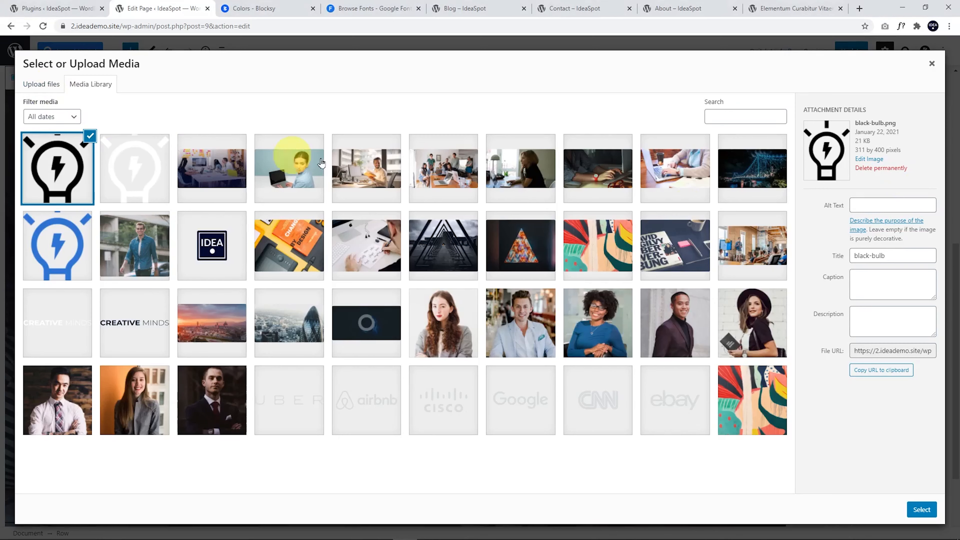
left_click(773, 185)
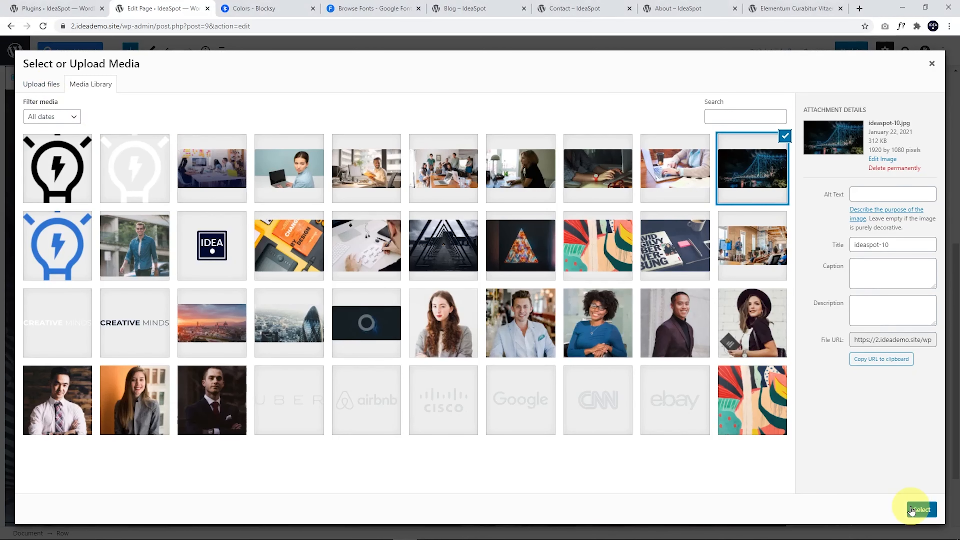
left_click(916, 510)
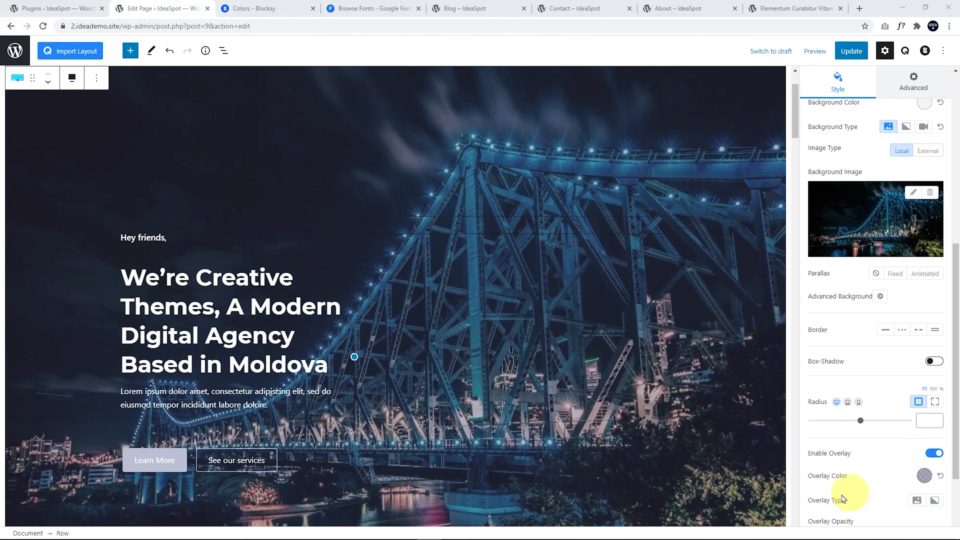
- Set the hero row's overlay color to dark navy RGB 4, 4, 32 with 0.97 alpha and update the page
left_click(925, 477)
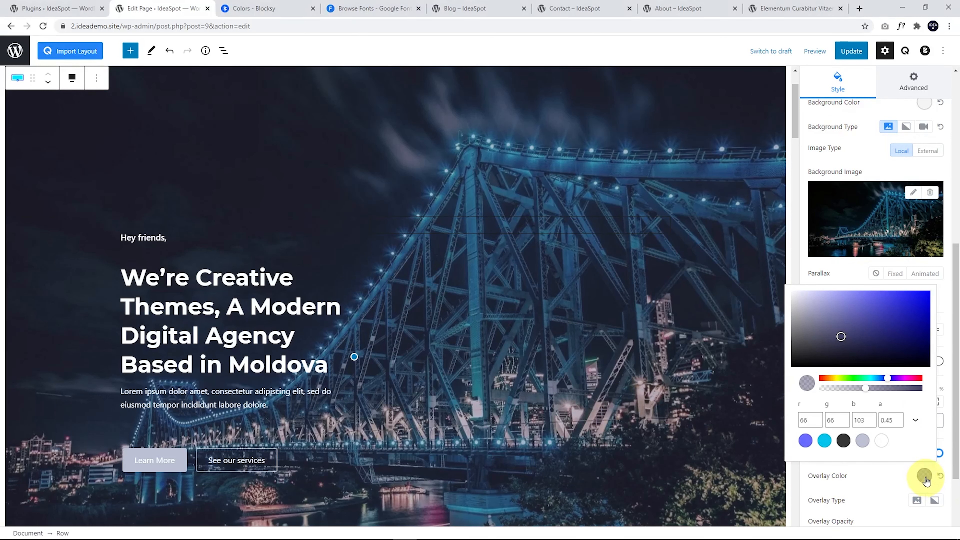
left_click_drag(866, 388, 932, 396)
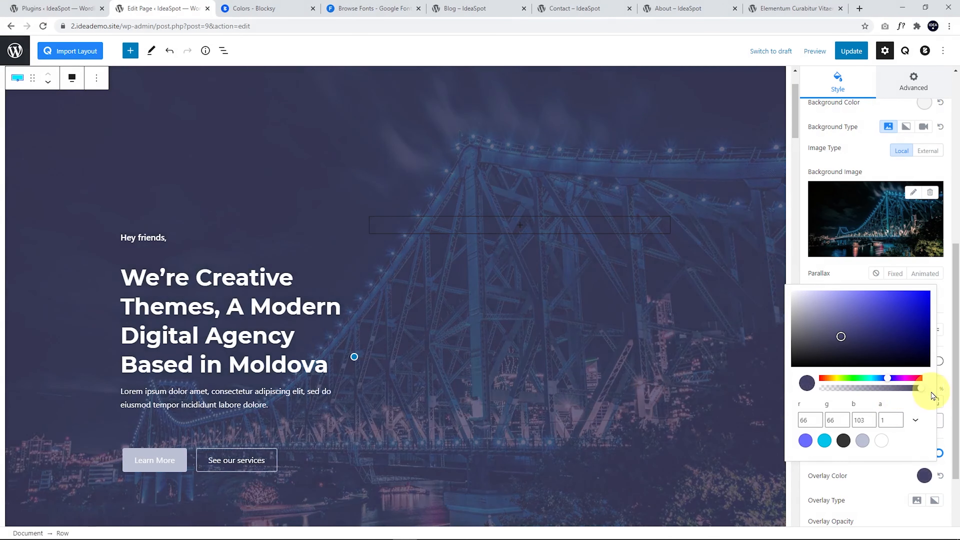
left_click_drag(842, 337, 923, 352)
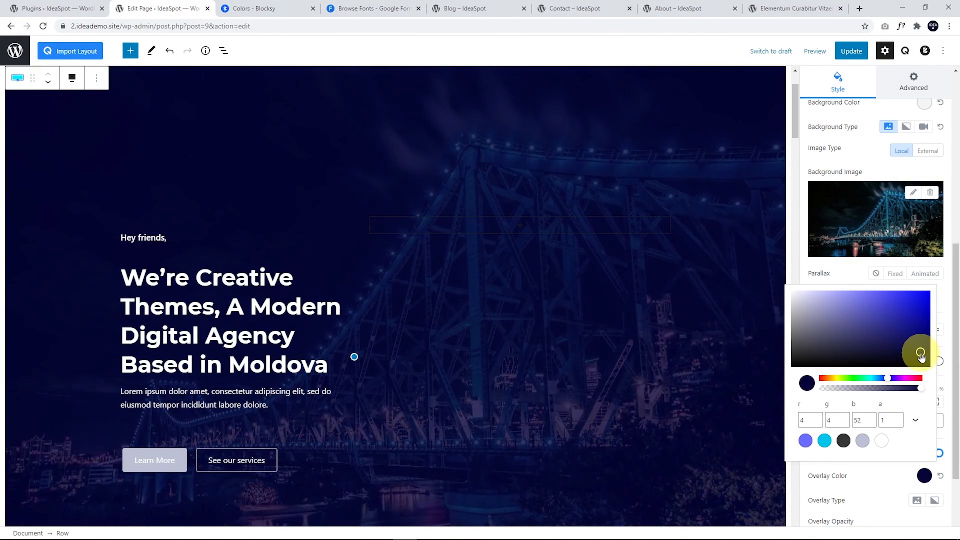
mouse_move(912, 389)
left_mouse_down()
mouse_move(900, 389)
mouse_move(920, 390)
left_mouse_up()
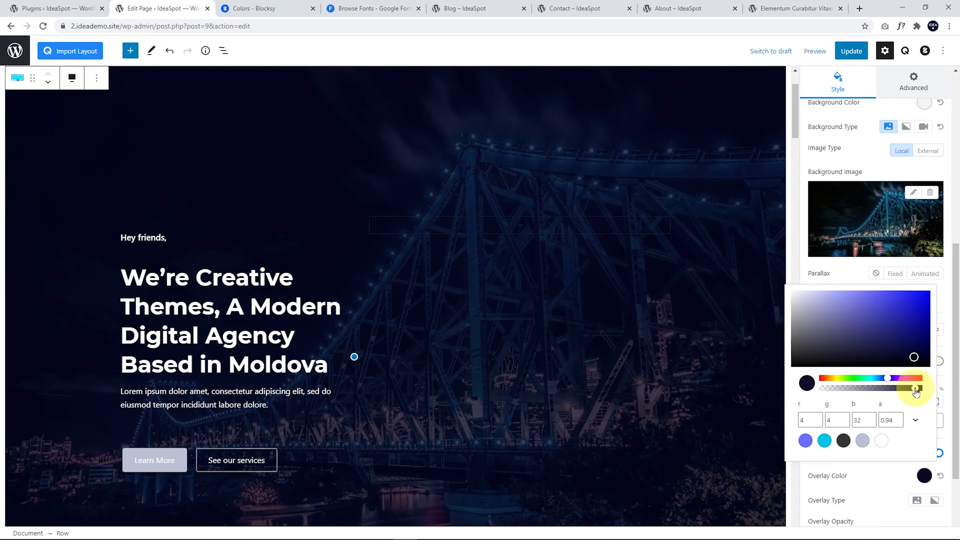
left_click_drag(914, 392, 918, 388)
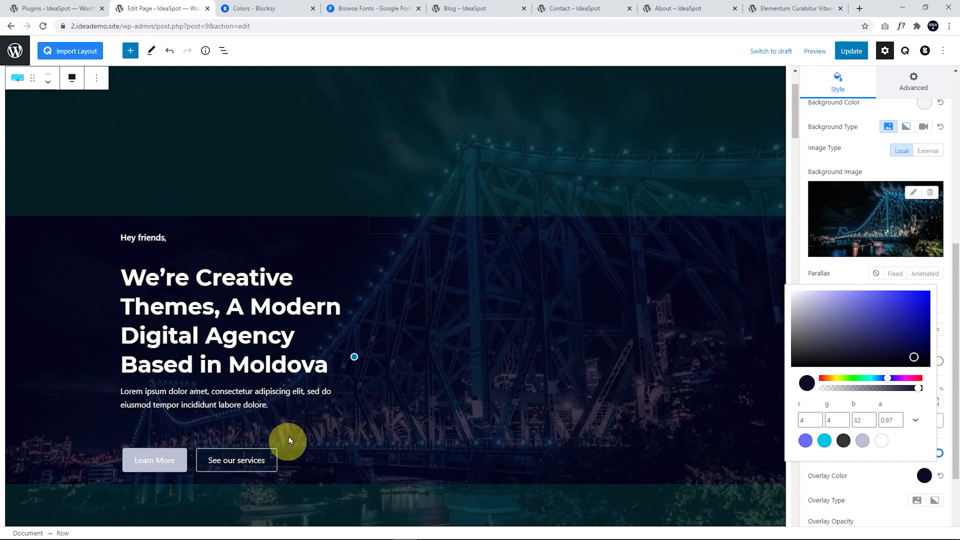
left_click(852, 51)
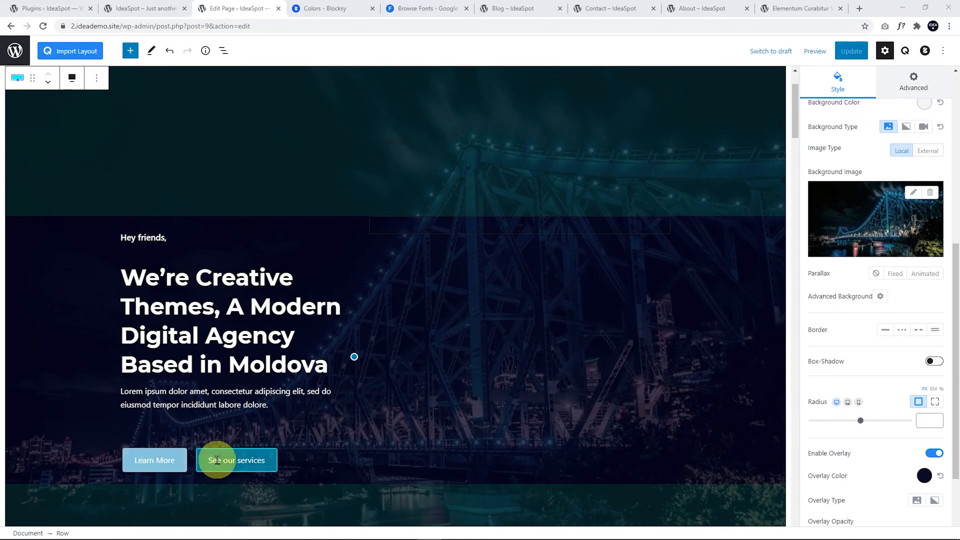
- Open the fill color choices in the Learn More button's design settings
left_click(151, 461)
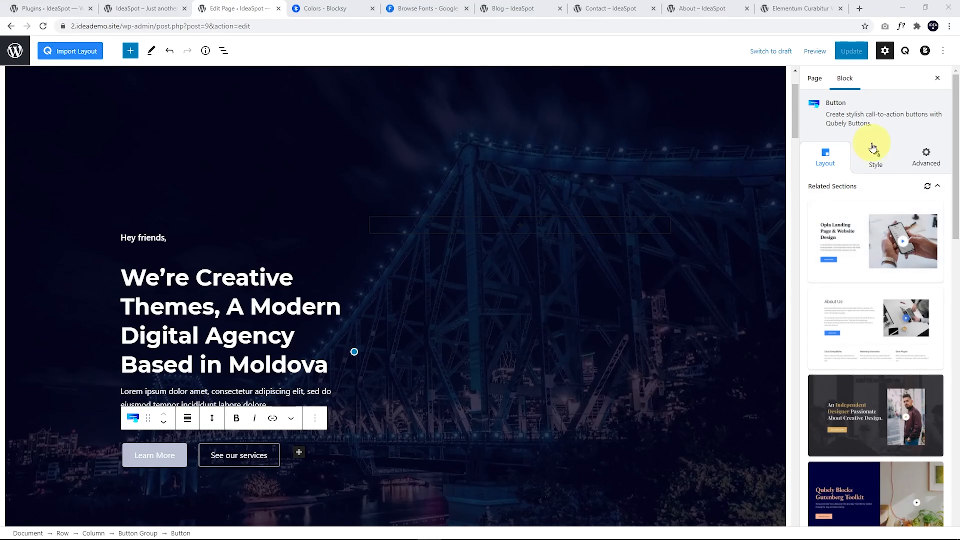
left_click(876, 160)
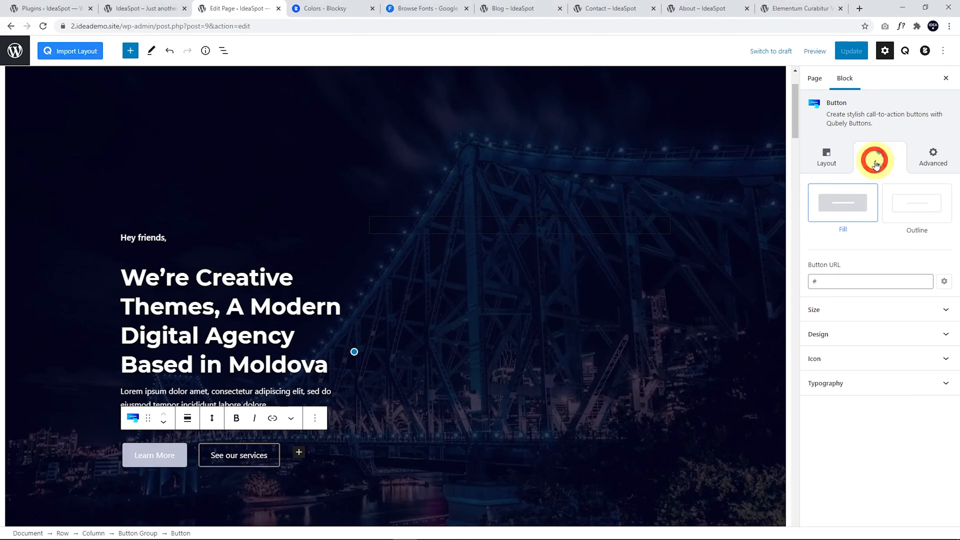
left_click(849, 334)
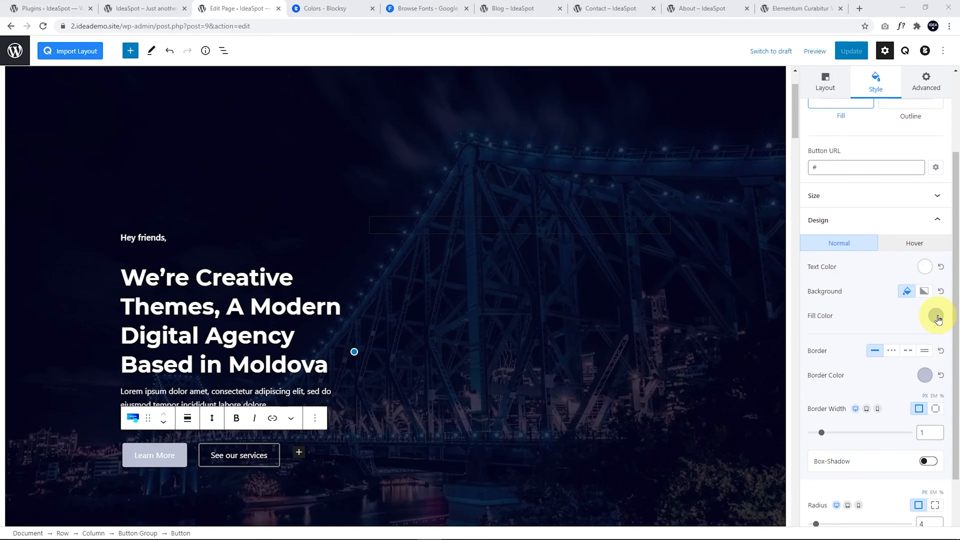
left_click(936, 315)
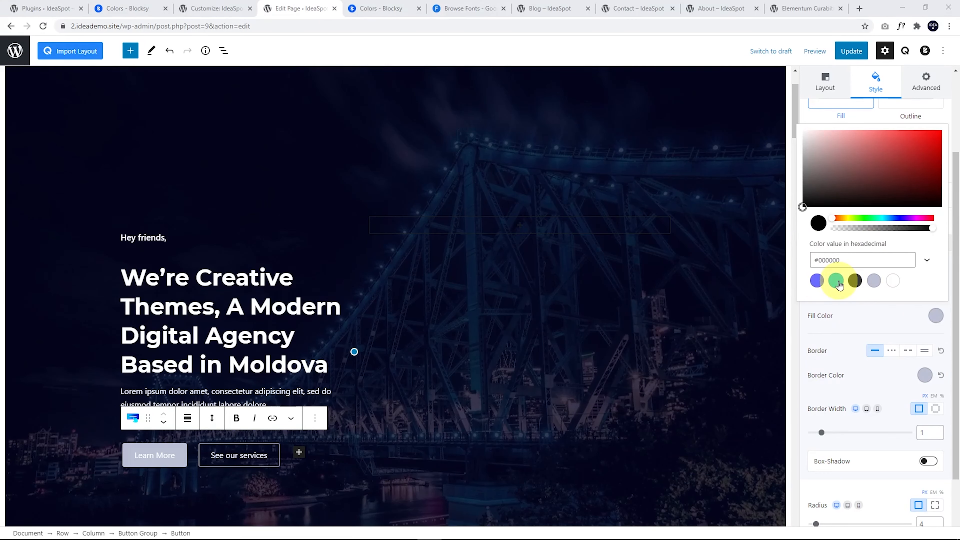
- Activate the Theme color preset in the Qubely Global Settings and update the page
left_click(944, 52)
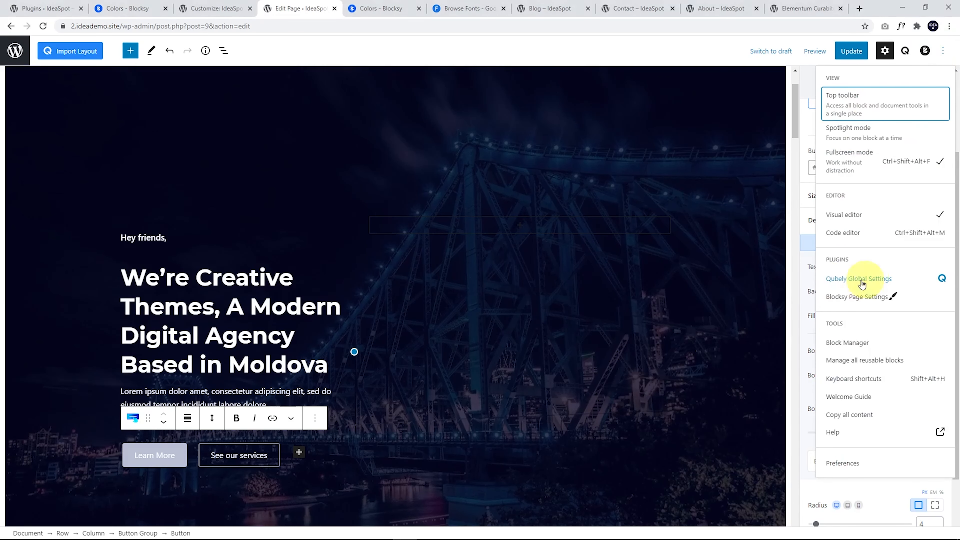
left_click(850, 281)
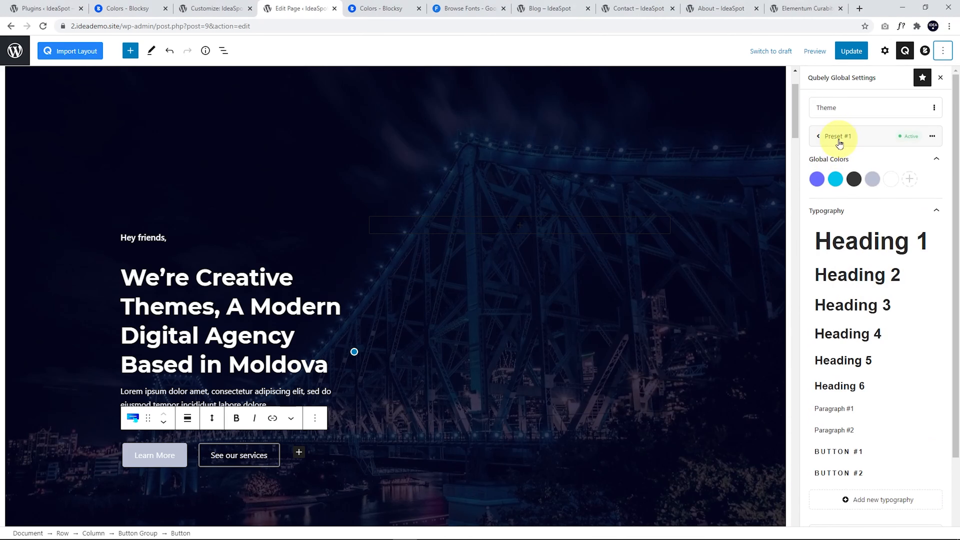
left_click(836, 109)
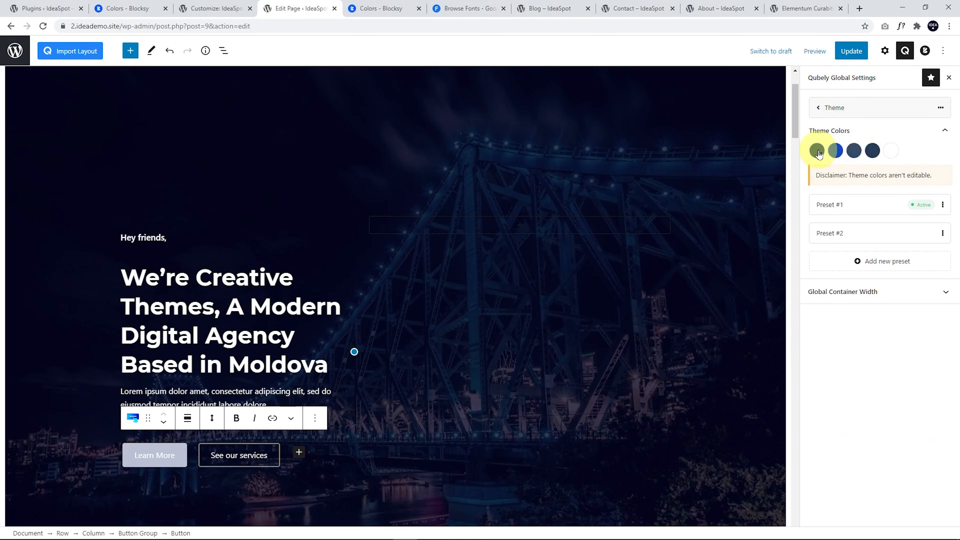
left_click(941, 107)
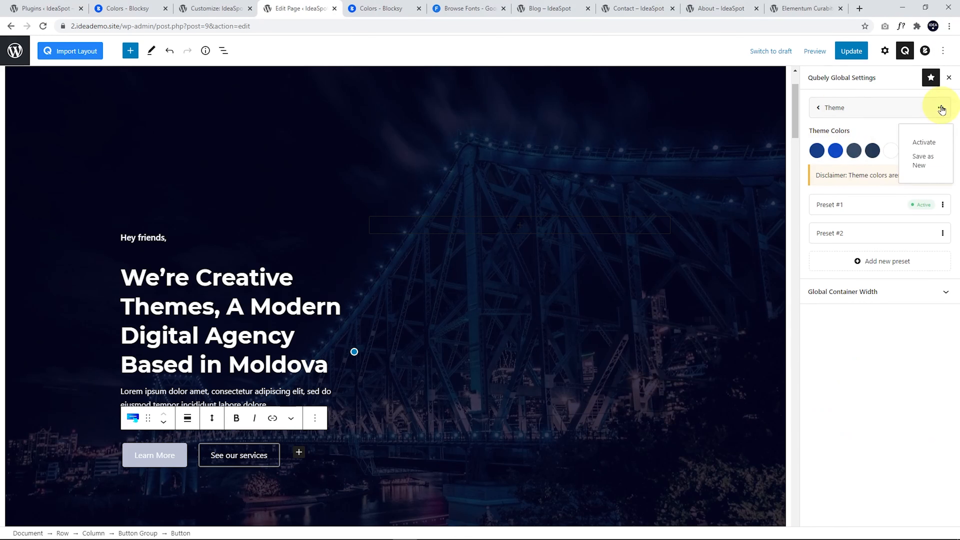
left_click(924, 144)
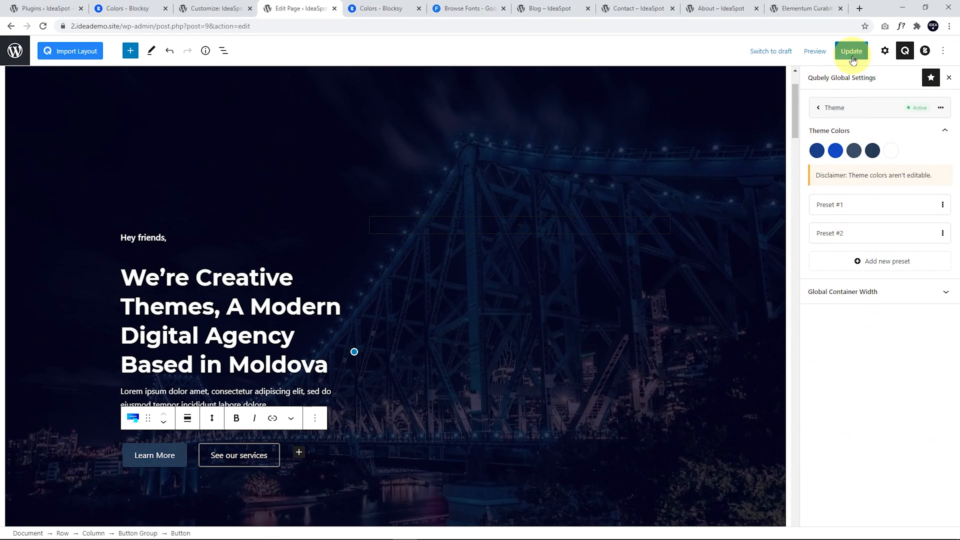
left_click(851, 53)
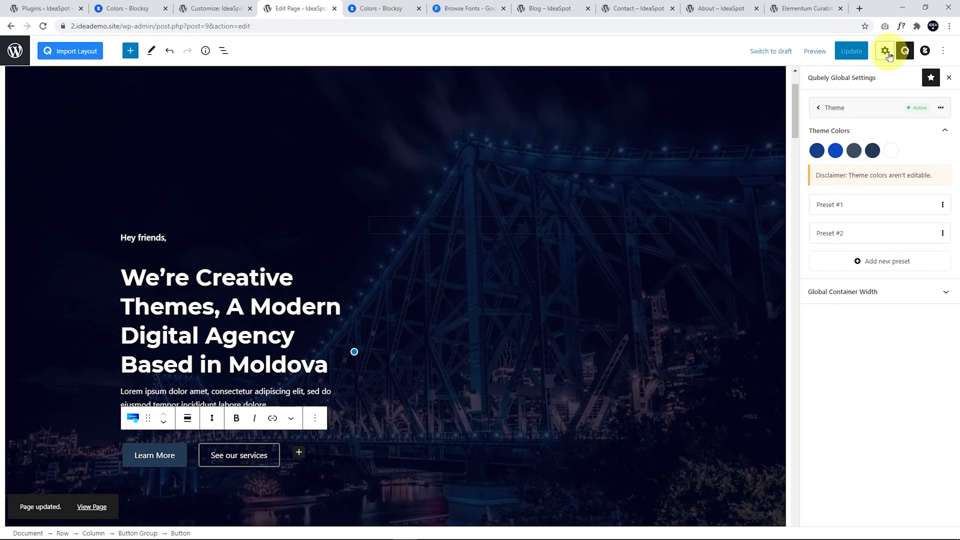
- Set the Learn More button's fill and border colors to the bright blue second theme color and update the page
left_click(888, 53)
left_click(880, 160)
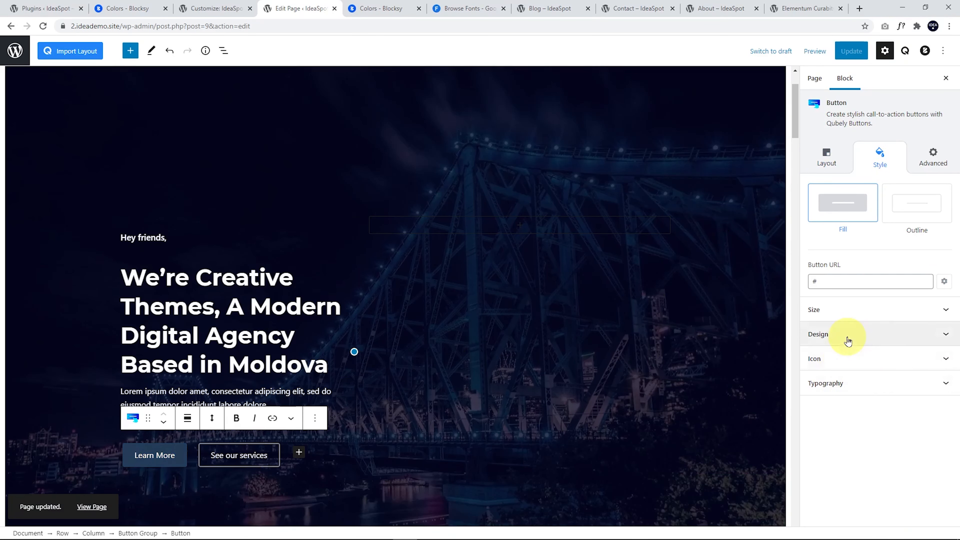
left_click(848, 336)
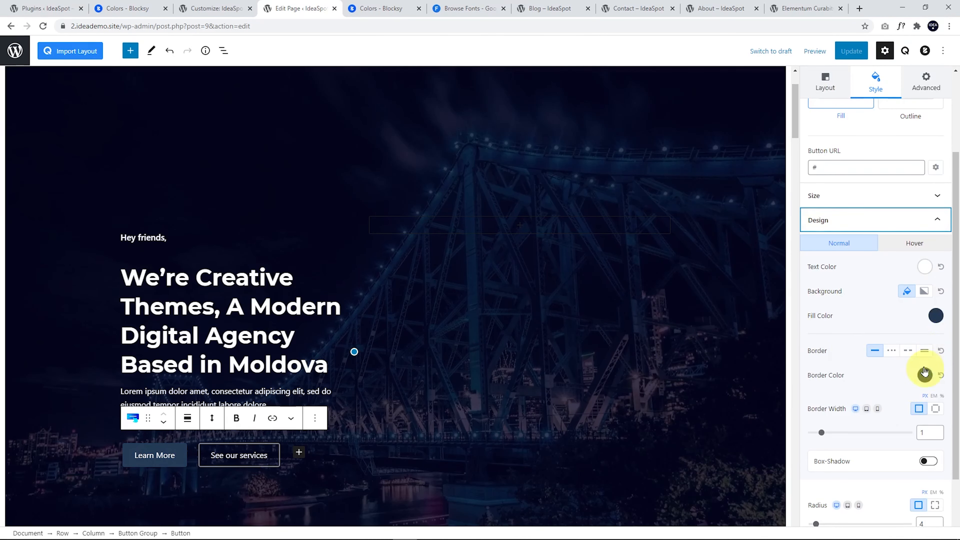
left_click(936, 316)
left_click(835, 281)
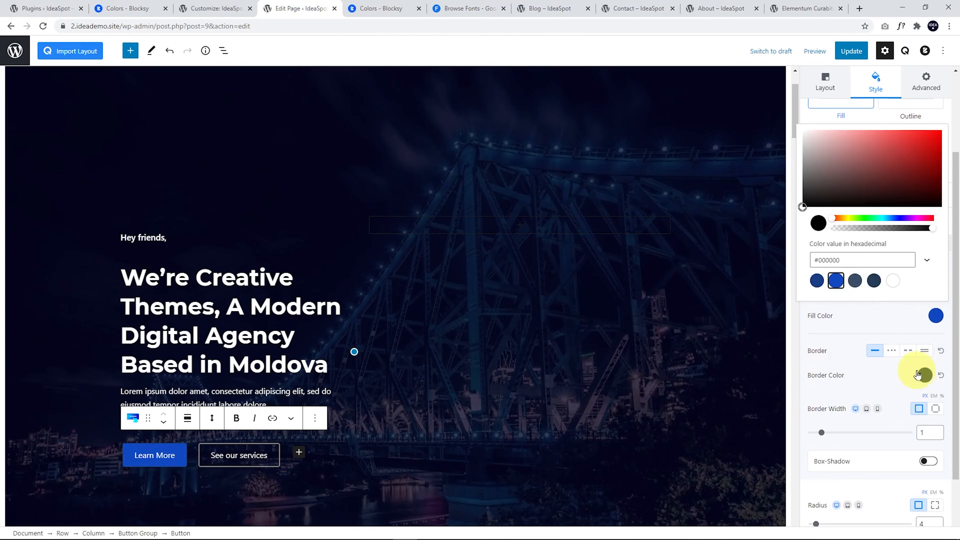
left_click(920, 375)
left_click(825, 340)
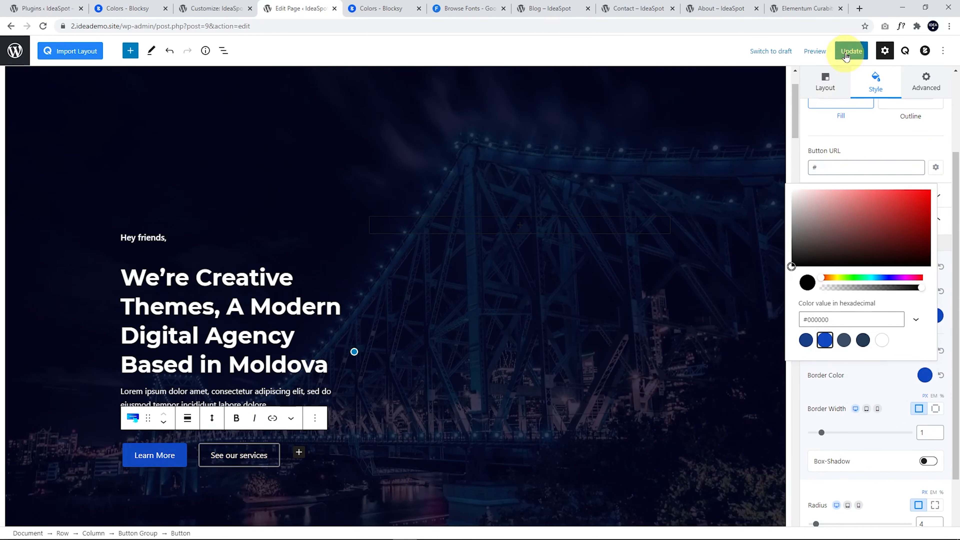
left_click(852, 51)
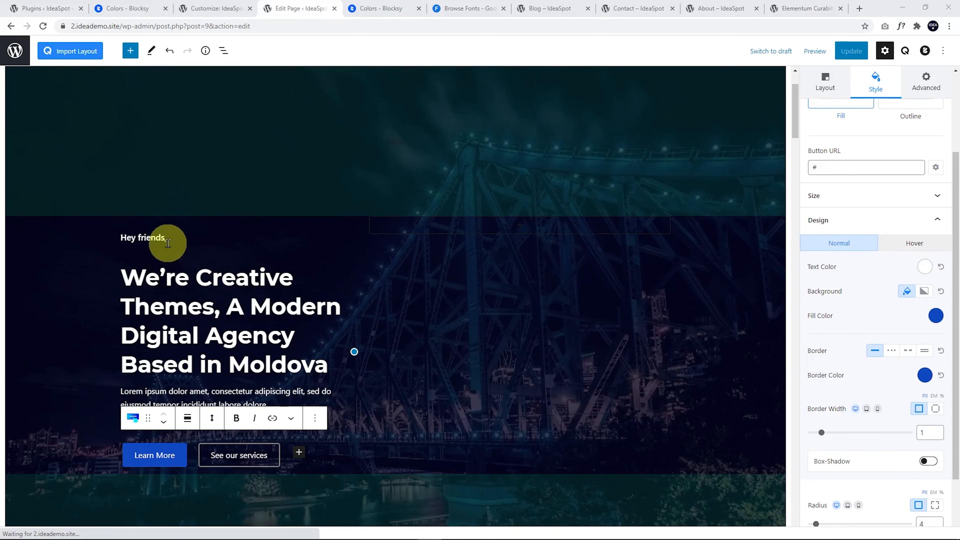
- Remove the "Hey friends," text block above the hero heading
triple_click(157, 236)
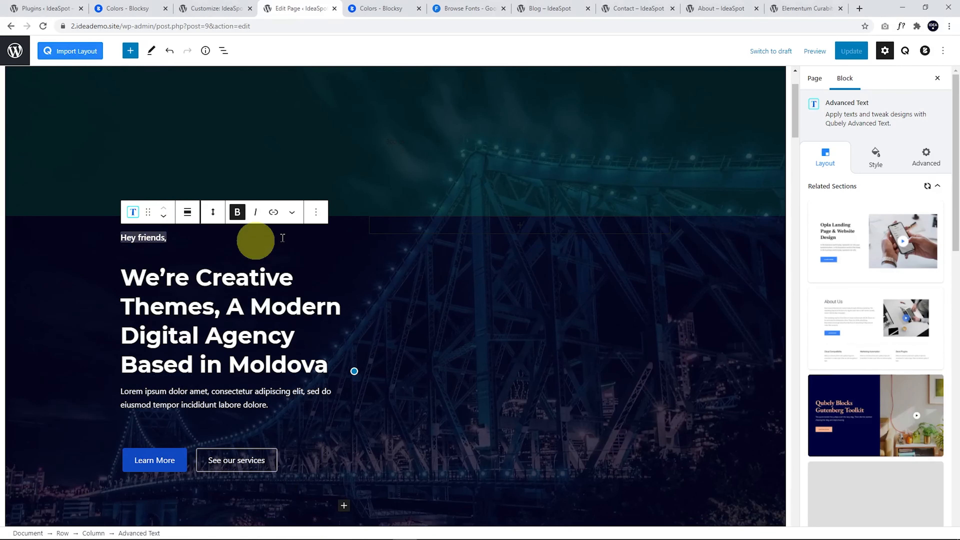
left_click(318, 212)
left_click(360, 432)
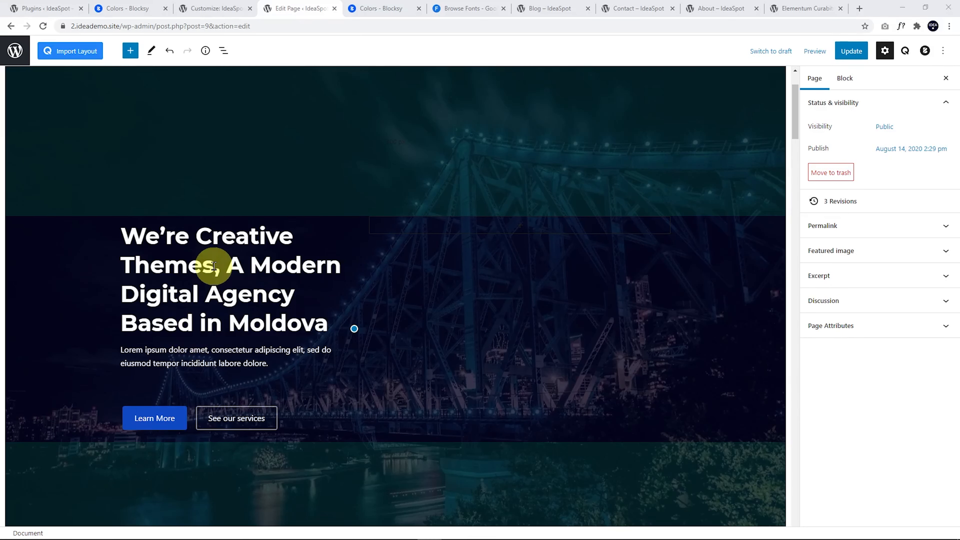
- Change the hero heading to "We're IdeaSpot, A Modern Digital Agency Based in Australia" and update the page
left_click_drag(217, 266, 200, 230)
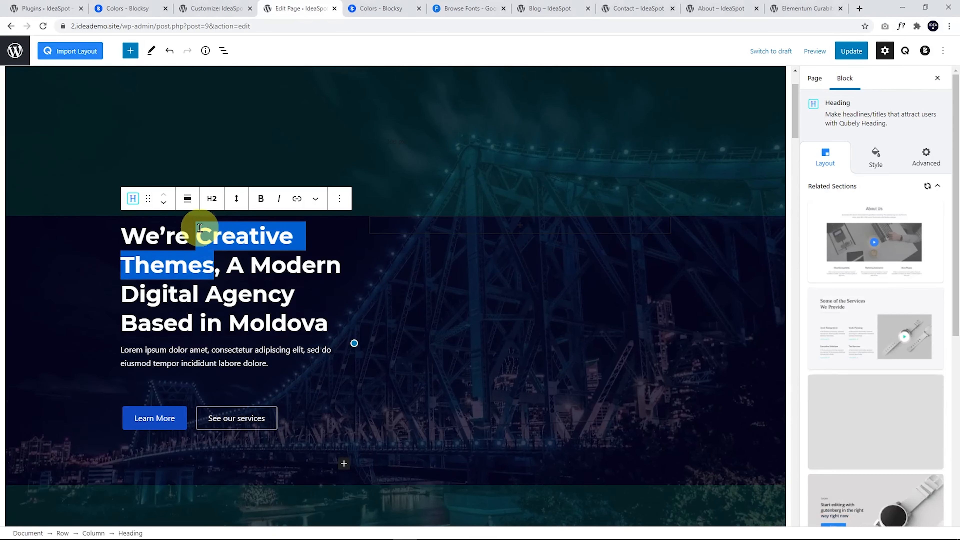
left_click(203, 266)
left_click_drag(216, 267, 199, 236)
type("IdeaSpot")
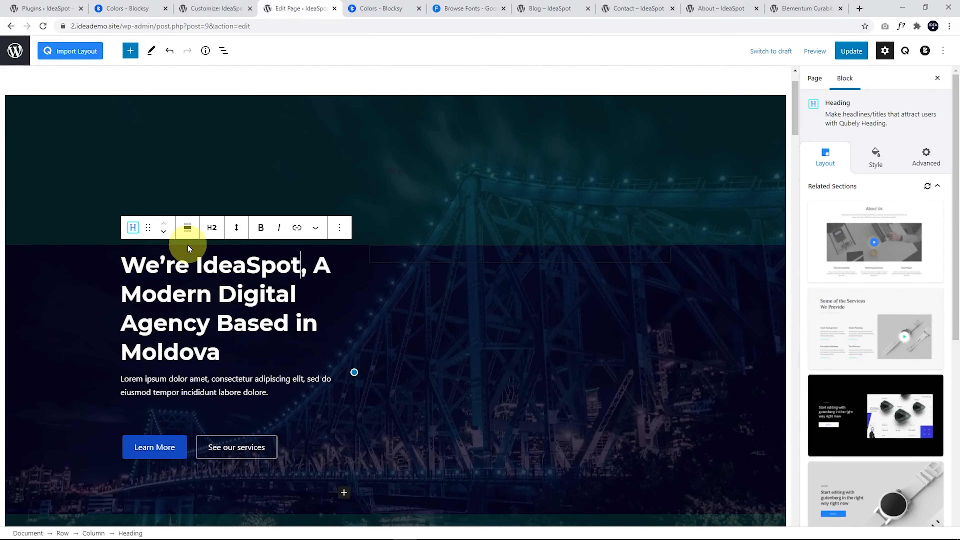
double_click(168, 357)
type("Australia")
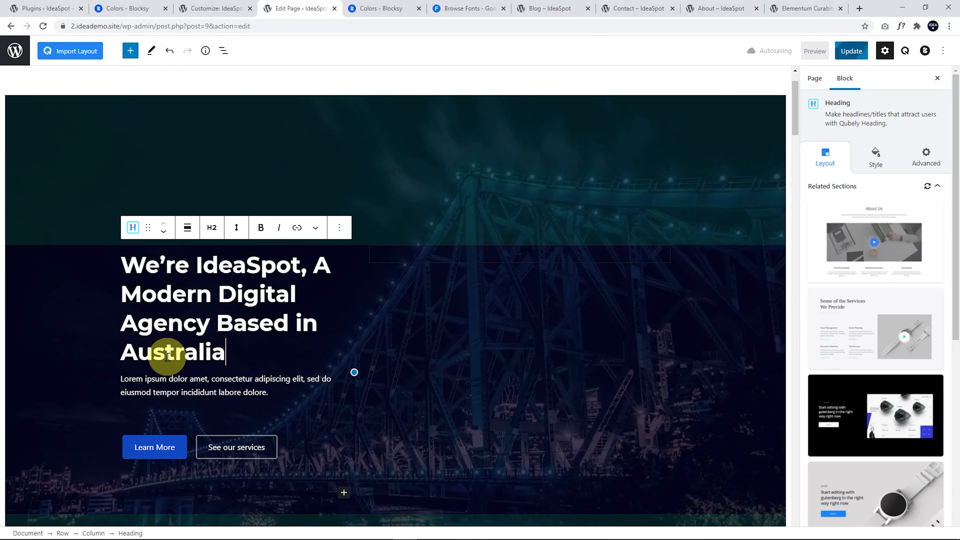
left_click(852, 52)
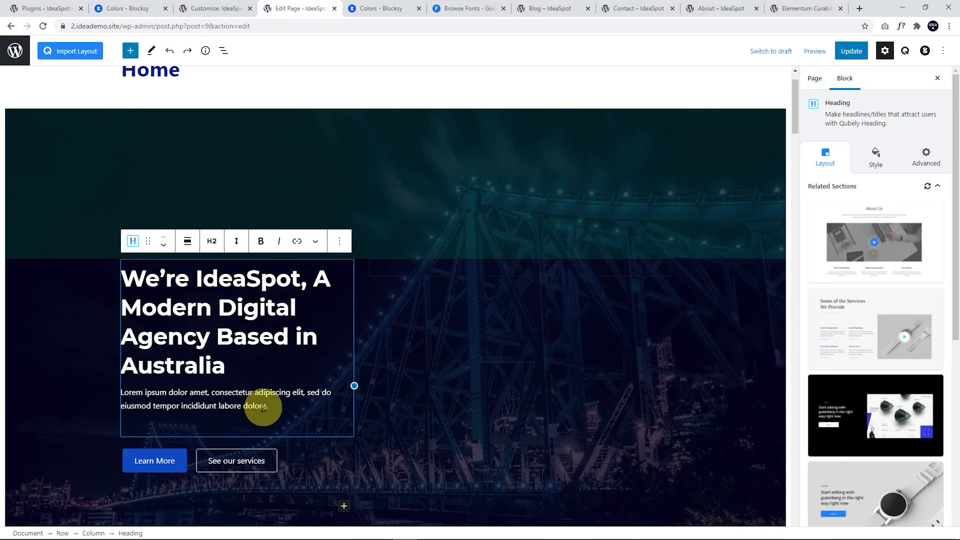
- Replace the hero paragraph with "Join us for weekly WordPress tutorials, don't forget to like and subscribe on YouTube."
left_click_drag(270, 407, 124, 395)
type("Join us for weekly WordPress tutorials, don't forget to like and subscribe on YouTube.")
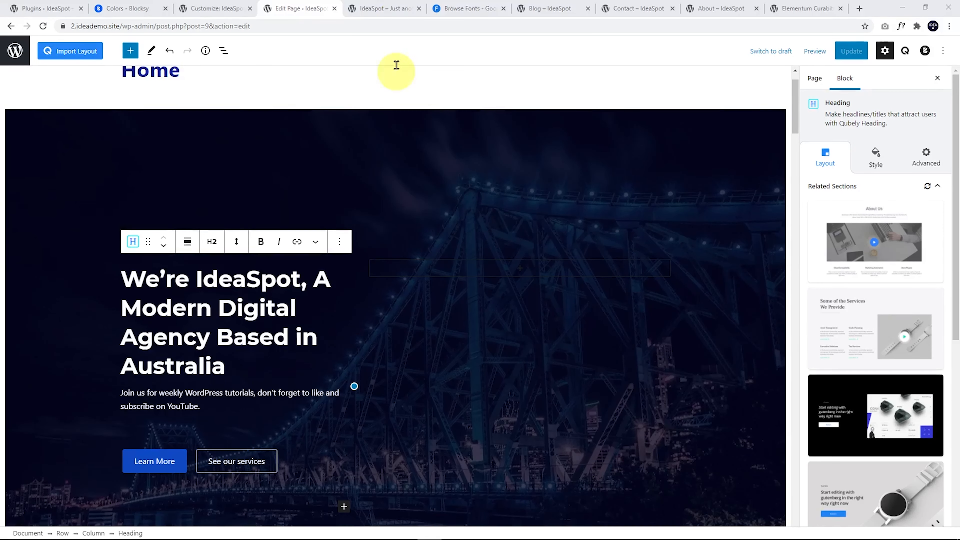
- Check the live Home page's hero section in the browser's device emulation at iPhone X, iPad and Responsive sizes
left_click(384, 8)
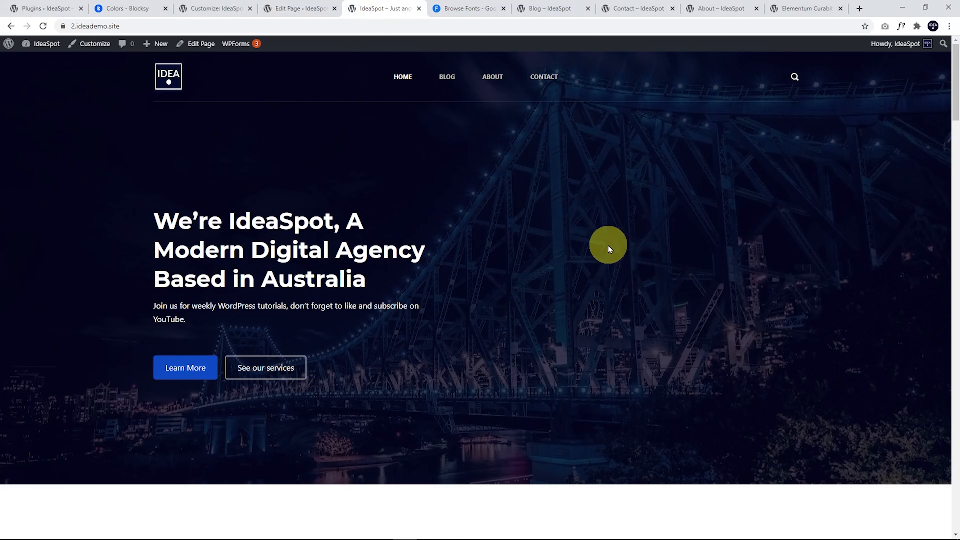
right_click(475, 209)
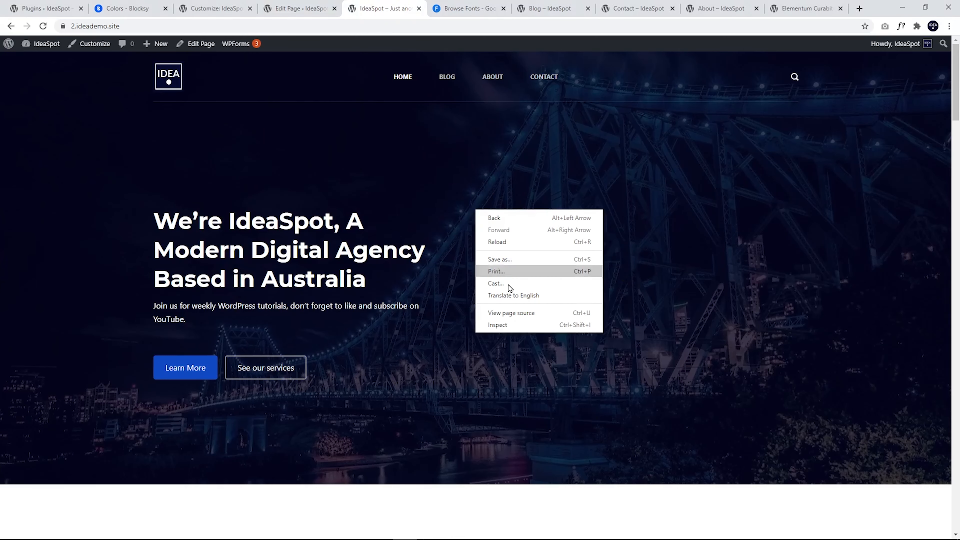
left_click(514, 327)
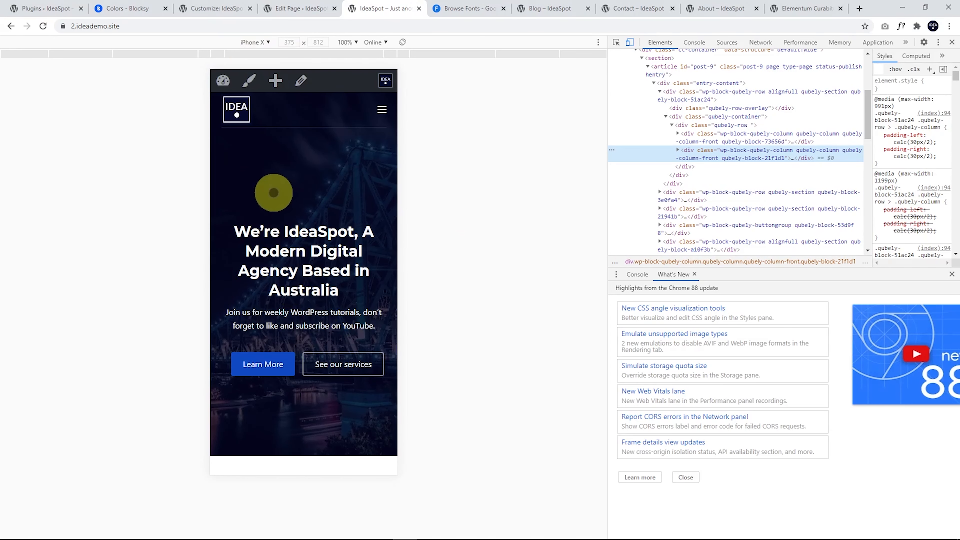
left_click(251, 42)
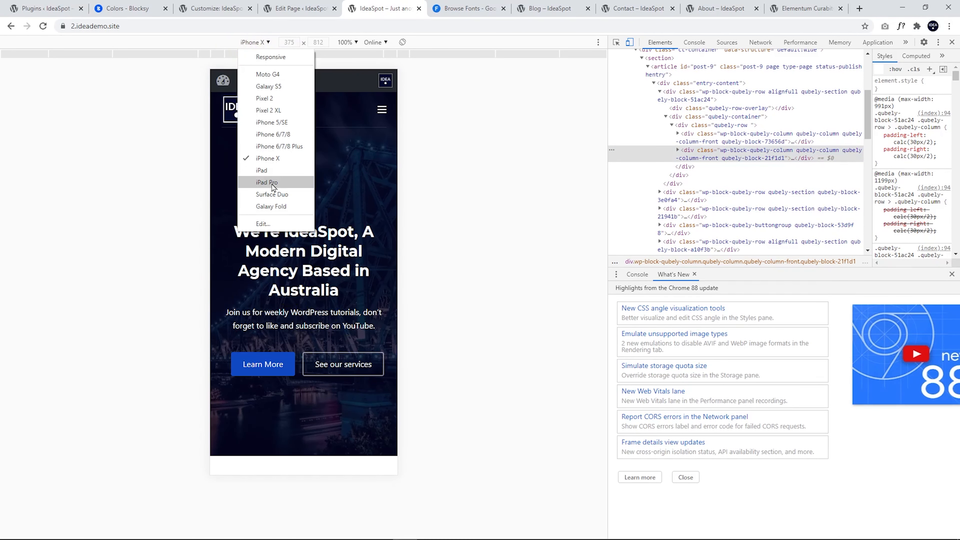
left_click(261, 171)
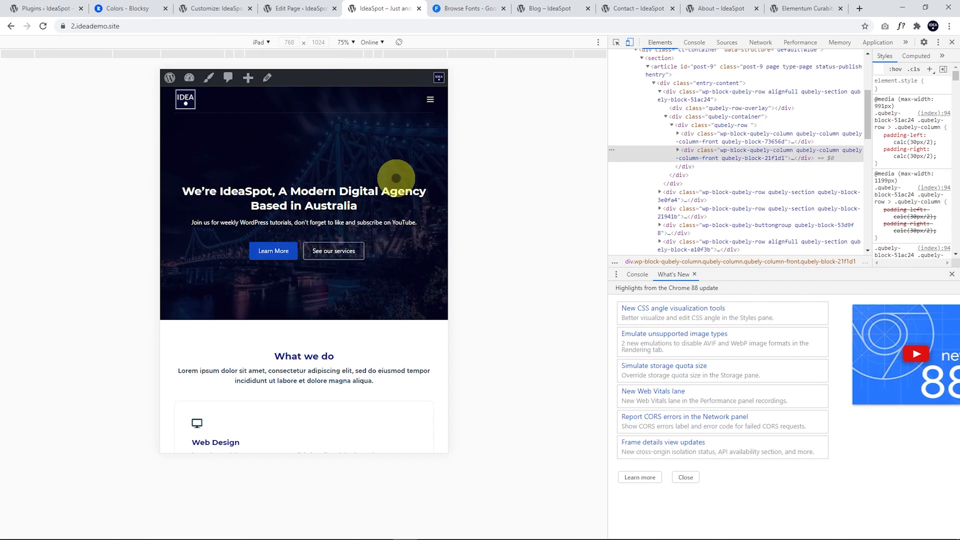
left_click(262, 42)
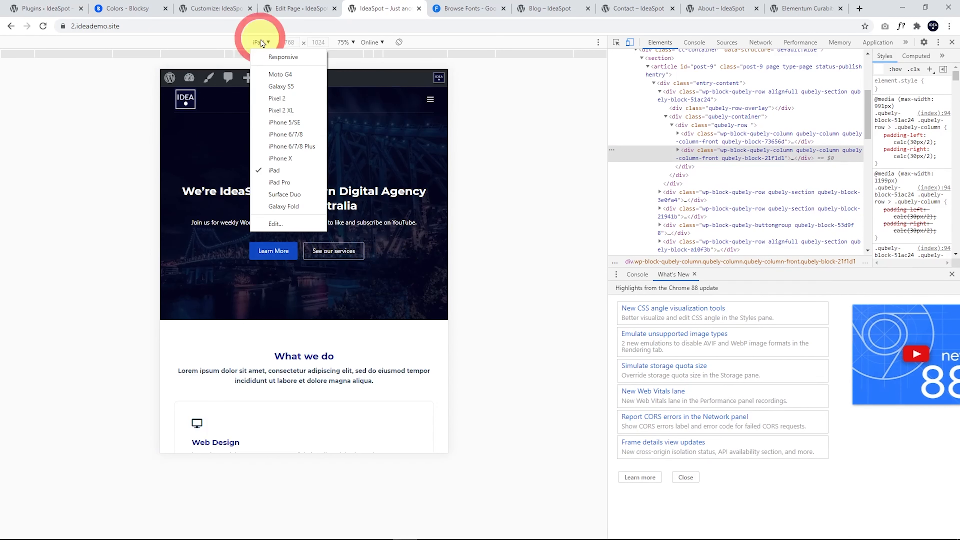
left_click(273, 58)
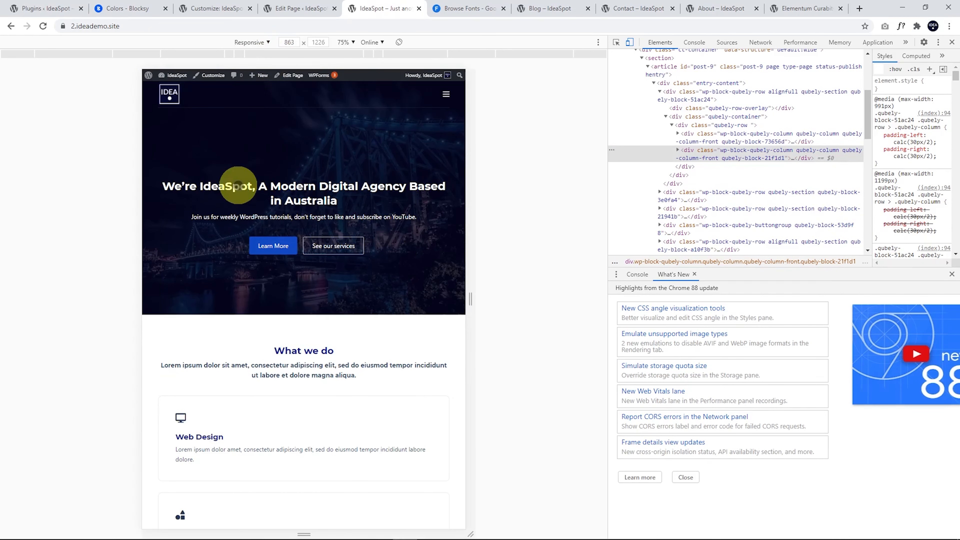
left_click(952, 43)
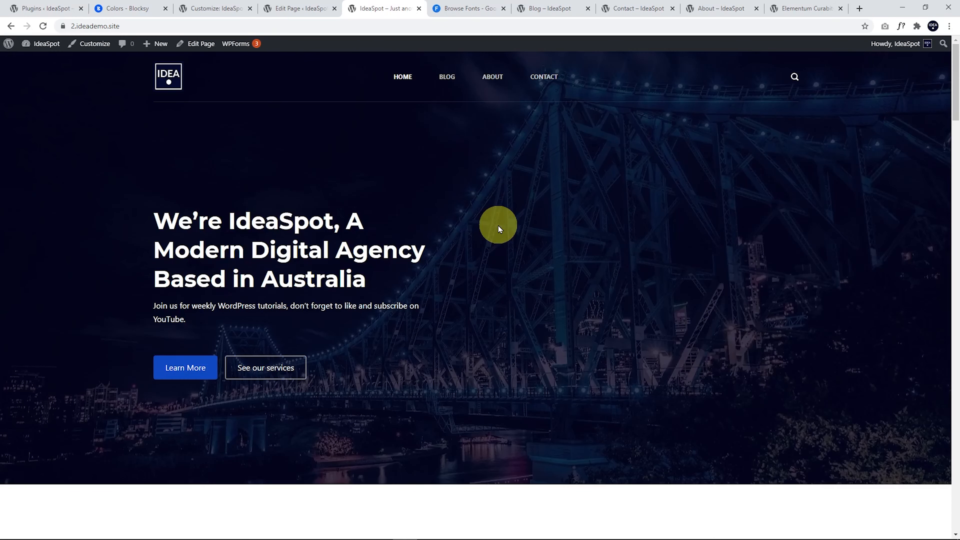
left_click(279, 8)
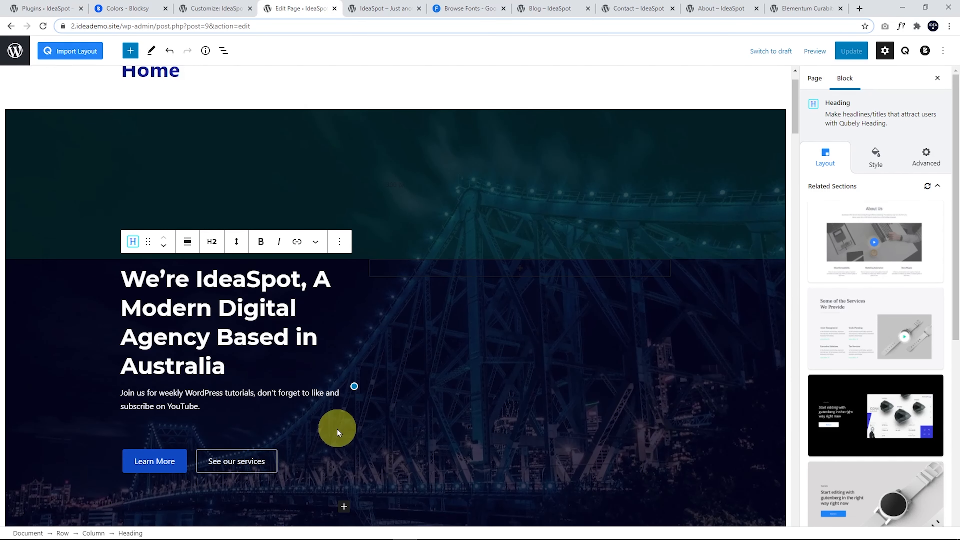
scroll(427, 346, "down", 1)
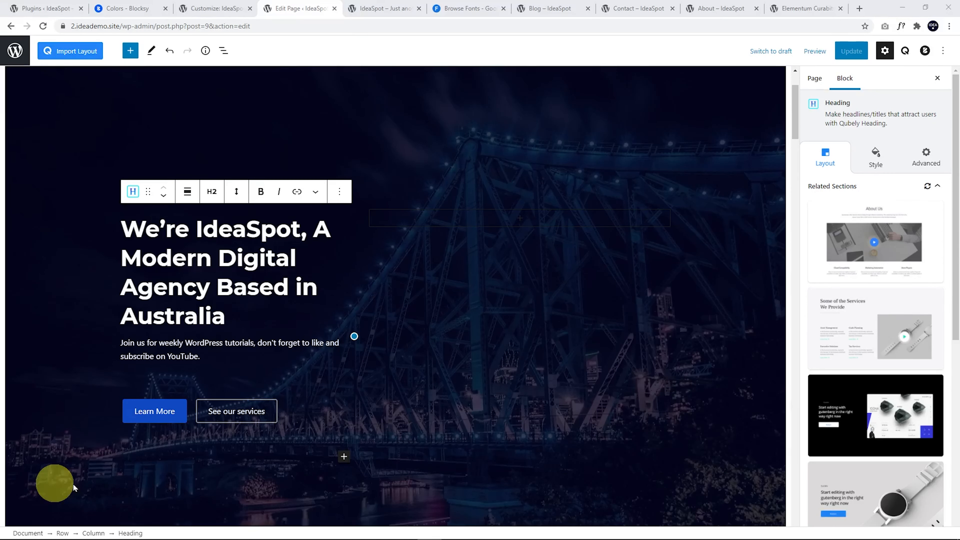
left_click(155, 411)
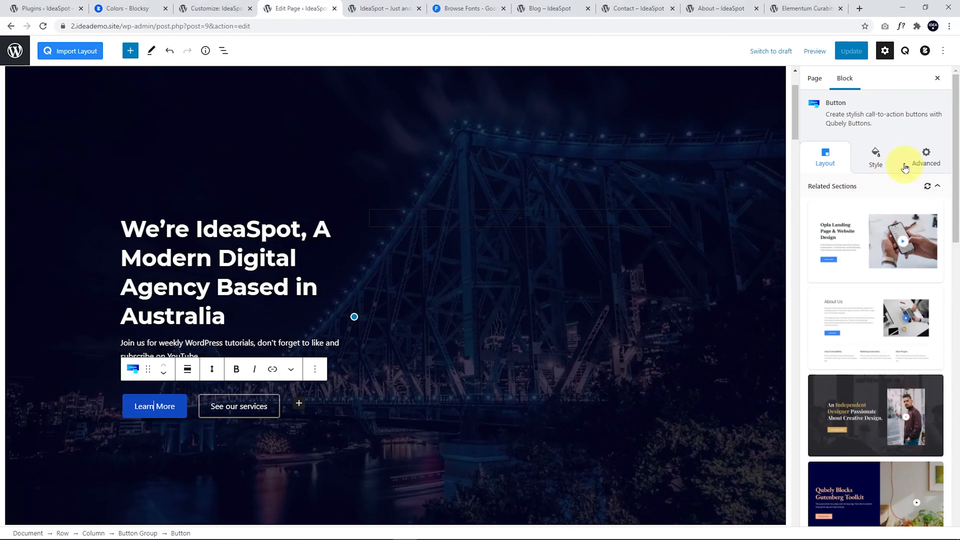
left_click(878, 155)
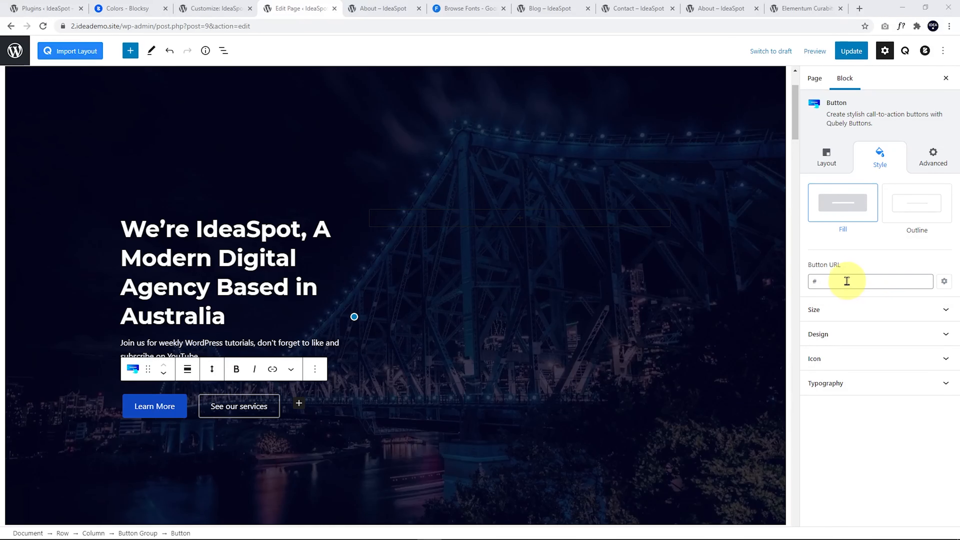
left_click_drag(847, 282, 798, 284)
type("https://2.ideademo.site/about/")
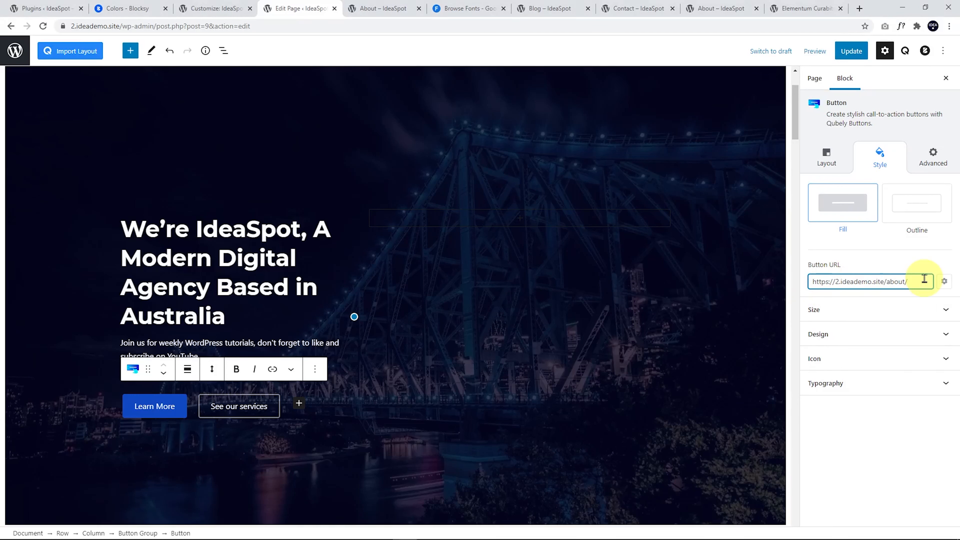
left_click(945, 281)
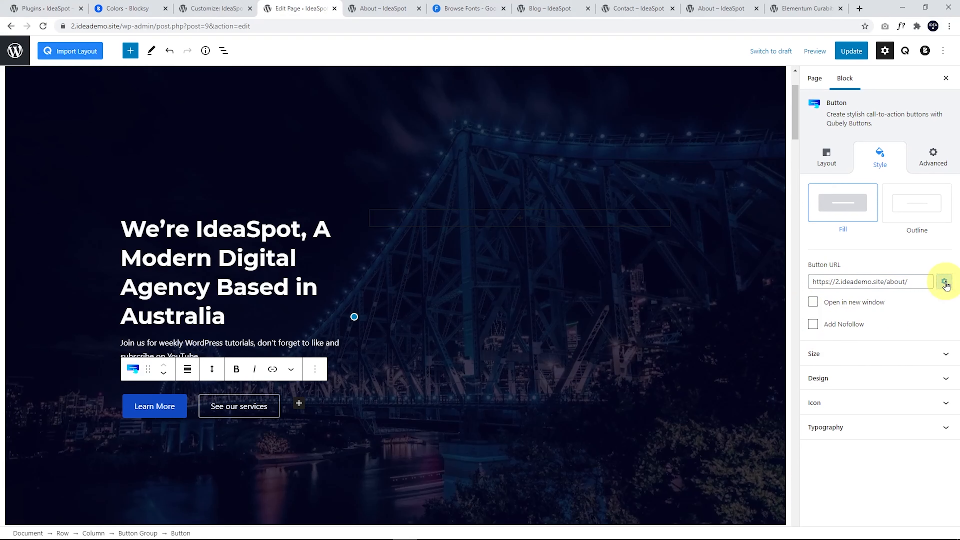
left_click(945, 283)
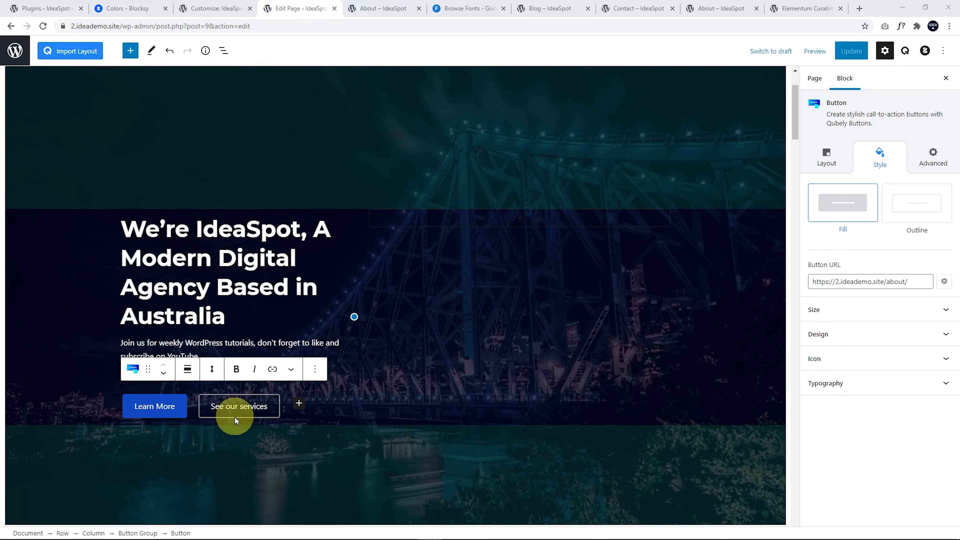
- Remove the "See our services" button from the hero, update the page and check the live Home page
left_click(231, 413)
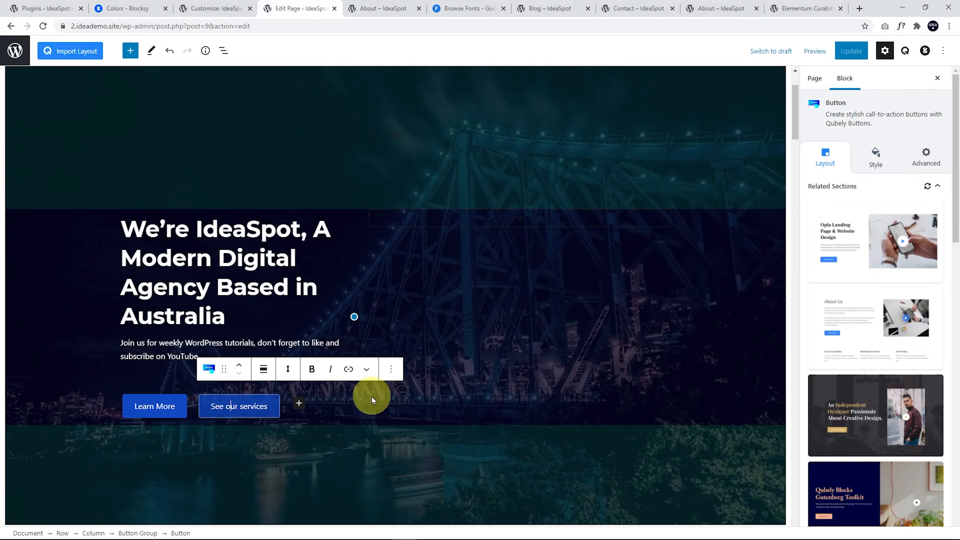
left_click(391, 369)
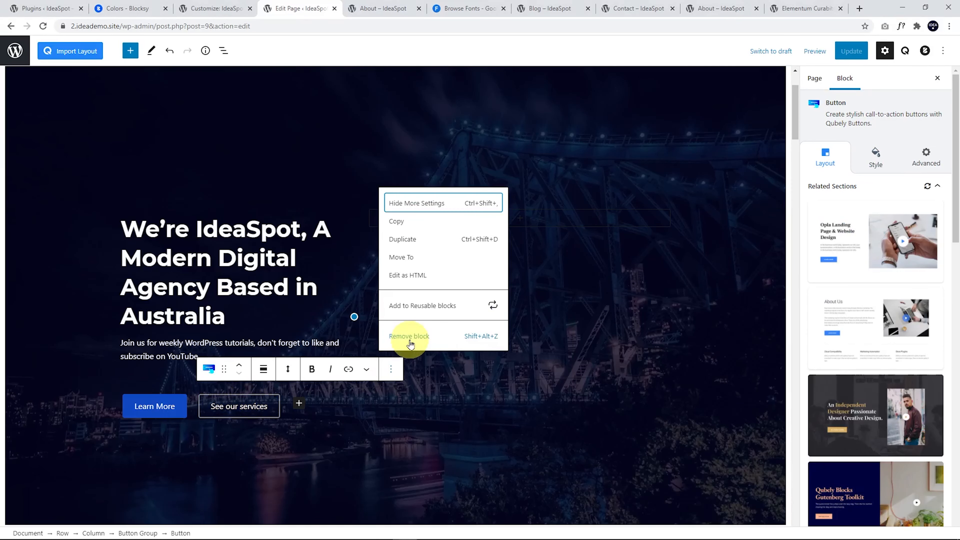
left_click(410, 337)
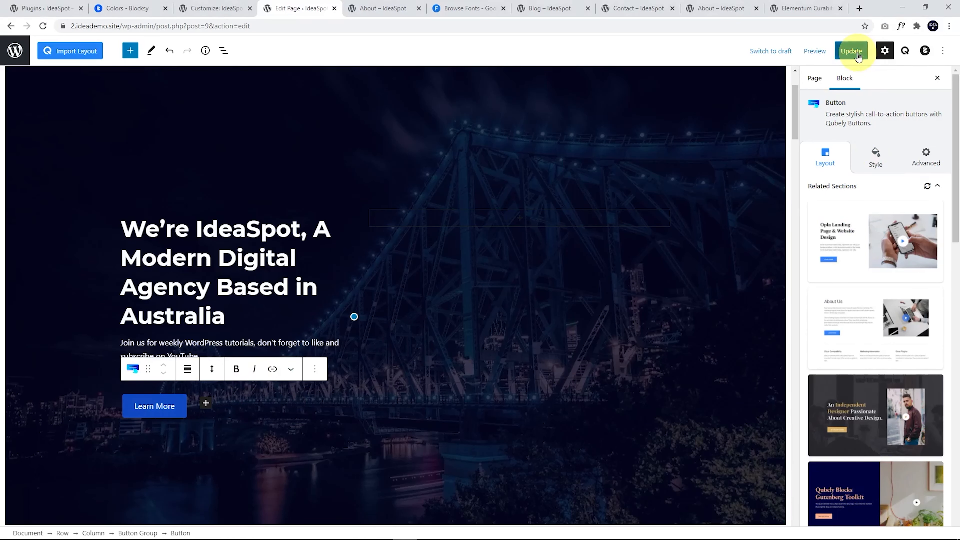
left_click(853, 51)
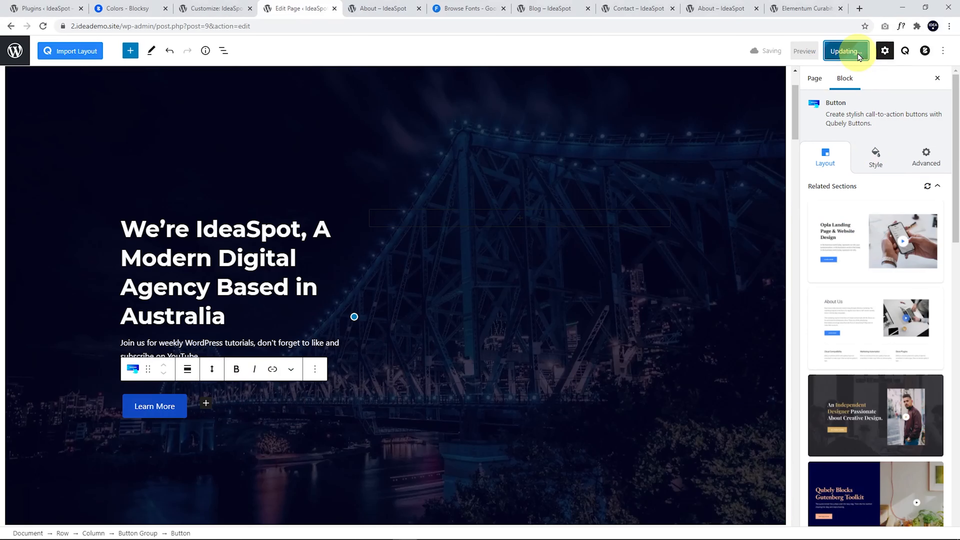
key("ctrl+Tab")
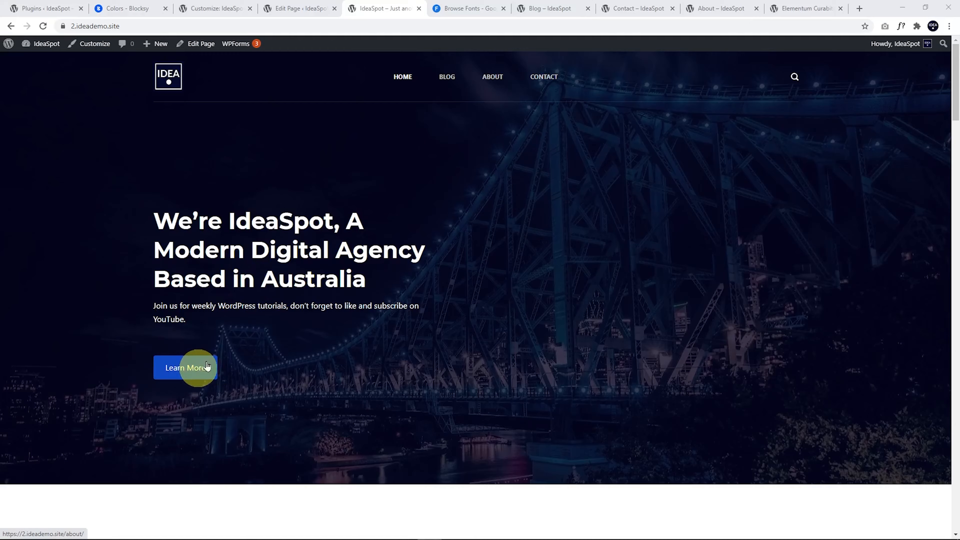
- Set the hero's Learn More button hover fill color to the dark navy palette color and update the home page
left_click(287, 8)
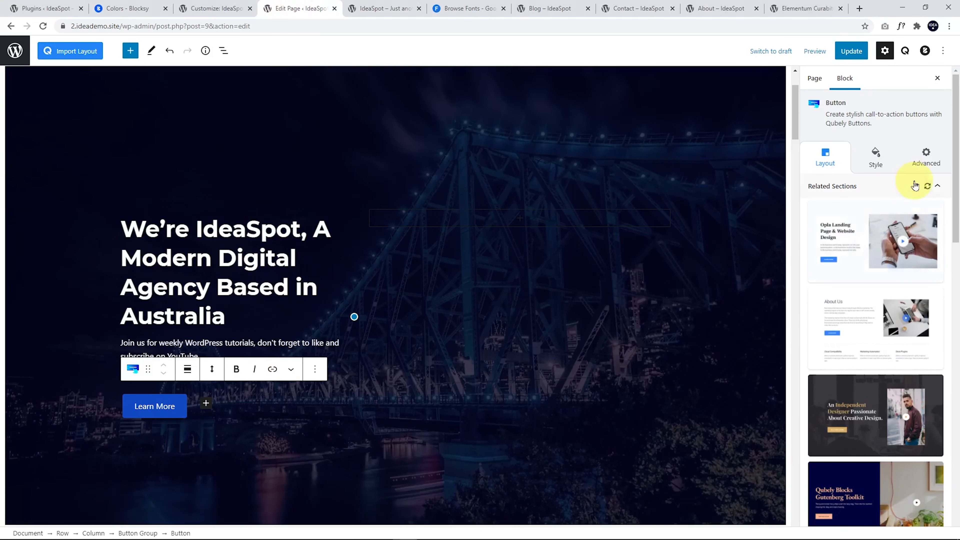
left_click(879, 160)
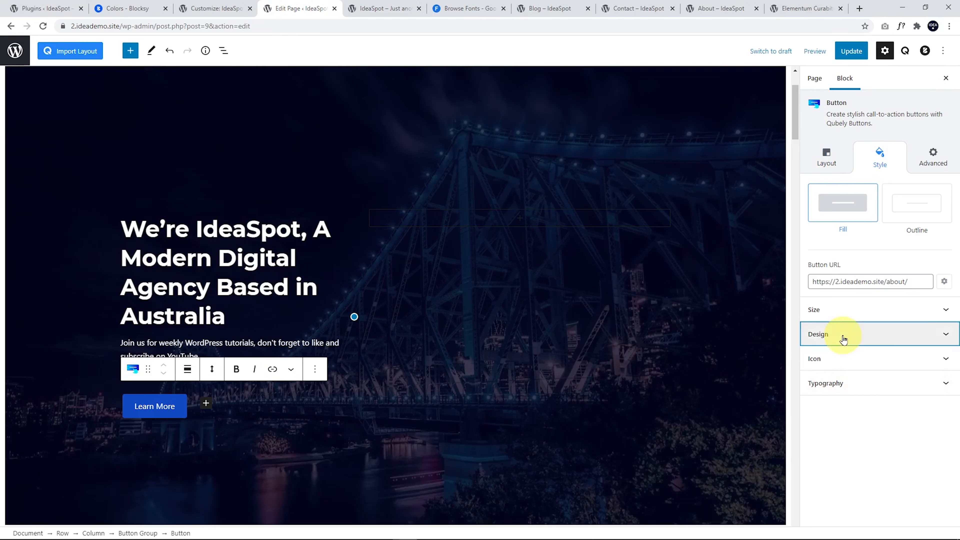
left_click(842, 334)
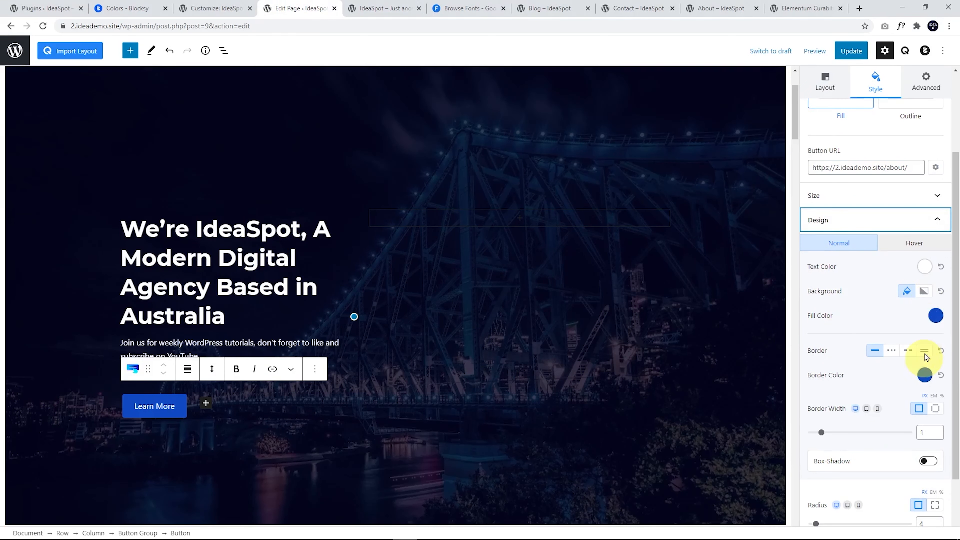
left_click(919, 248)
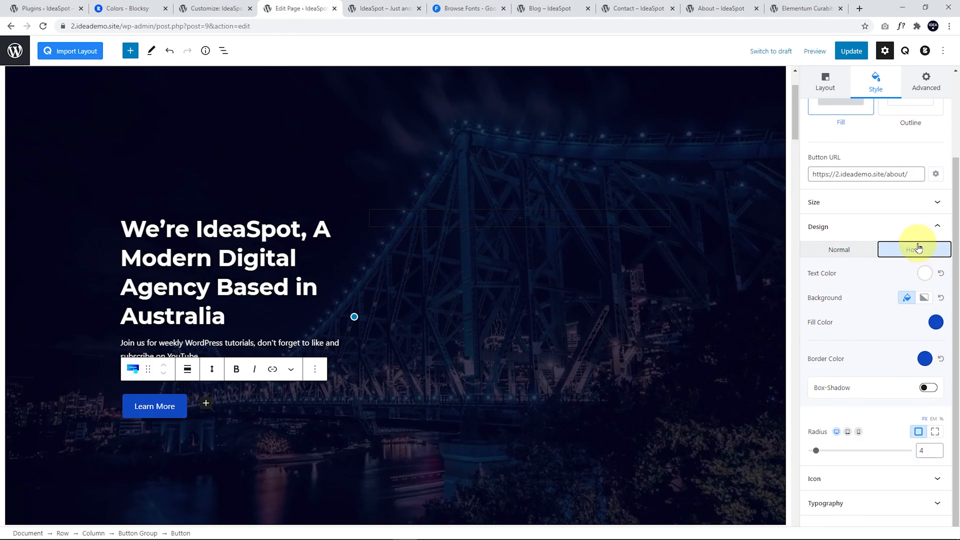
left_click(936, 323)
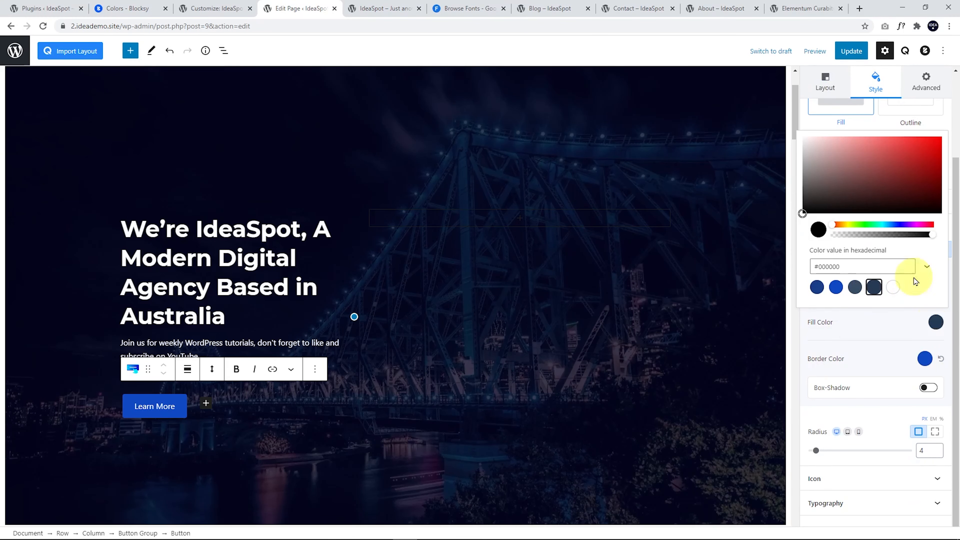
left_click(852, 50)
key("ctrl+Tab")
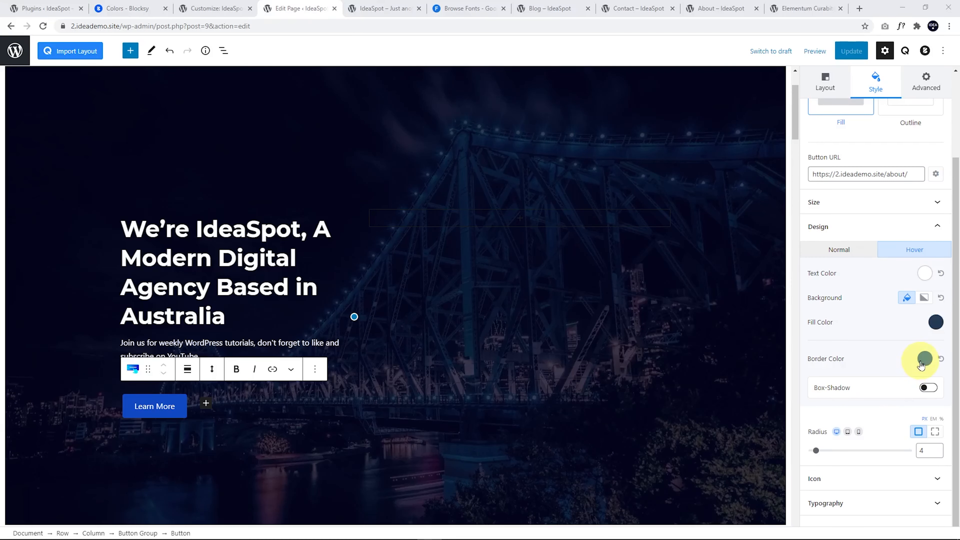
- Change the Learn More button's hover border color and update the page
left_click(923, 363)
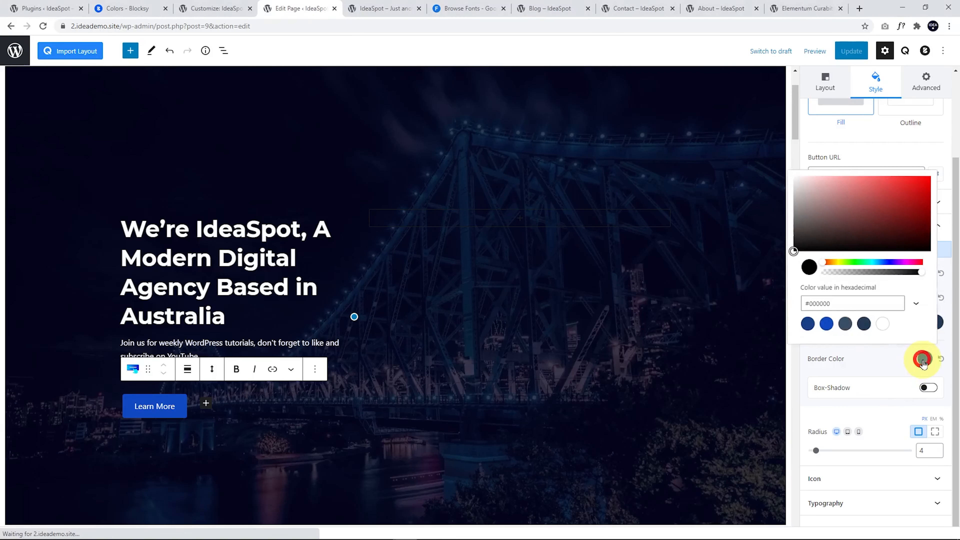
left_click(875, 92)
left_click(851, 51)
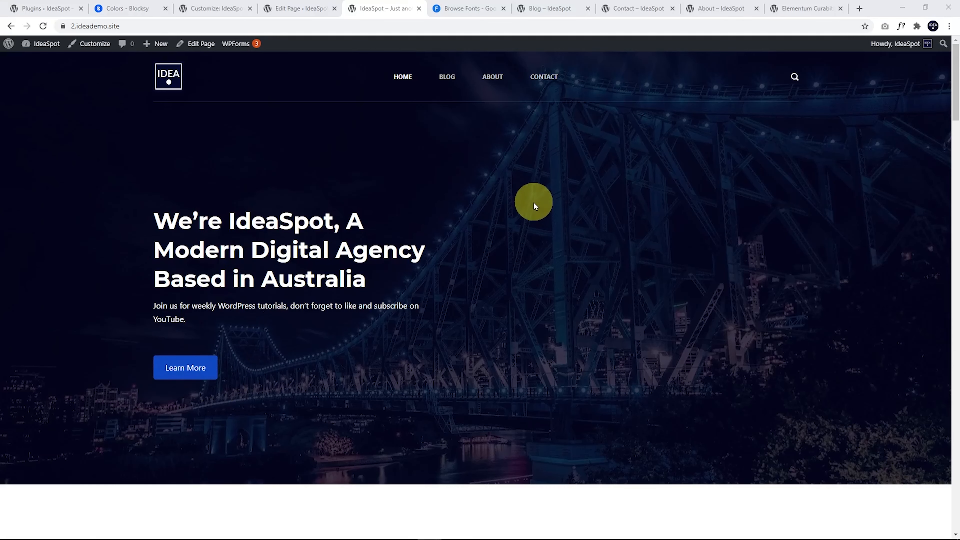
- Return to the home page editor and review its sections from the hero down to the Some Insights heading
key("ctrl+shift+Tab")
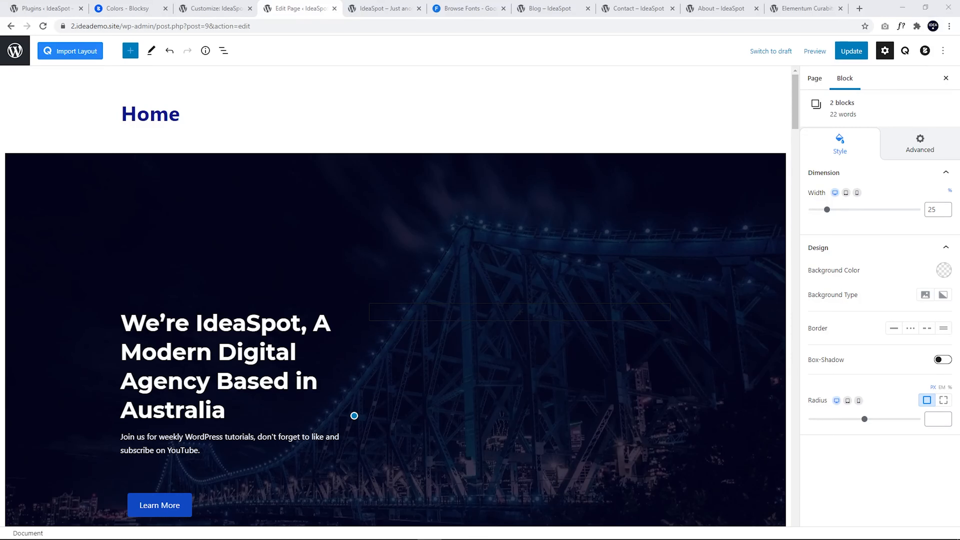
scroll(314, 196, "down", 3)
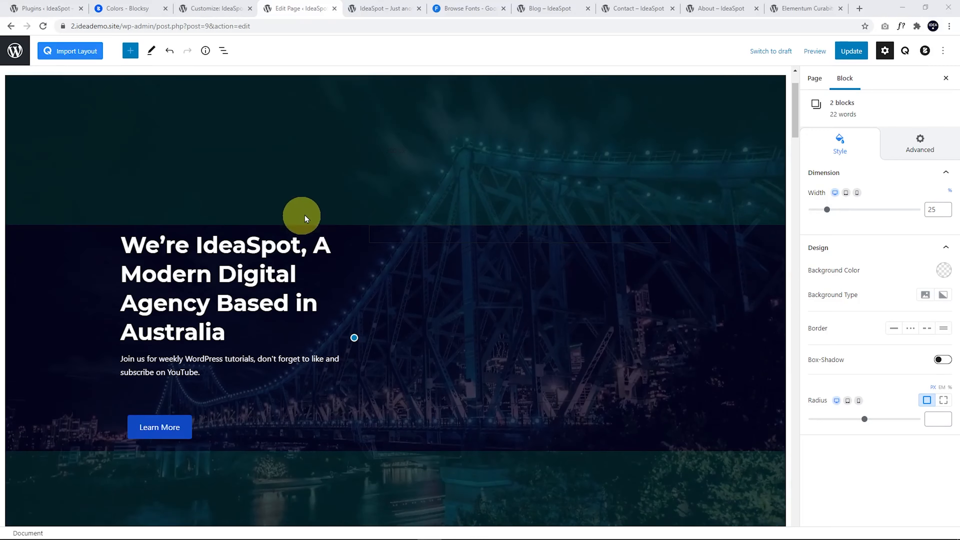
scroll(318, 205, "down", 10)
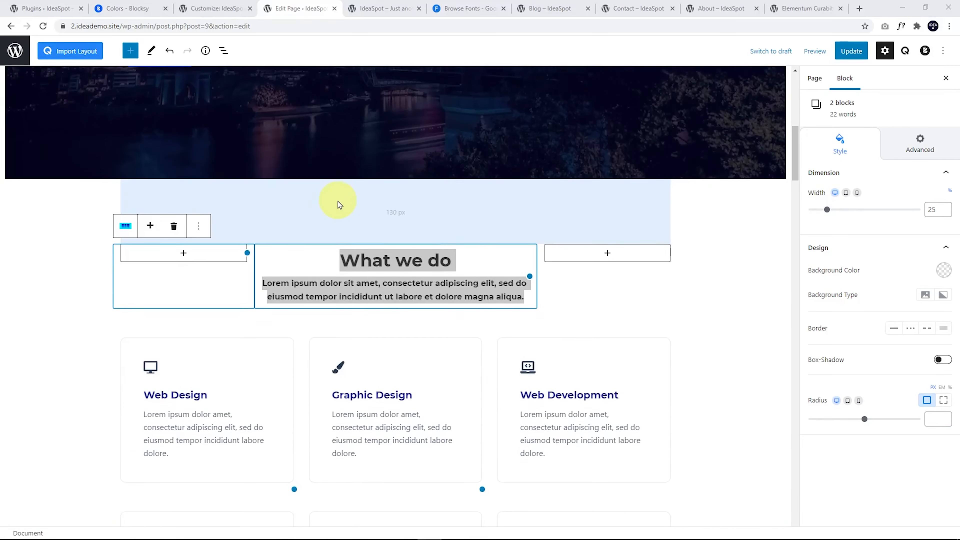
scroll(344, 204, "down", 6)
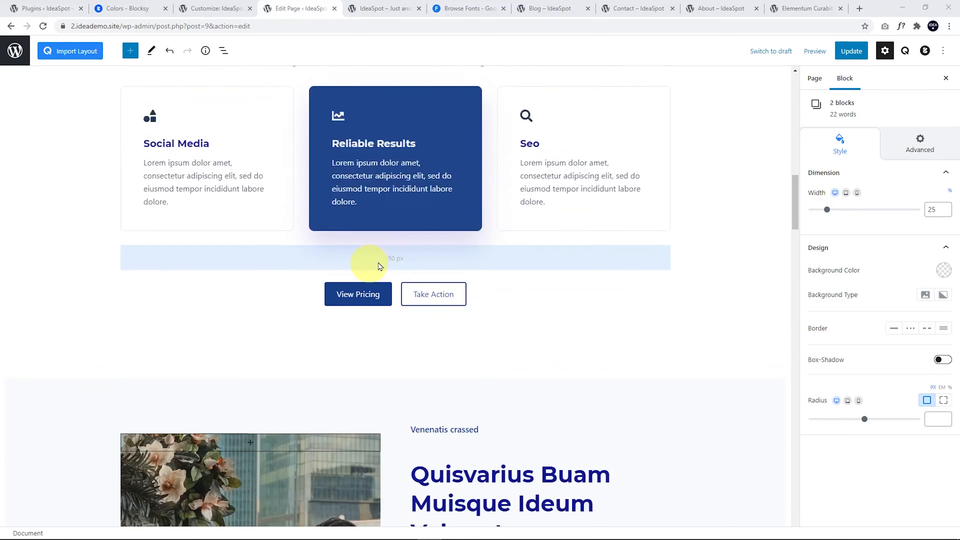
scroll(375, 261, "down", 15)
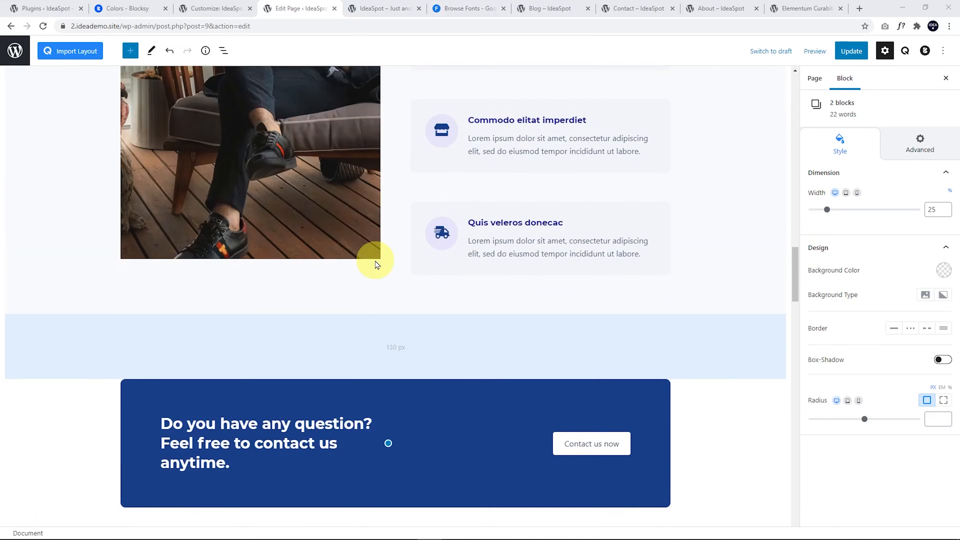
scroll(388, 322, "down", 12)
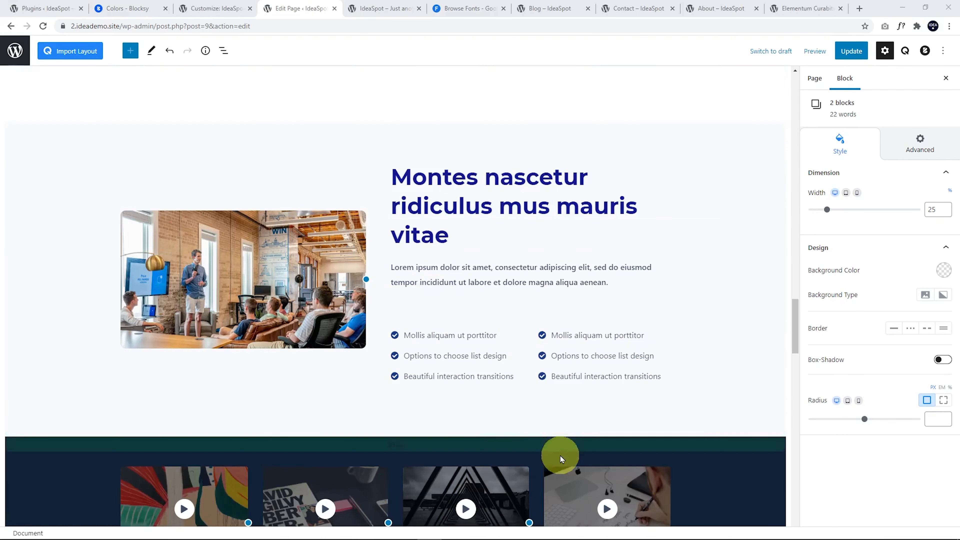
scroll(482, 341, "down", 3)
scroll(476, 360, "down", 4)
scroll(475, 353, "up", 5)
scroll(475, 353, "down", 5)
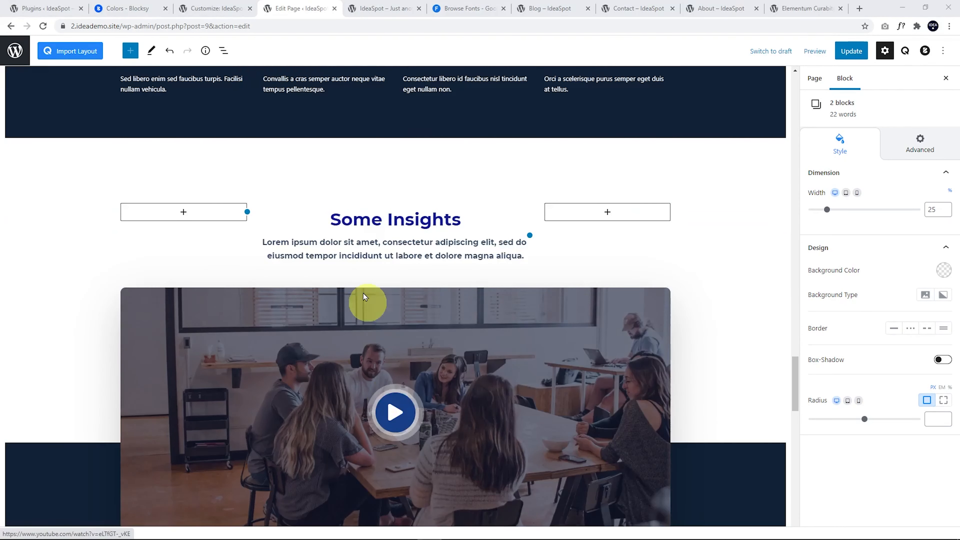
- Remove the entire row that contains the Some Insights heading
left_click(364, 221)
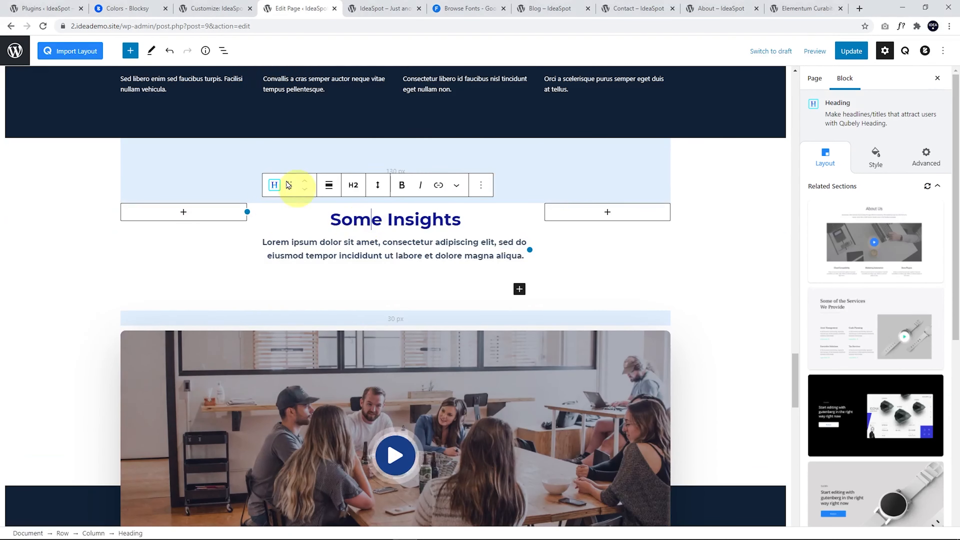
left_click(224, 50)
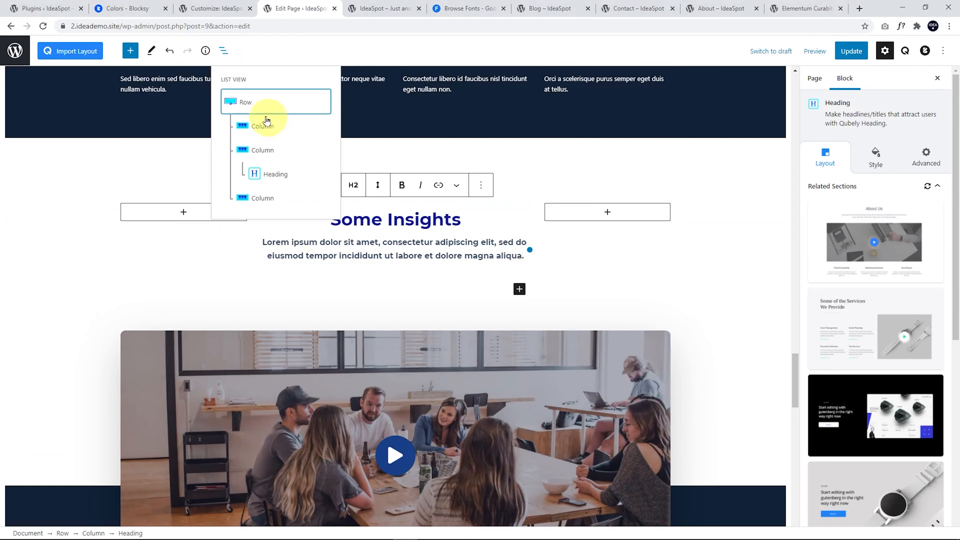
left_click(238, 101)
left_click(213, 185)
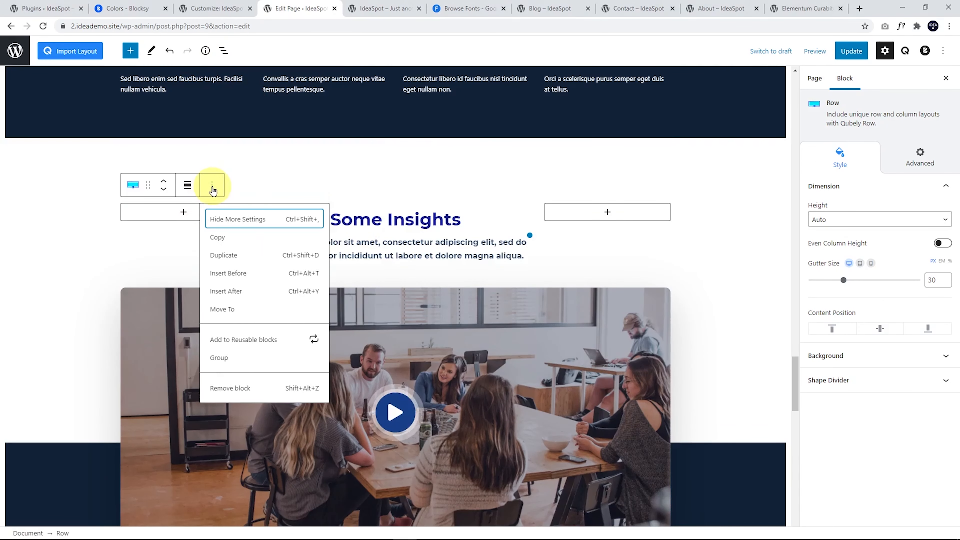
left_click(241, 386)
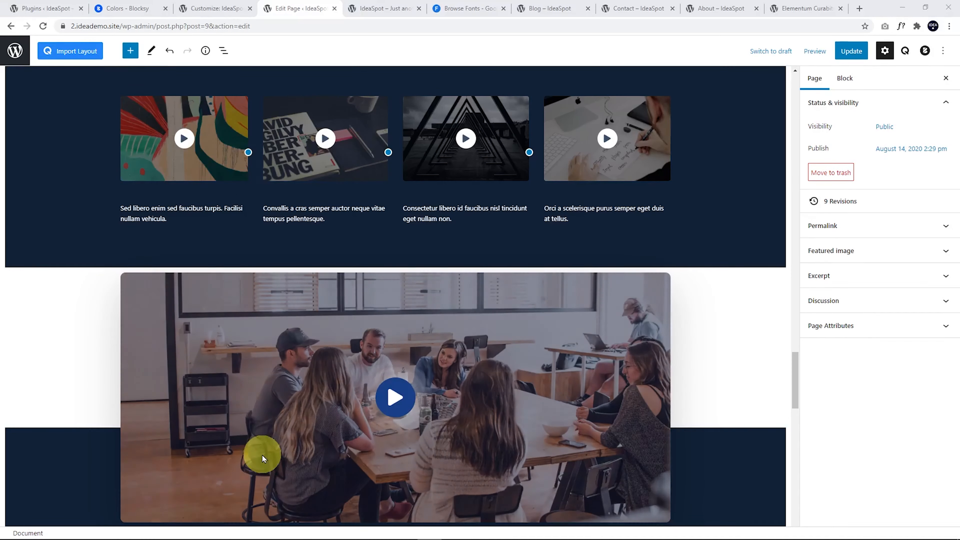
- Remove the large Video Popup block showing the team meeting
left_click(260, 445)
left_click(236, 249)
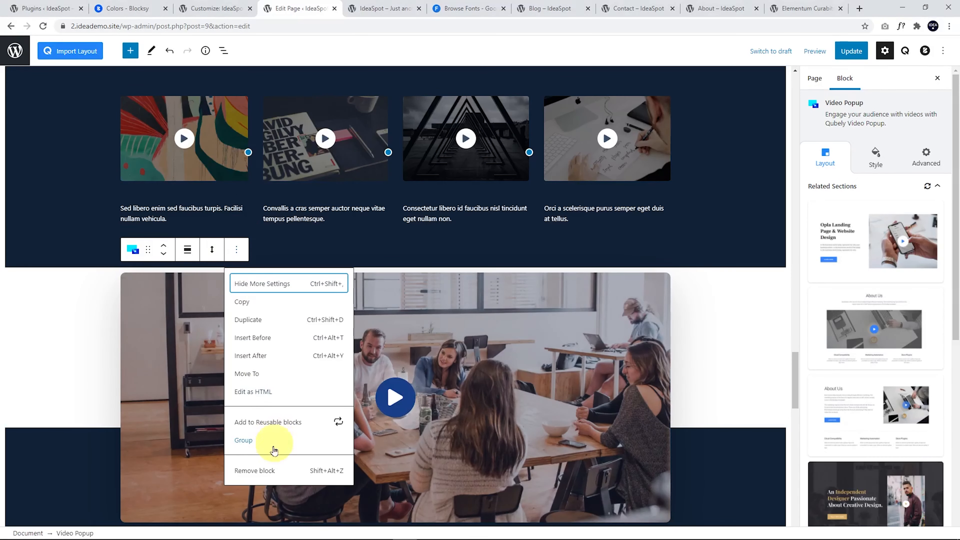
left_click(261, 470)
- Remove the dark row with the four video thumbnails above the statistics counters
scroll(387, 332, "down", 3)
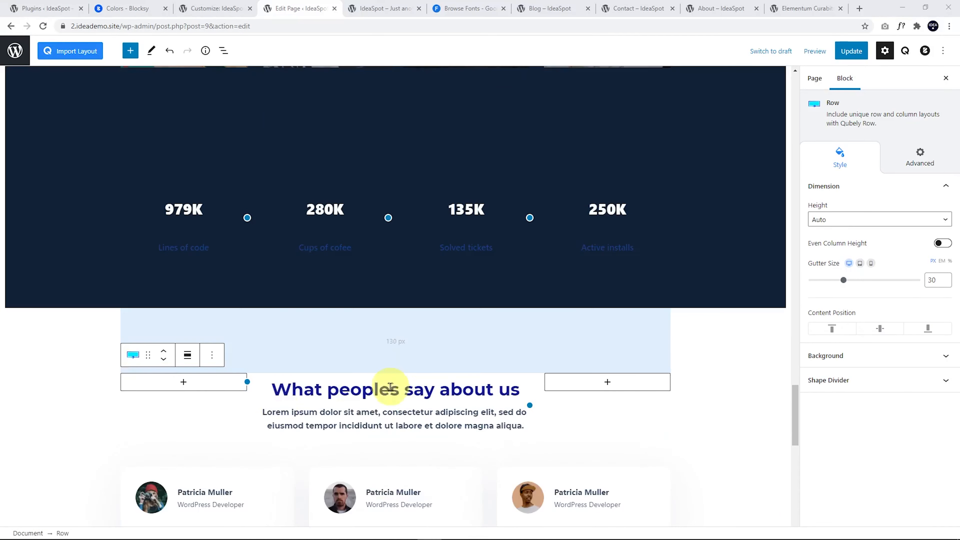
scroll(388, 388, "up", 9)
scroll(335, 404, "down", 3)
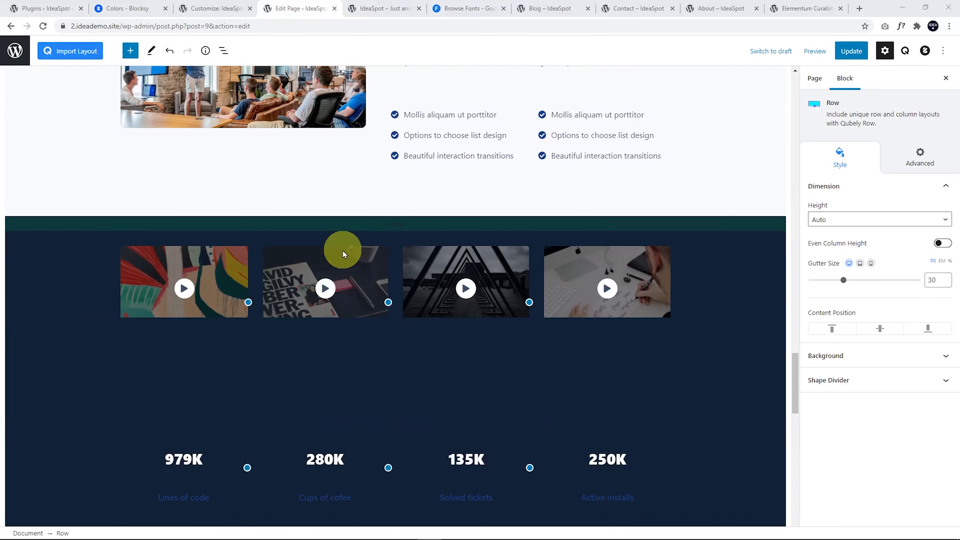
left_click(351, 228)
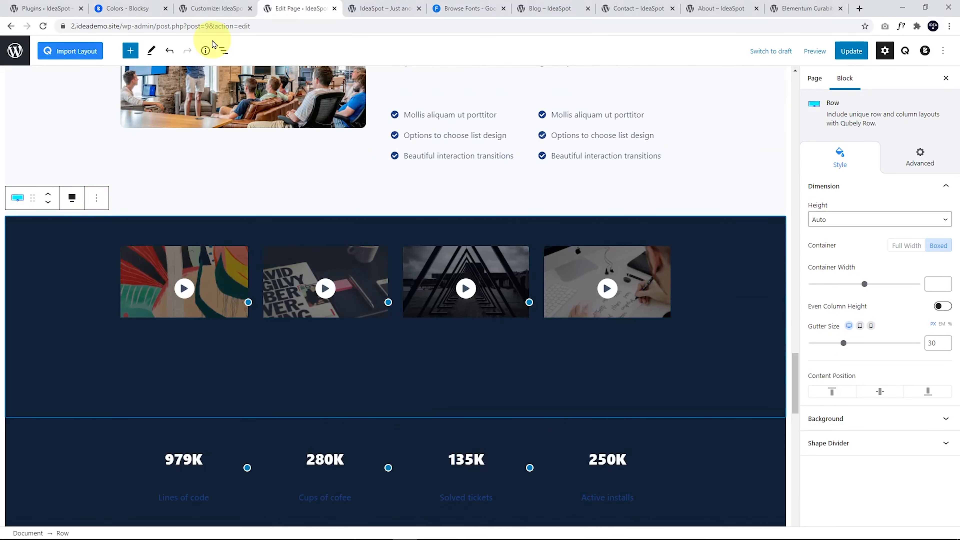
left_click(224, 51)
left_click(255, 98)
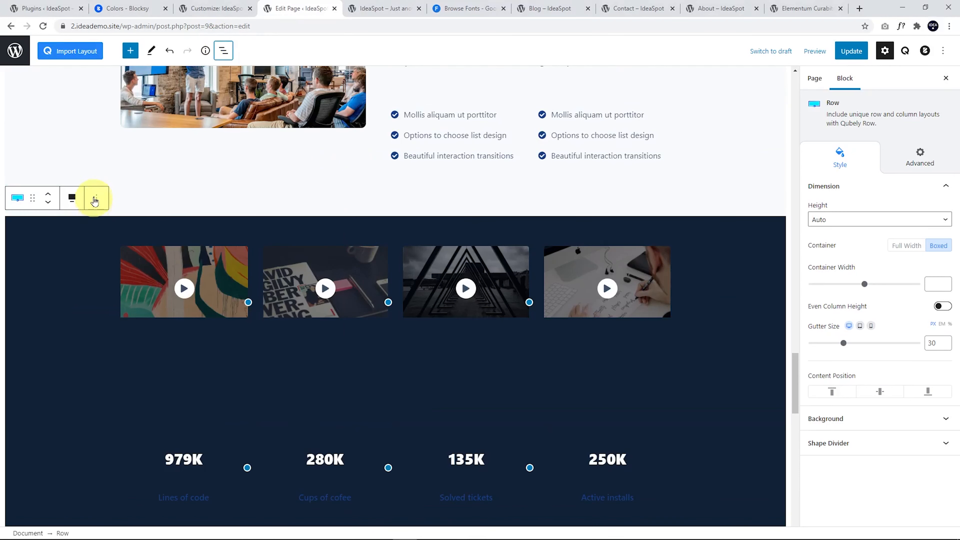
left_click(95, 205)
left_click(114, 397)
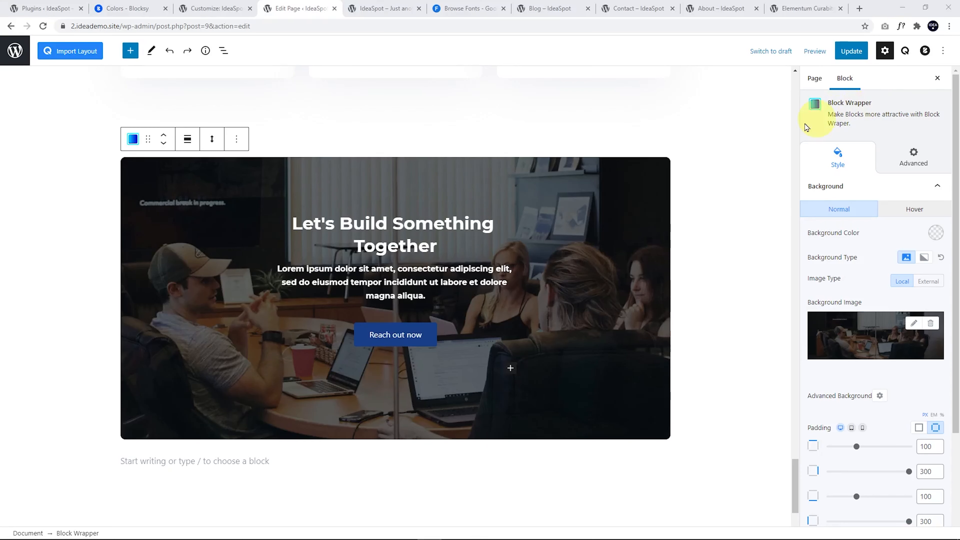
- Switch the Let's Build Something Together wrapper's background to a gradient and set its start color to the dark blue palette color
left_click(927, 258)
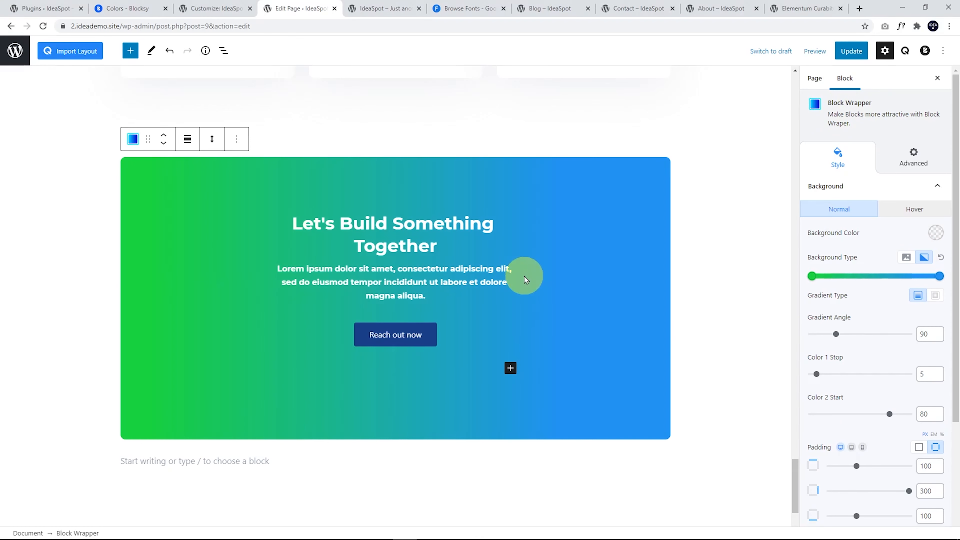
left_click(813, 279)
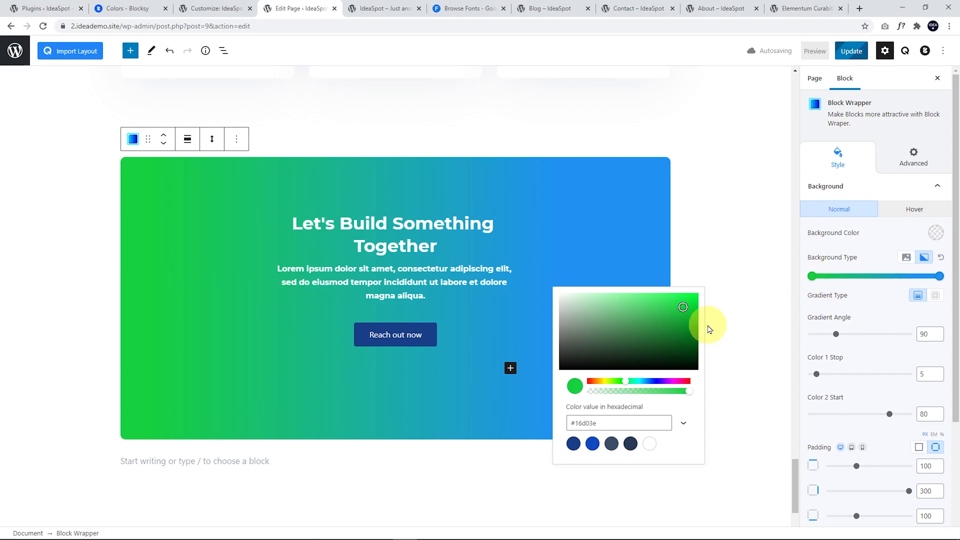
left_click(573, 446)
- Try bright blue and white as the wrapper gradient's end color, and finish with the dark blue palette color
left_click(941, 279)
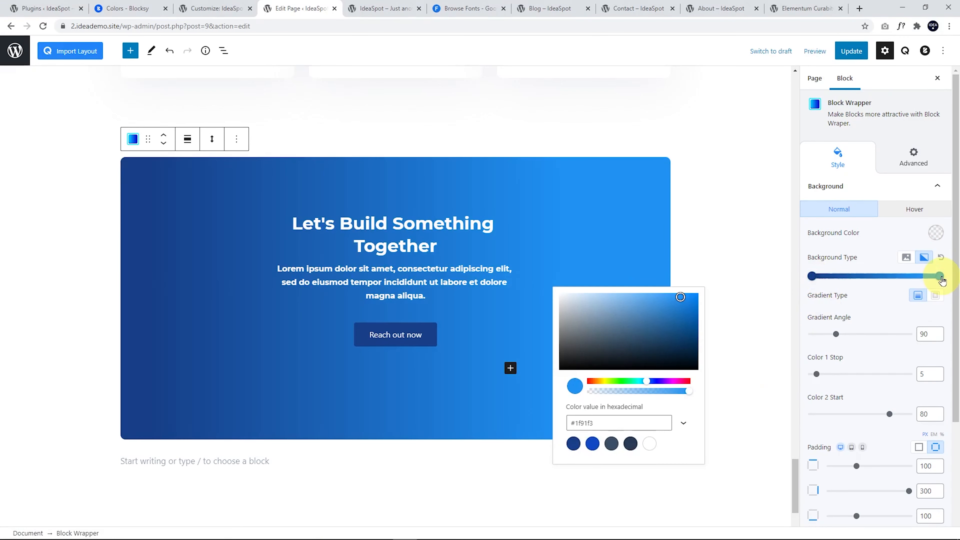
left_click(592, 445)
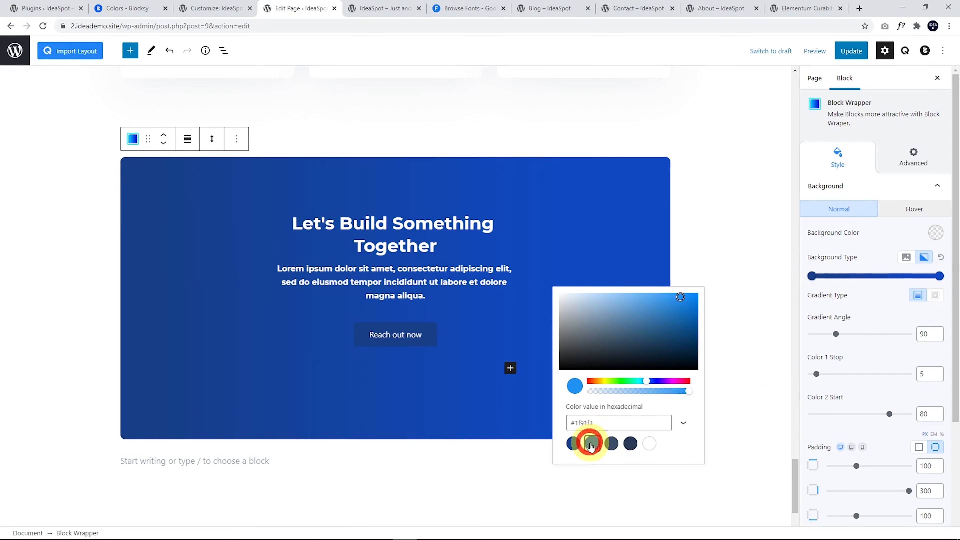
left_click(649, 444)
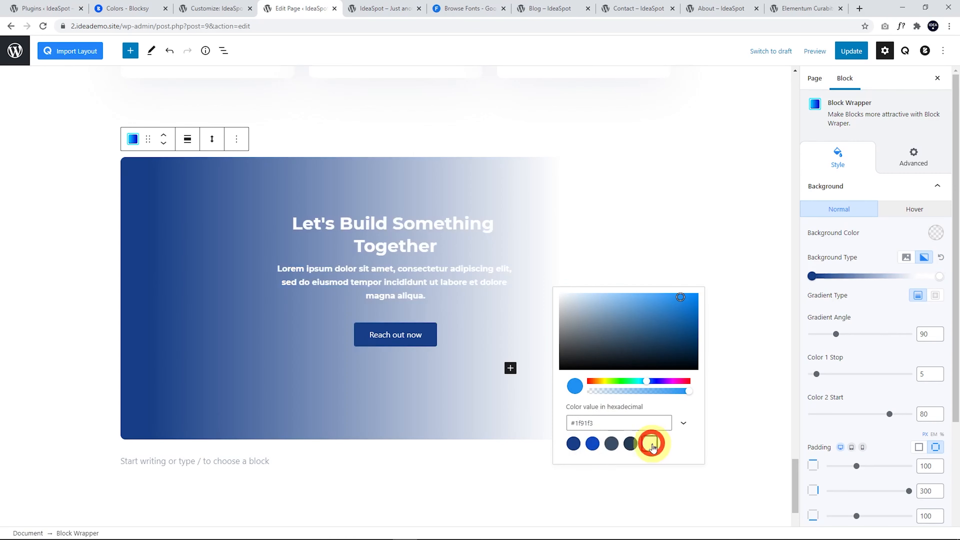
left_click(591, 445)
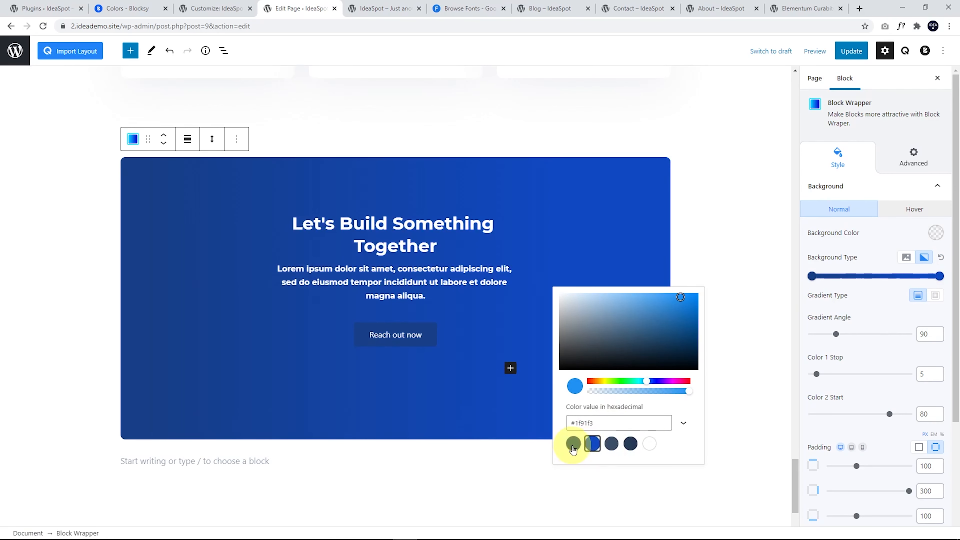
left_click(573, 445)
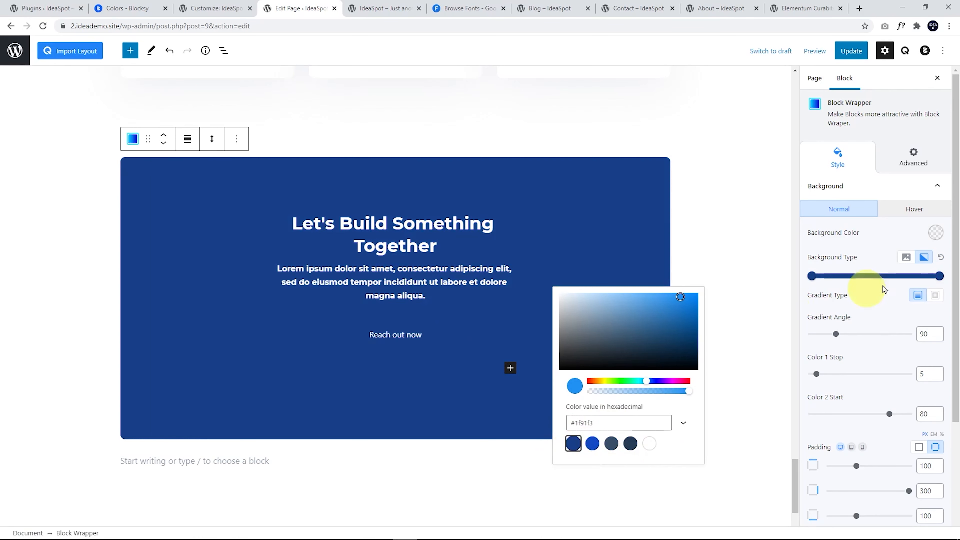
left_click(942, 278)
left_click(941, 276)
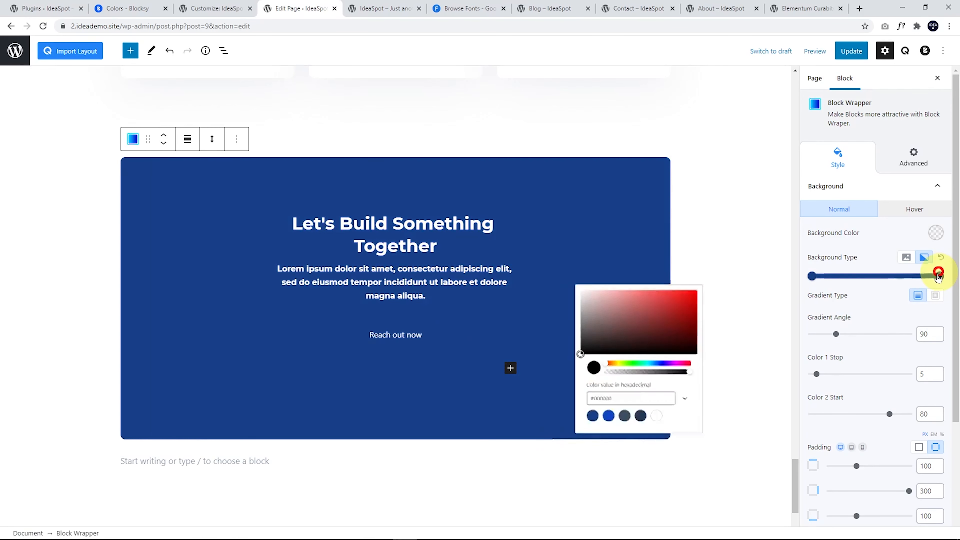
left_click(593, 444)
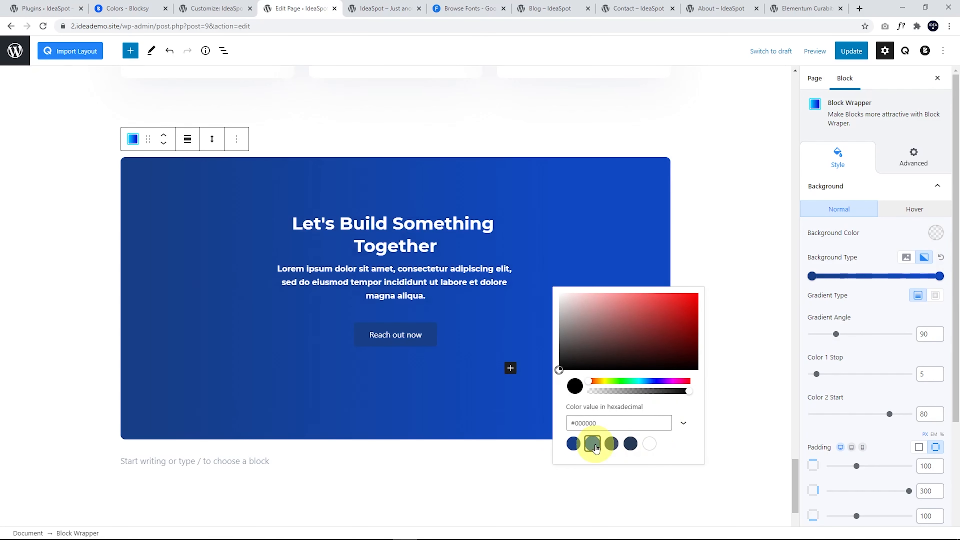
left_click(574, 444)
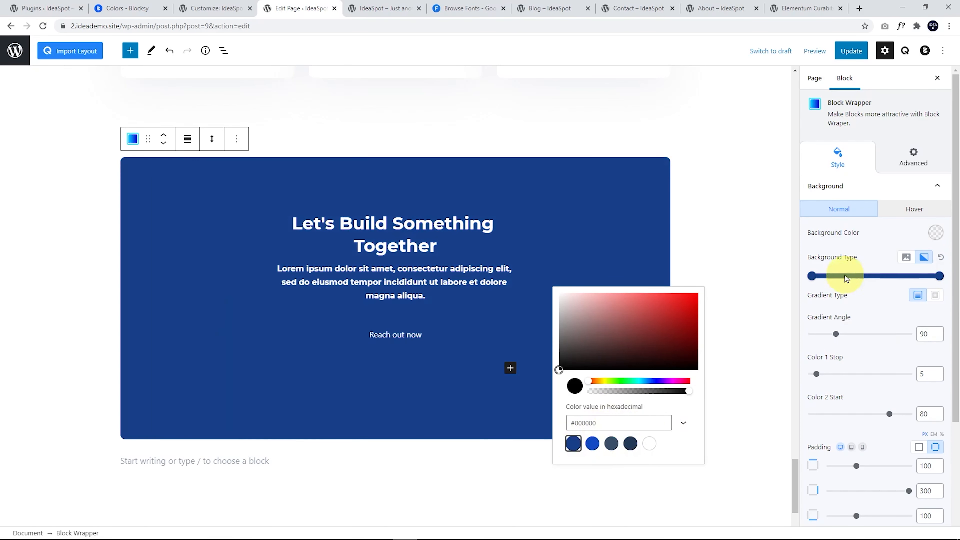
- Set the Let's Build Something Together wrapper's gradient to start with the bright blue and end with the dark navy palette color
left_click(813, 277)
left_click(593, 443)
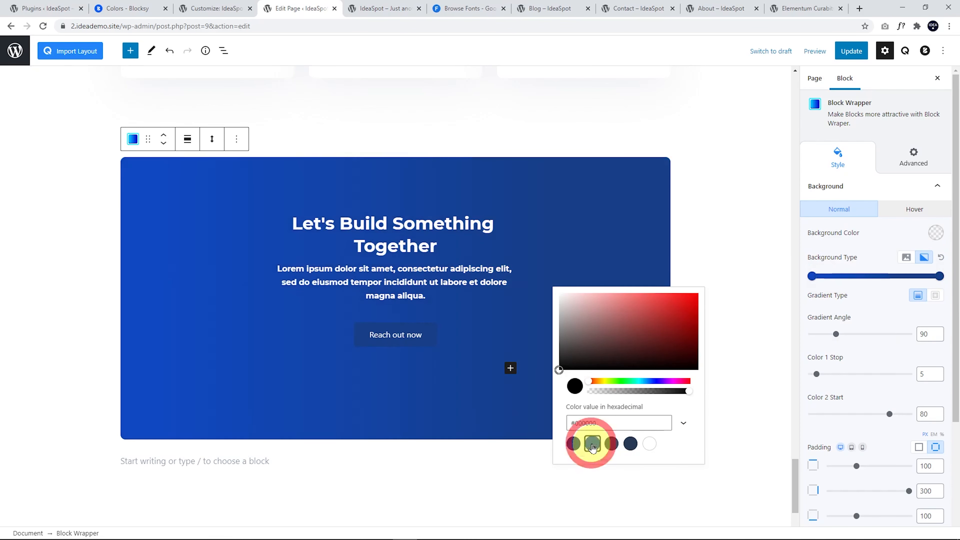
left_click(940, 276)
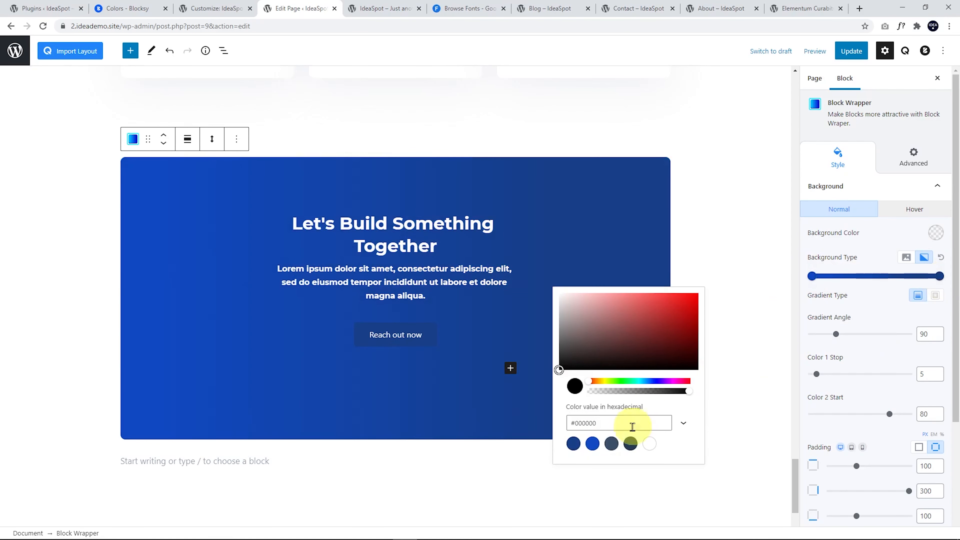
left_click(630, 444)
left_click(467, 476)
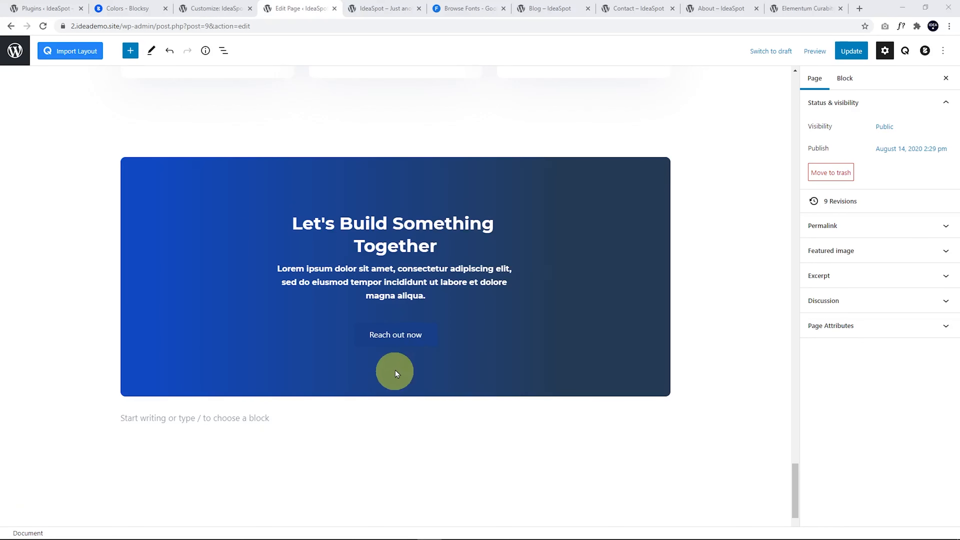
- Set the normal-state border color of the Reach out now button to white
left_click(395, 334)
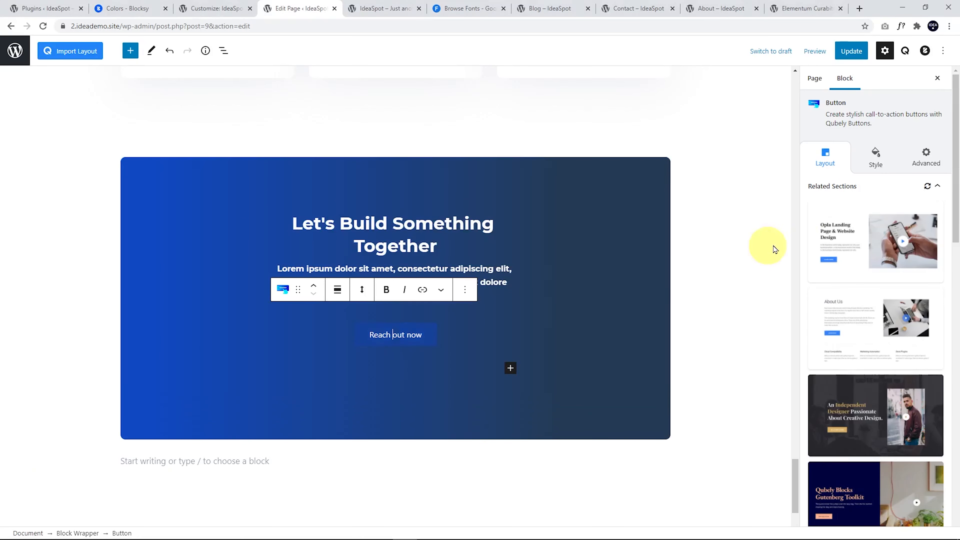
left_click(881, 156)
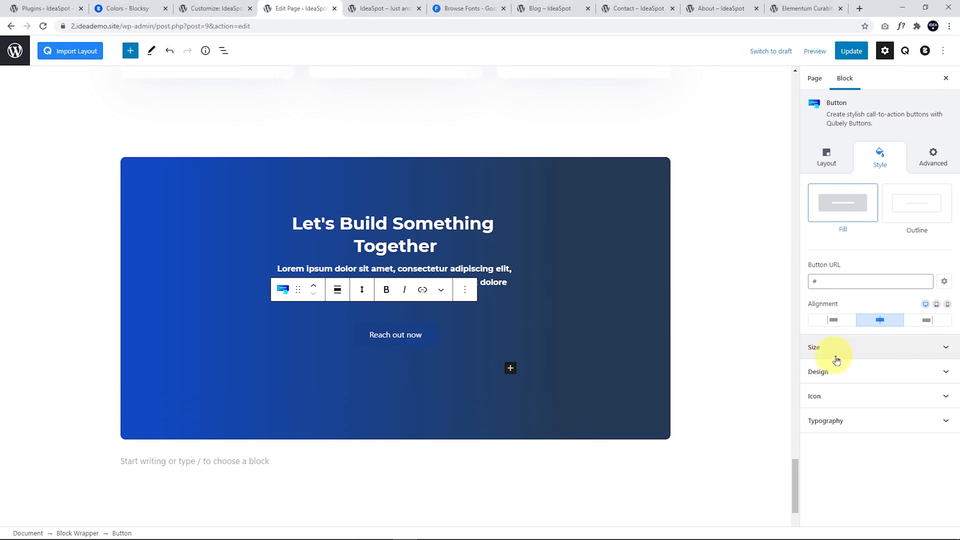
left_click(838, 371)
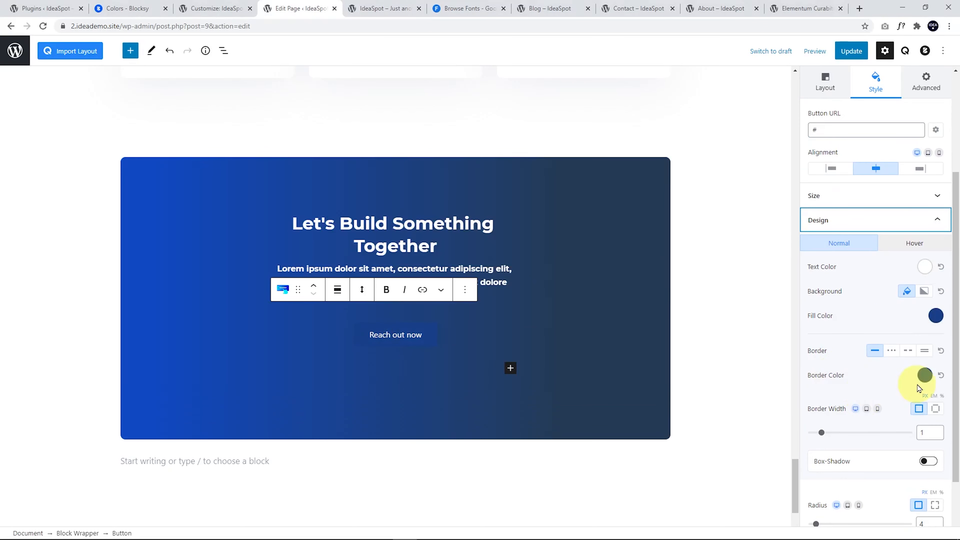
left_click(925, 376)
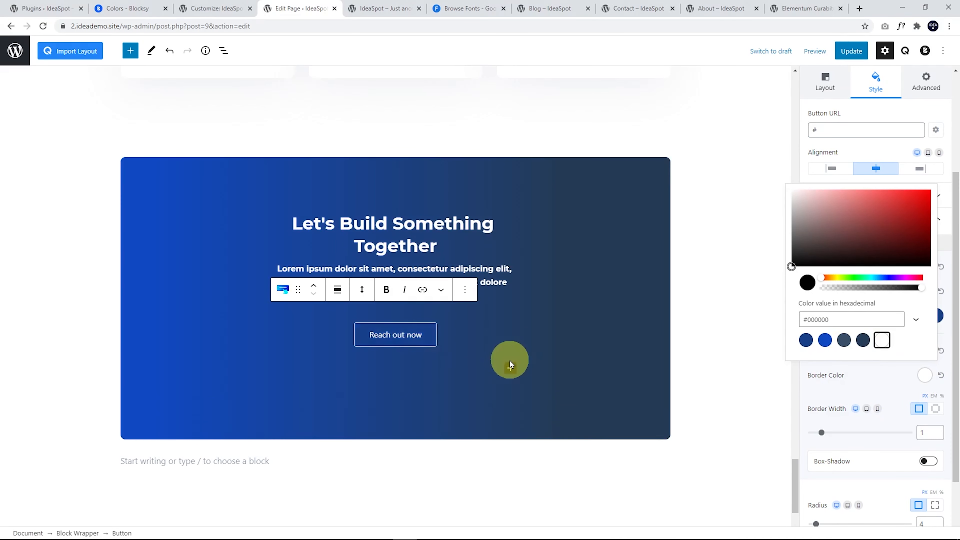
left_click(835, 376)
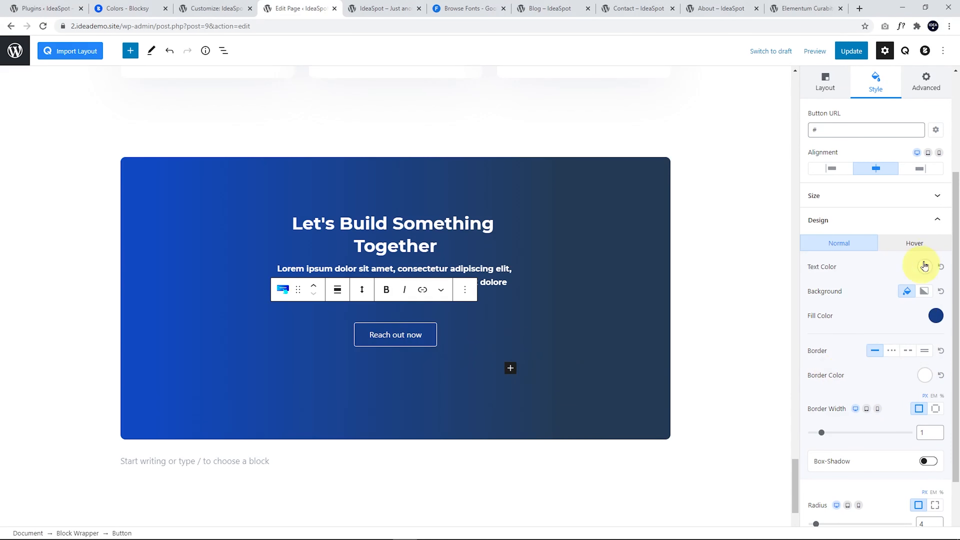
- Set the Reach out now button's hover border color to white and update the page
left_click(921, 244)
left_click(925, 359)
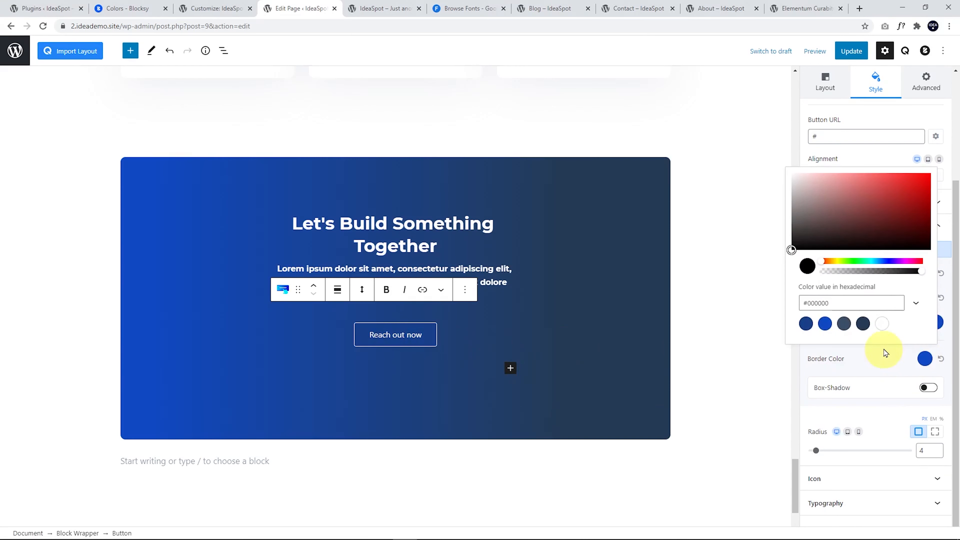
left_click(884, 324)
left_click(851, 374)
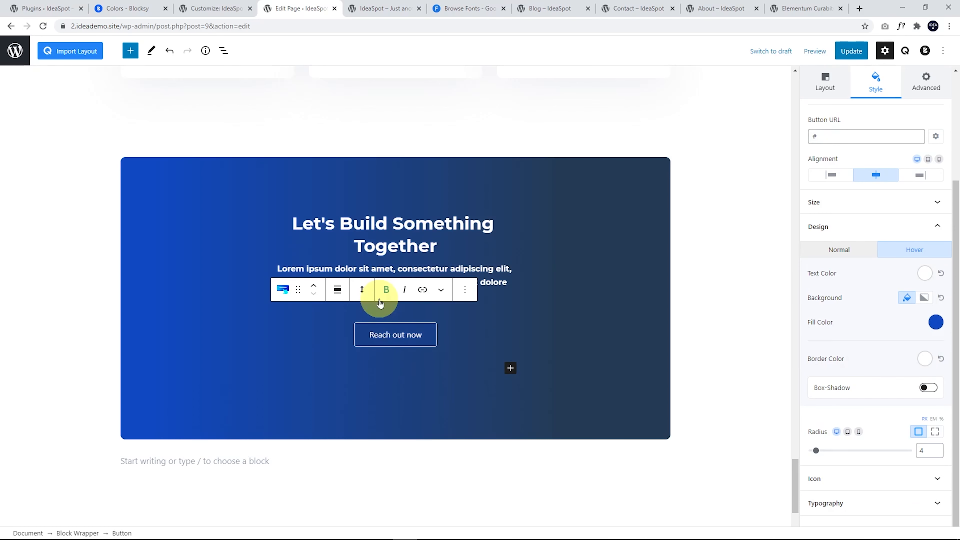
left_click(858, 56)
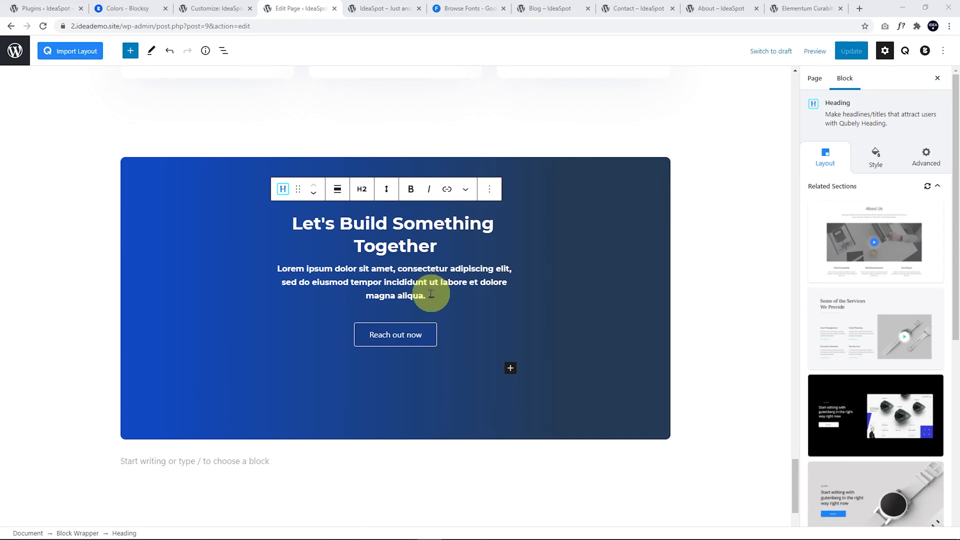
- Replace the call-to-action's placeholder text with "Let's learn to build with WordPress. With Free tutorials every week."
left_click_drag(432, 293, 283, 271)
type("Let's learn to build with WordPress")
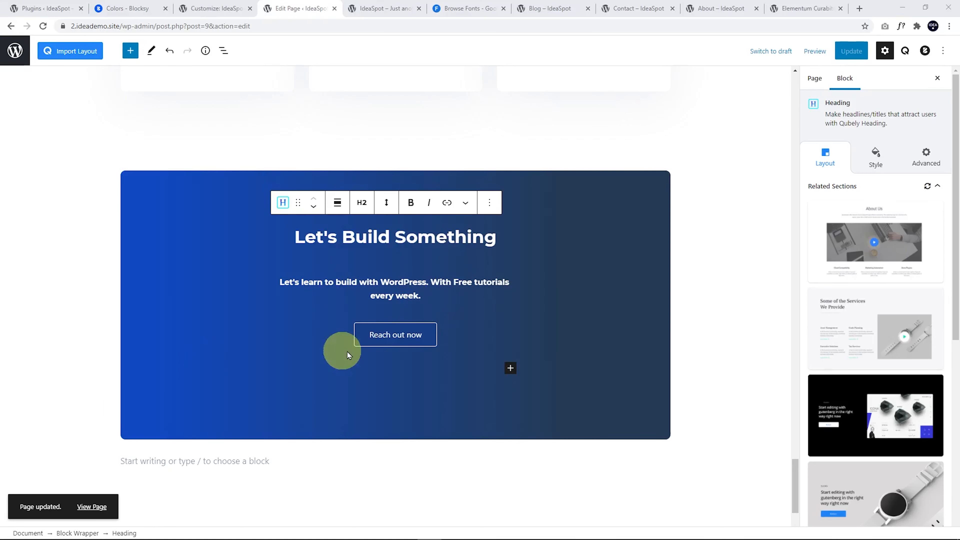
left_click(403, 334)
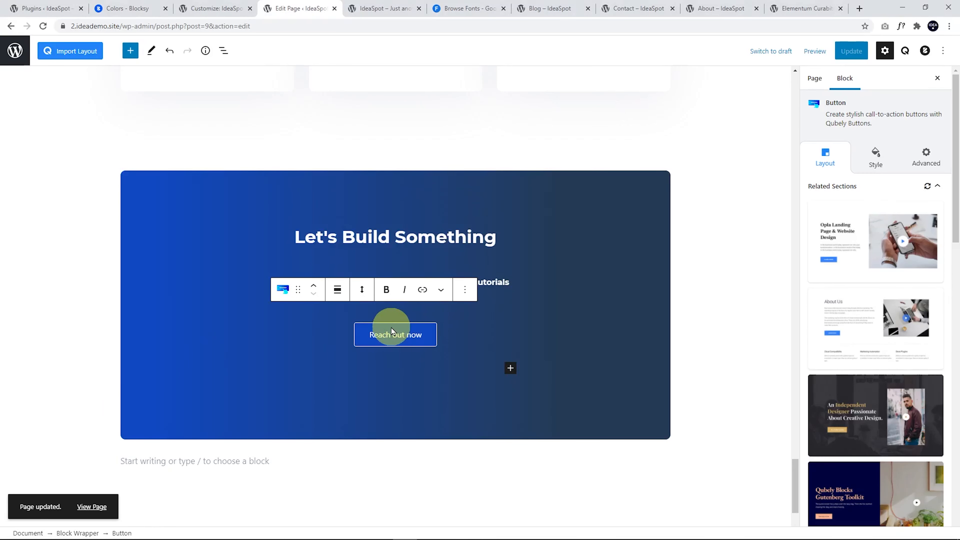
left_click(877, 156)
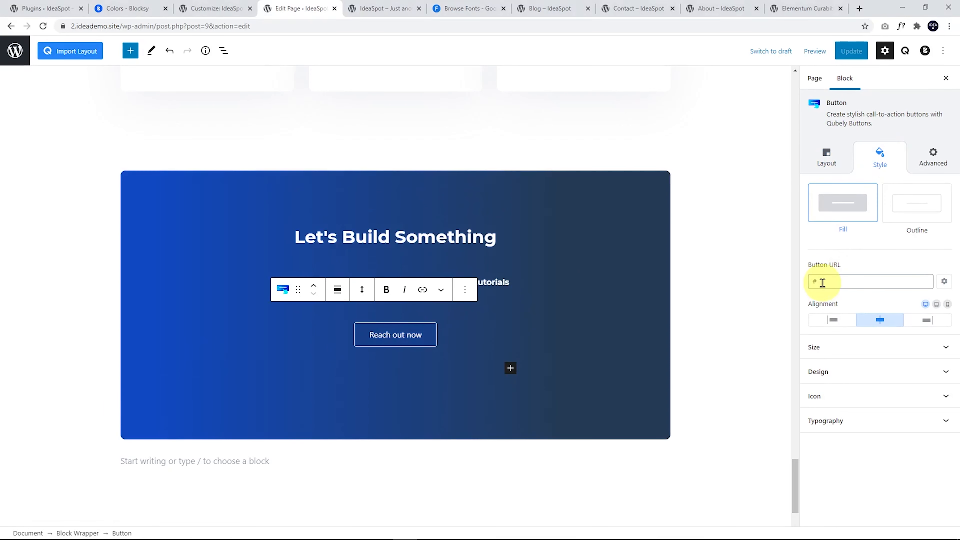
key("ctrl+Tab")
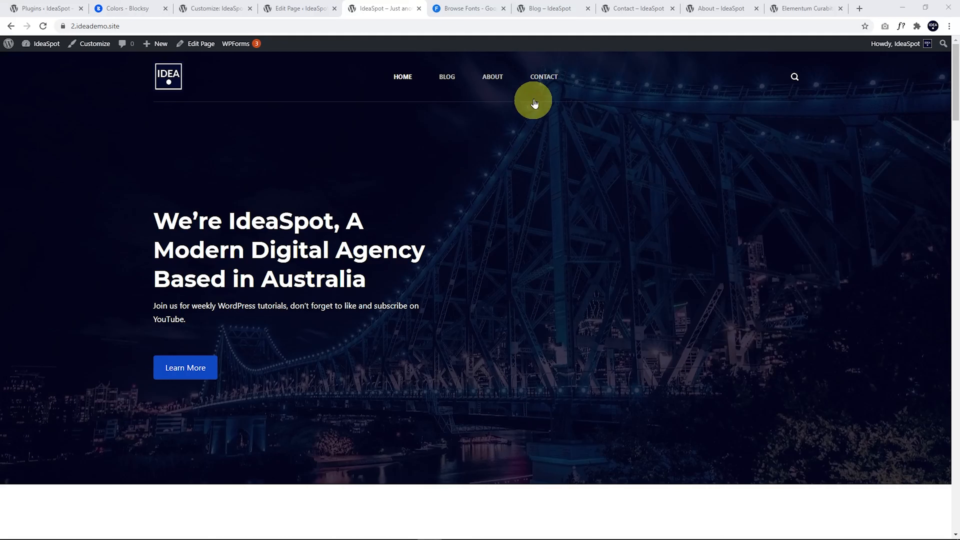
right_click(537, 75)
left_click(598, 137)
left_click(290, 8)
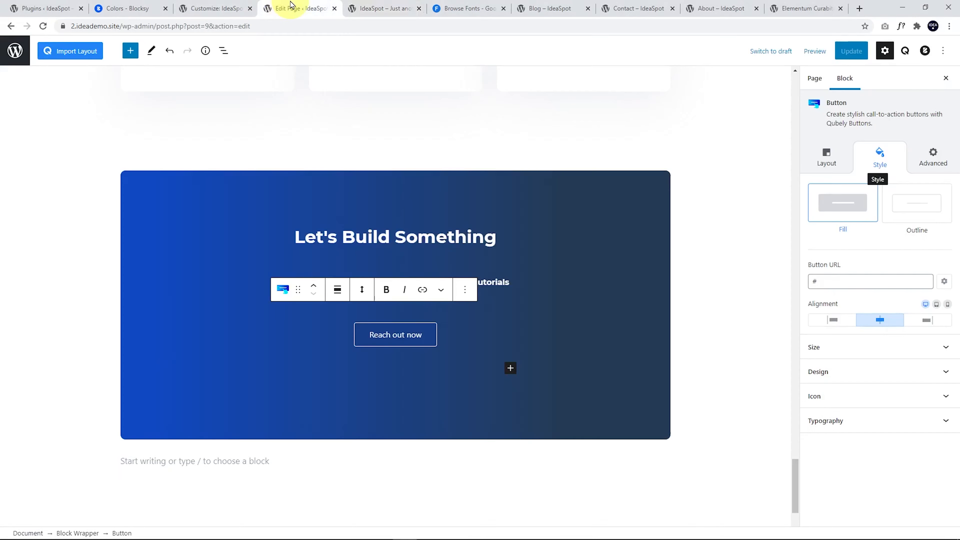
left_click_drag(832, 281, 804, 281)
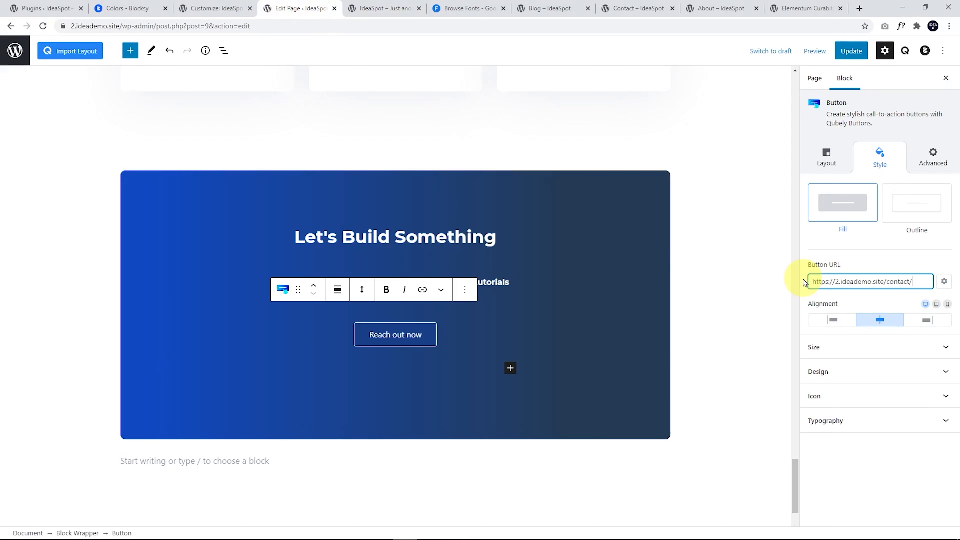
left_click(868, 55)
- Change the title of the Web Design info box in the What we do section to "Web Tutorials"
scroll(253, 427, "up", 10)
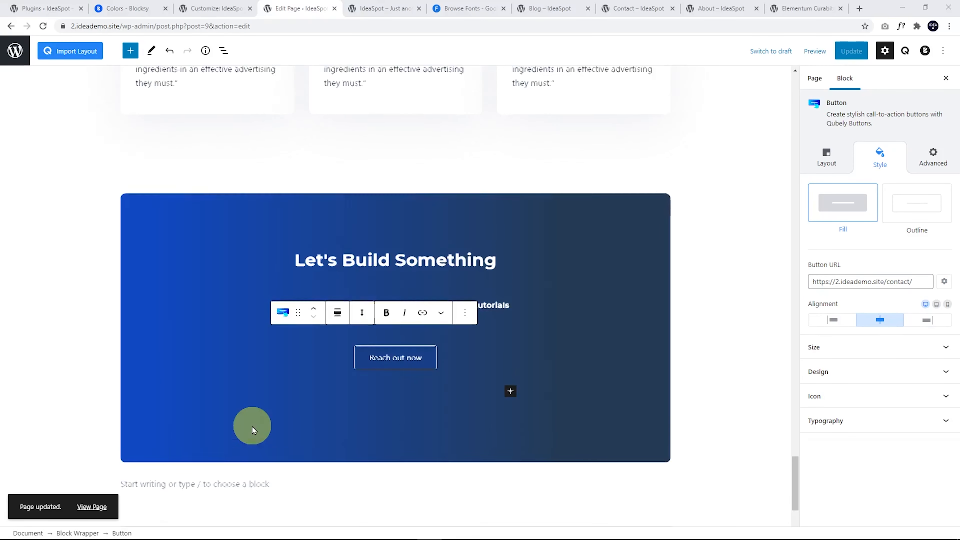
scroll(253, 429, "up", 15)
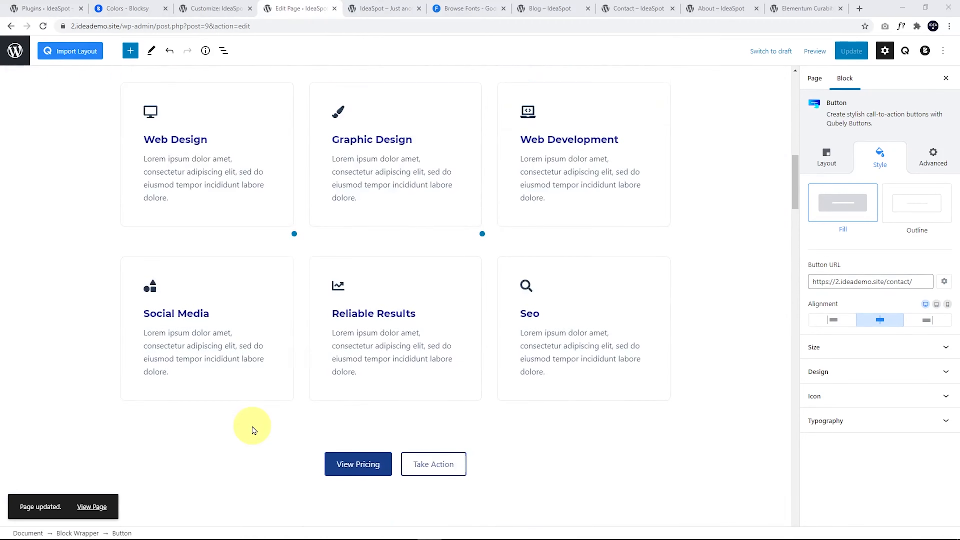
scroll(253, 428, "down", 6)
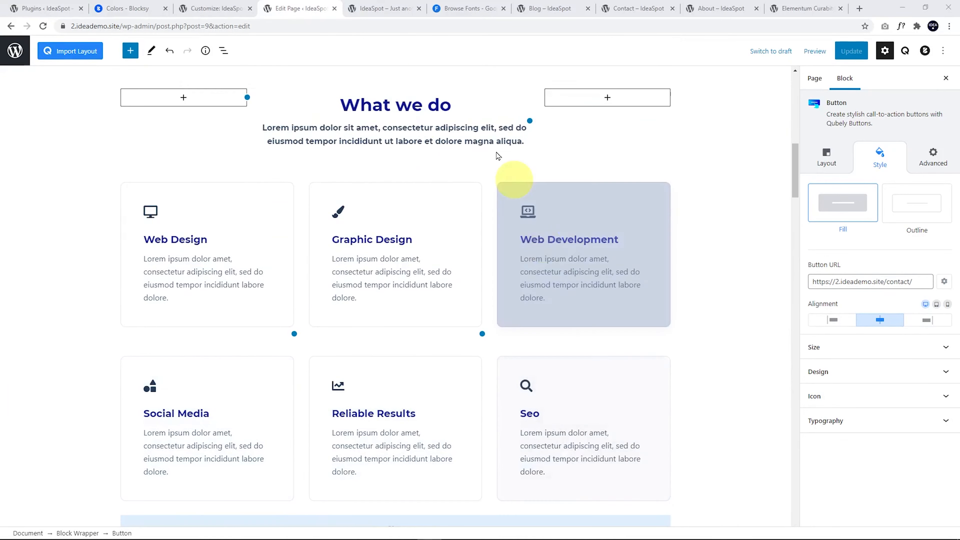
left_click(211, 266)
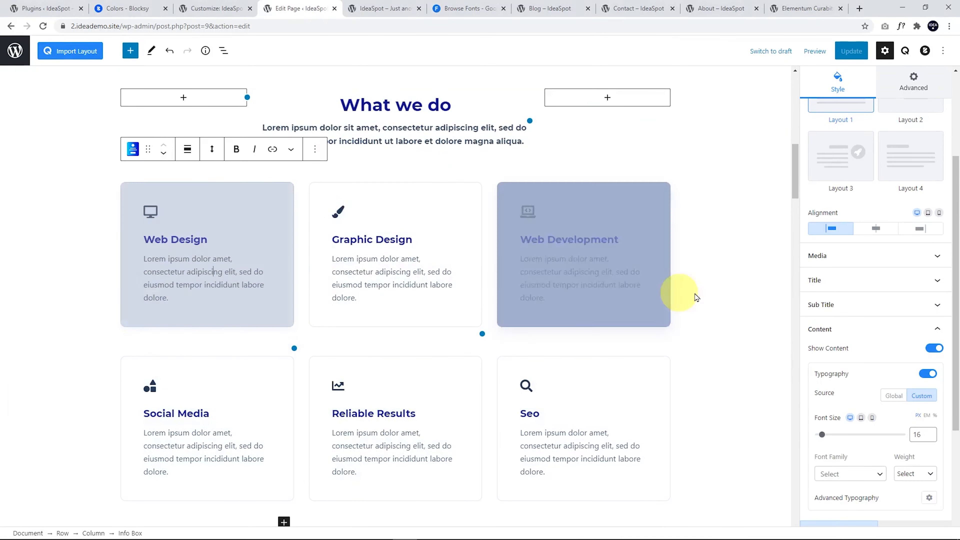
scroll(939, 273, "up", 3)
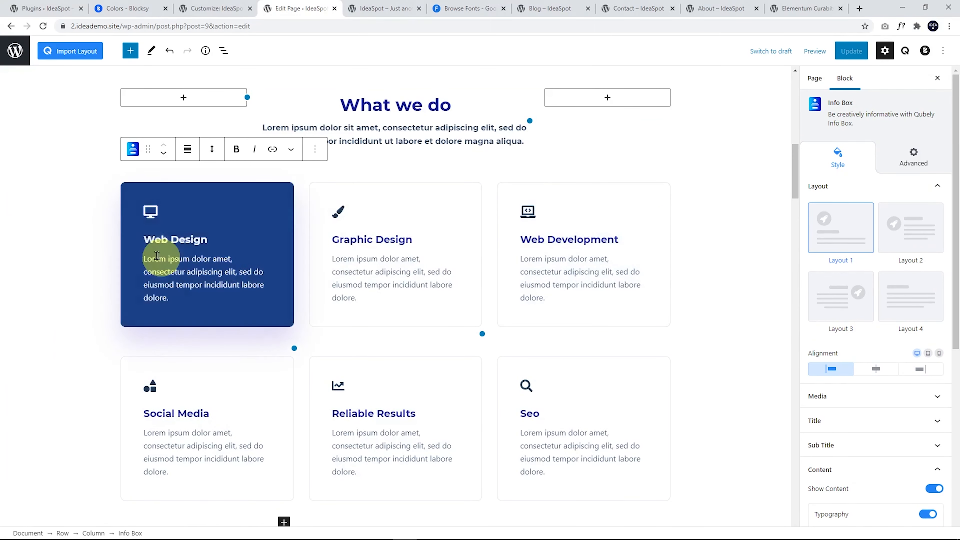
left_click(175, 239)
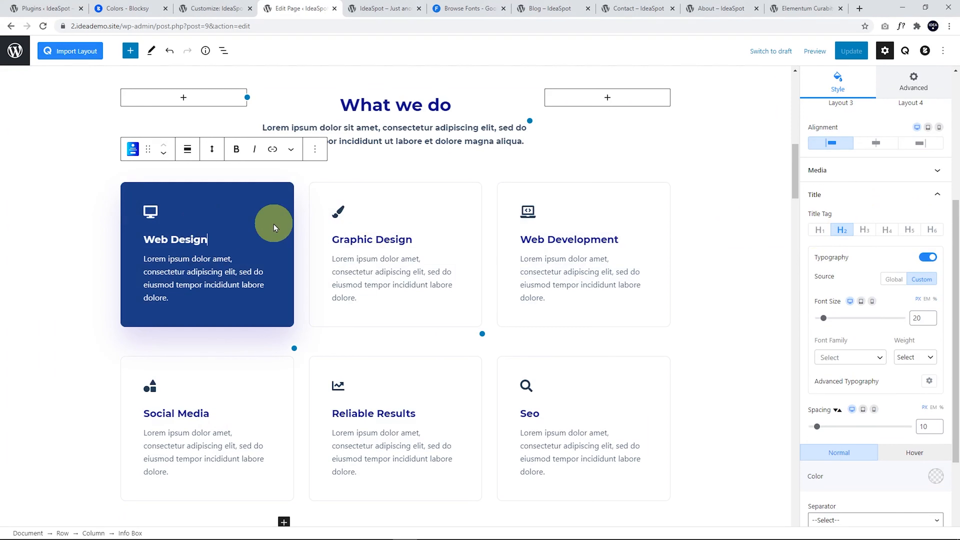
left_click(193, 242)
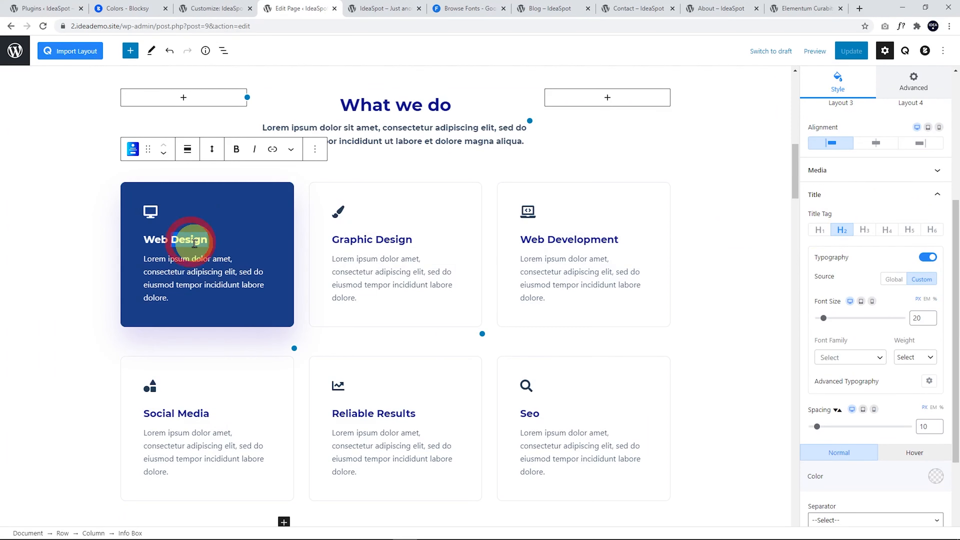
type("TUt")
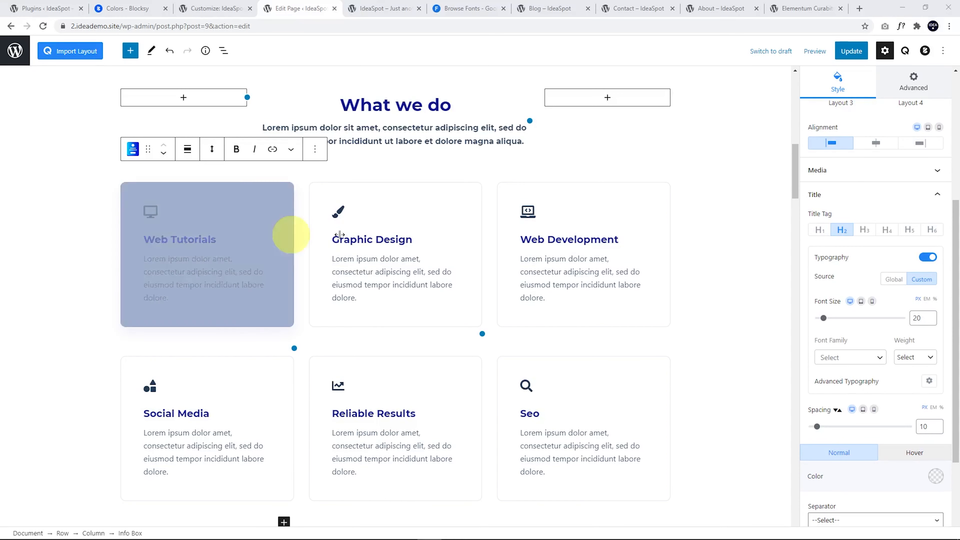
- Search the icons for "boo", give the Web Tutorials info box the open book icon, and update the page
left_click(850, 171)
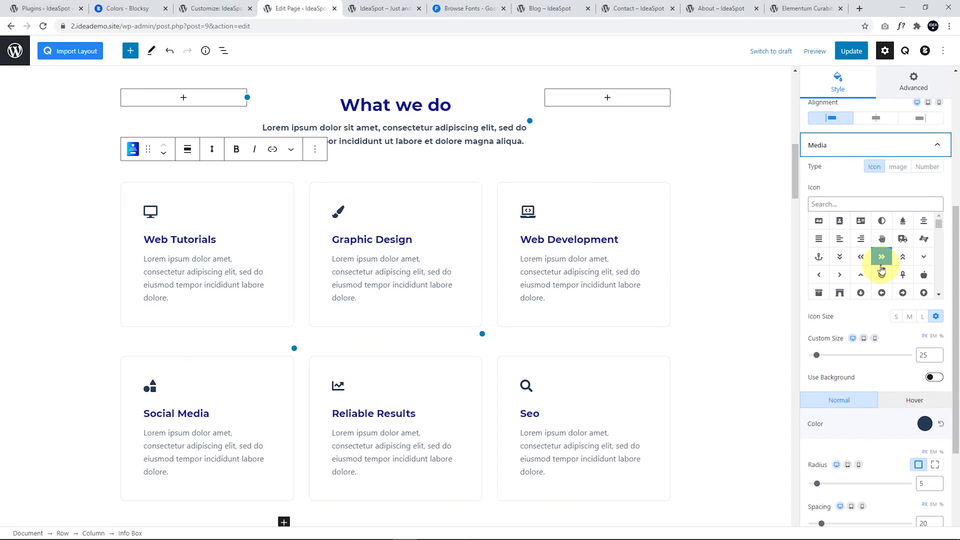
left_click(853, 219)
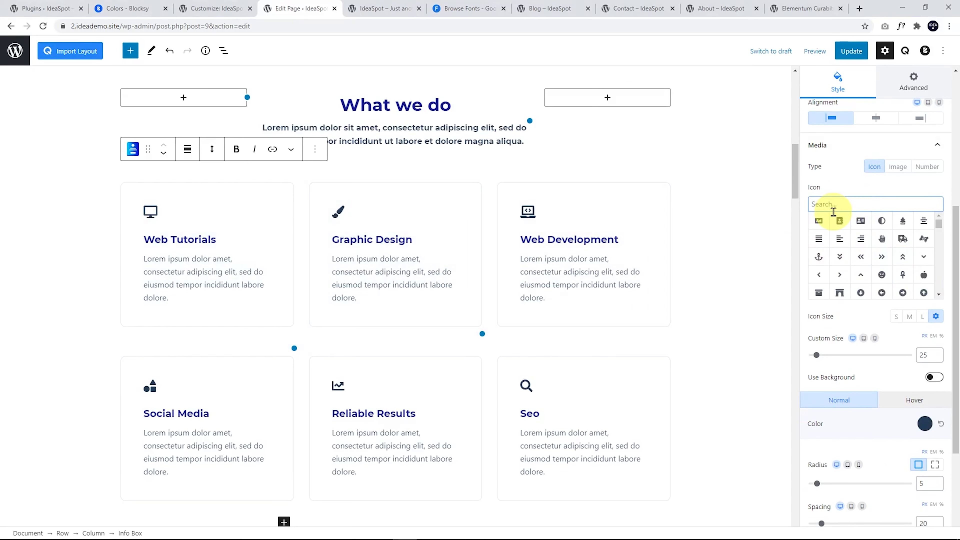
type("boo")
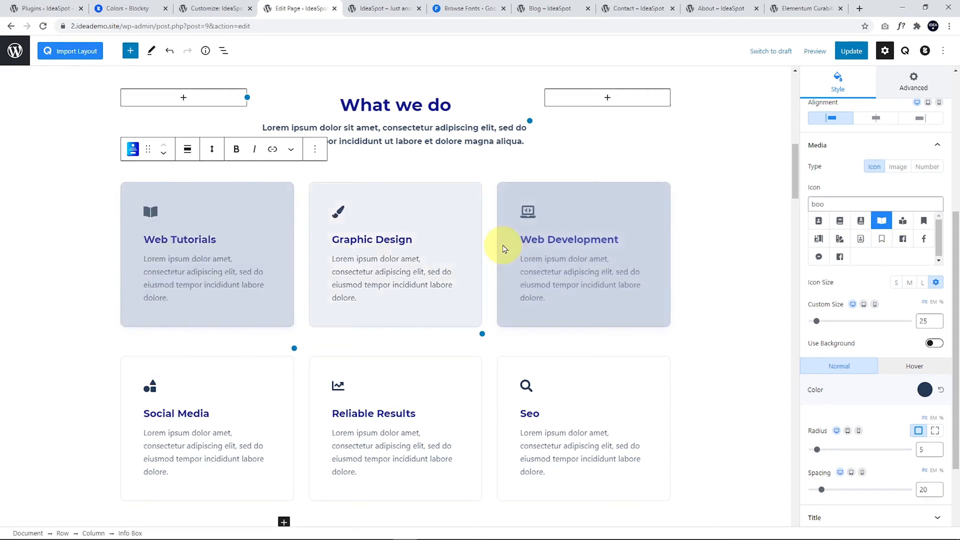
left_click(849, 52)
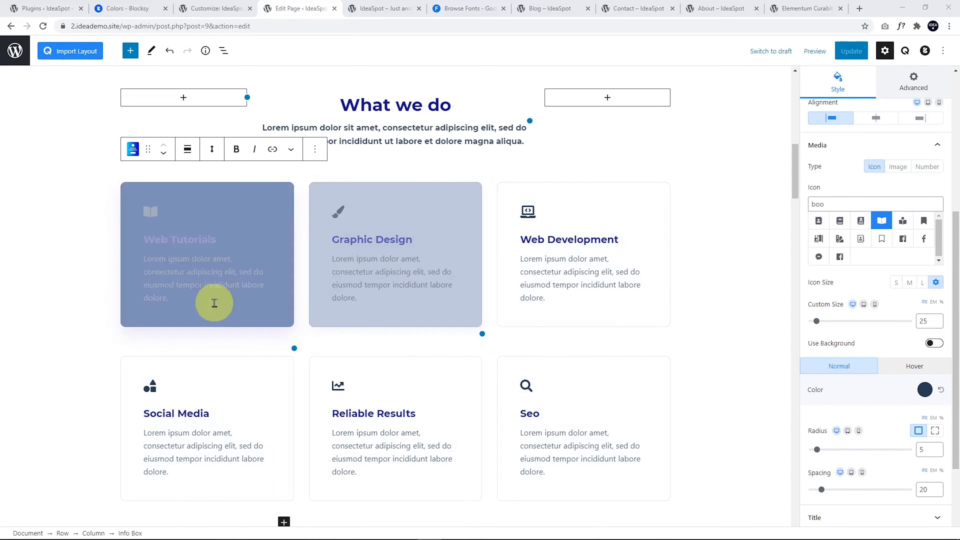
- Replace the What we do subtitle with "We teach you how to use all the best WordPress hosting, pluings, and themes with free videos.."
scroll(493, 314, "up", 4)
left_click(496, 289)
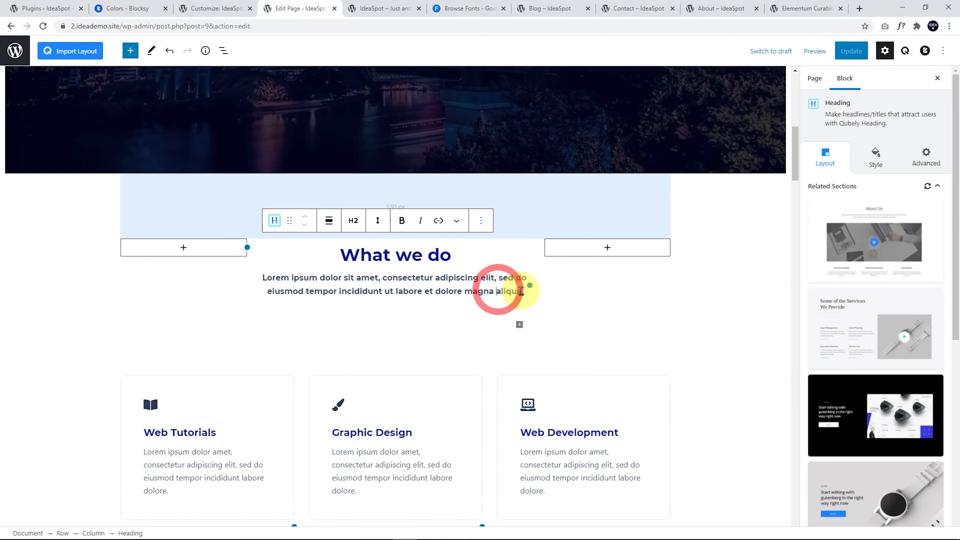
left_click_drag(522, 292, 253, 279)
type("We teach you how to use all the best WordPress hosting, pluings, and themes with free videos..")
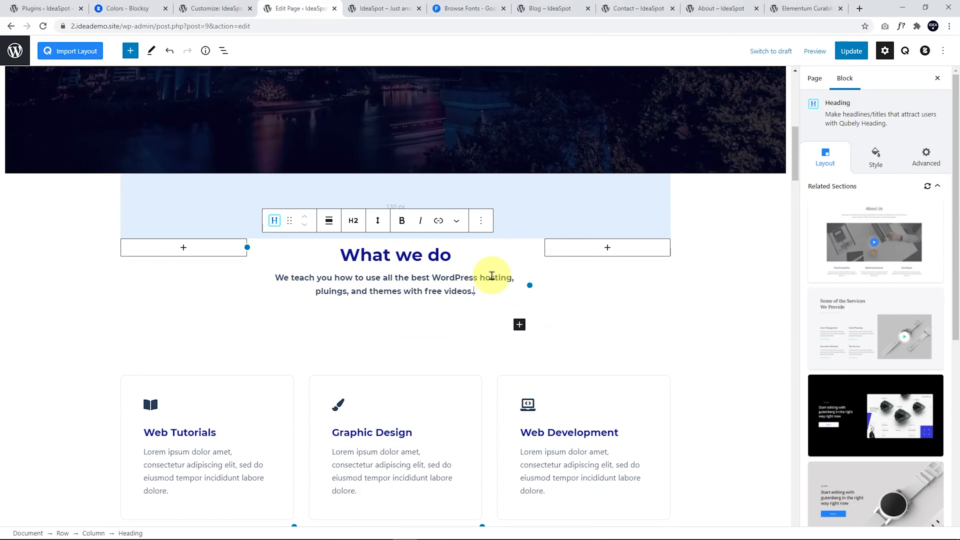
- Correct "pluings" to "plugins" in the What we do subtitle and update the page
scroll(482, 306, "up", 1)
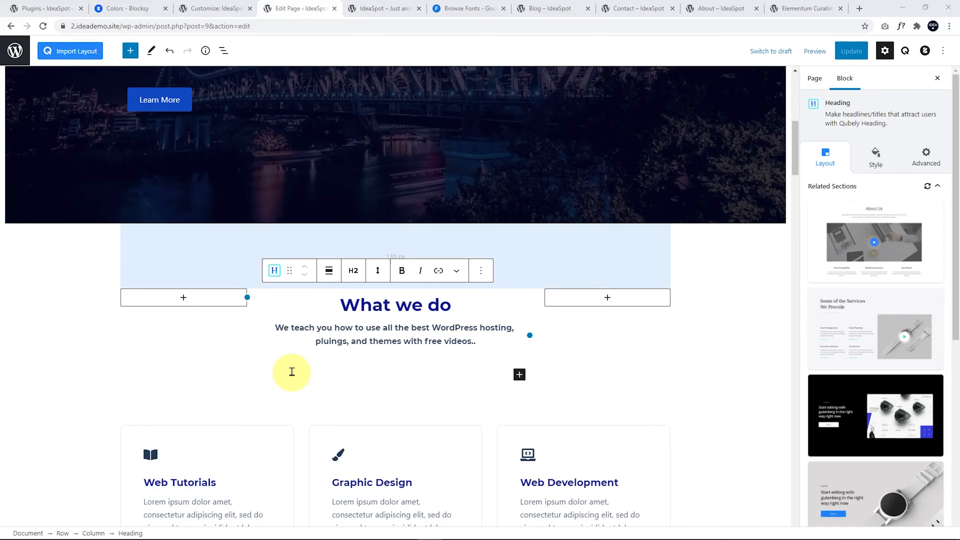
double_click(322, 342)
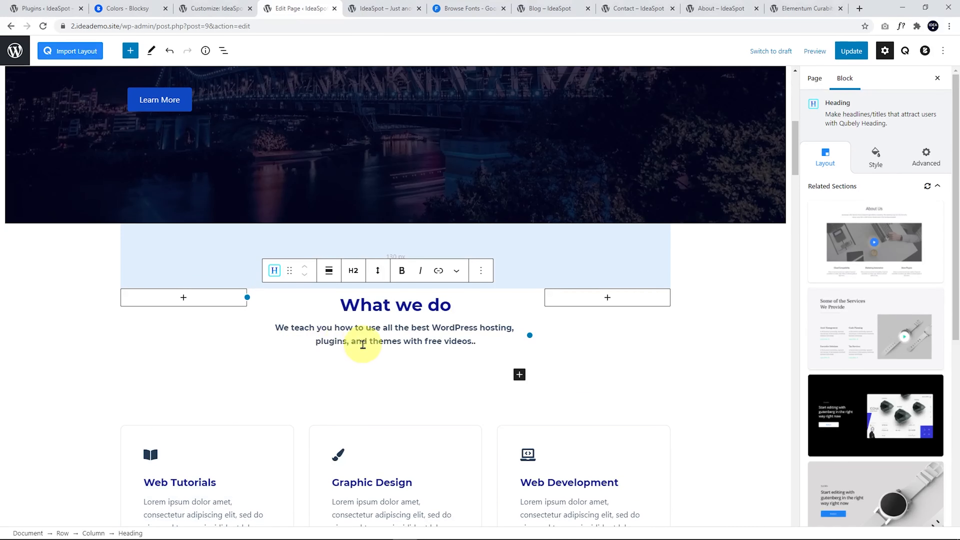
left_click(853, 49)
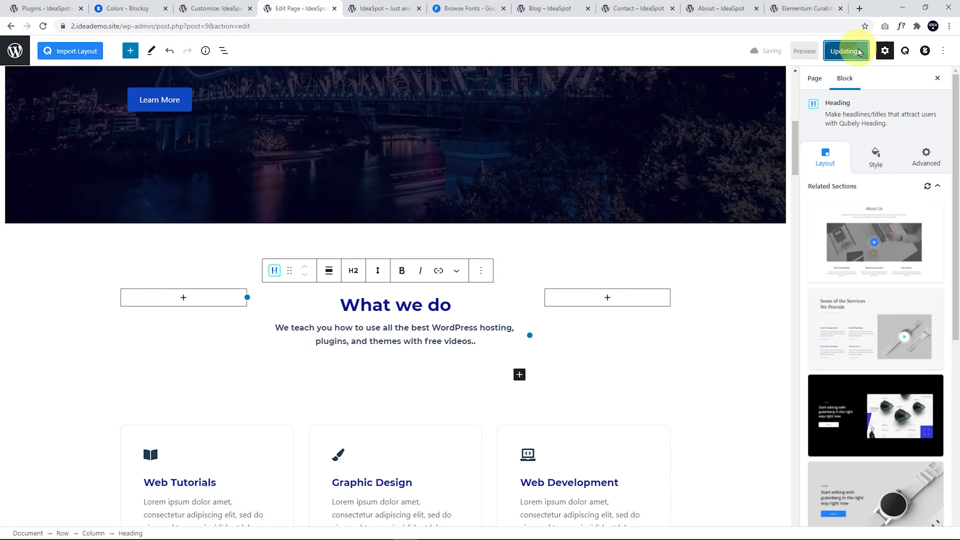
scroll(323, 314, "down", 4)
scroll(323, 314, "down", 14)
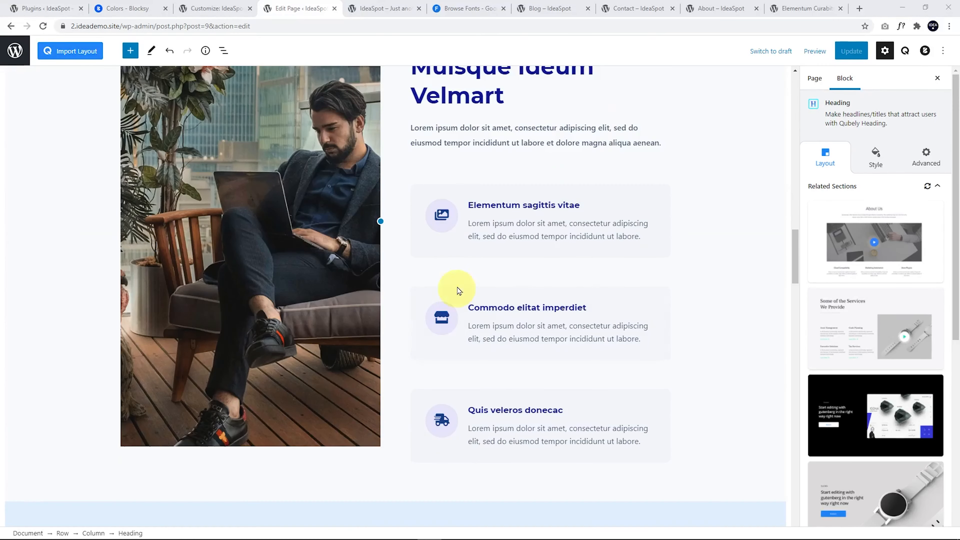
- Replace the background image of the column beside the Quisvarius Buam heading with me.jpg from the media library
left_click(231, 224)
scroll(245, 227, "up", 2)
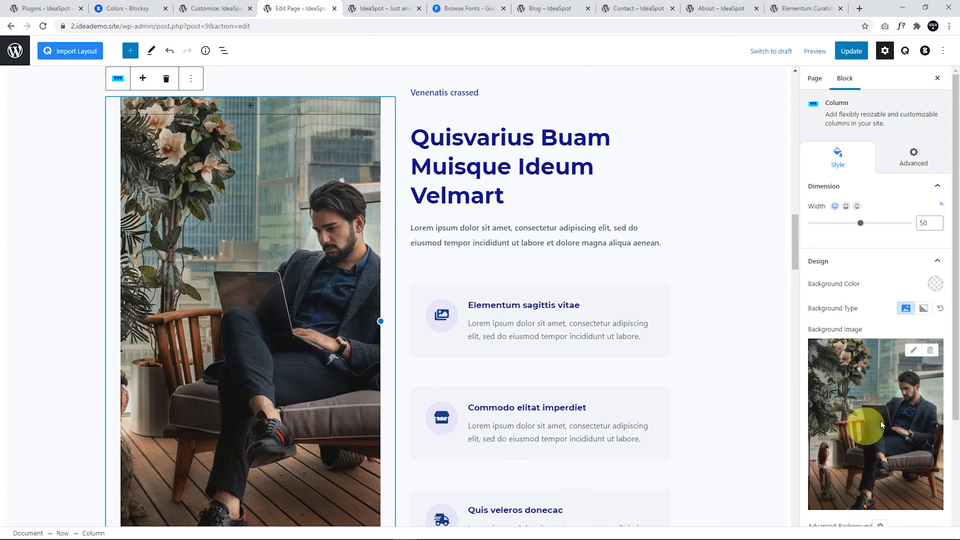
left_click(913, 352)
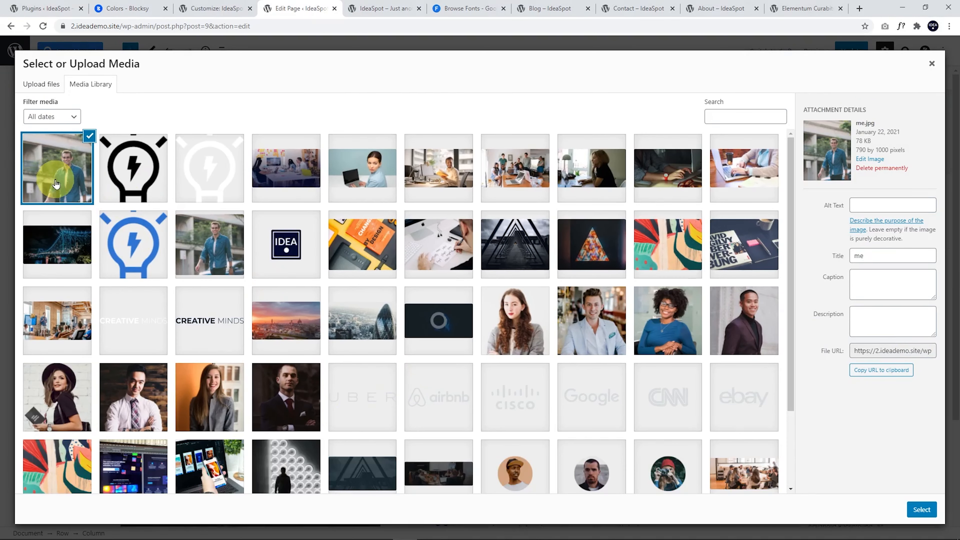
left_click(921, 508)
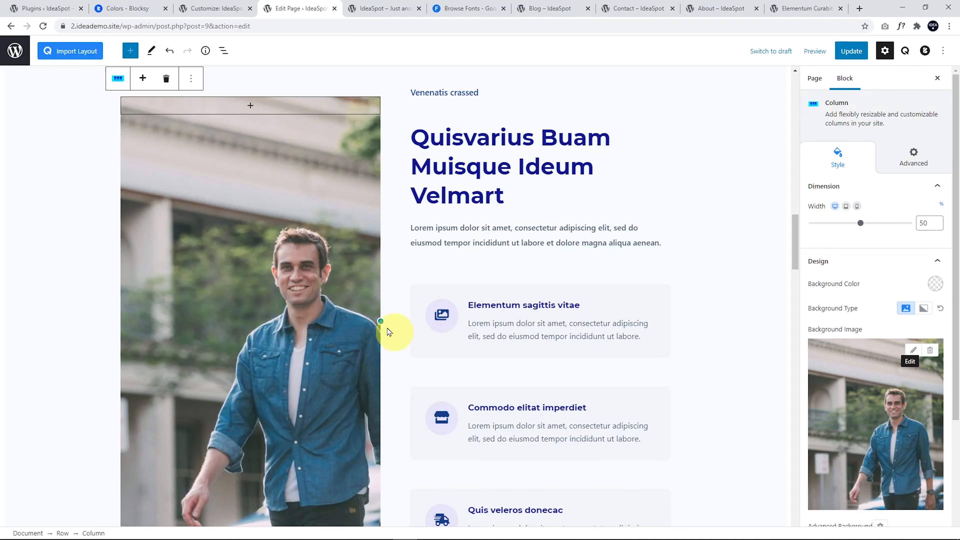
scroll(262, 343, "down", 2)
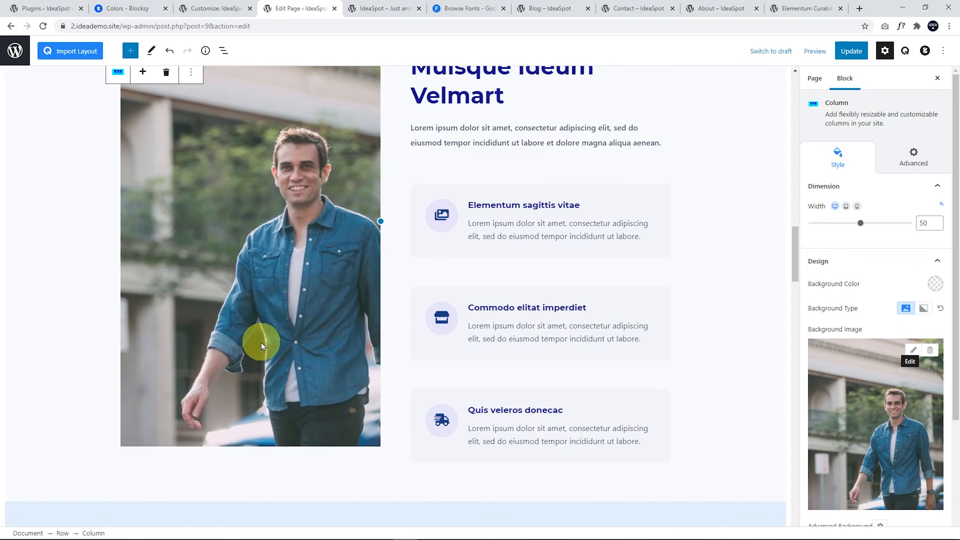
scroll(272, 359, "up", 1)
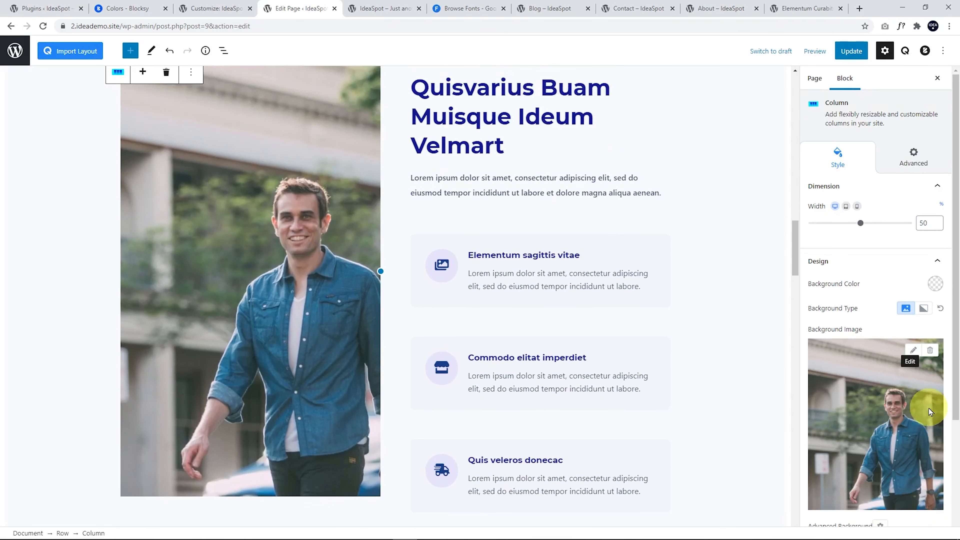
- Set the background position of the column's image to Right Center and update the page
scroll(929, 408, "down", 3)
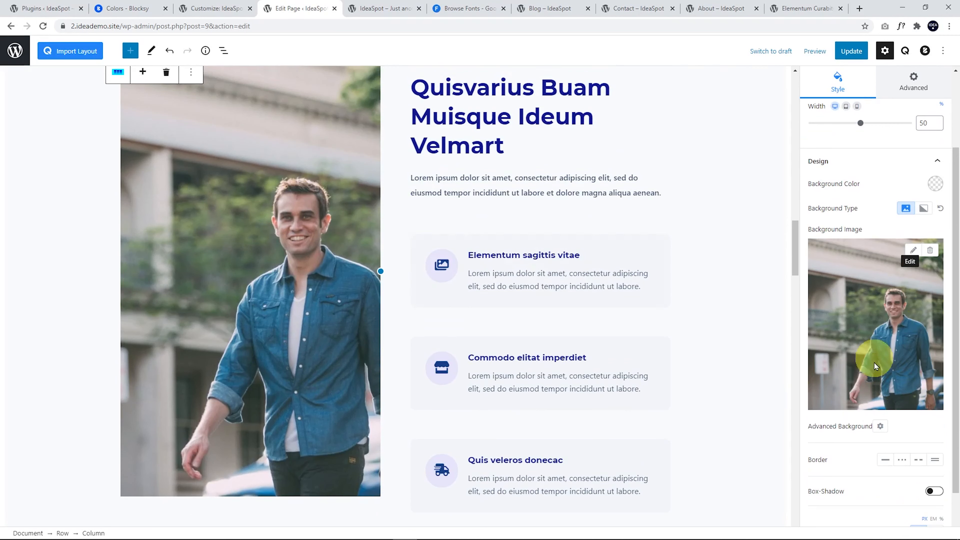
left_click(881, 427)
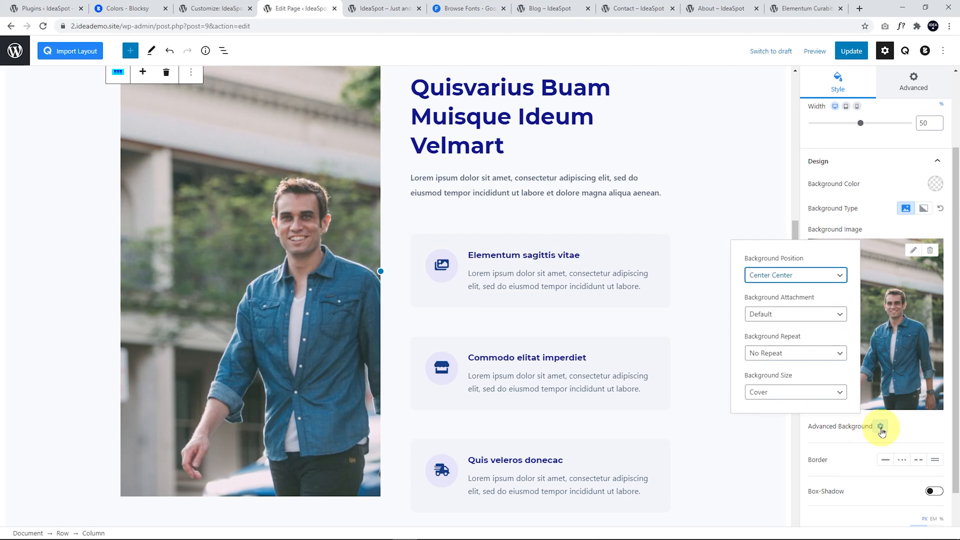
left_click(781, 279)
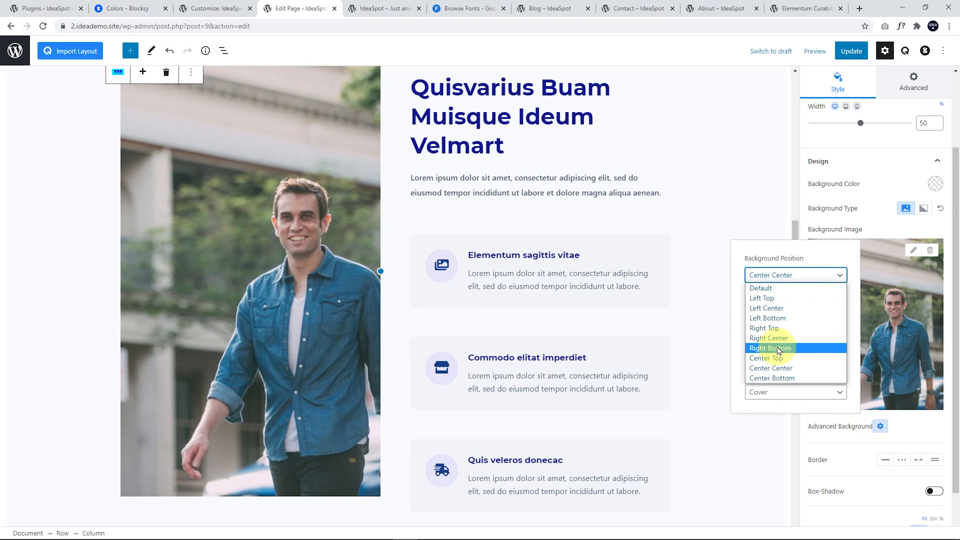
left_click(772, 338)
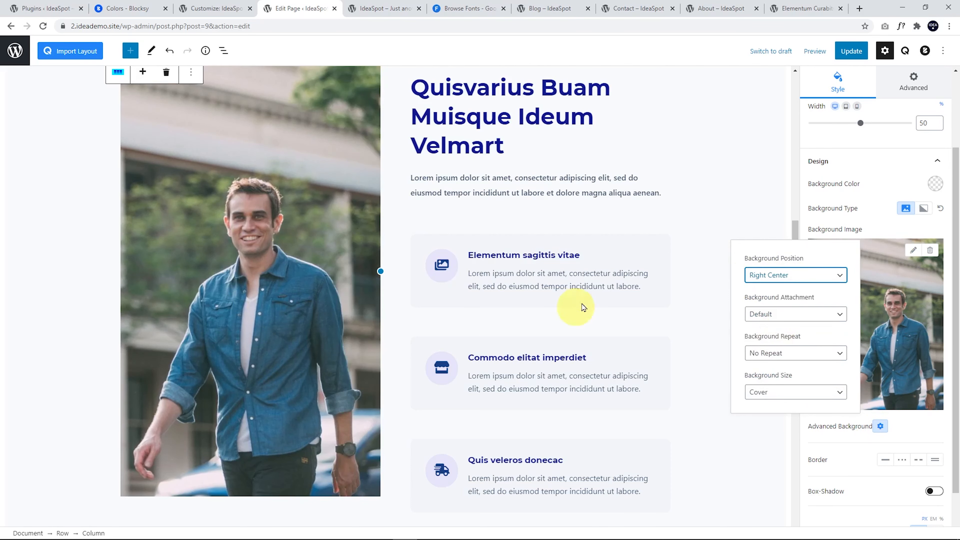
left_click(848, 51)
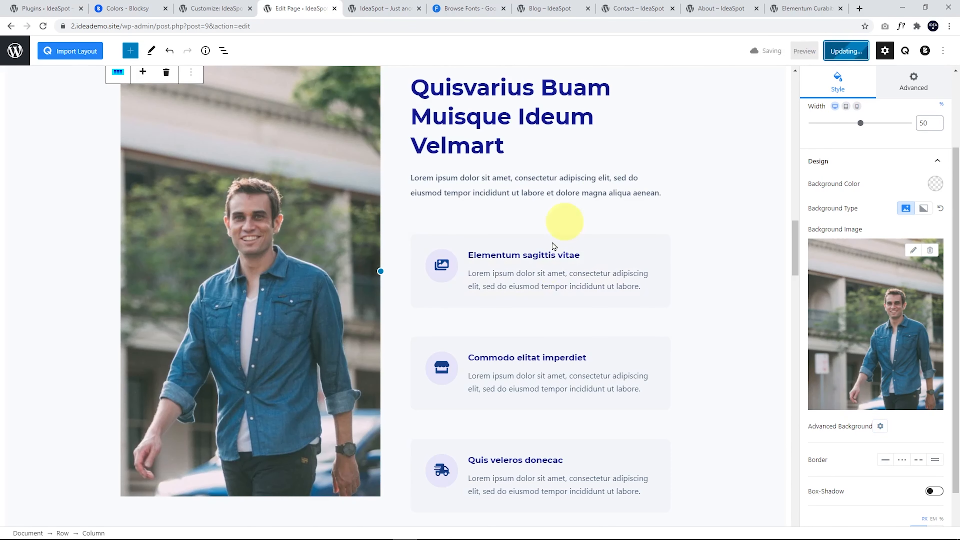
- Give the Elementum sagittis vitae info box the @ icon and update the page
left_click(517, 286)
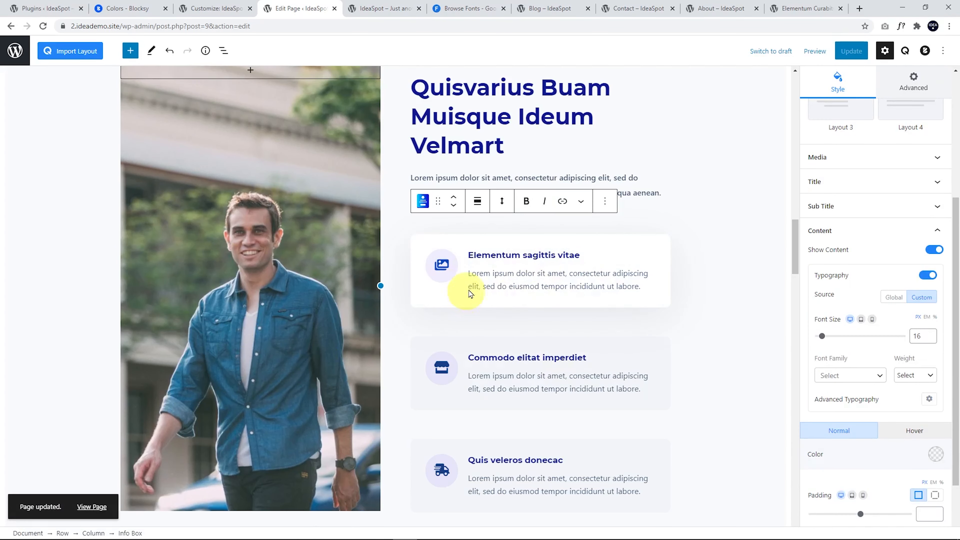
scroll(919, 314, "up", 5)
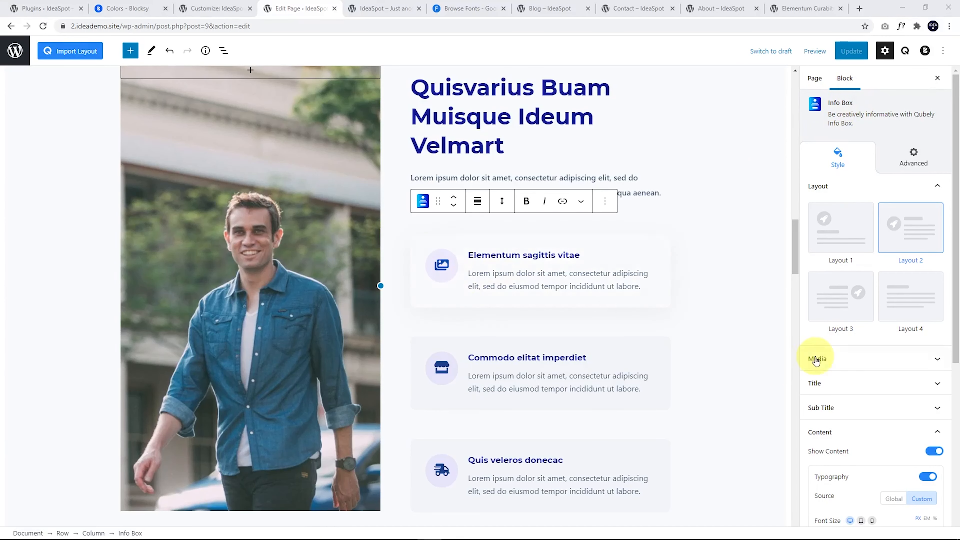
left_click(827, 358)
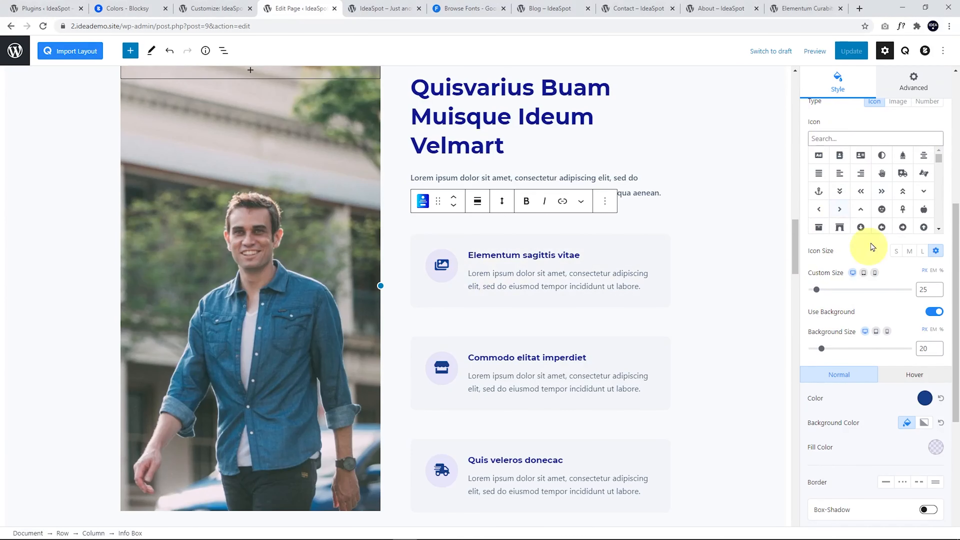
scroll(881, 197, "down", 5)
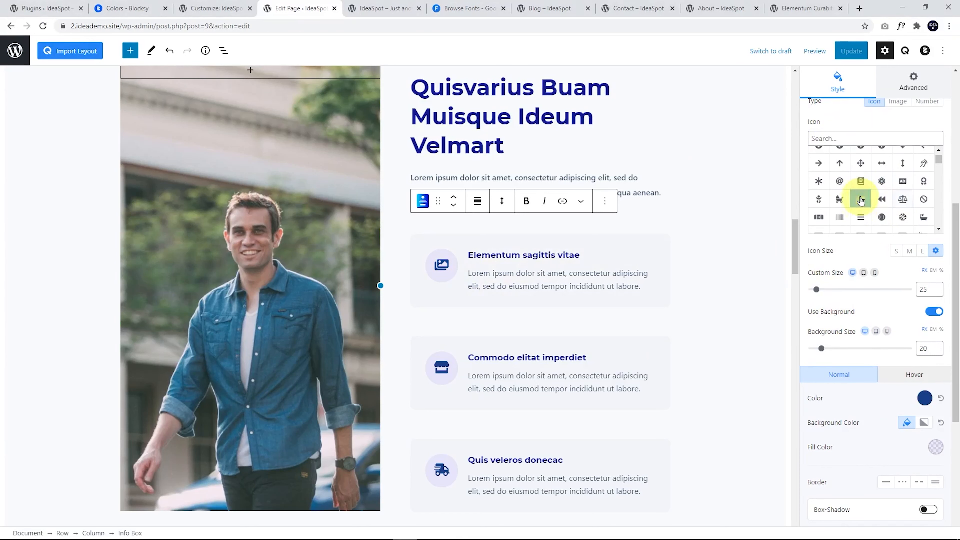
left_click(840, 180)
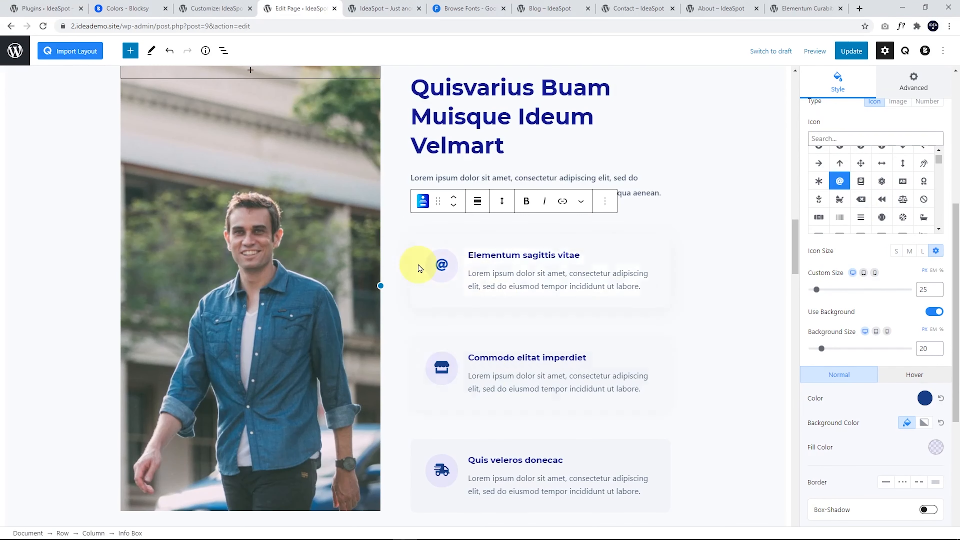
left_click(857, 53)
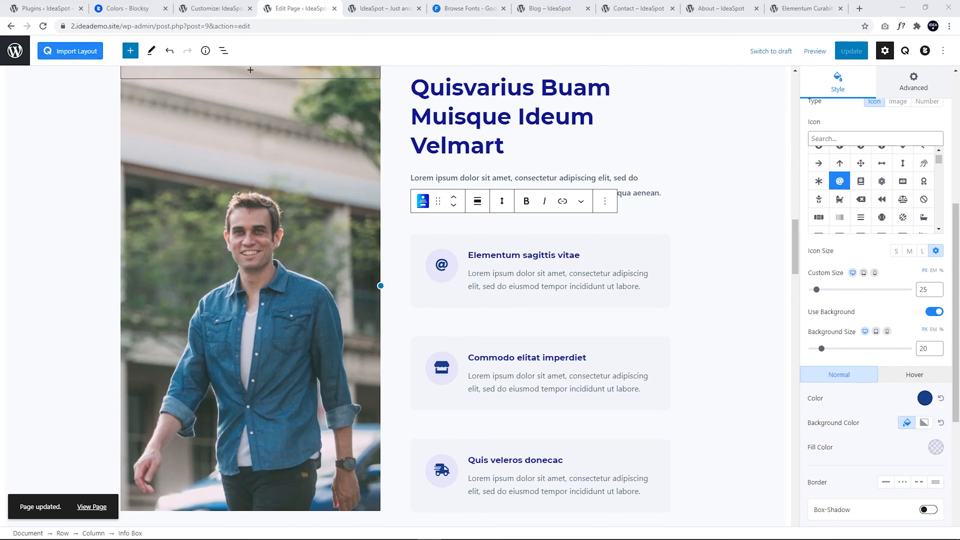
- View the published home page and check the What we do section and the section with the new photo
left_click(100, 511)
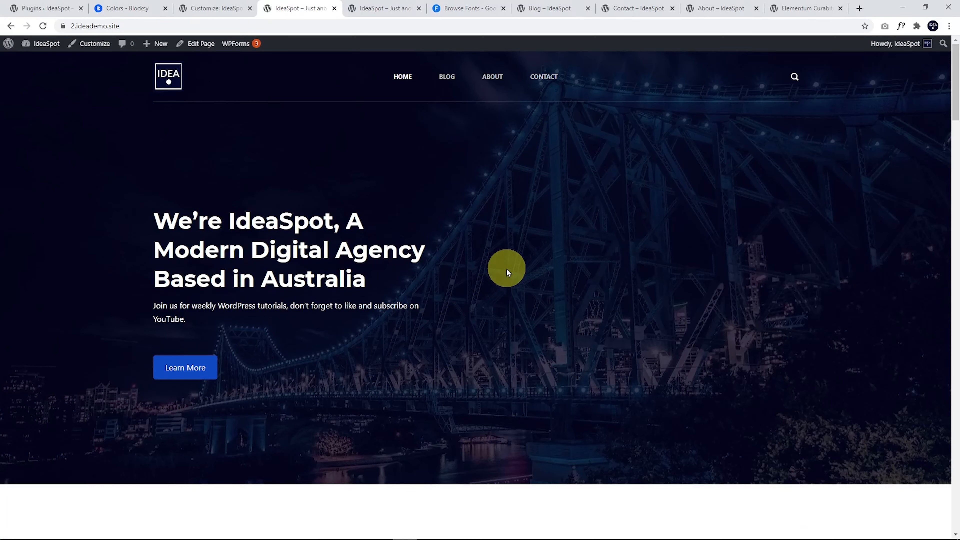
scroll(477, 262, "down", 6)
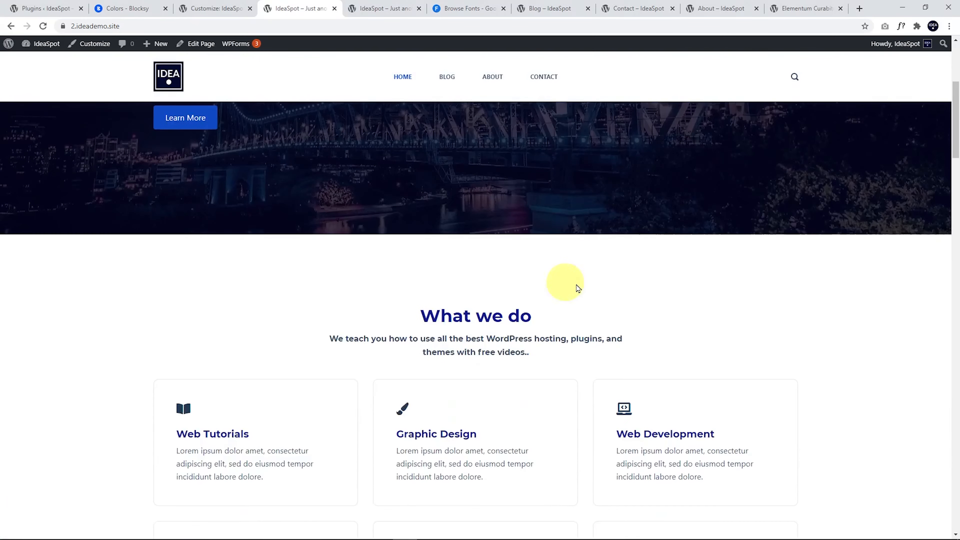
scroll(529, 212, "down", 4)
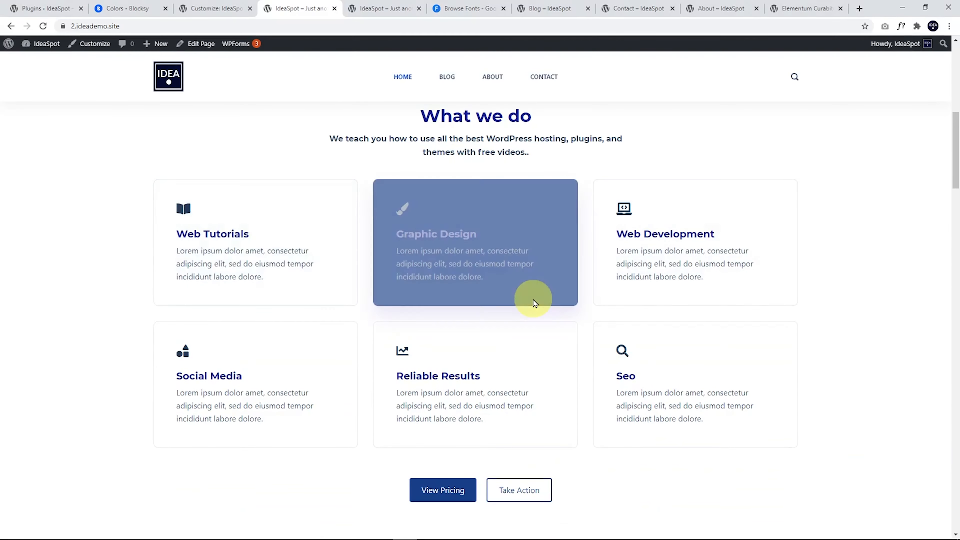
scroll(653, 336, "down", 4)
scroll(331, 368, "down", 10)
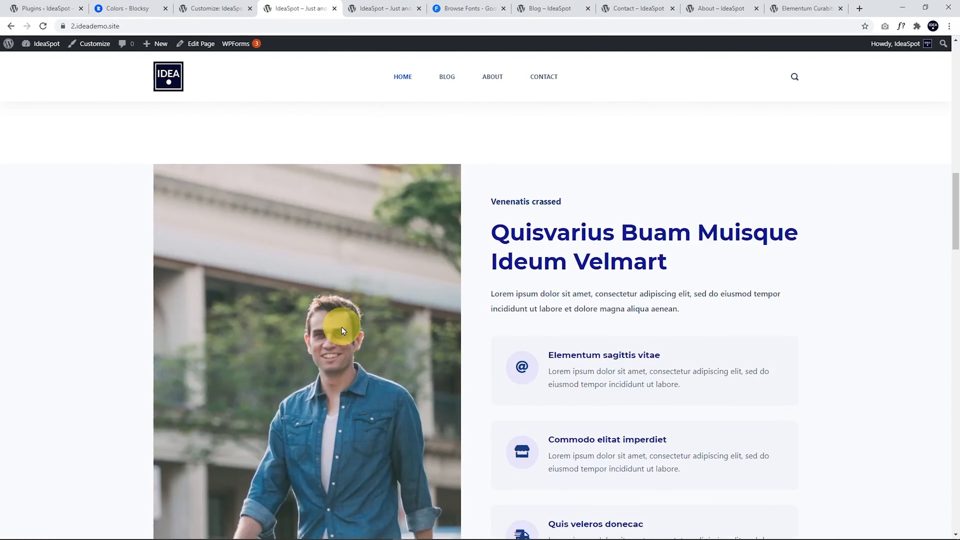
scroll(364, 337, "up", 15)
scroll(363, 338, "up", 10)
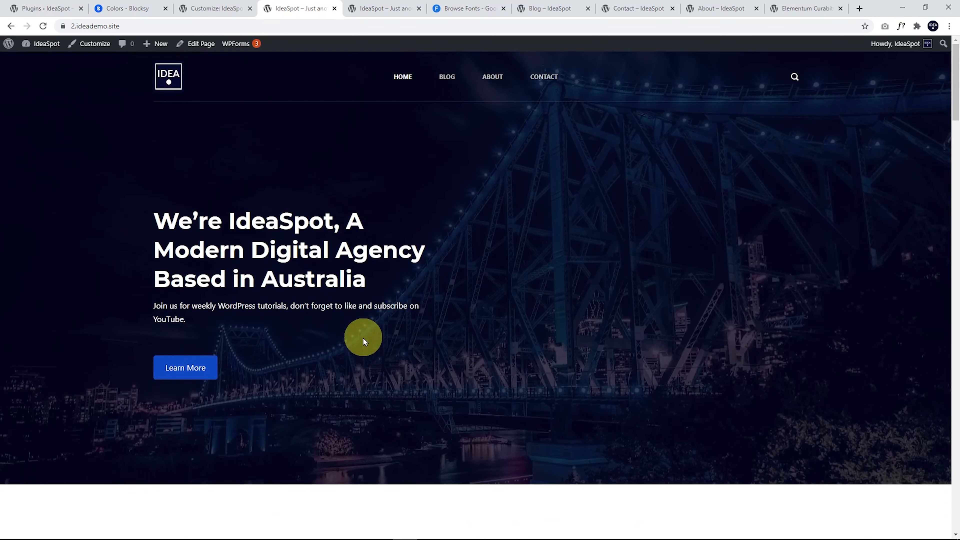
- Return to the page editor and import the free Call To Action 2 section below the Let's Build Something block without global styling
left_click(201, 45)
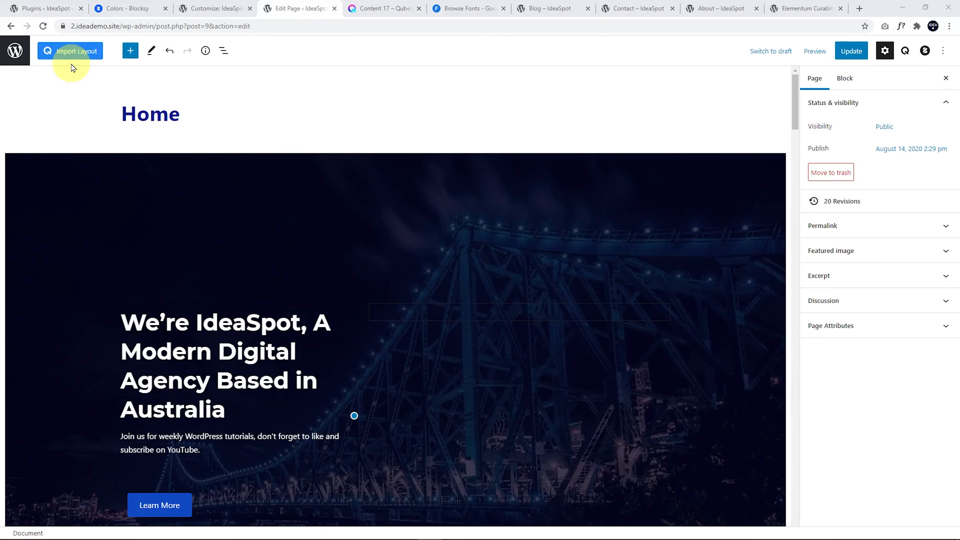
left_click(69, 56)
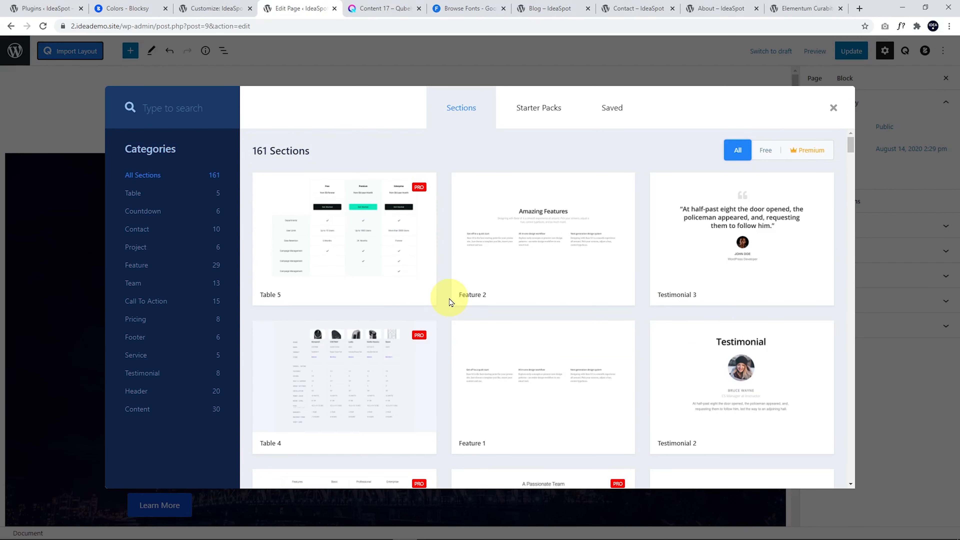
left_click(765, 151)
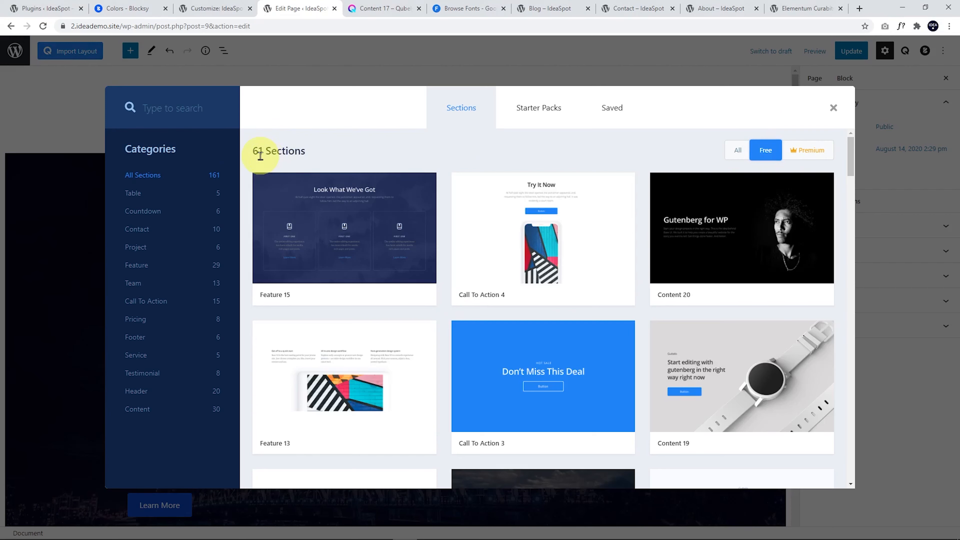
scroll(453, 257, "down", 5)
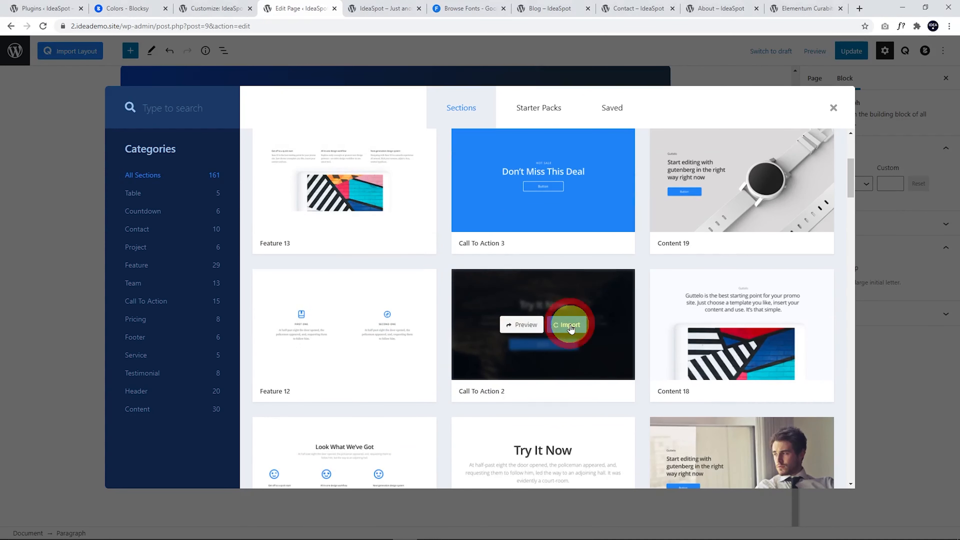
left_click(571, 326)
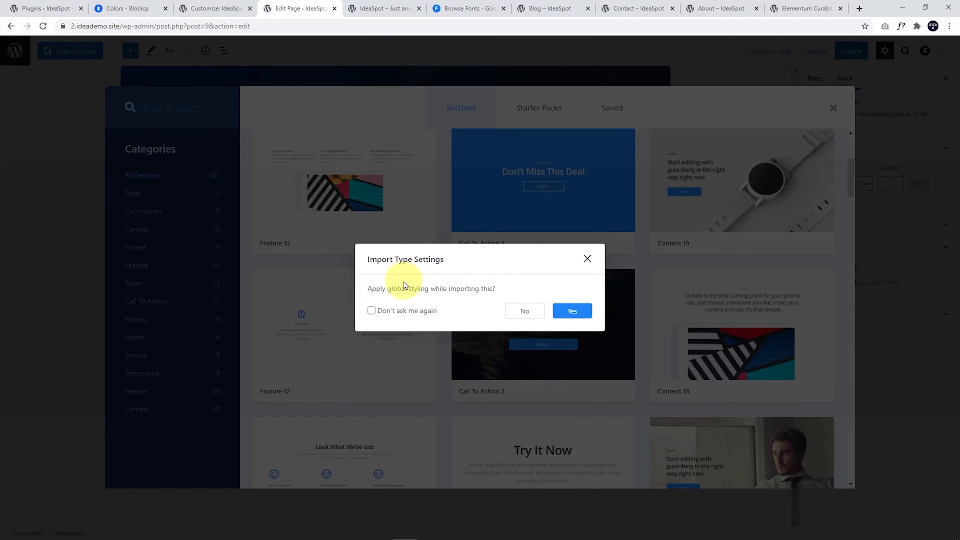
left_click(526, 312)
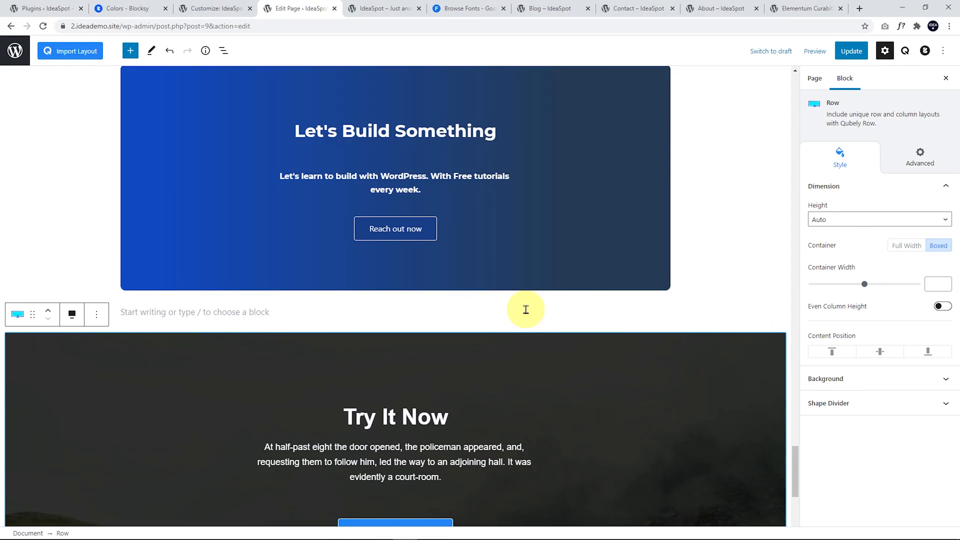
- Replace the Try It Now row's background image with the dark photo of hands typing on a keyboard
scroll(525, 310, "down", 3)
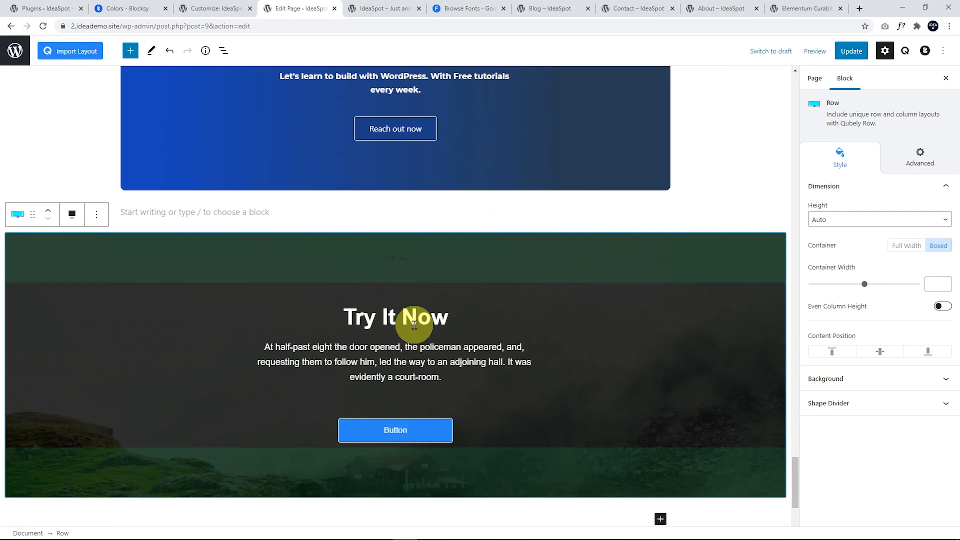
left_click(834, 379)
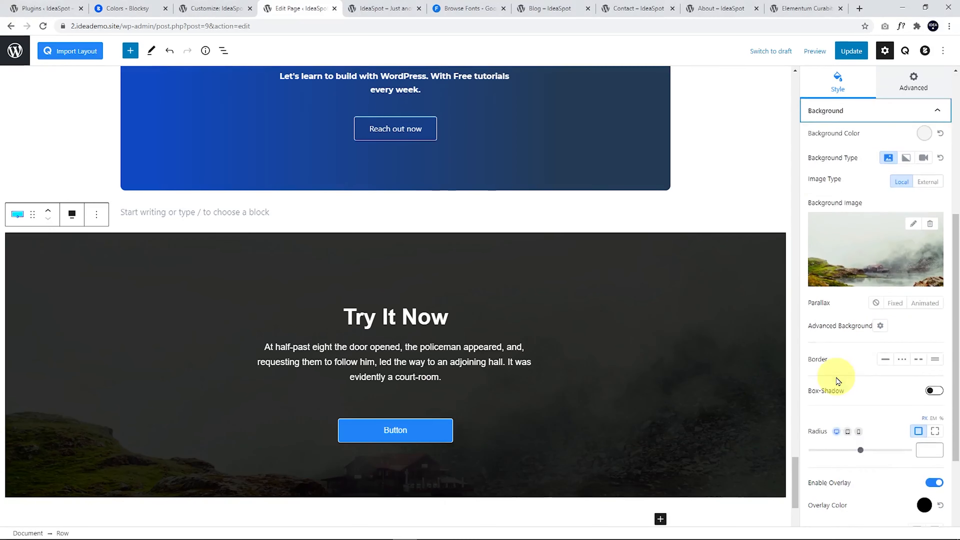
scroll(837, 380, "down", 1)
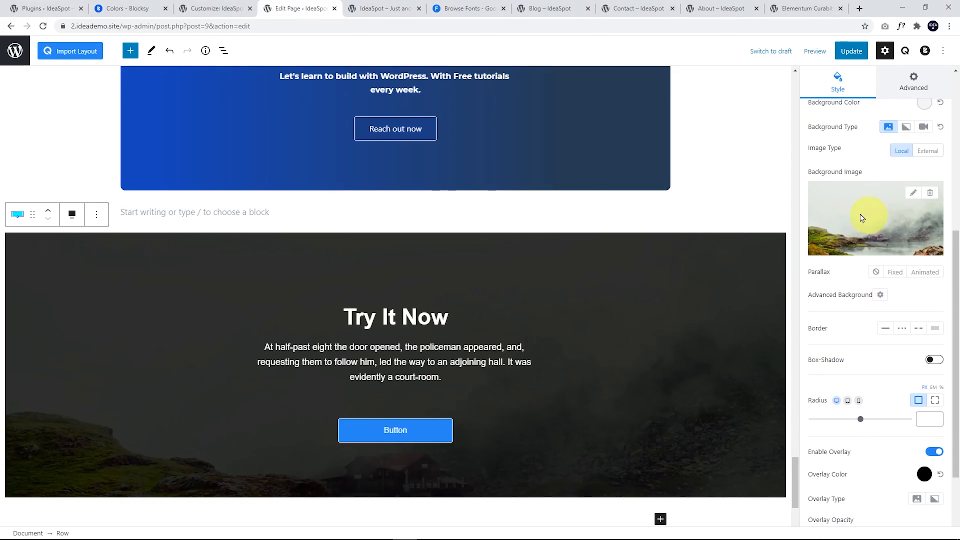
left_click(914, 193)
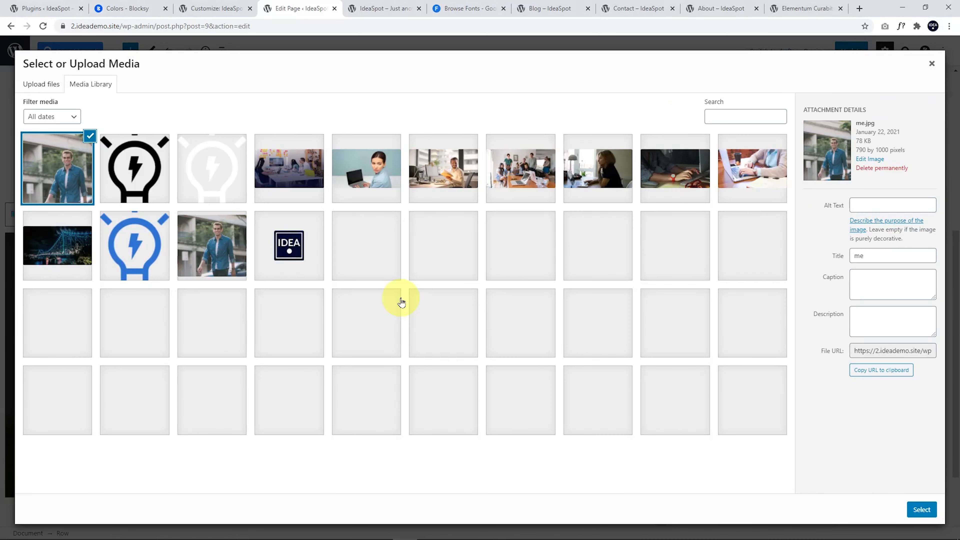
left_click(683, 165)
left_click(923, 508)
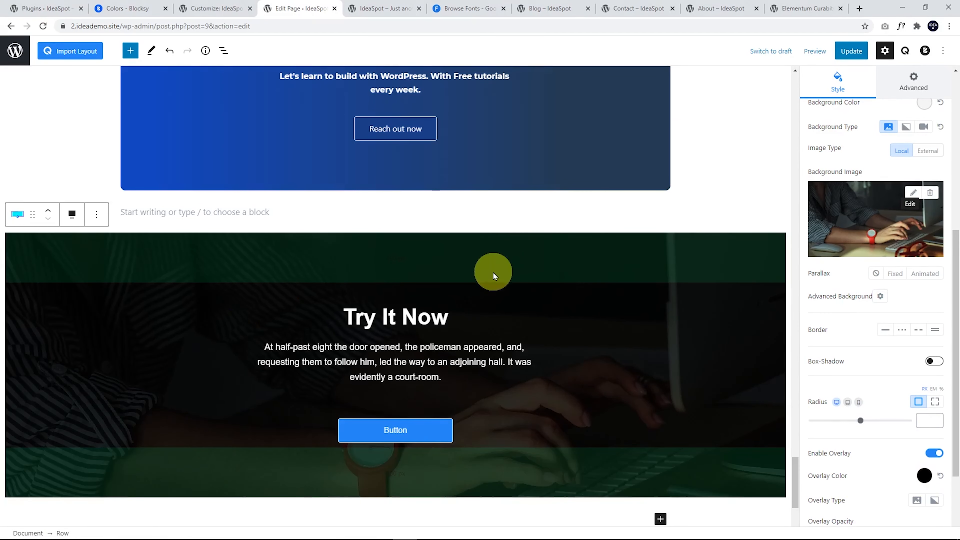
- Set the Try It Now section button's normal border color to the dark navy palette color
left_click(405, 428)
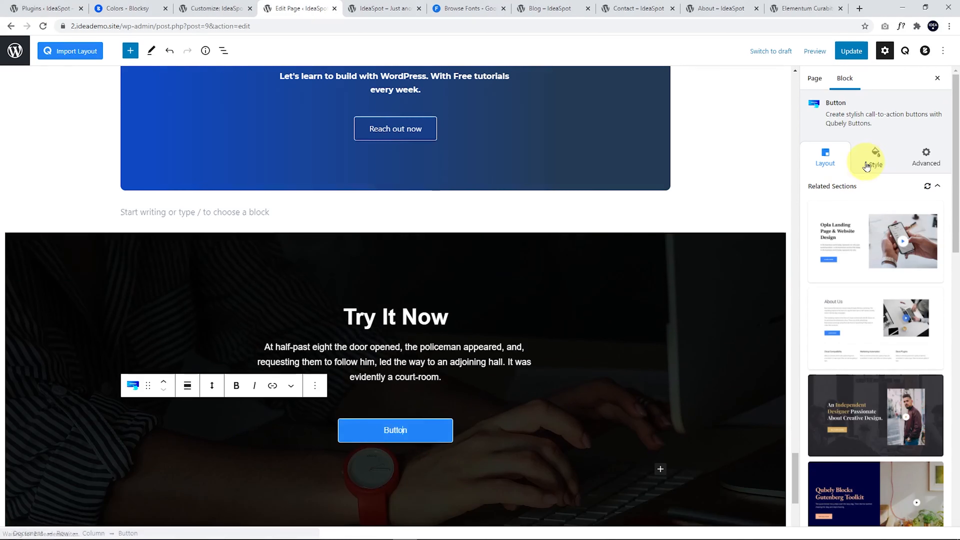
left_click(876, 155)
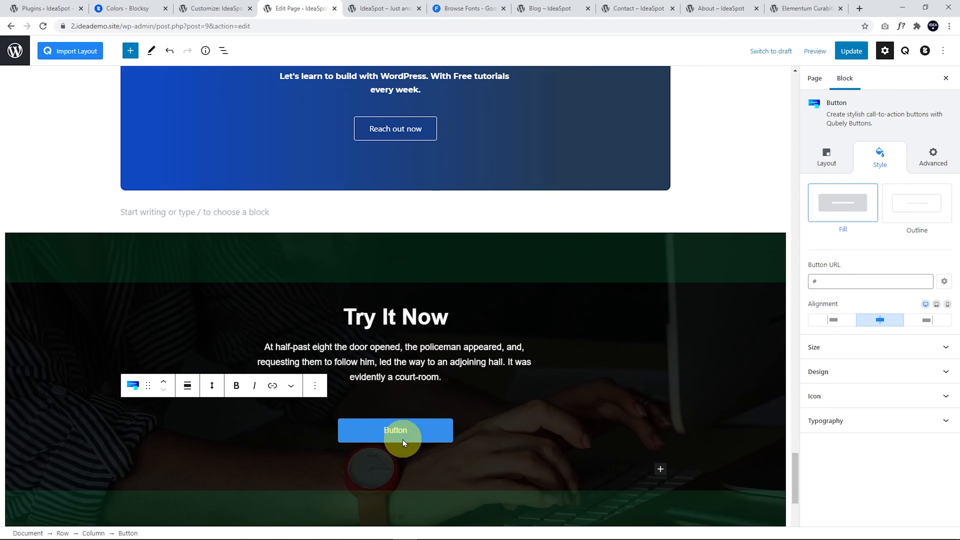
left_click(837, 372)
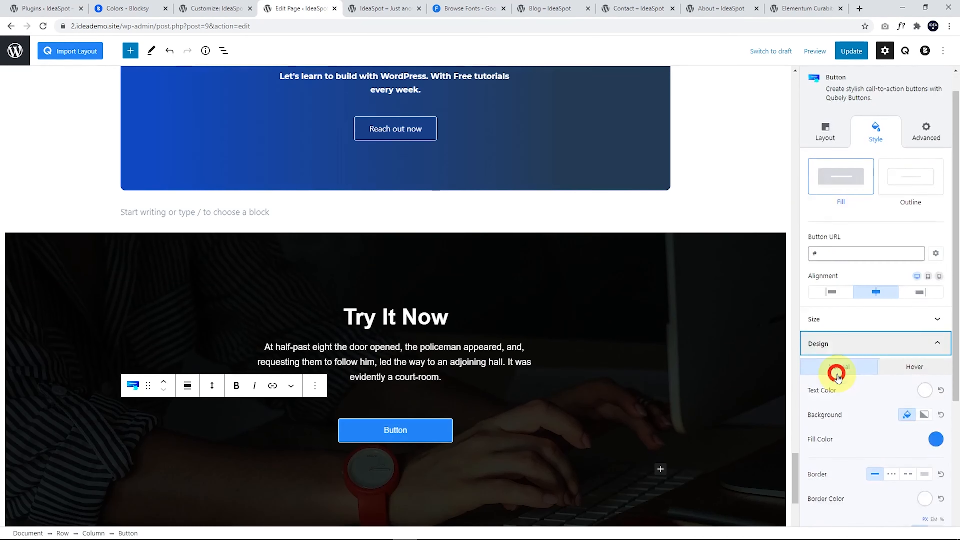
scroll(839, 378, "down", 3)
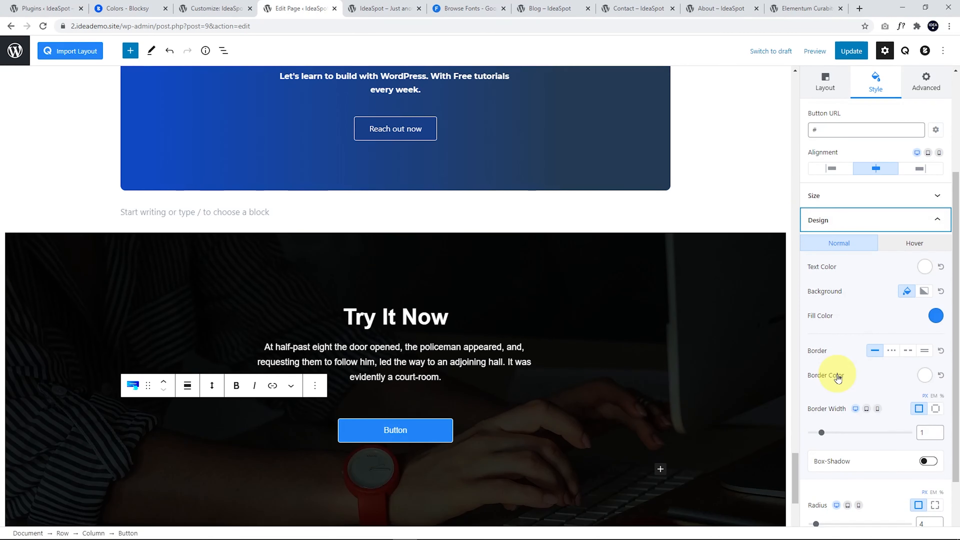
left_click(924, 385)
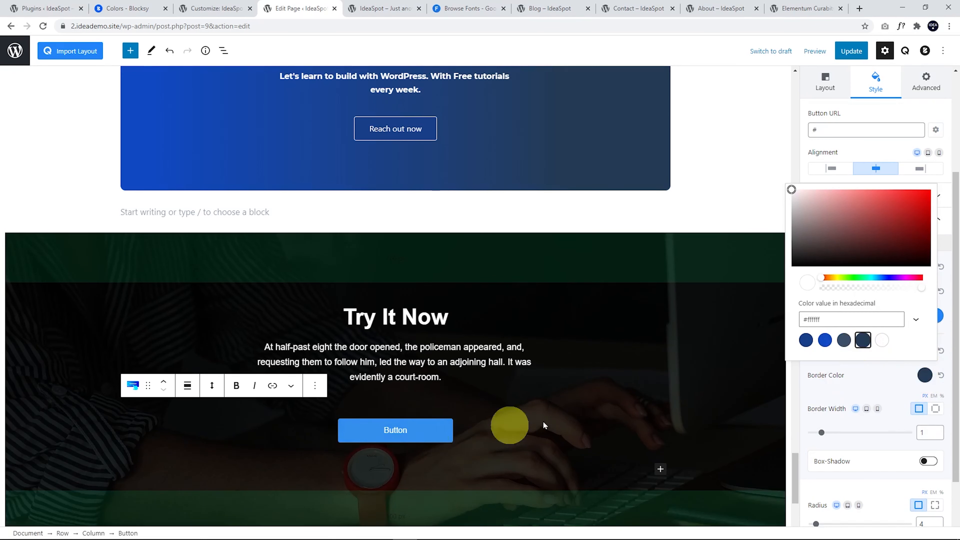
left_click(839, 386)
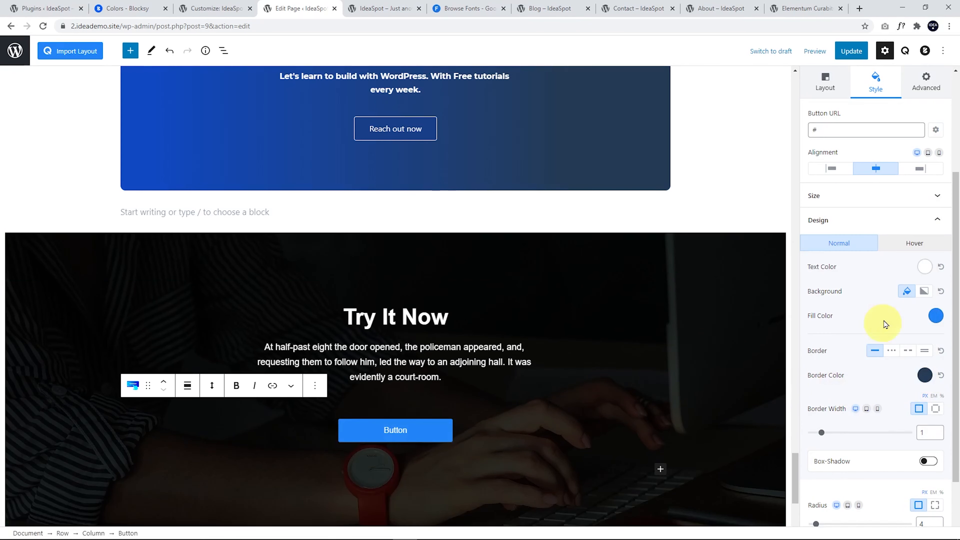
- Set the Try It Now section button's hover border color to the dark navy palette color
left_click(907, 245)
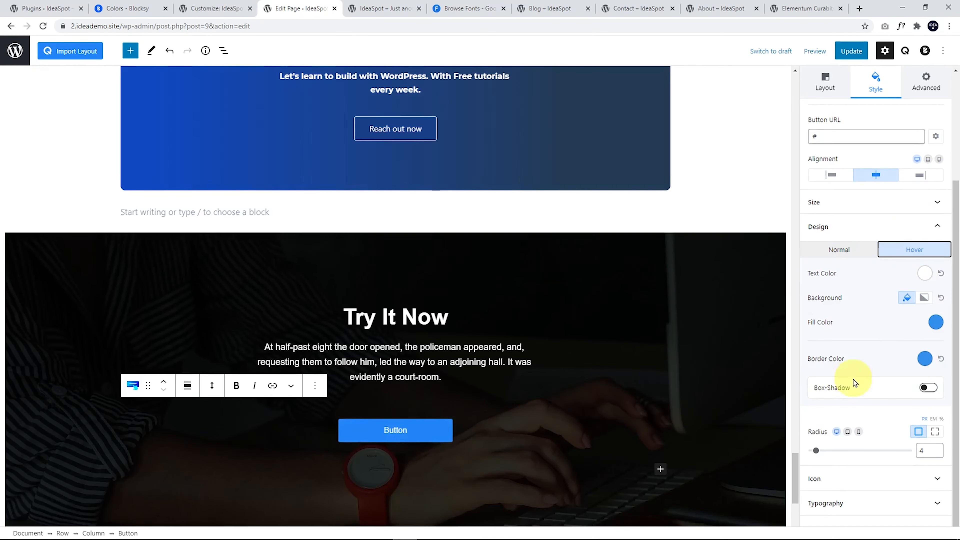
left_click(924, 360)
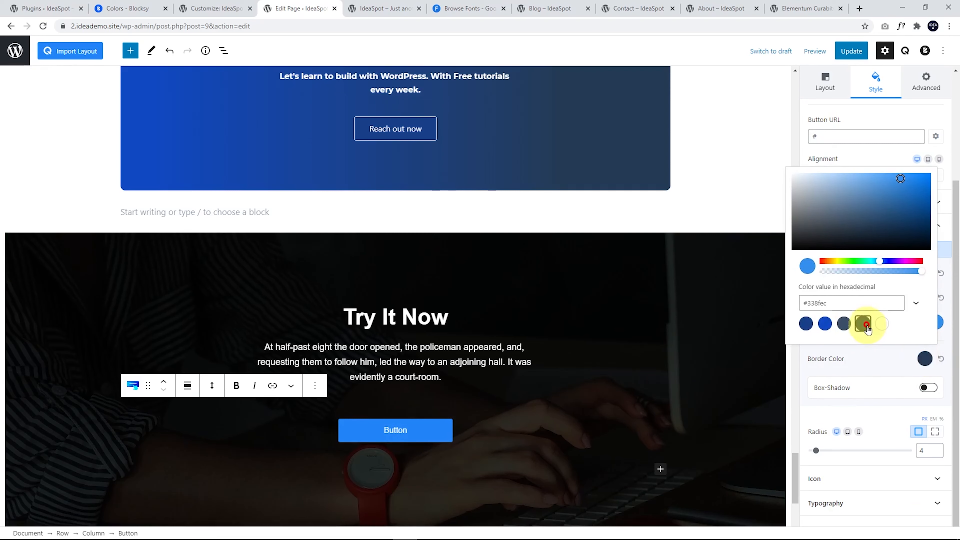
left_click(459, 417)
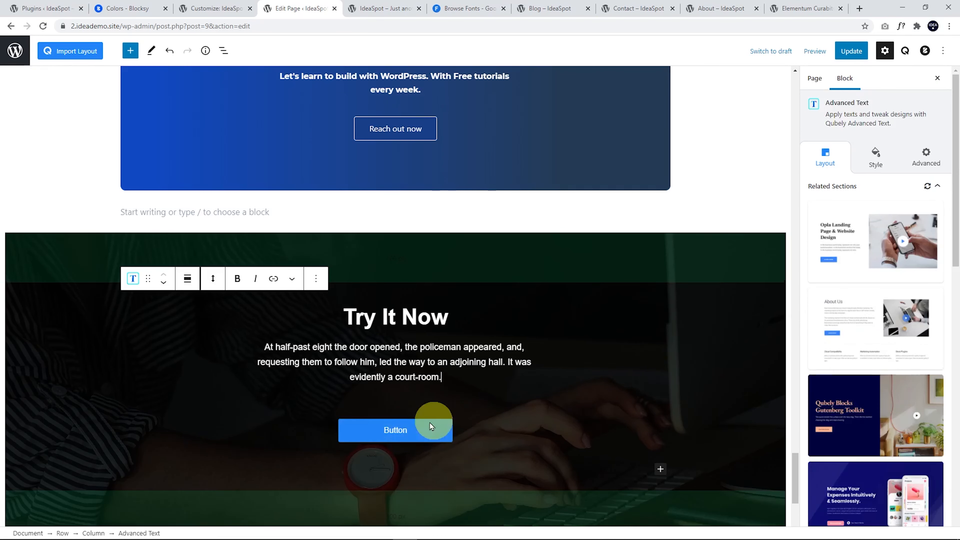
- Set the Try It Now section button's hover fill color to the dark navy palette color and update the page
left_click(879, 166)
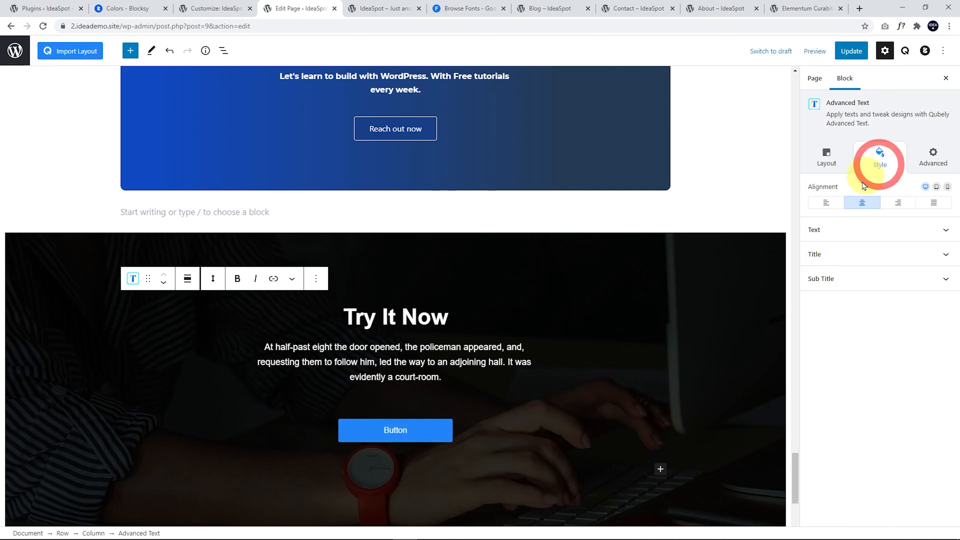
left_click(412, 431)
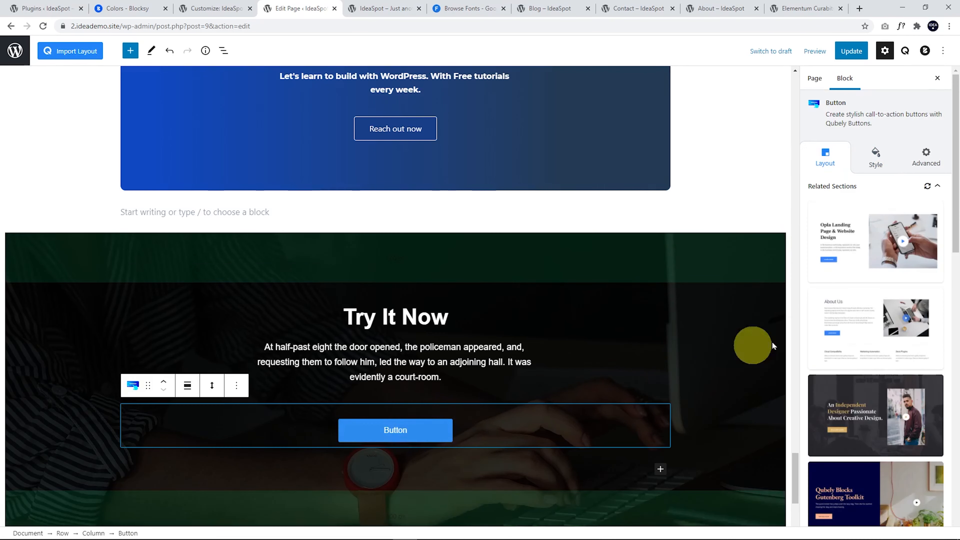
left_click(876, 158)
left_click(840, 371)
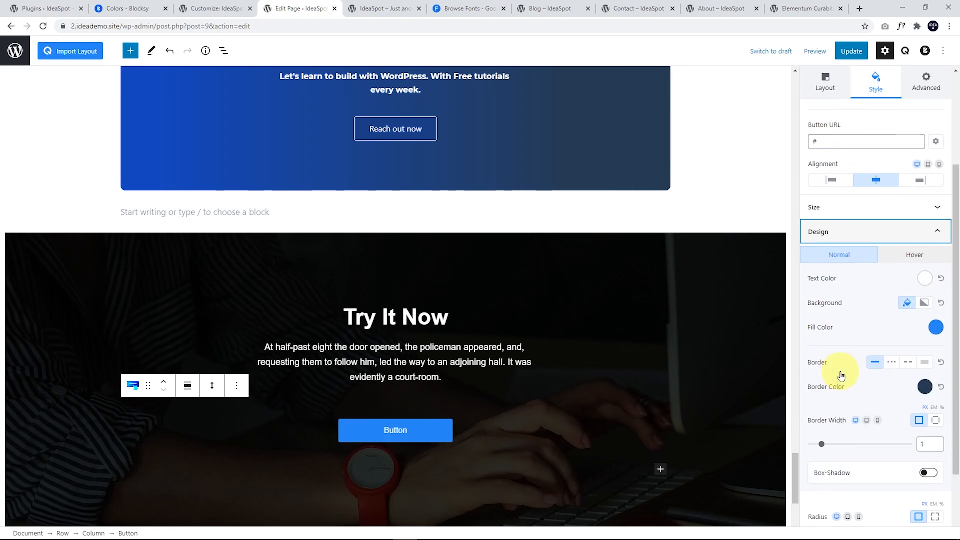
left_click(906, 250)
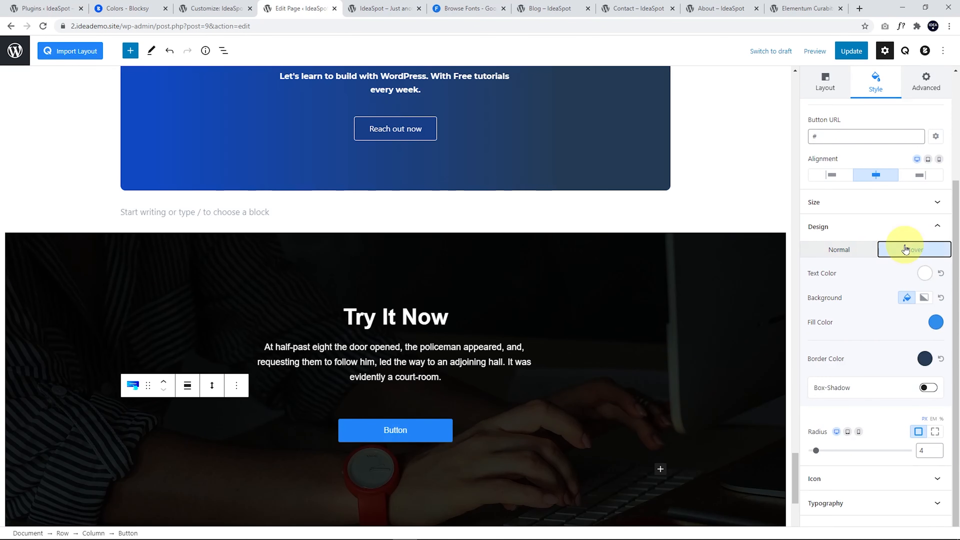
left_click(851, 256)
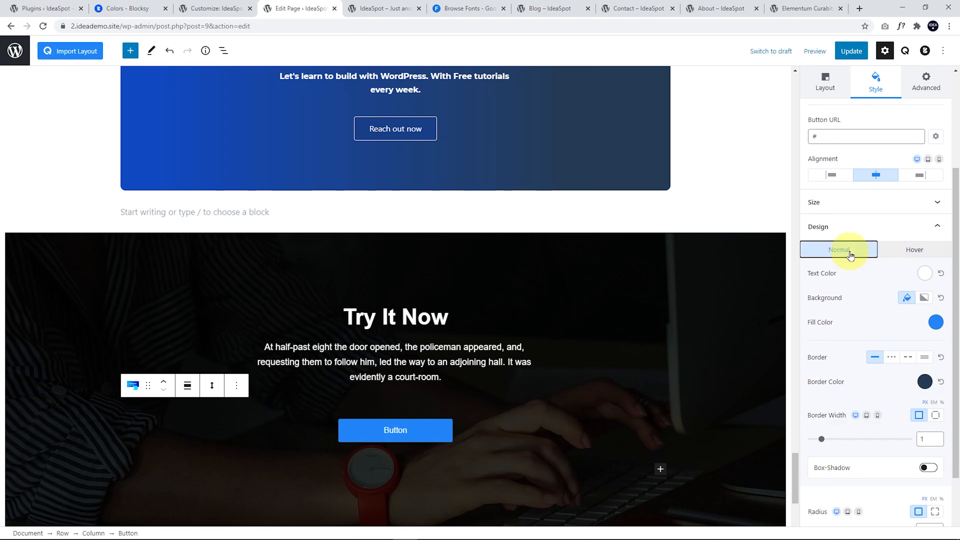
left_click(915, 253)
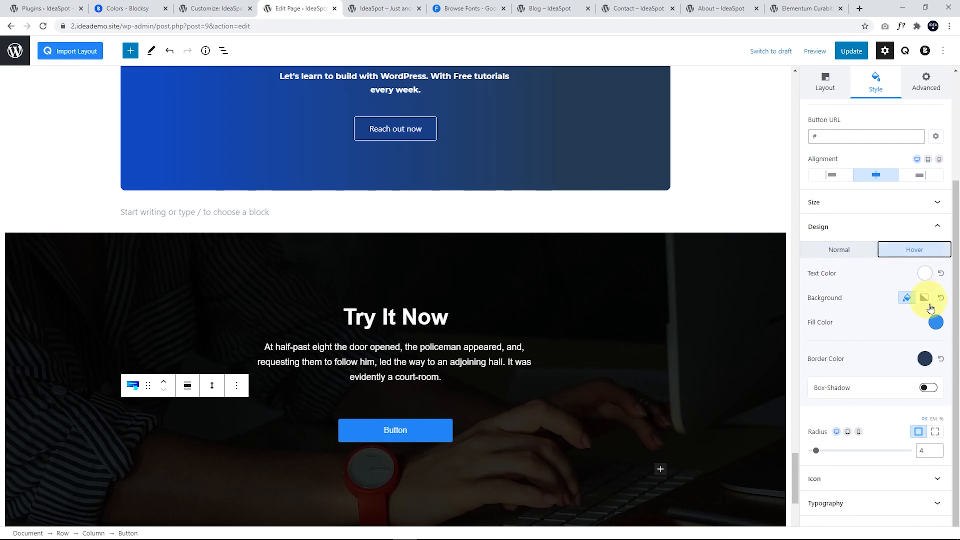
left_click(937, 322)
left_click(875, 287)
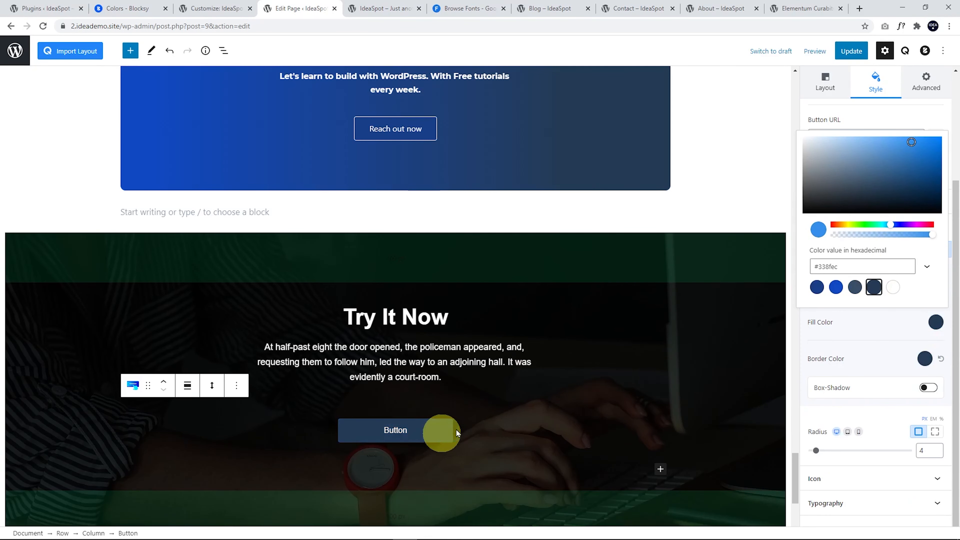
left_click(852, 51)
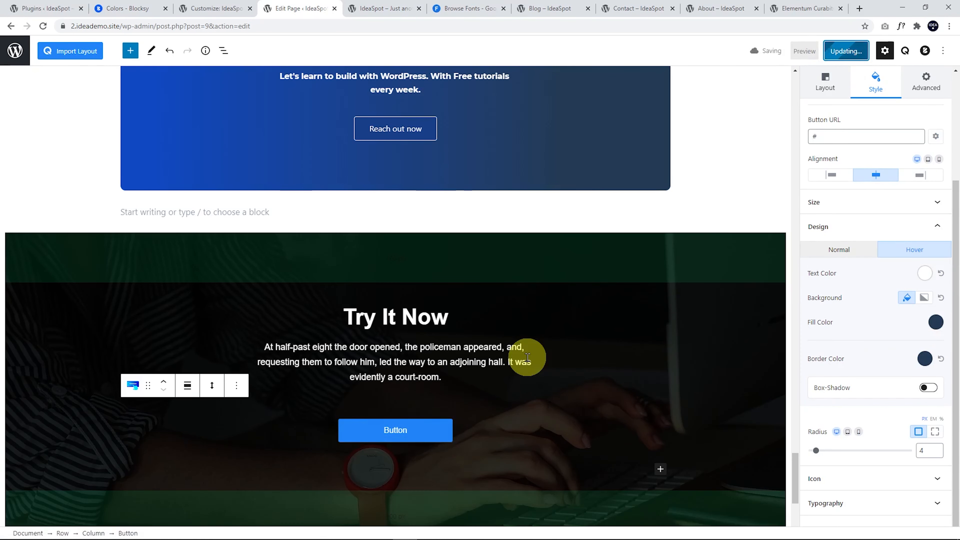
- Move the Try It Now row up the page until it sits directly below the View Pricing and Take Action buttons
scroll(329, 319, "down", 3)
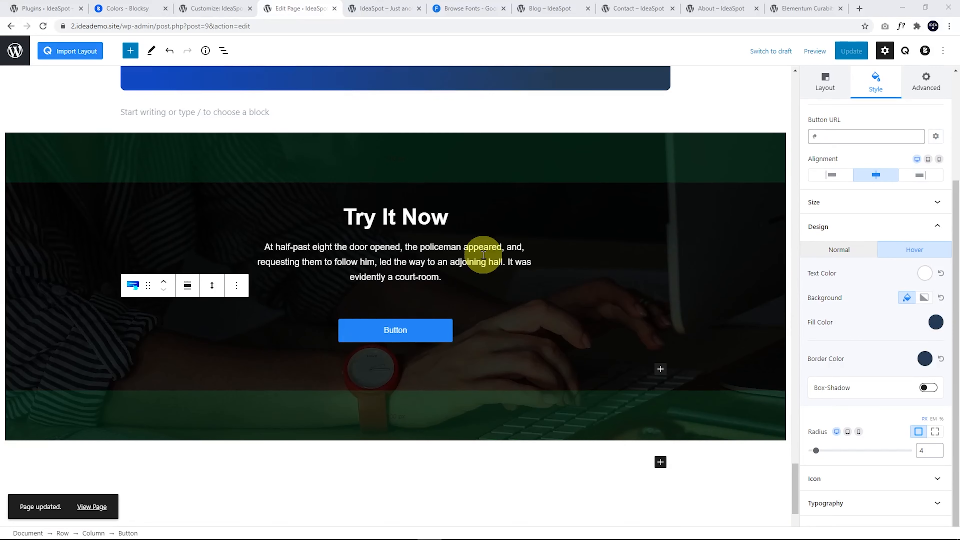
scroll(476, 242, "up", 1)
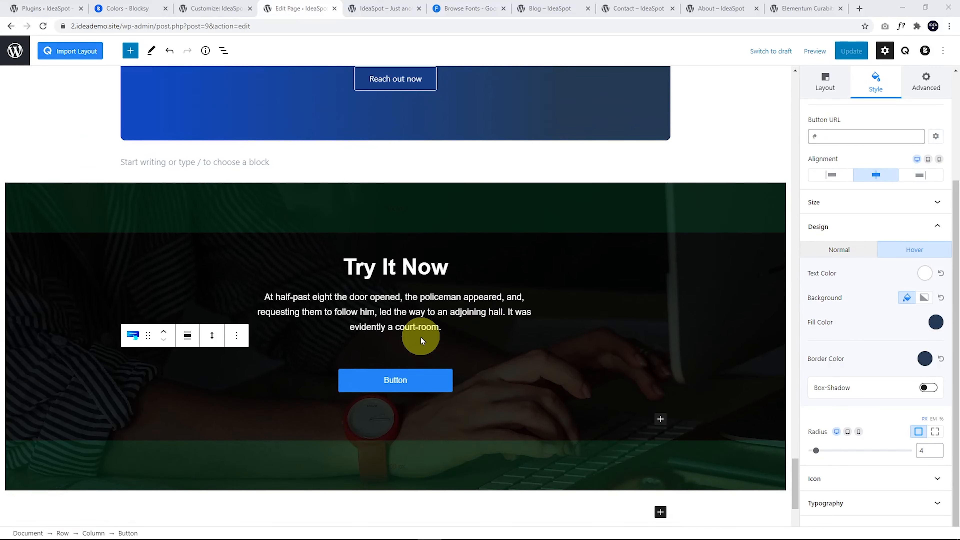
scroll(356, 329, "down", 4)
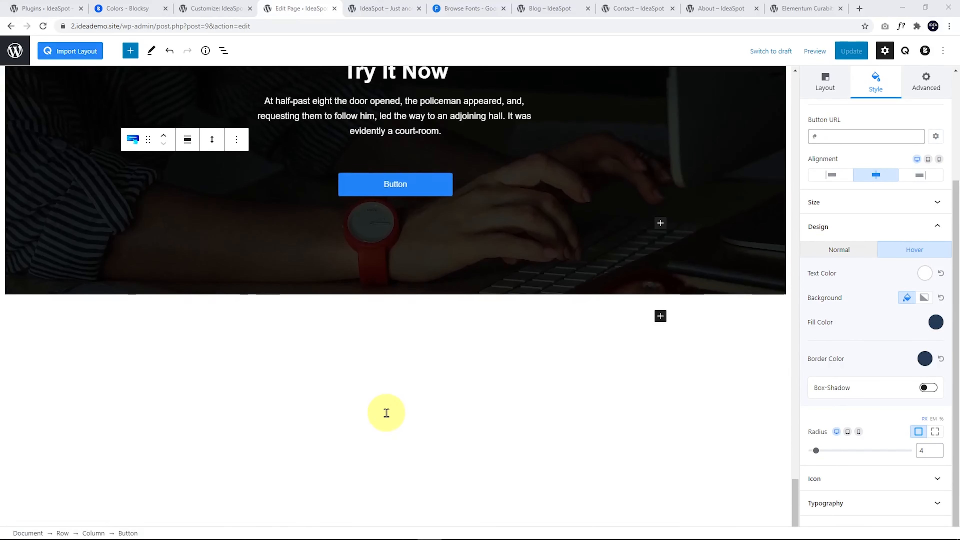
scroll(378, 397, "up", 4)
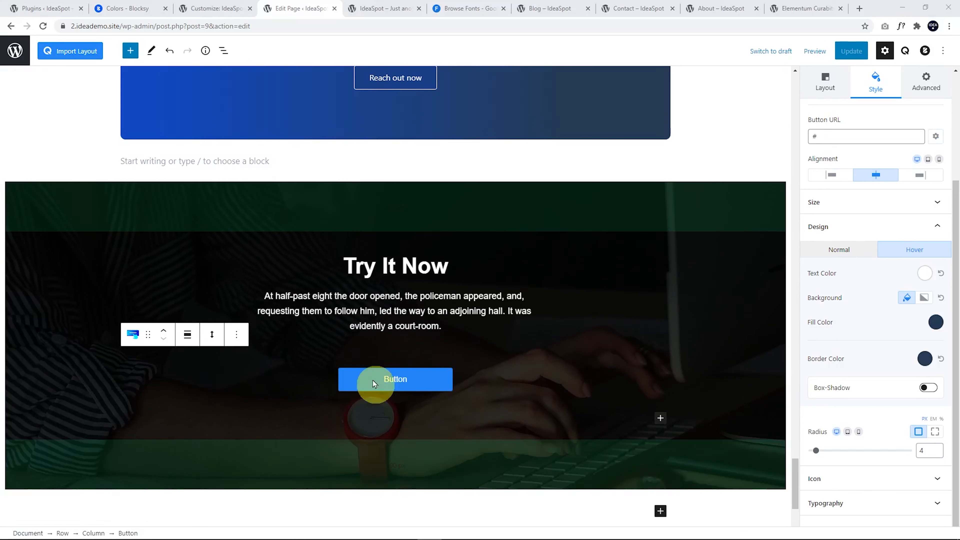
left_click(58, 213)
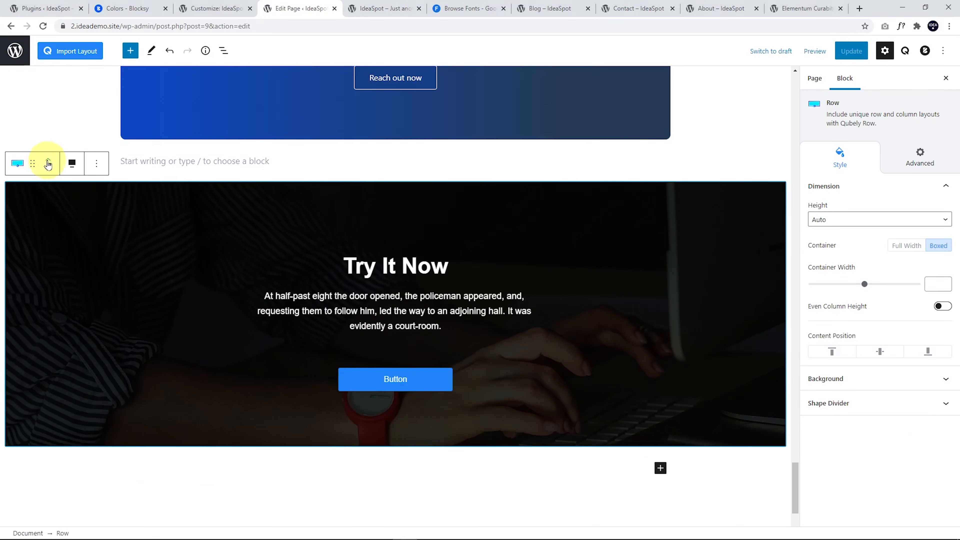
left_click(49, 163)
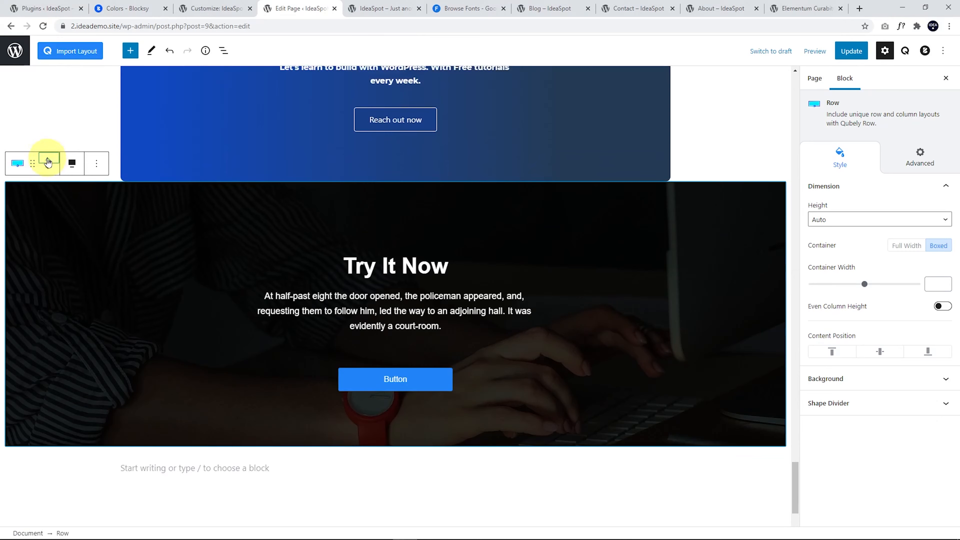
left_click(49, 162)
left_click(47, 163)
left_click(47, 163)
left_click(47, 163)
left_click(48, 162)
left_click(47, 162)
left_click(47, 163)
left_click(48, 162)
left_click(49, 161)
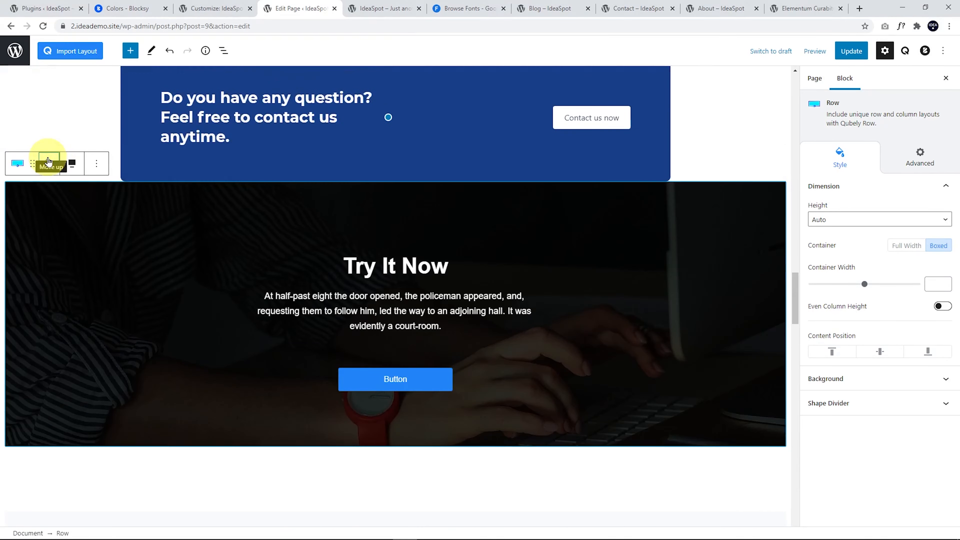
left_click(48, 161)
left_click(47, 162)
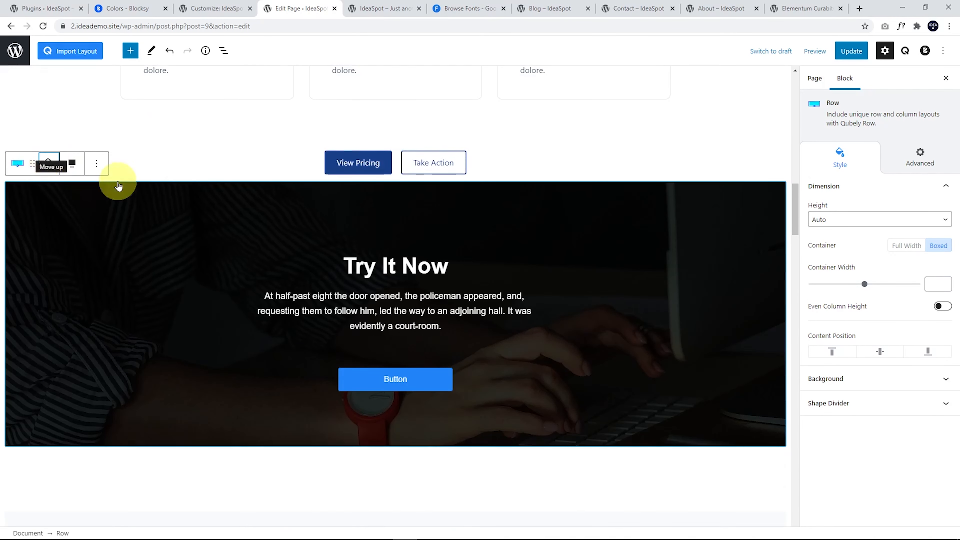
- Check how the Try It Now row fits between the neighbouring sections at its new place in the page
scroll(223, 214, "up", 15)
scroll(223, 214, "down", 10)
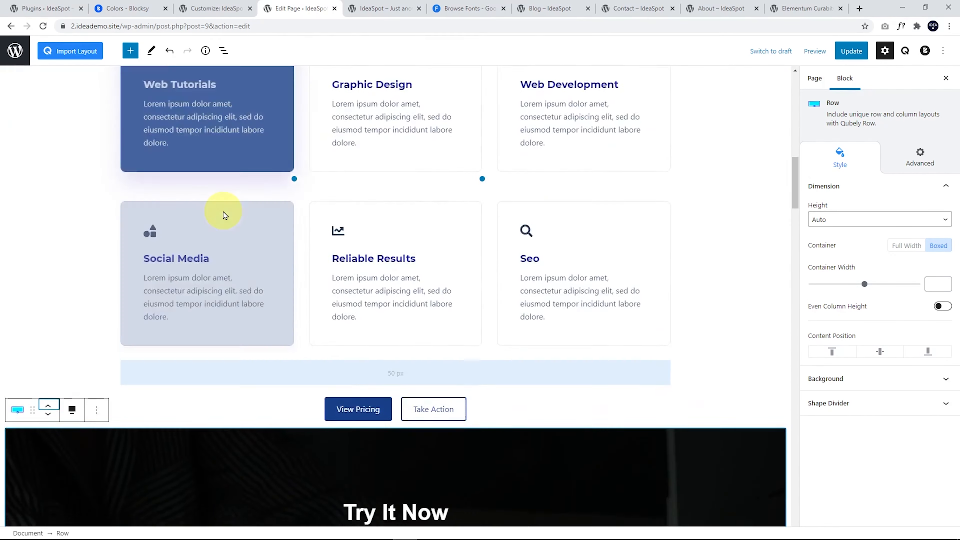
scroll(223, 214, "down", 8)
scroll(224, 210, "up", 2)
scroll(225, 218, "down", 6)
scroll(263, 284, "up", 5)
scroll(401, 314, "down", 1)
scroll(325, 343, "up", 2)
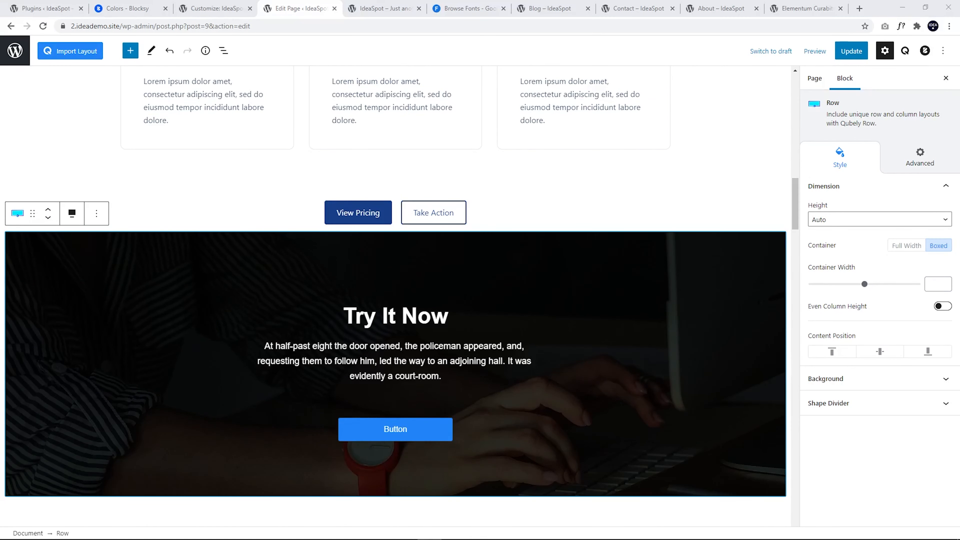
- Insert a Spacer block between the View Pricing and Take Action buttons and the Try It Now row, and update the page
left_click(96, 213)
left_click(116, 308)
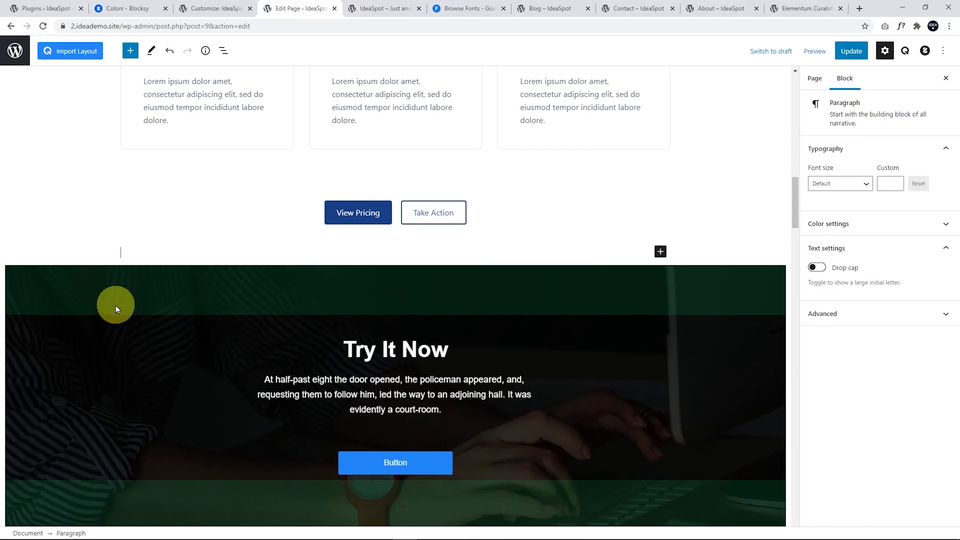
left_click(660, 252)
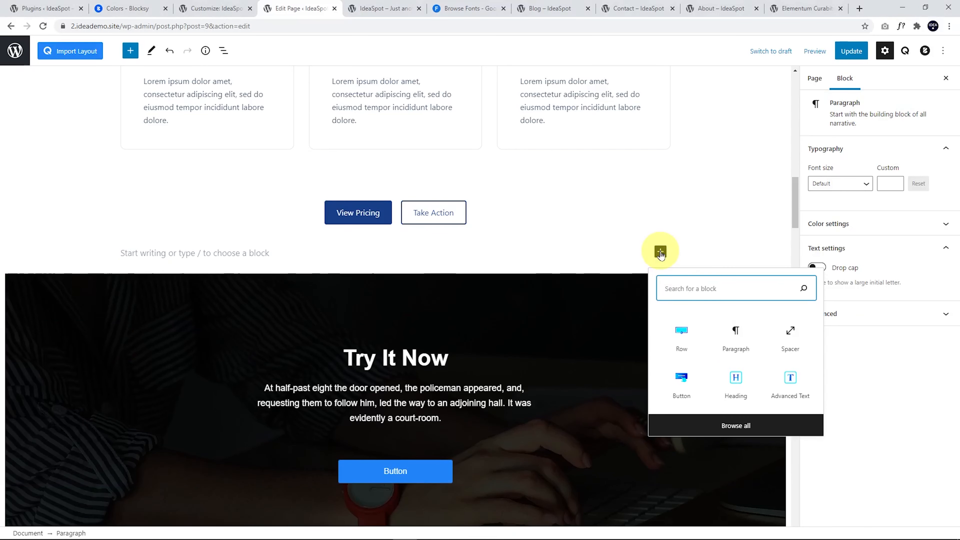
type("sp")
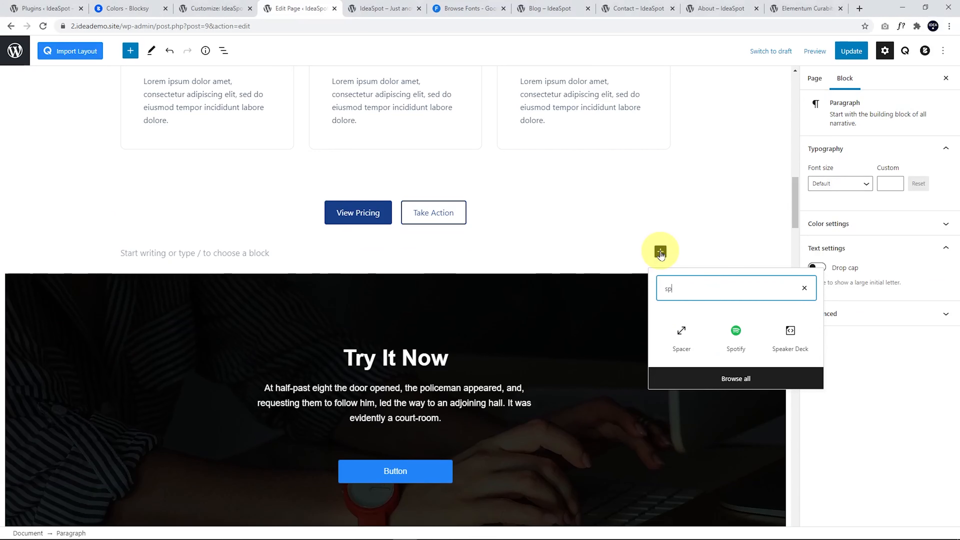
left_click(682, 333)
scroll(375, 307, "down", 2)
scroll(375, 307, "up", 2)
left_click(856, 52)
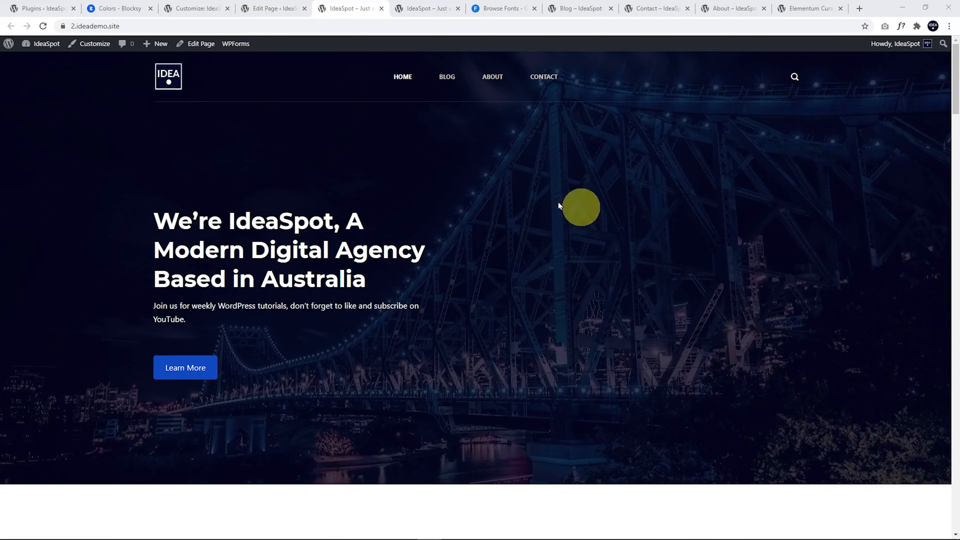
- Check the Try It Now section on the published home page at desktop and mobile width, and return to the page editor
scroll(559, 205, "down", 20)
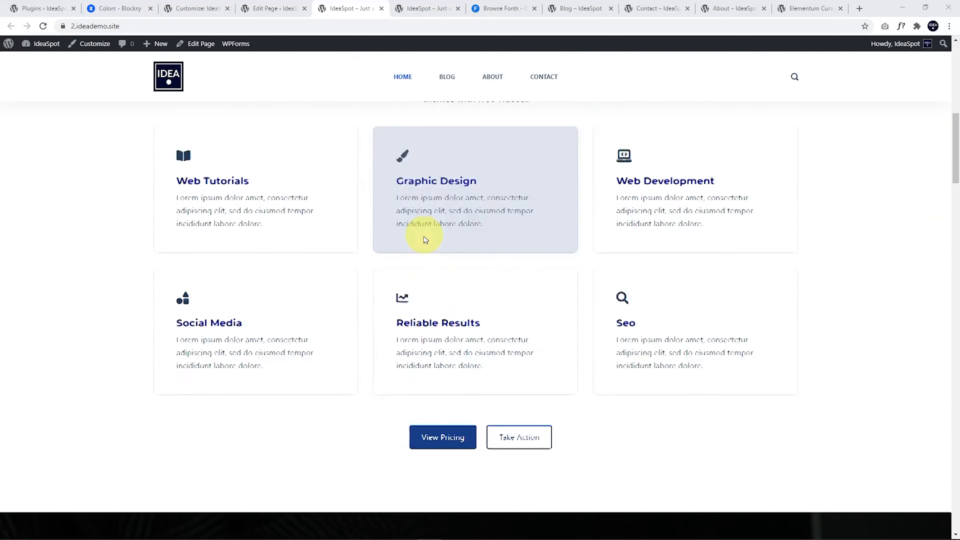
scroll(379, 312, "down", 3)
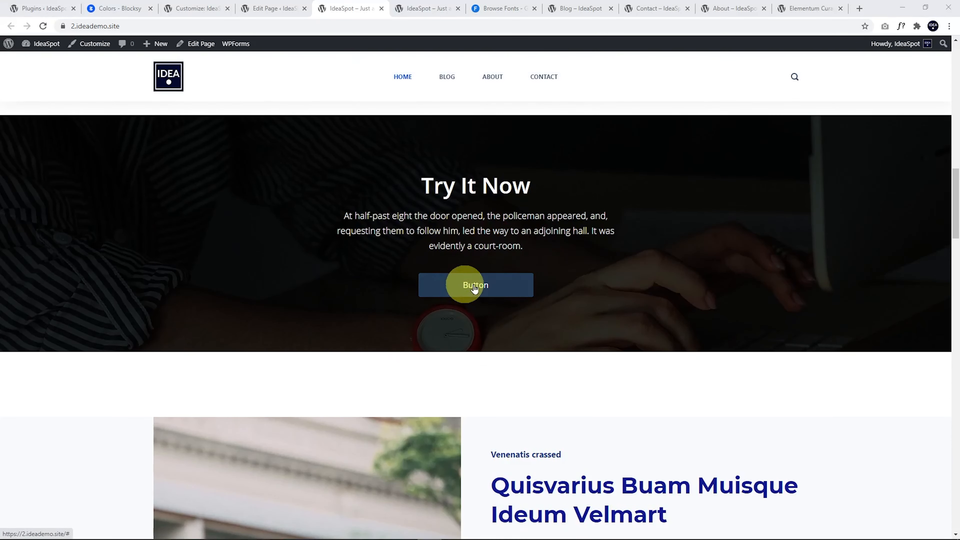
scroll(514, 293, "up", 1)
scroll(346, 355, "up", 1)
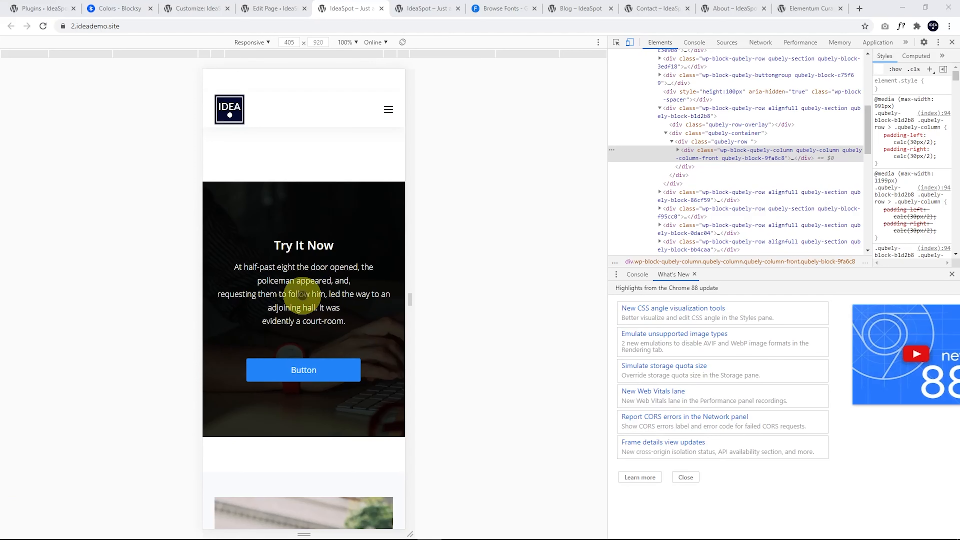
left_click(284, 5)
scroll(317, 365, "down", 3)
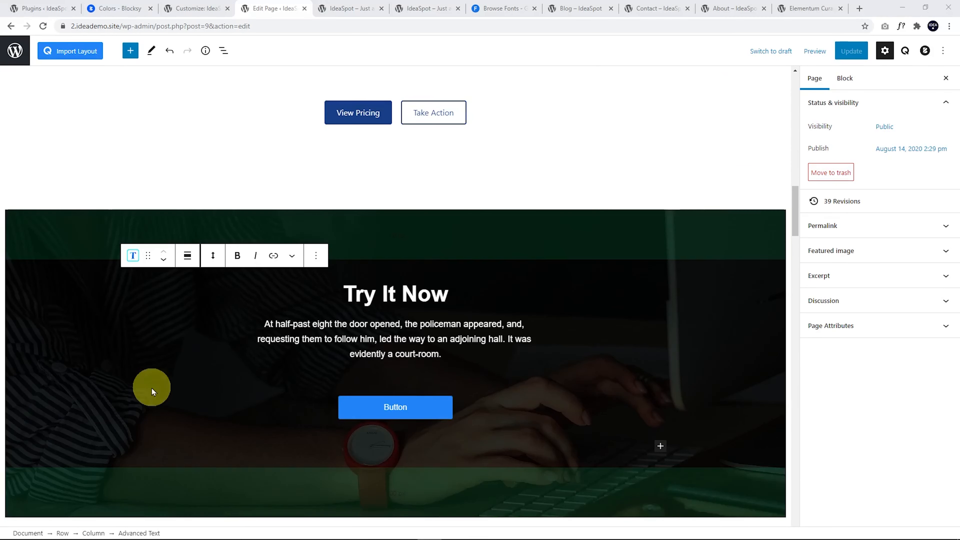
- Remove the manual line breaks from the paragraph under the Try It Now heading and update the page
left_click(255, 338)
key("BackSpace")
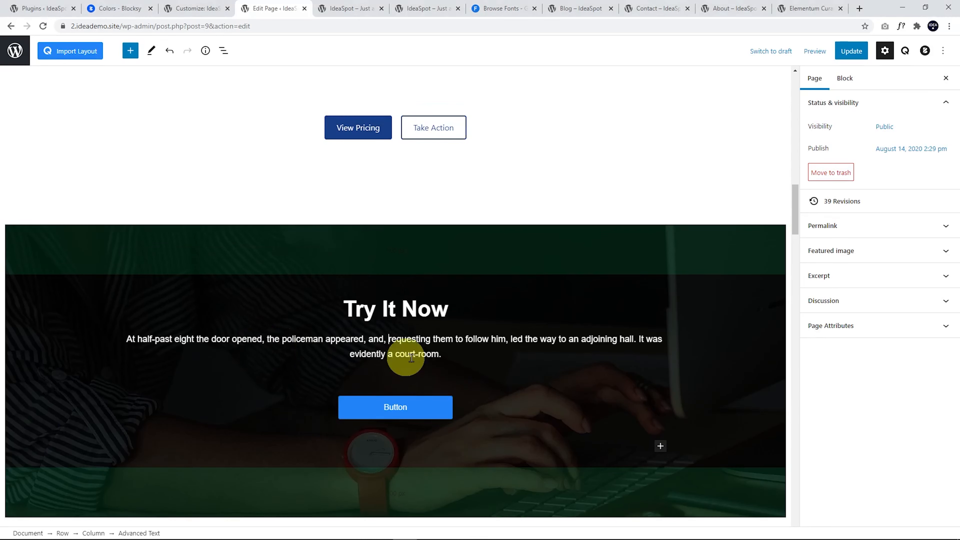
key("BackSpace")
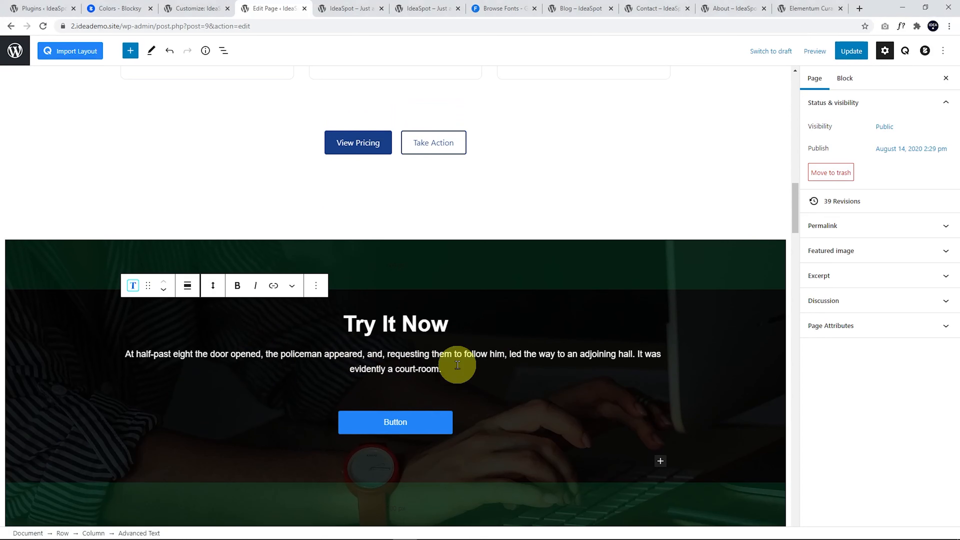
key("BackSpace")
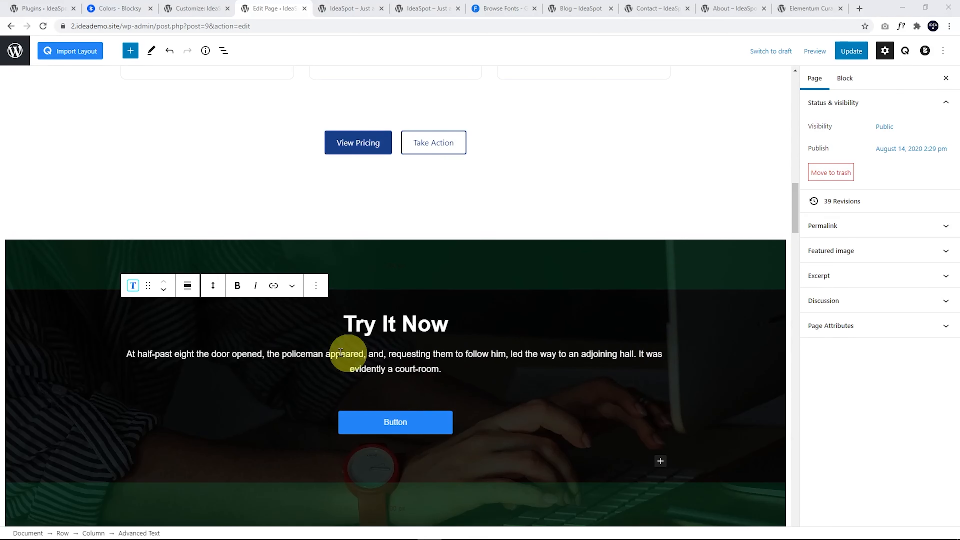
left_click(62, 533)
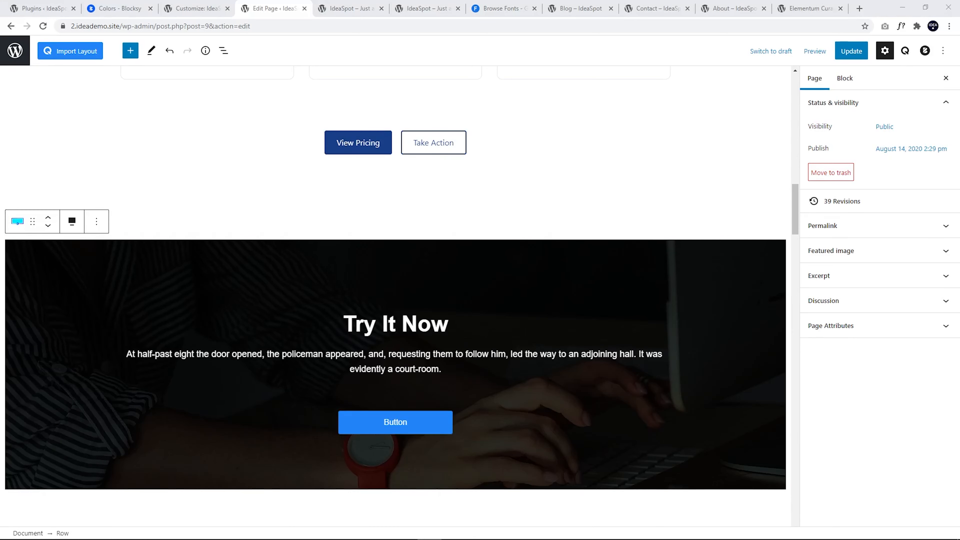
left_click(227, 52)
left_click(277, 129)
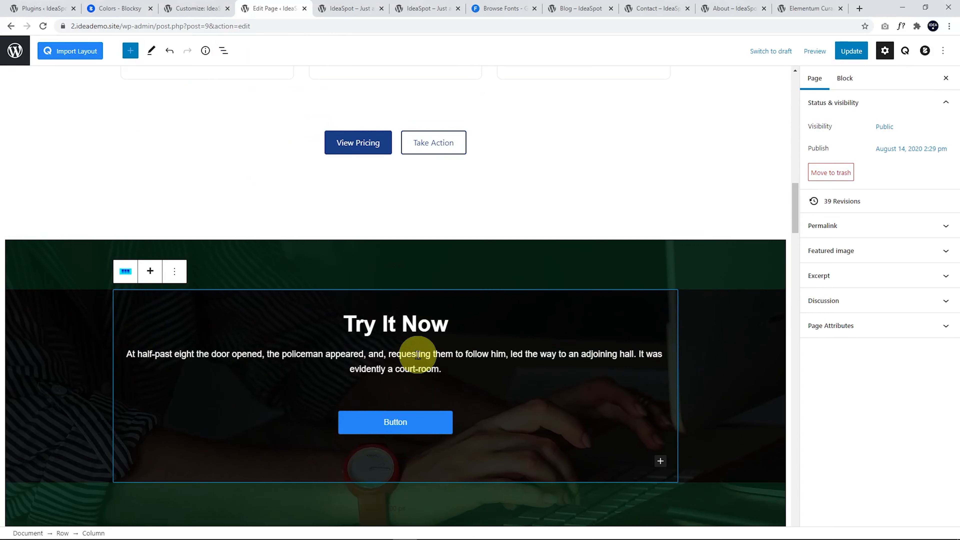
left_click(847, 56)
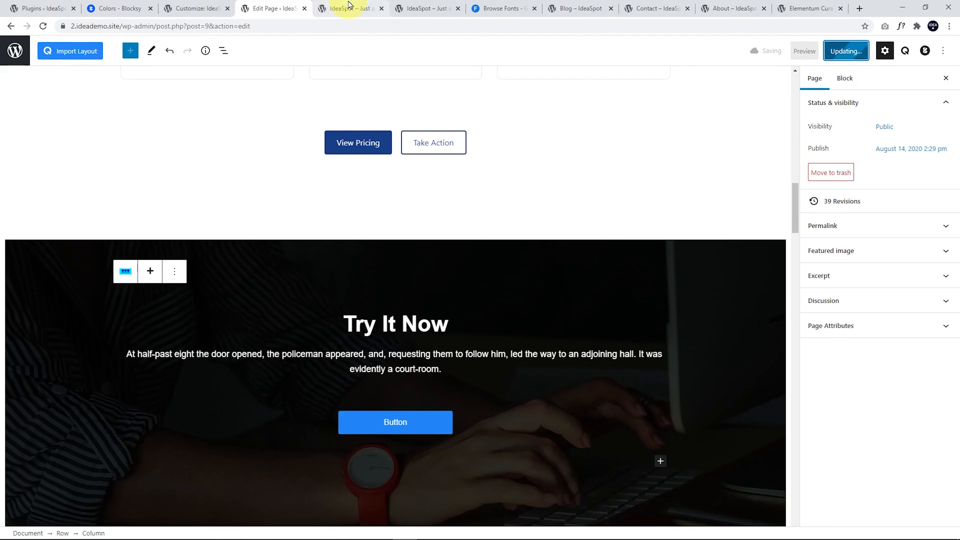
- Check the Try It Now text on the reloaded published home page at narrow screen widths, and return to the page editor
left_click(349, 7)
scroll(319, 275, "down", 15)
scroll(296, 318, "up", 3)
left_click(43, 30)
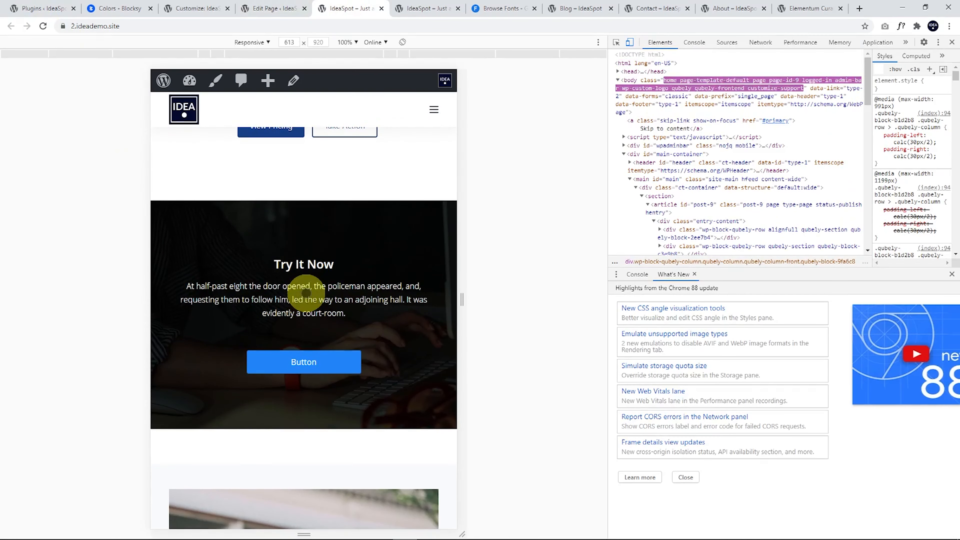
left_click_drag(462, 302, 525, 286)
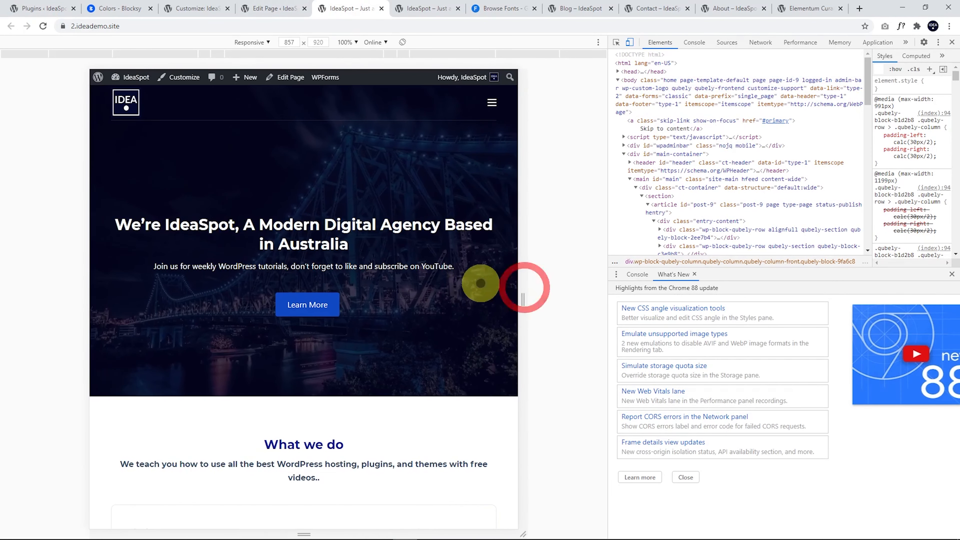
left_click(271, 8)
scroll(341, 385, "down", 3)
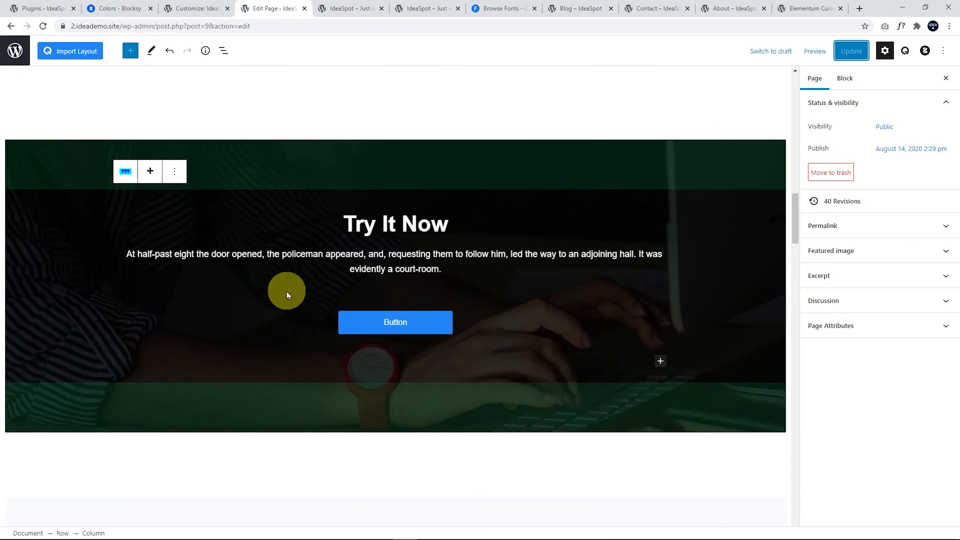
- Check the Try It Now section and its button on the published home page at full desktop width
key("ctrl+Tab")
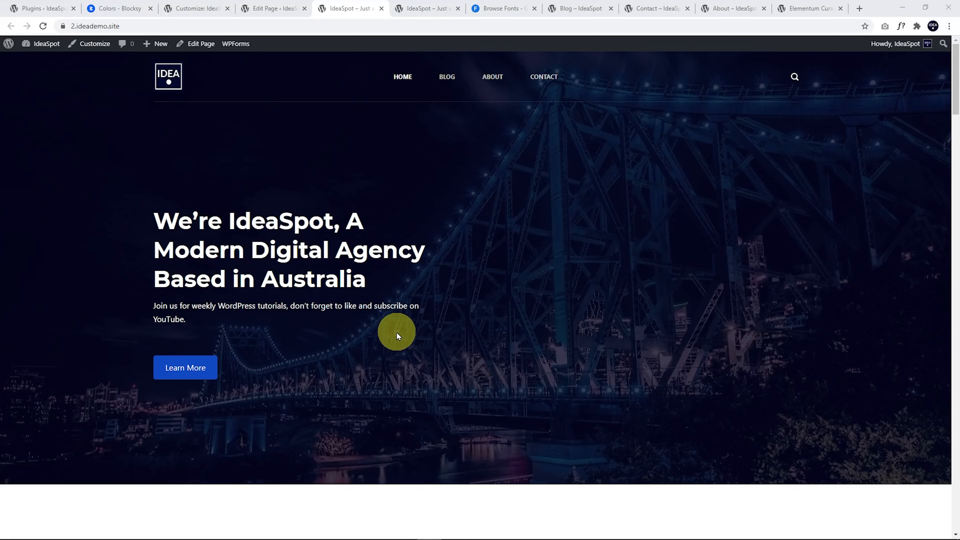
scroll(493, 296, "down", 3)
scroll(493, 290, "up", 3)
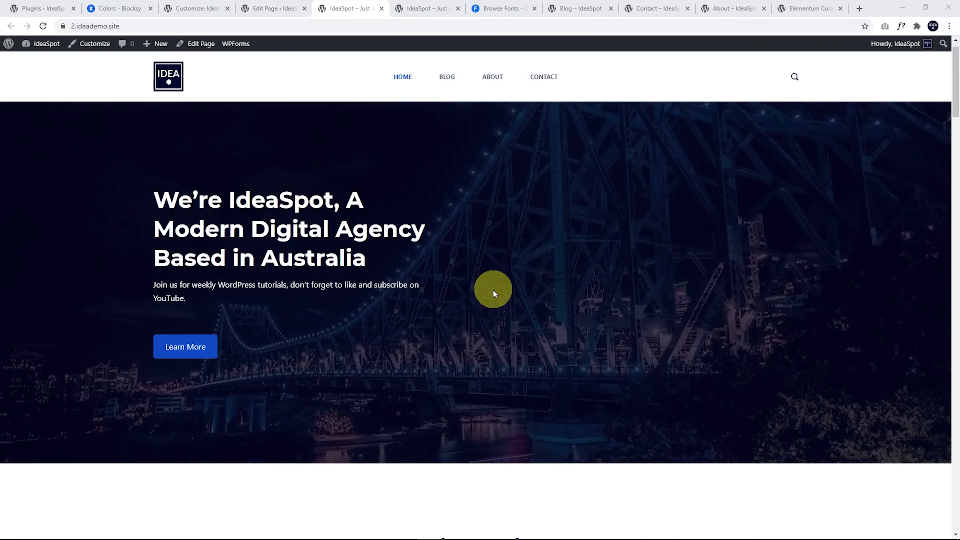
scroll(493, 292, "down", 15)
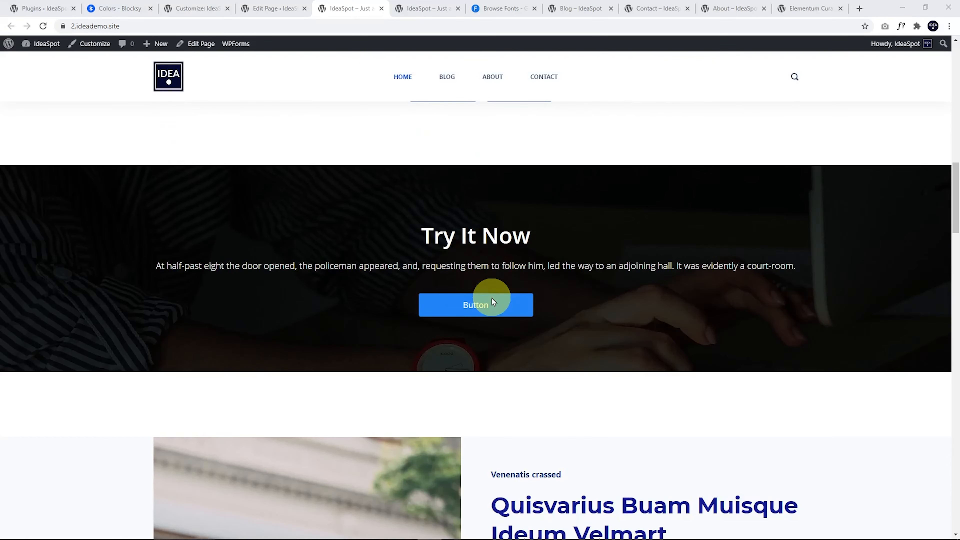
left_click(477, 305)
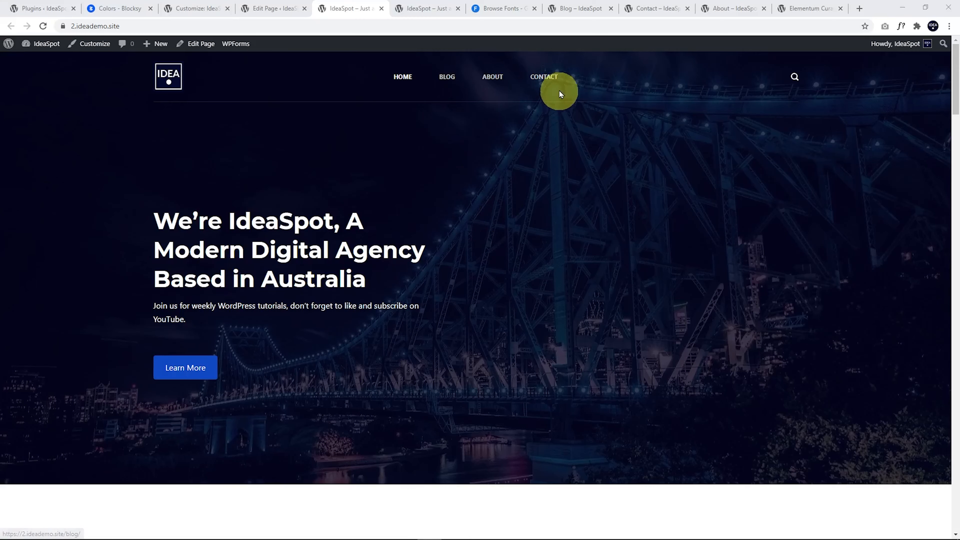
- Go to the site's Blog page and open its Blog Posts settings in the Customizer
left_click(452, 76)
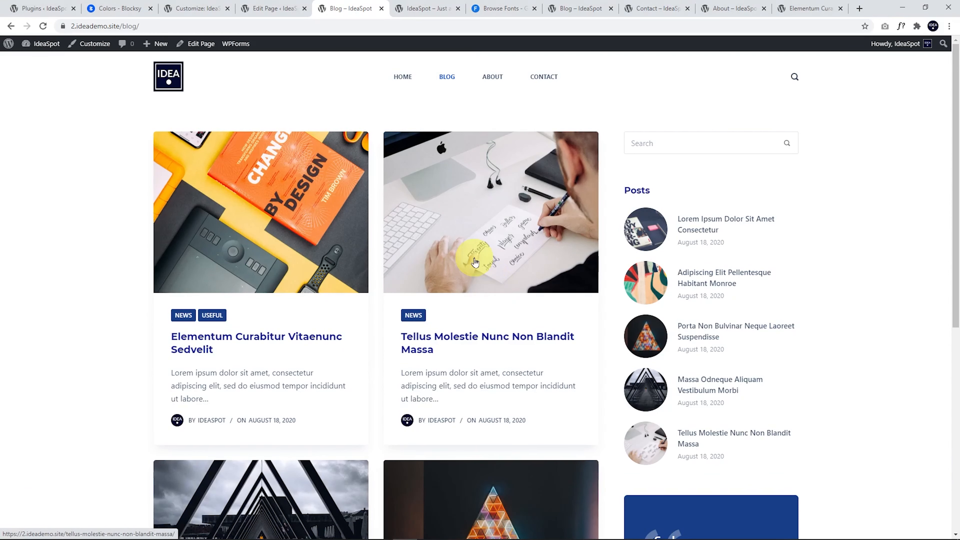
left_click(95, 44)
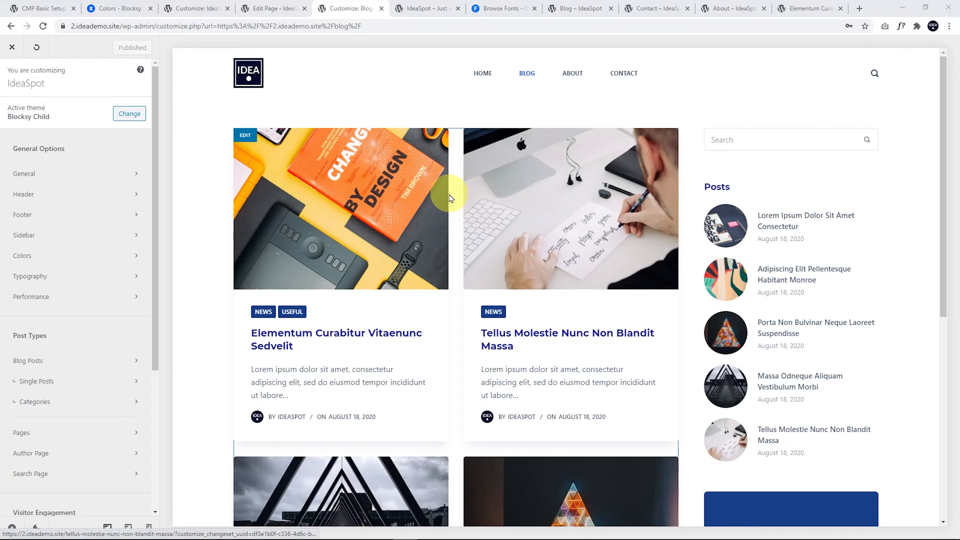
left_click(34, 363)
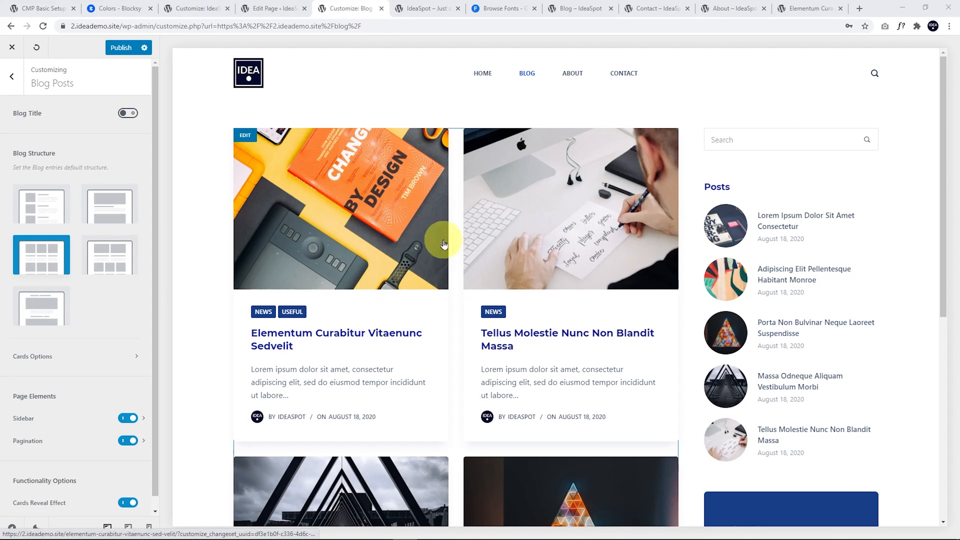
- Try the list-style and Classic blog structures on the blog page, and switch back to the grid structure
left_click(43, 217)
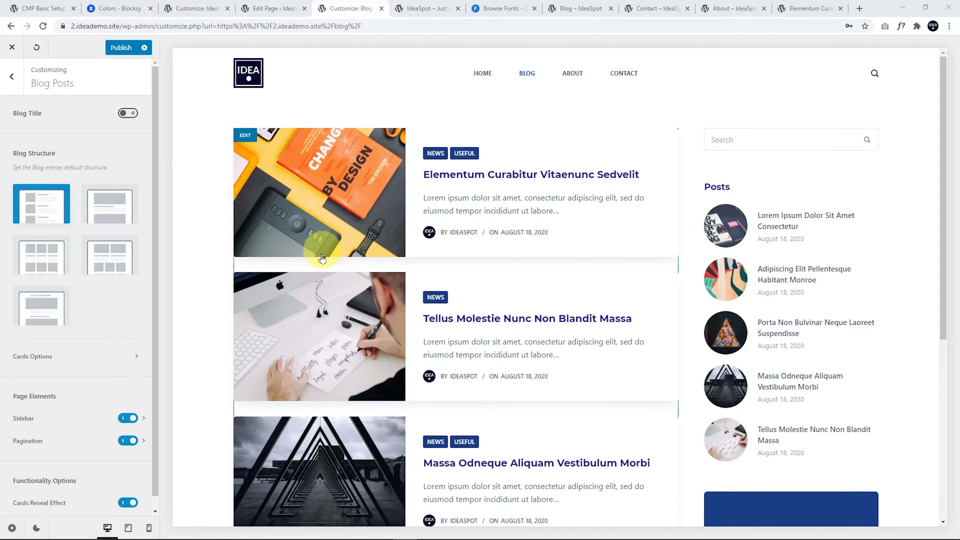
left_click(121, 217)
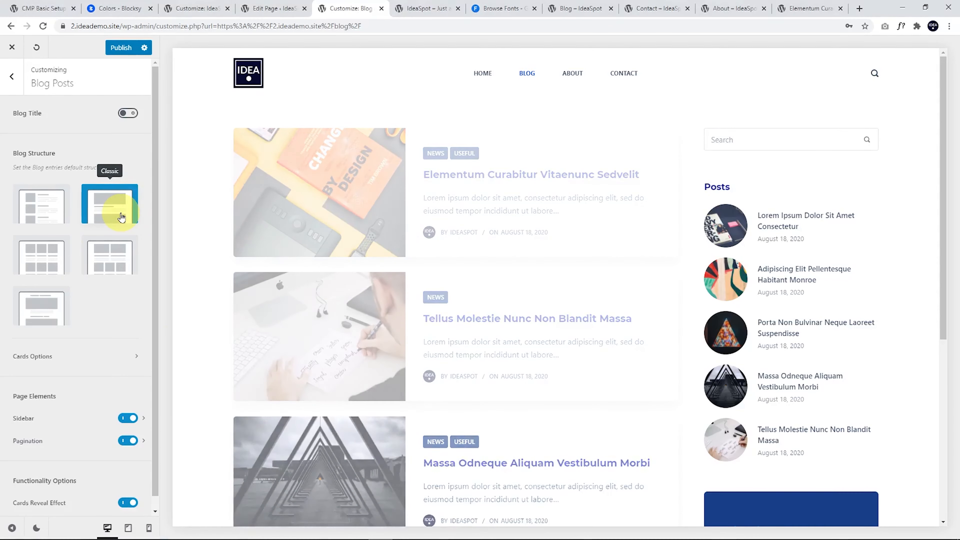
scroll(479, 230, "down", 2)
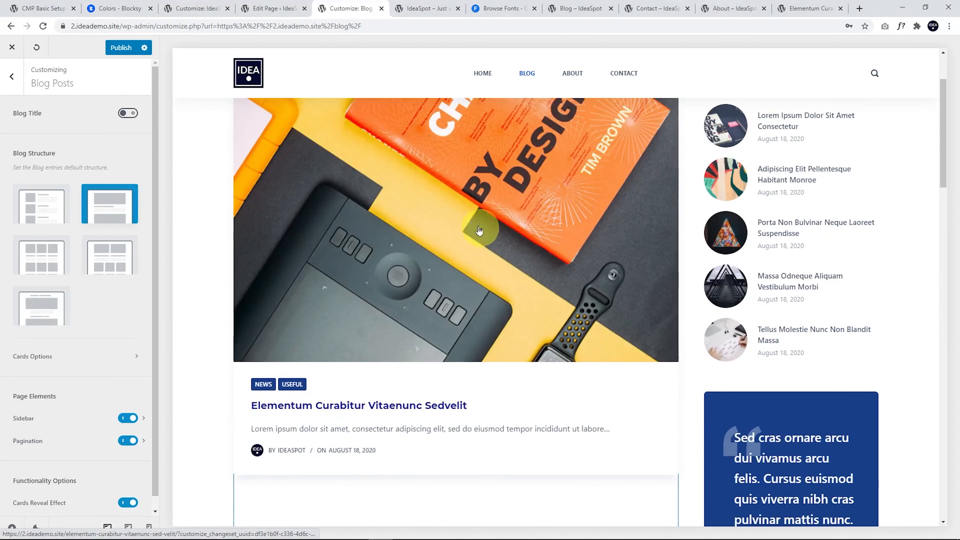
scroll(479, 230, "down", 8)
scroll(464, 317, "up", 7)
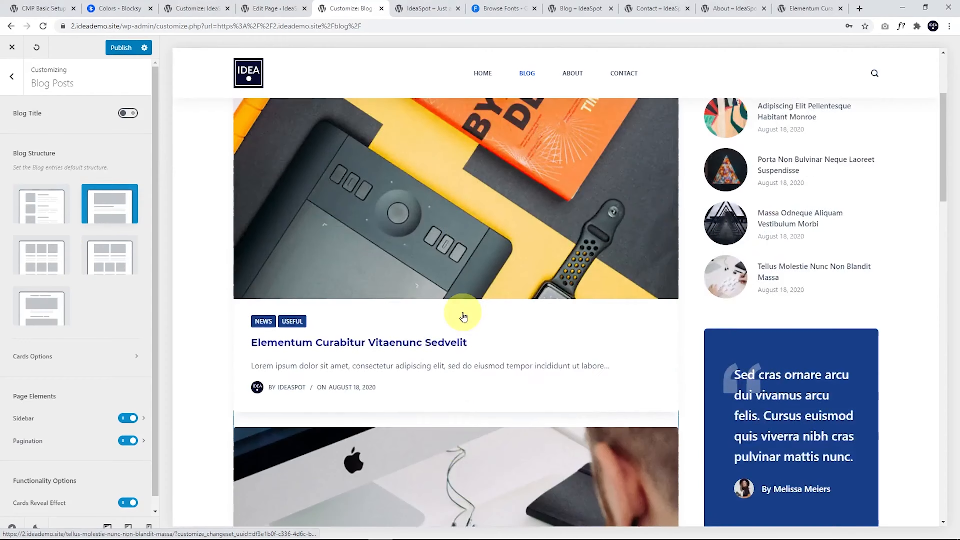
scroll(463, 317, "up", 4)
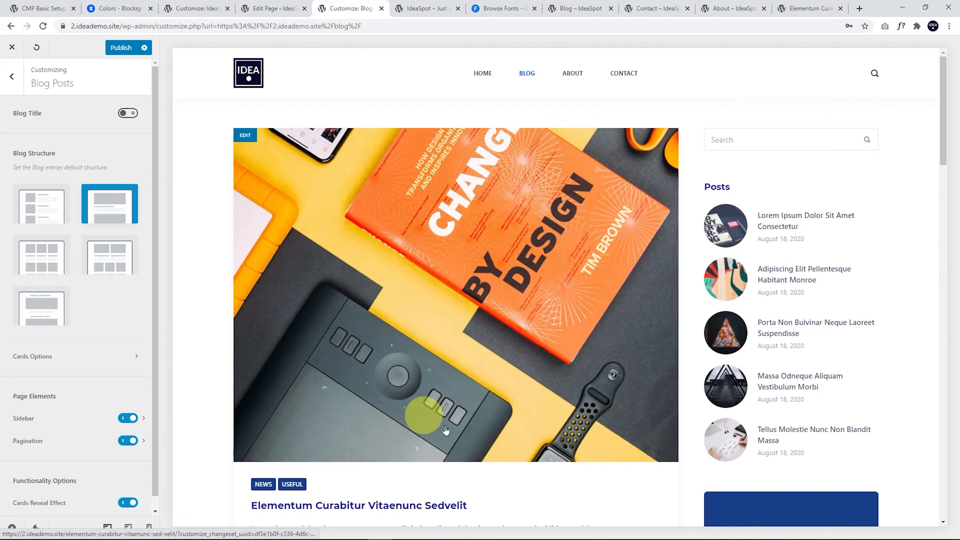
left_click(40, 263)
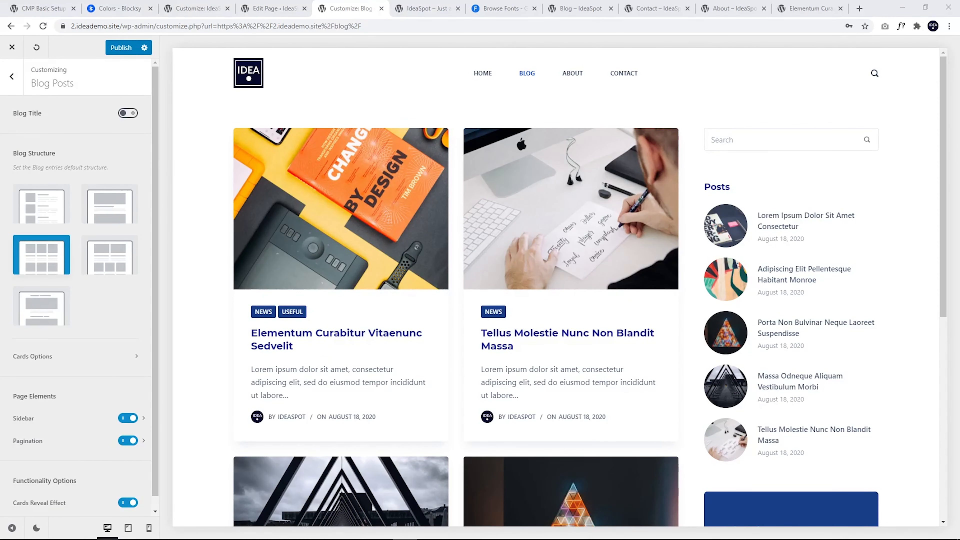
- Try the blog page without its sidebar and, with the sidebar turned back on, view its position options
left_click(128, 419)
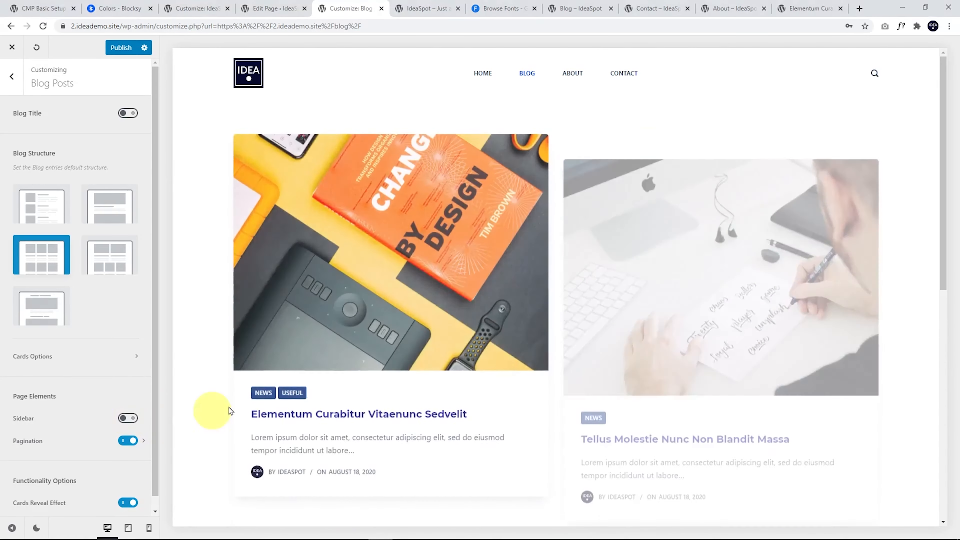
scroll(712, 297, "down", 5)
scroll(711, 297, "down", 3)
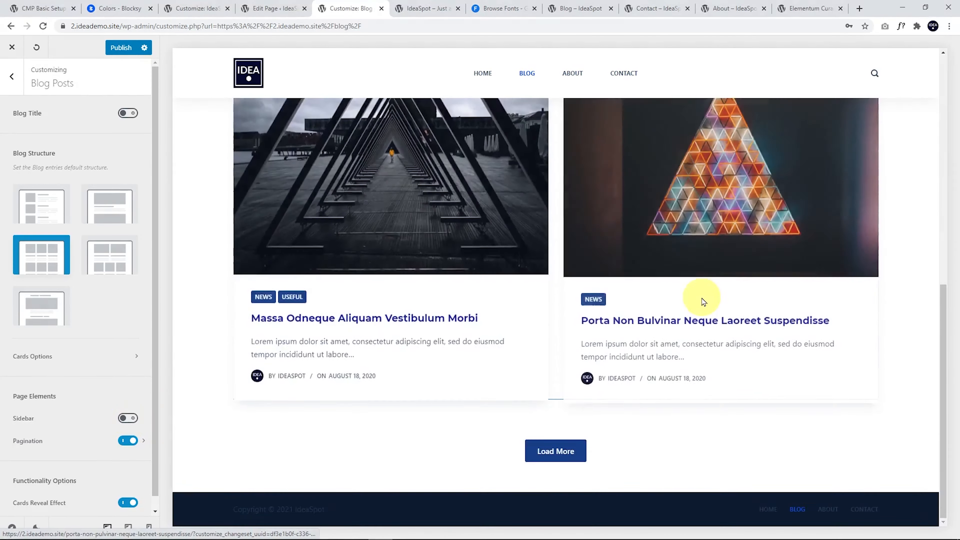
scroll(701, 300, "up", 10)
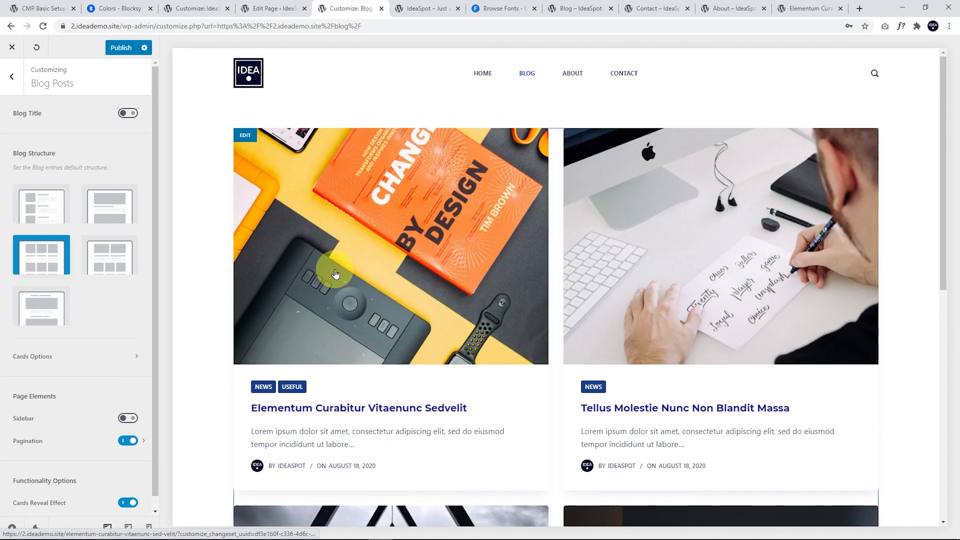
left_click(125, 420)
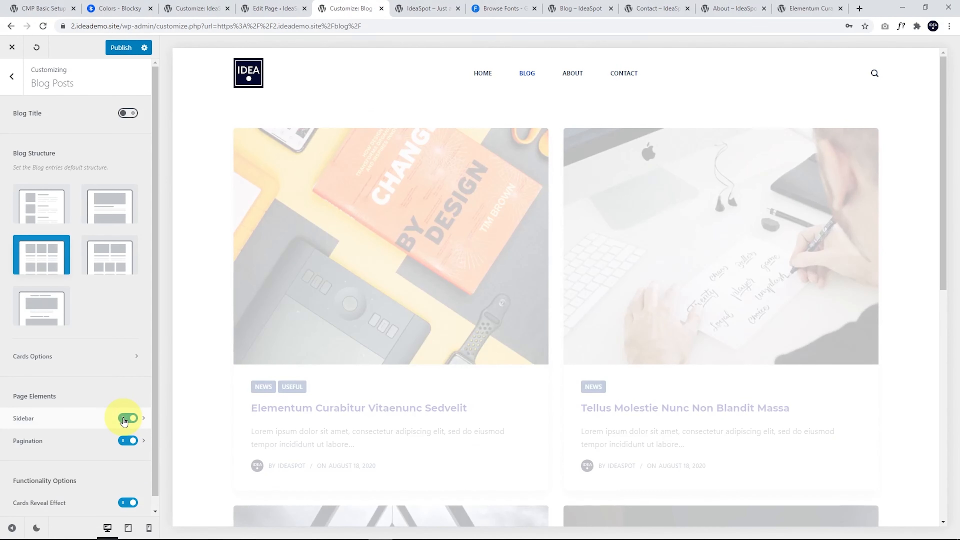
left_click(76, 417)
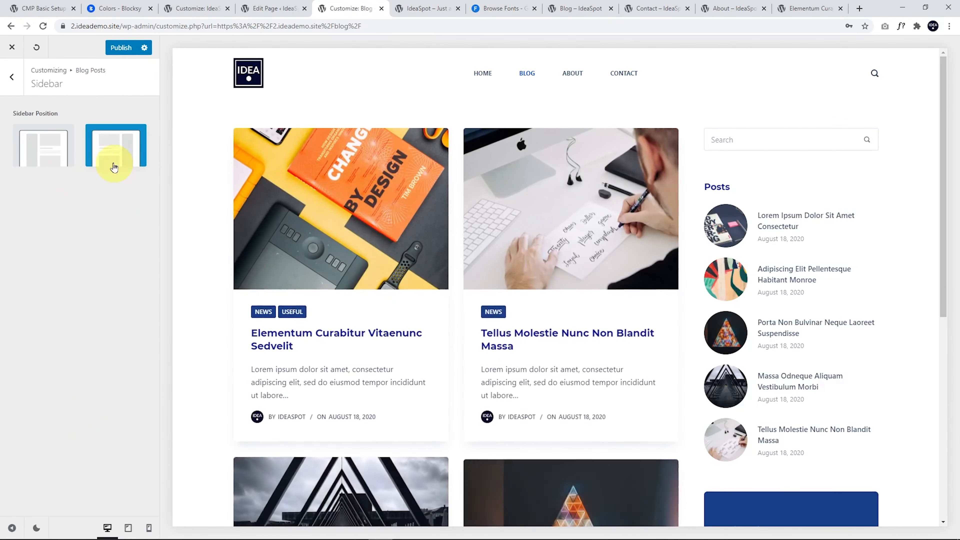
left_click(12, 81)
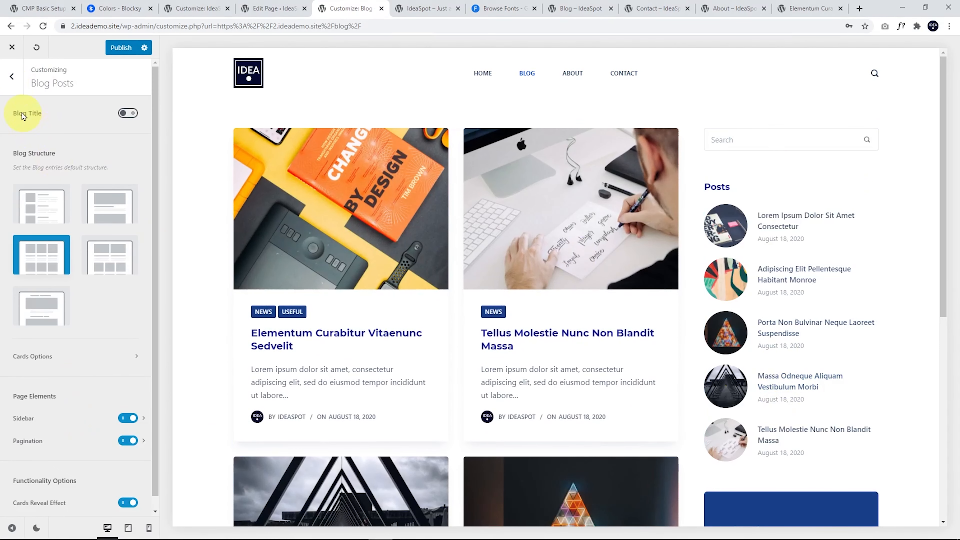
- Open the Main Sidebar widget settings and compare the listed widgets with the sidebar in the blog page preview
left_click(12, 79)
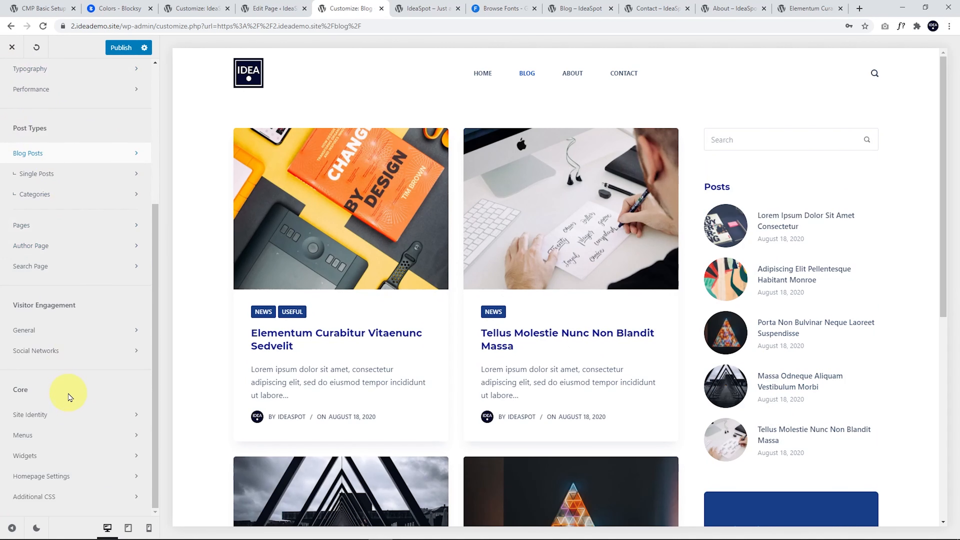
left_click(31, 456)
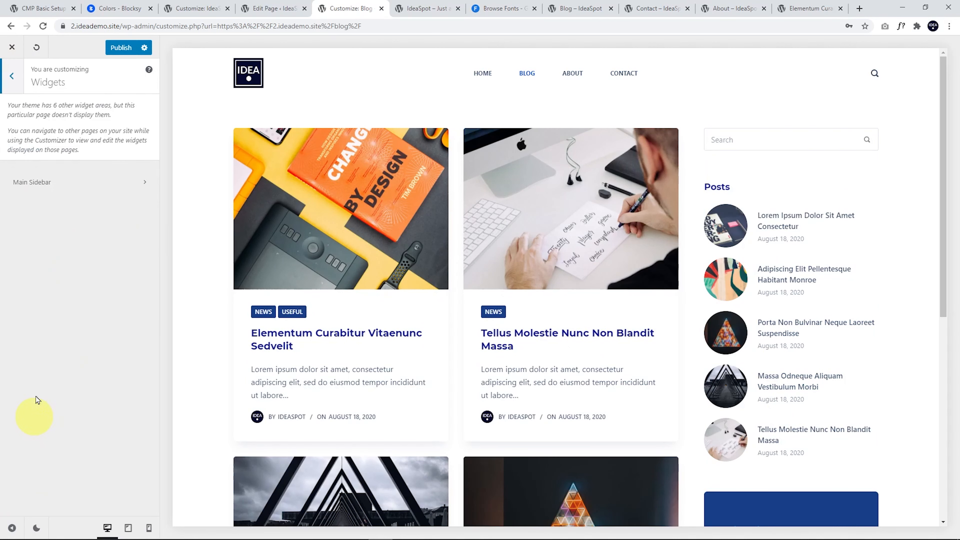
left_click(52, 186)
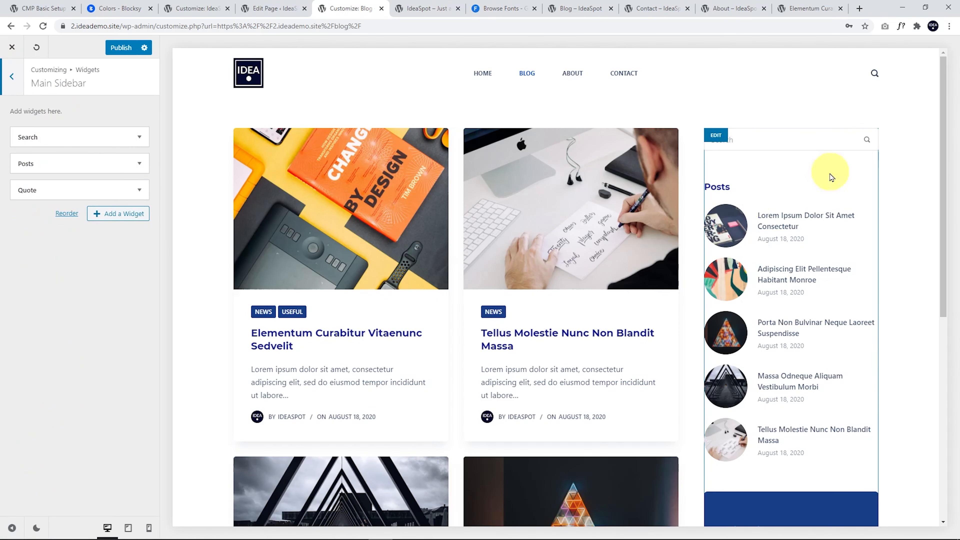
scroll(813, 189, "down", 4)
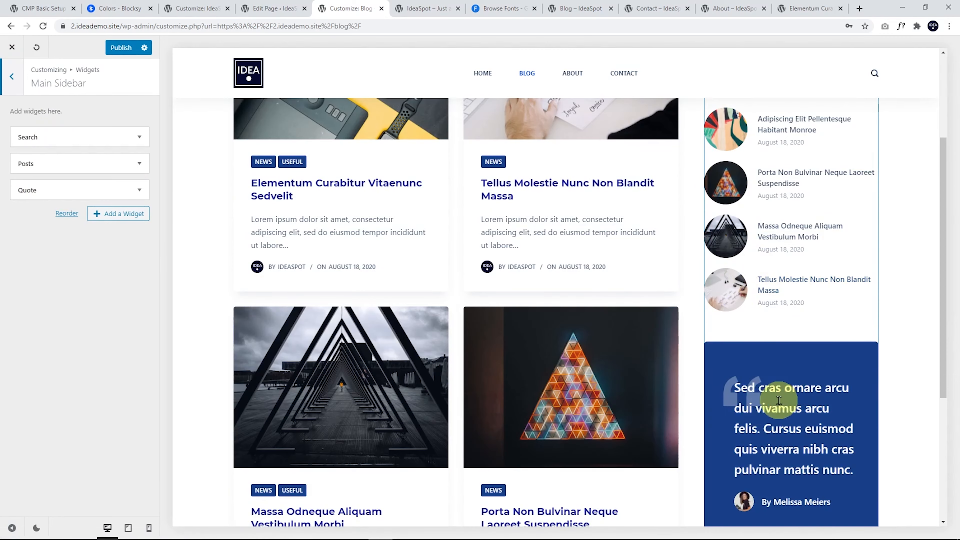
scroll(768, 411, "up", 4)
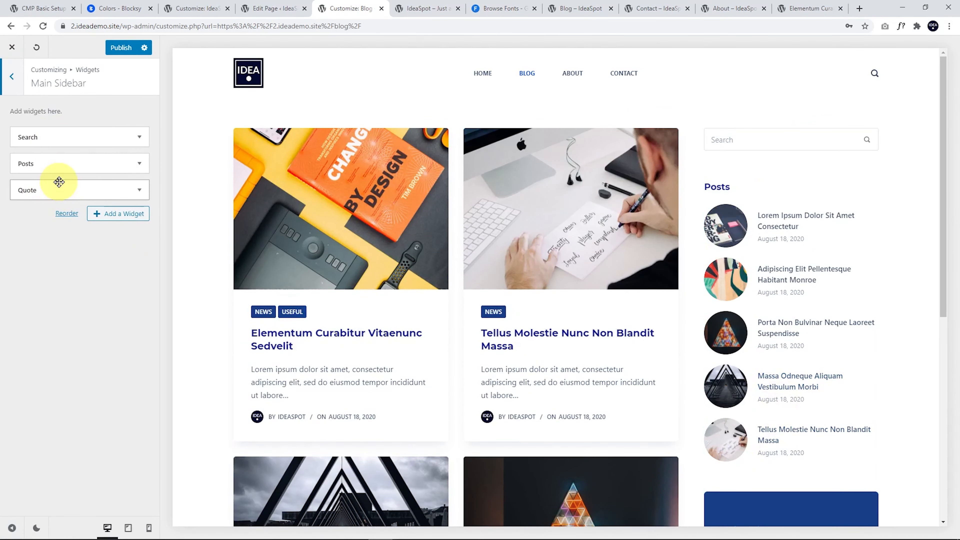
- Try the Quote widget above the Posts widget in the Main Sidebar, and move it back below Posts
left_click_drag(58, 190, 60, 161)
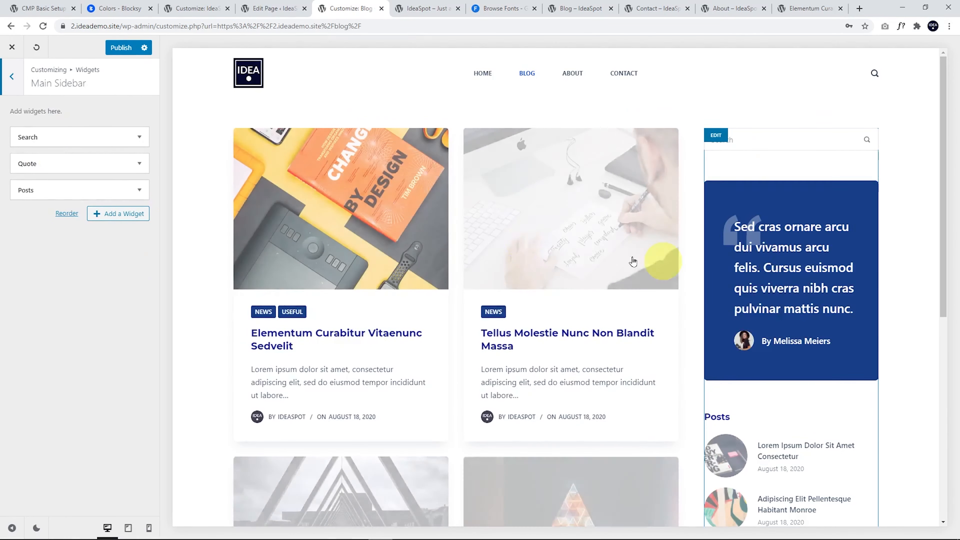
mouse_move(56, 182)
left_mouse_down()
mouse_move(55, 197)
mouse_move(58, 189)
left_mouse_up()
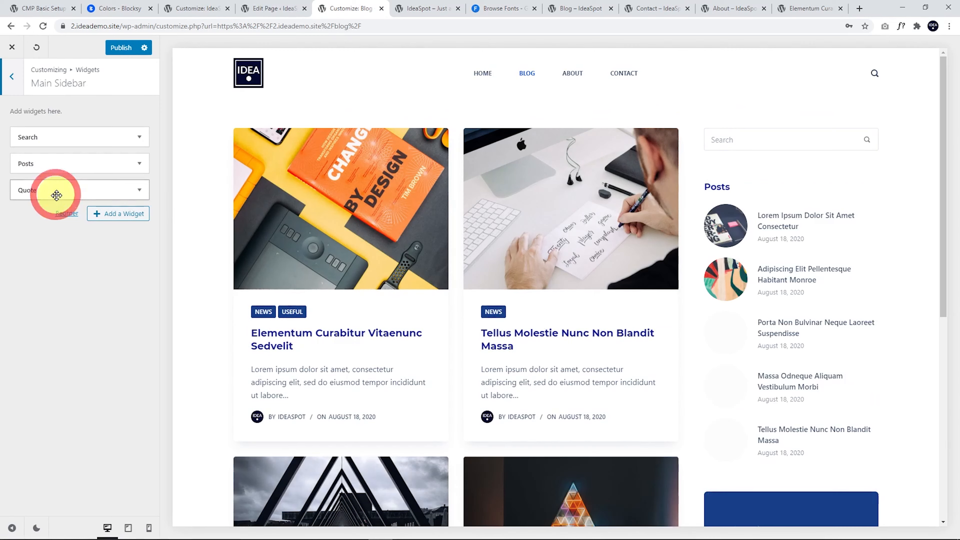
- Browse the widgets available to add to the Main Sidebar, and leave its settings without adding one
left_click(107, 215)
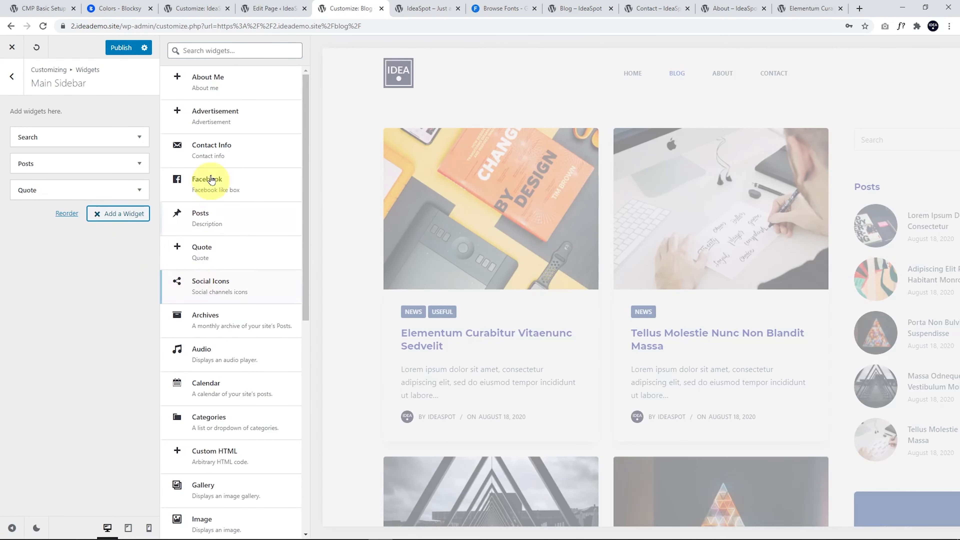
scroll(219, 236, "down", 12)
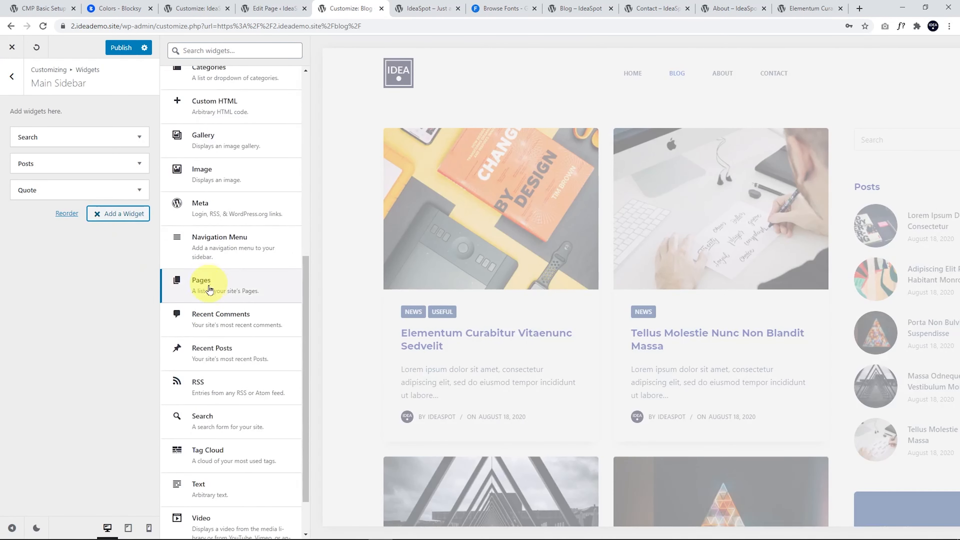
scroll(209, 298, "up", 10)
scroll(209, 305, "up", 3)
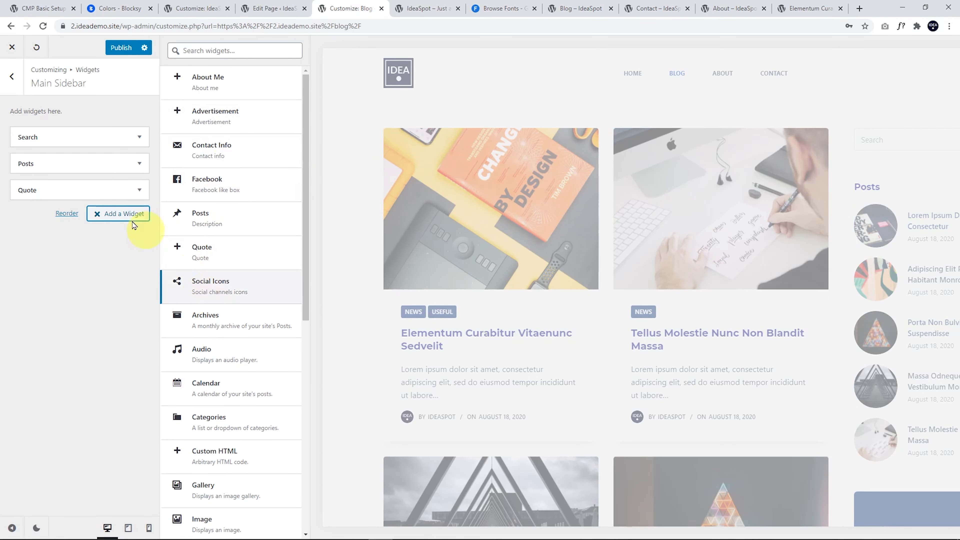
left_click(11, 77)
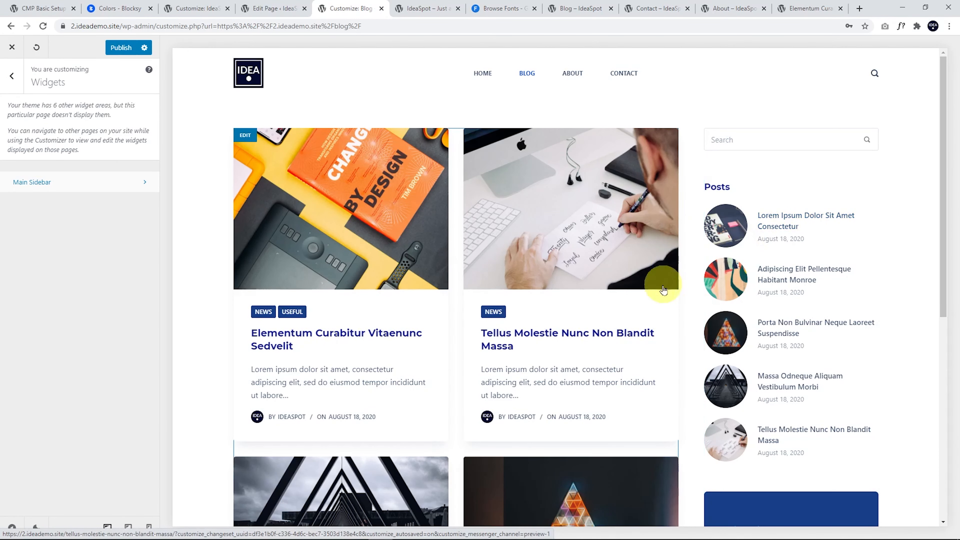
- Review the blog page preview with its sidebar, and return to the main customizer options
scroll(519, 269, "down", 3)
scroll(519, 270, "down", 5)
scroll(515, 322, "up", 8)
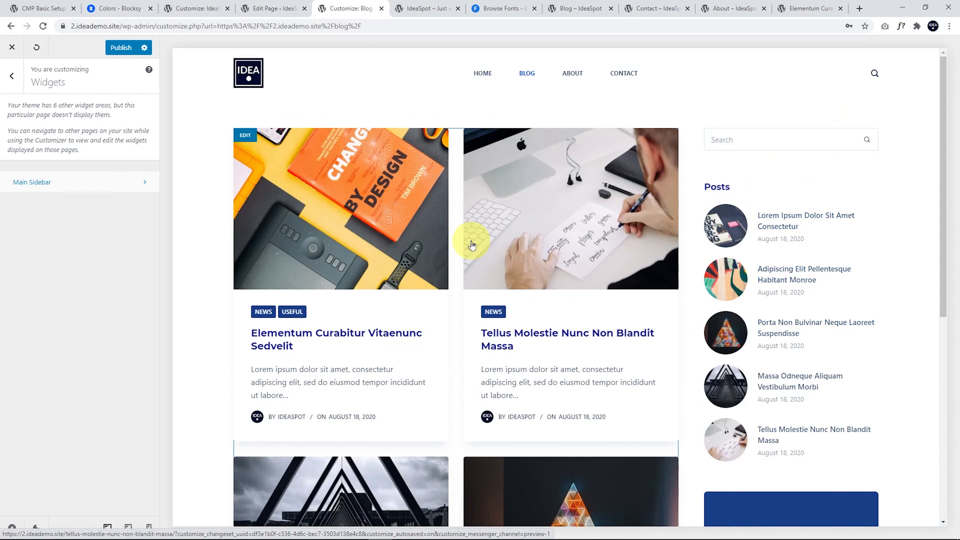
left_click(11, 77)
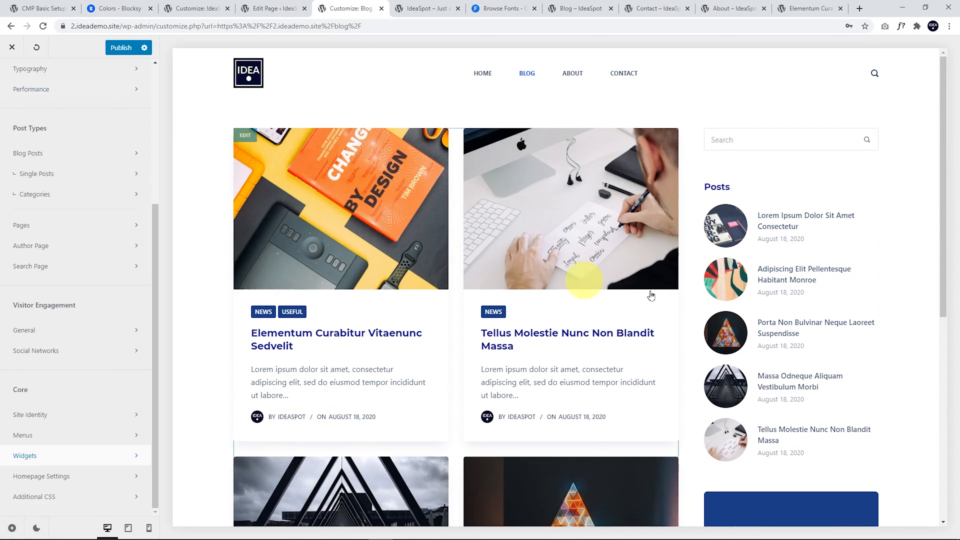
scroll(622, 330, "down", 5)
scroll(579, 265, "up", 5)
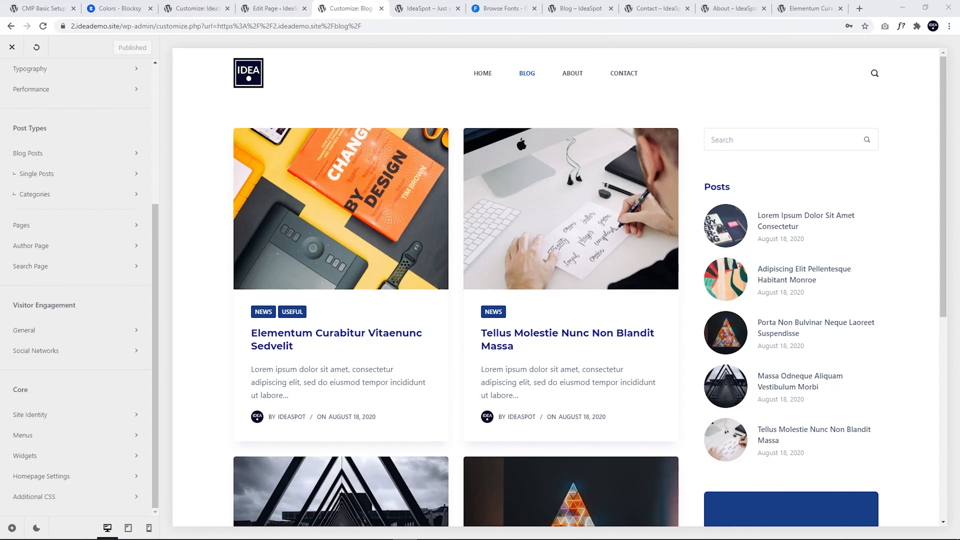
- In the Blog Posts settings, turn off the sidebar and turn on the blog title
left_click(92, 152)
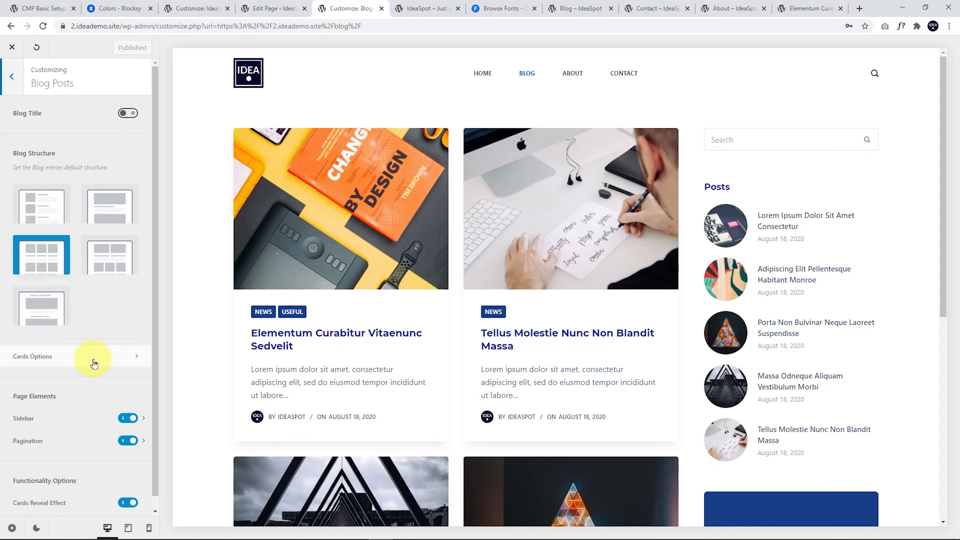
left_click(128, 420)
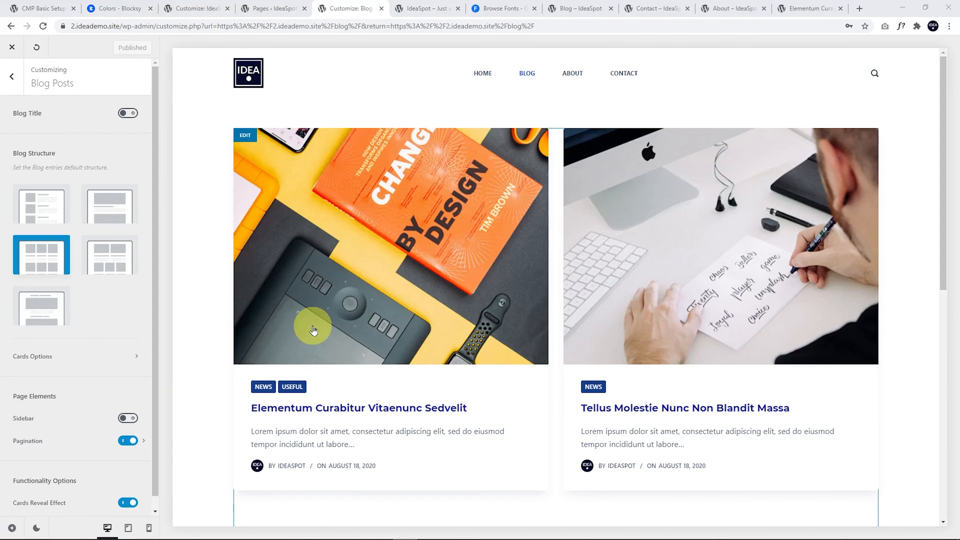
left_click(126, 113)
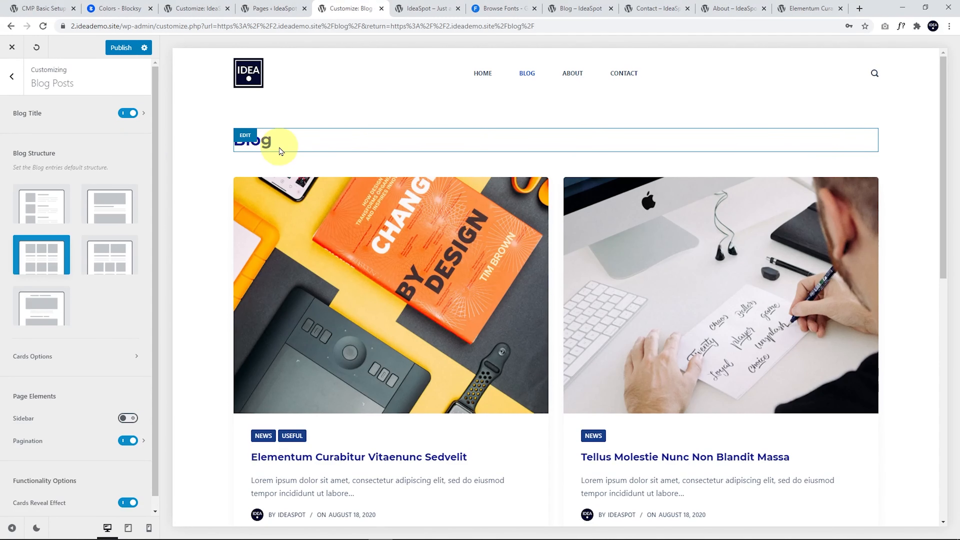
- Use Quick Edit in the pages list to rename the Blog page to News with the slug news
left_click(271, 9)
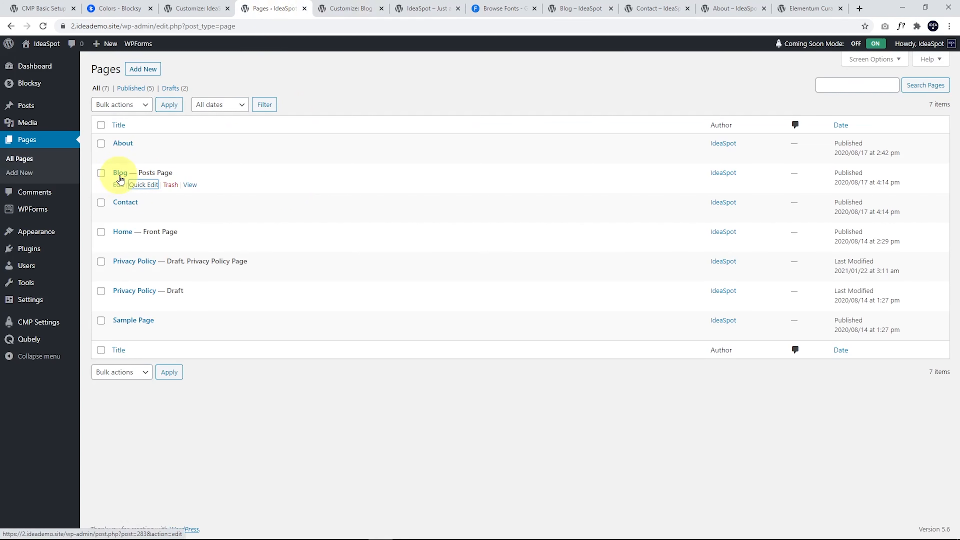
left_click(140, 185)
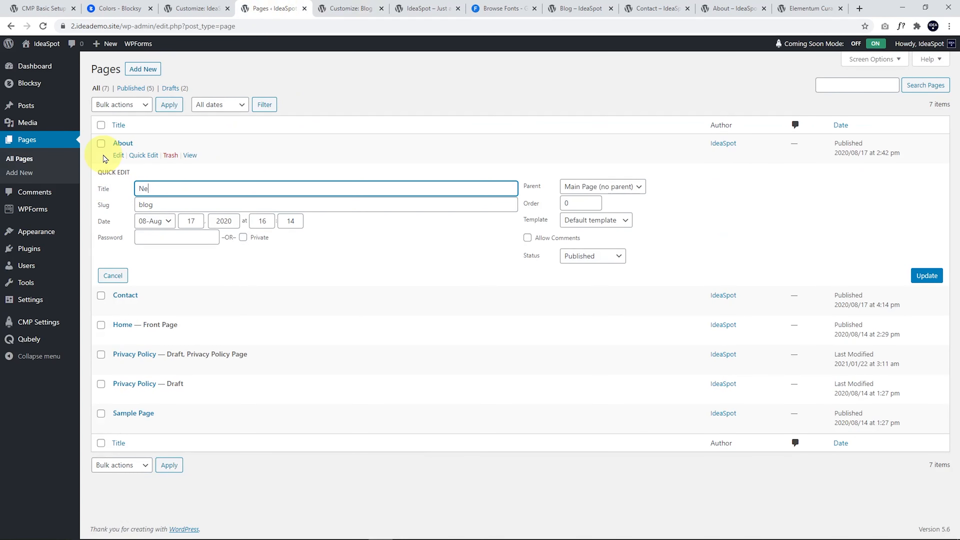
key("Tab")
type("news")
left_click(924, 276)
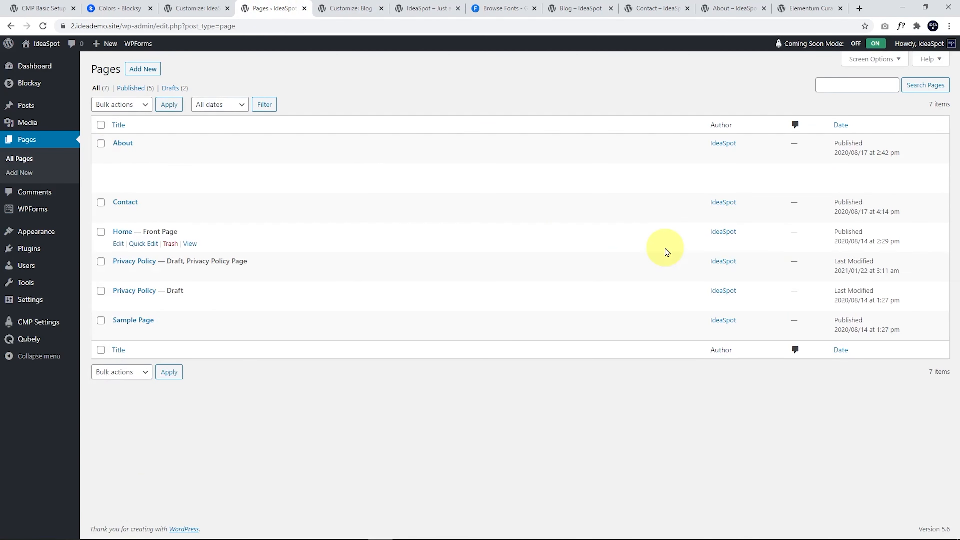
- Reload the customizer, reopen the Blog Posts settings and show the News page in the preview
left_click(346, 8)
left_click(42, 26)
key("Return")
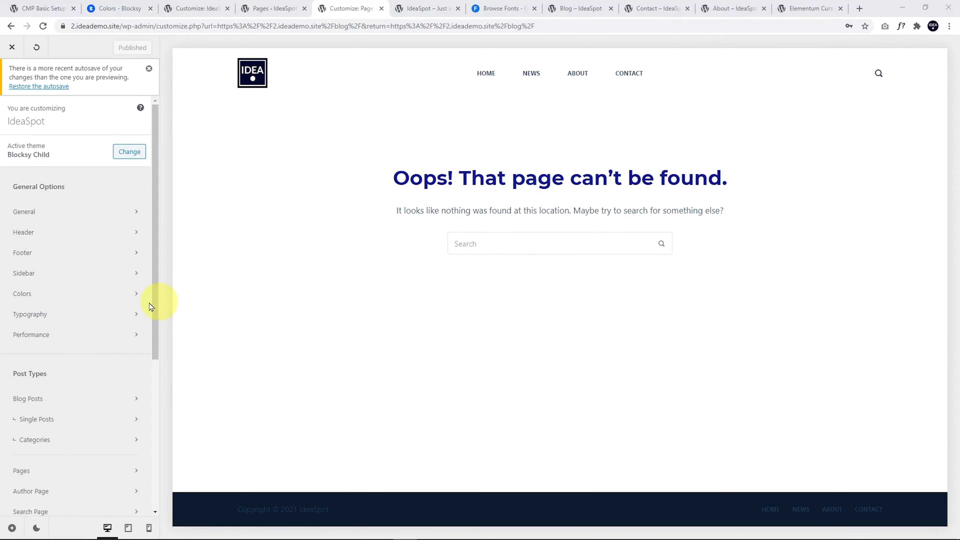
left_click(29, 399)
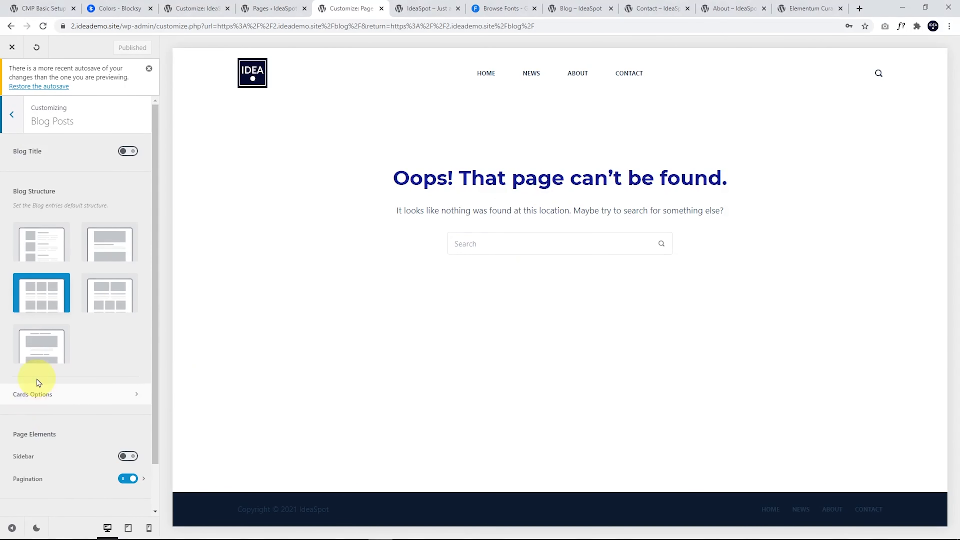
left_click(529, 74)
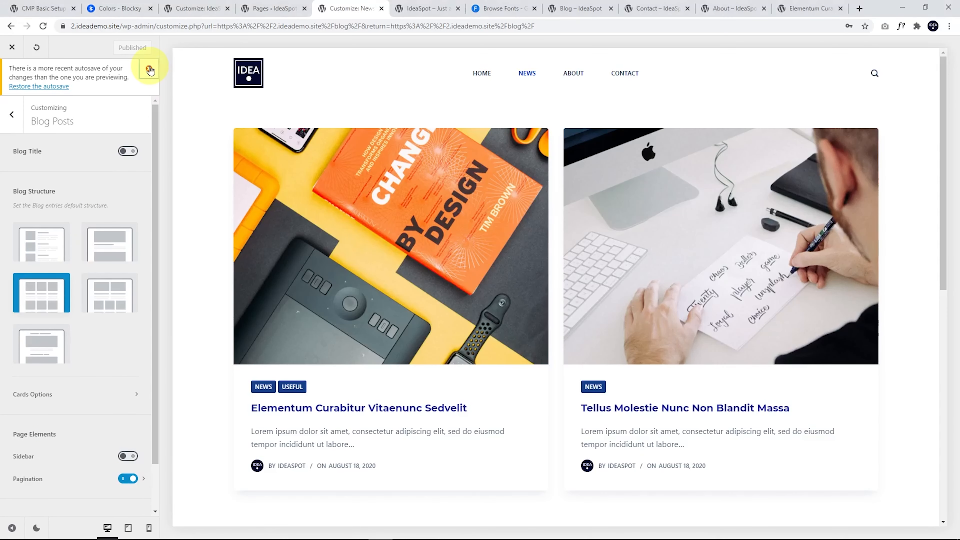
- Dismiss the autosave notice and turn on the blog title for the News page
left_click(150, 69)
left_click(125, 115)
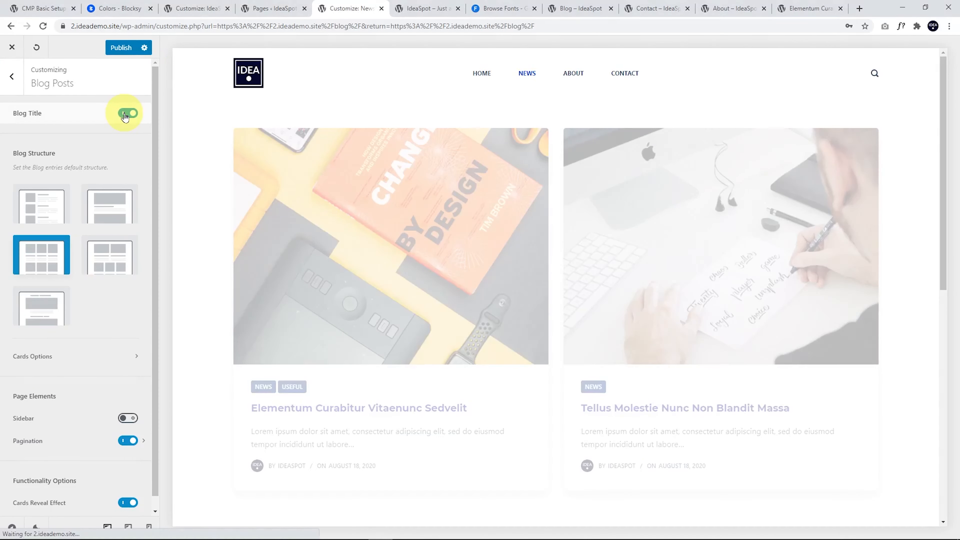
mouse_move(251, 137)
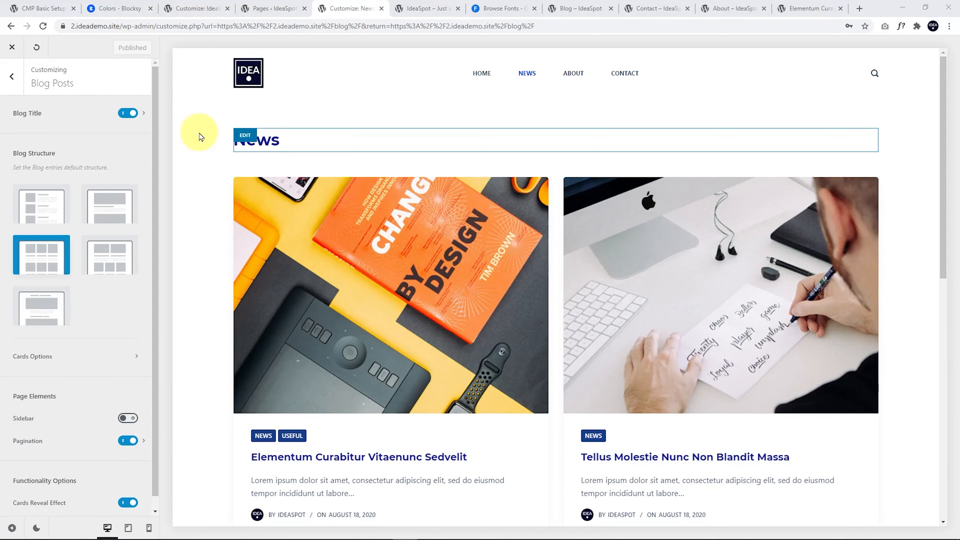
- Centre the blog title horizontally and switch it to the full-width banner layout
left_click(58, 117)
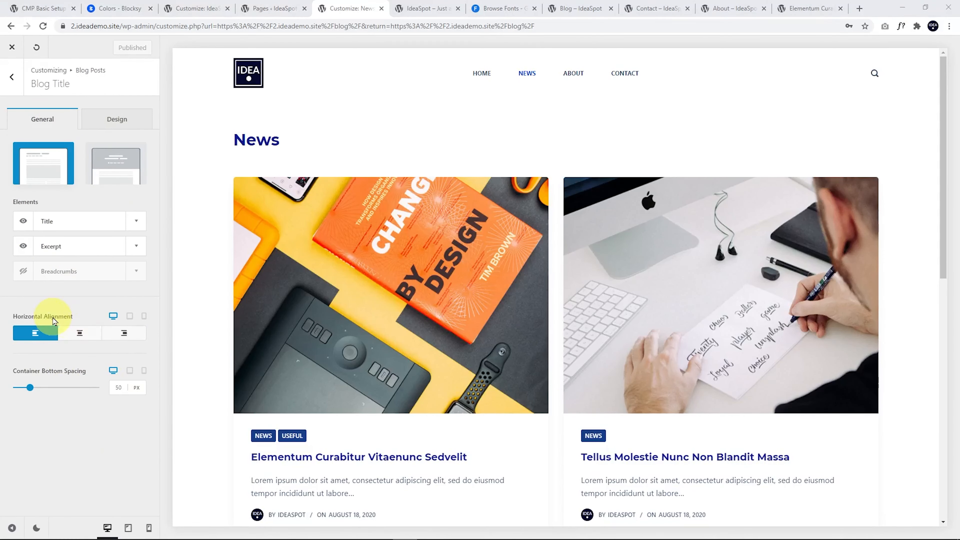
left_click(81, 334)
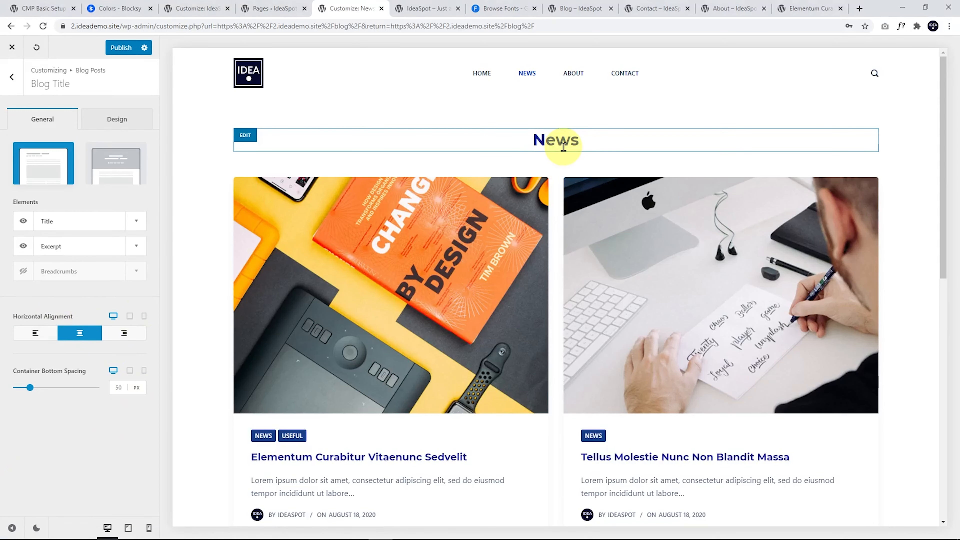
left_click(132, 171)
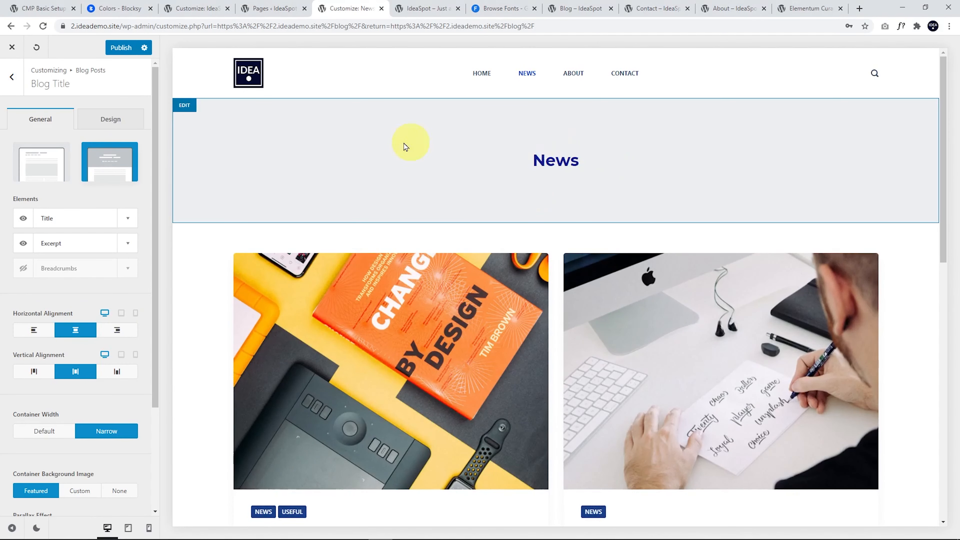
- Give the title banner a custom background image, using the media library photo of hands typing on a laptop
scroll(74, 322, "down", 3)
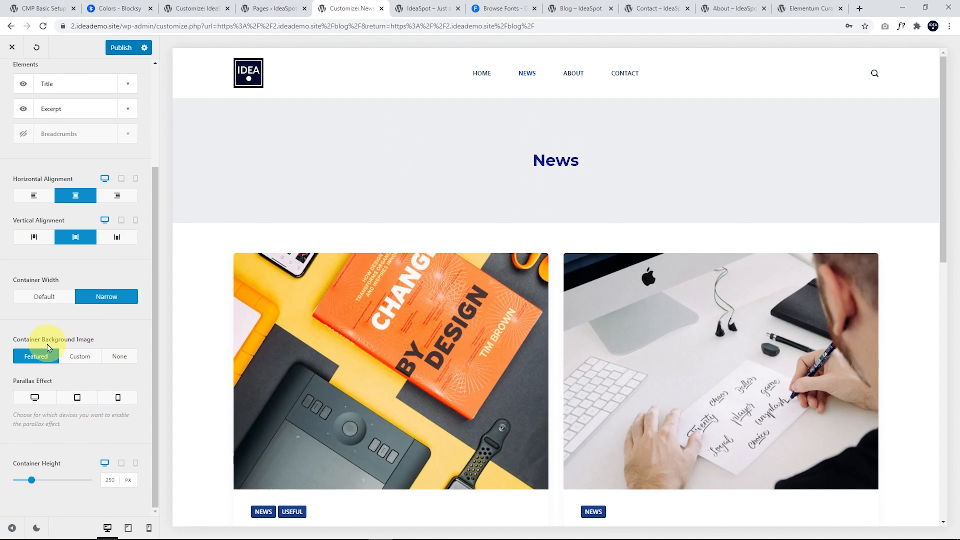
left_click(83, 360)
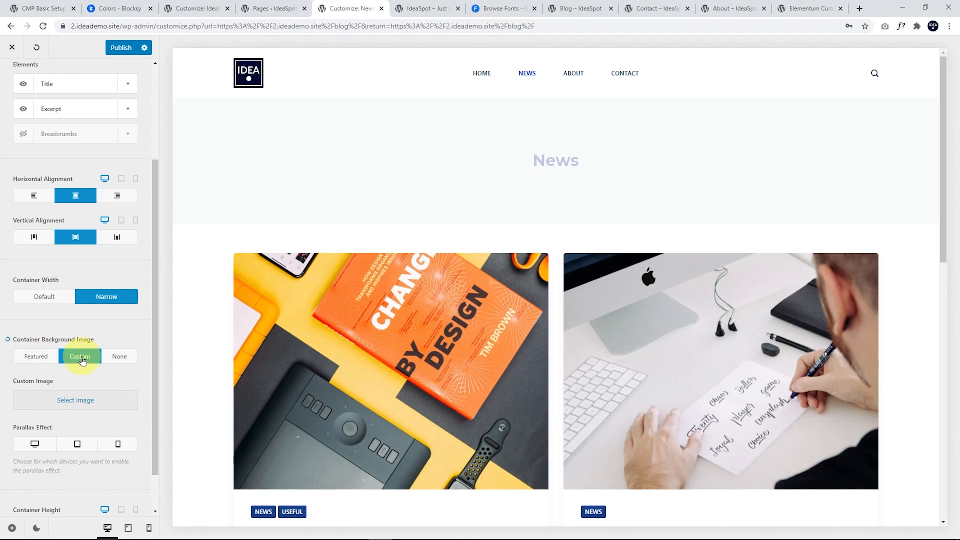
left_click(71, 399)
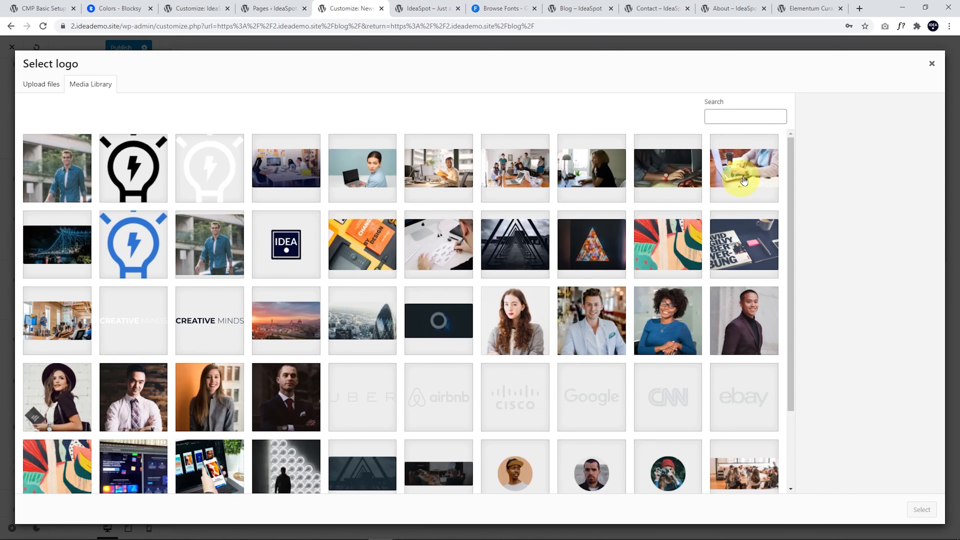
left_click(742, 169)
left_click(923, 510)
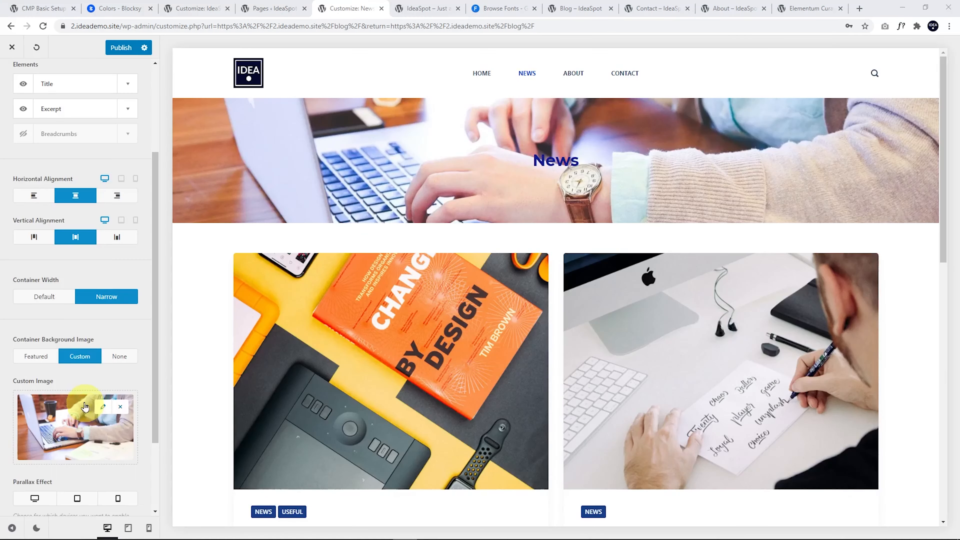
- Set the title banner's image overlay to white (#ffffff) at 0.78 opacity, and open the container background colour options
mouse_move(70, 333)
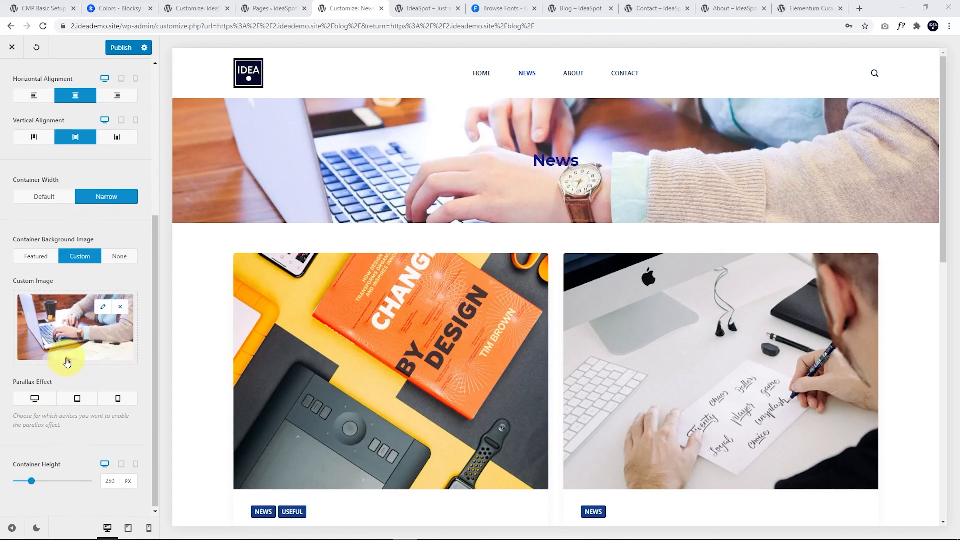
scroll(75, 414, "up", 6)
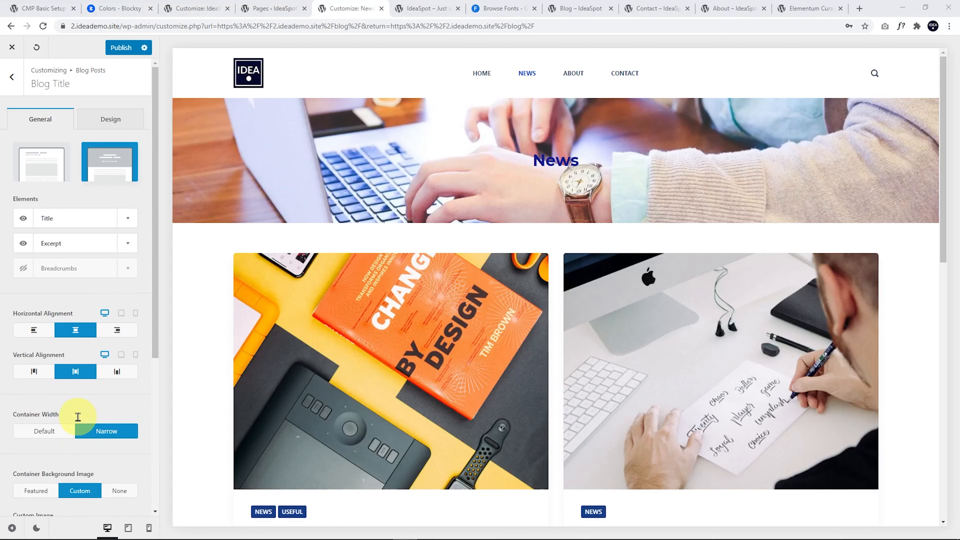
left_click(100, 119)
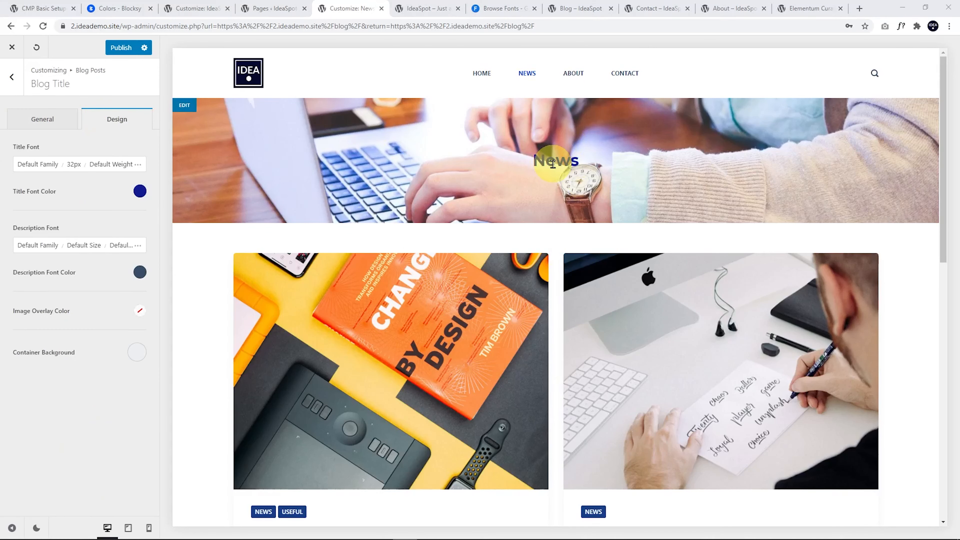
left_click(141, 311)
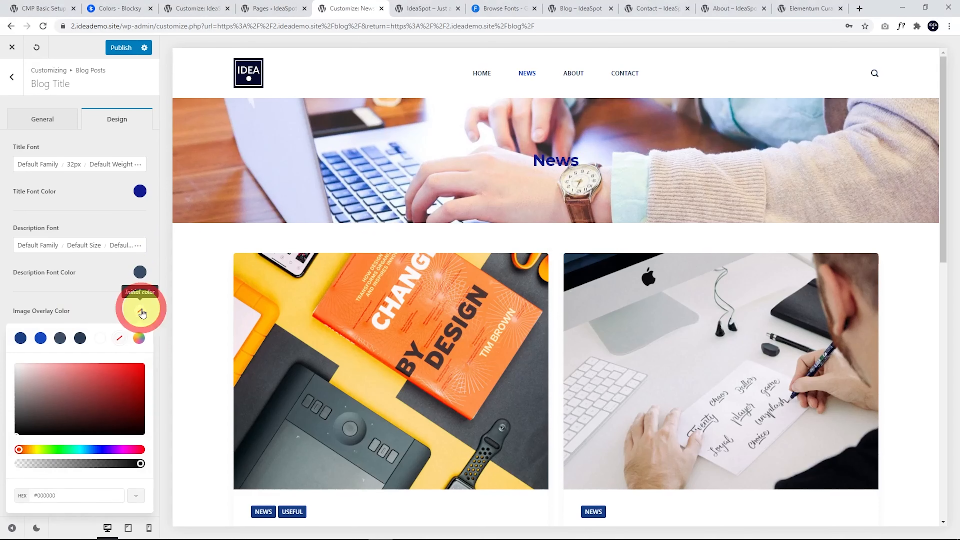
left_click(103, 346)
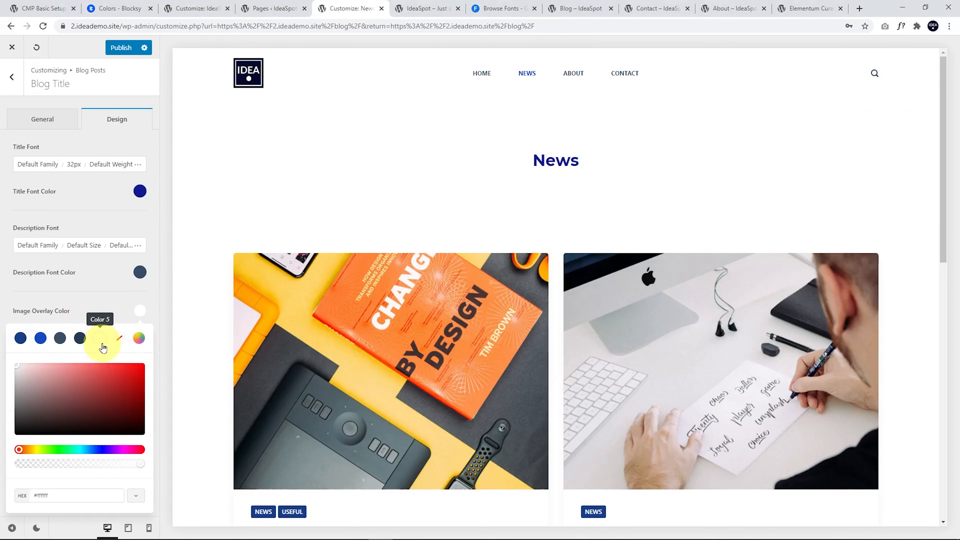
left_click_drag(132, 469, 100, 470)
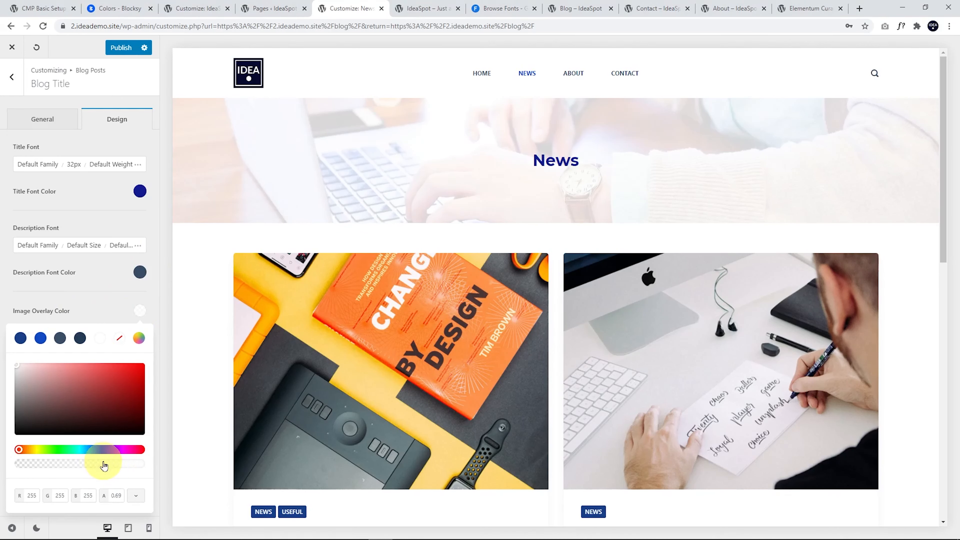
left_click_drag(116, 469, 109, 471)
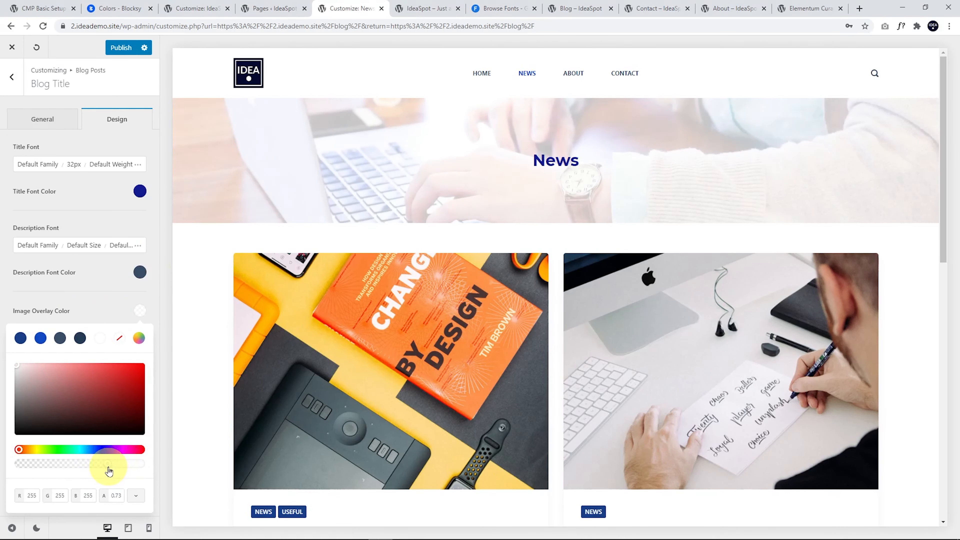
left_click_drag(101, 470, 114, 467)
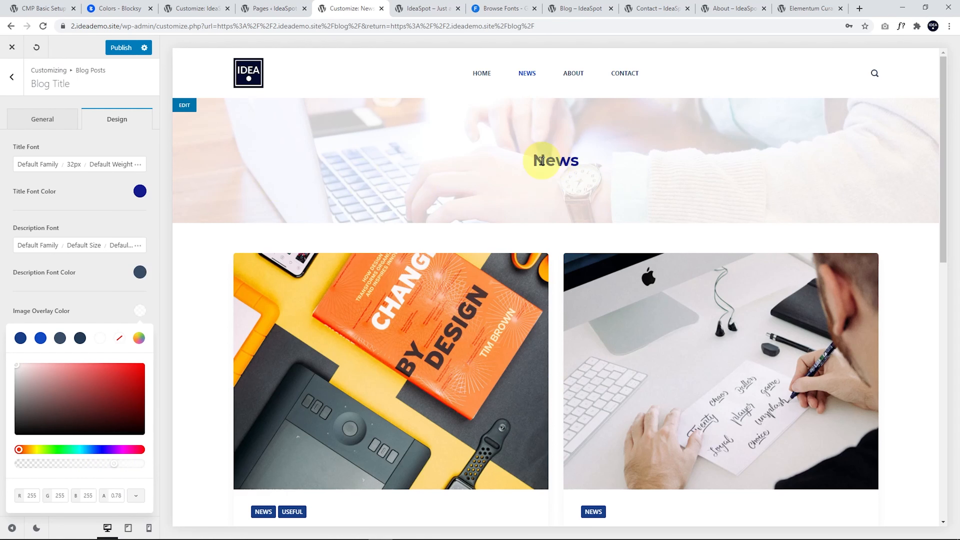
left_click(98, 309)
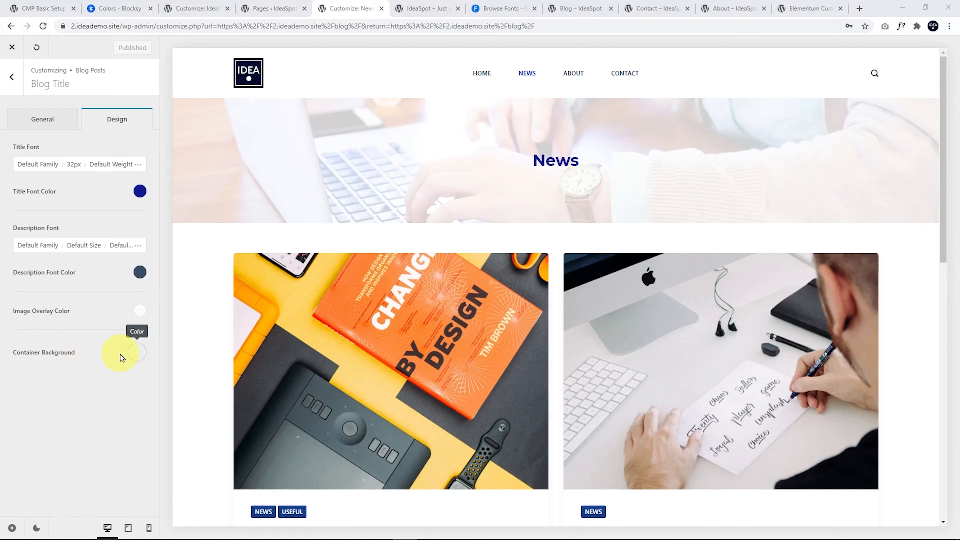
left_click(135, 355)
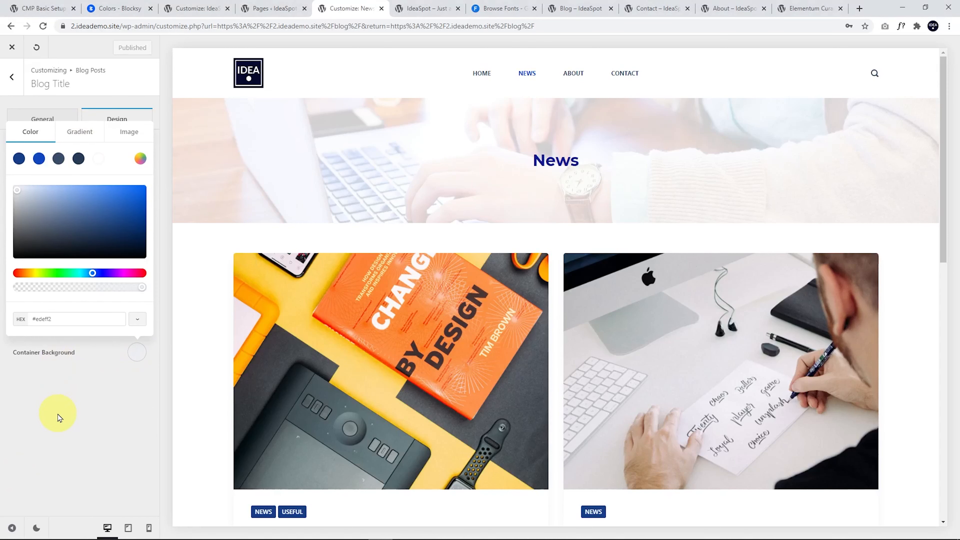
- Leave the blog title settings and, in the blog card options, move the Title element above the first Post Meta
left_click(59, 417)
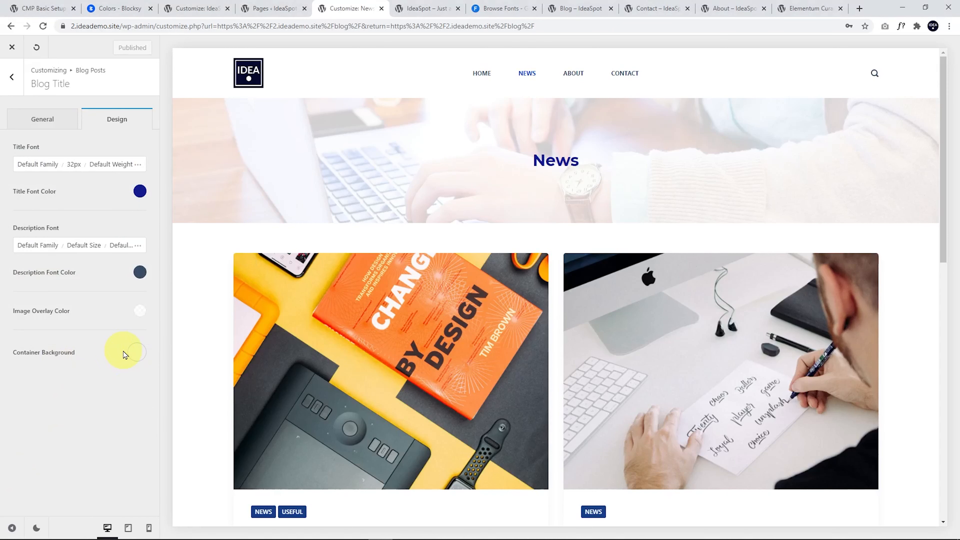
left_click(12, 76)
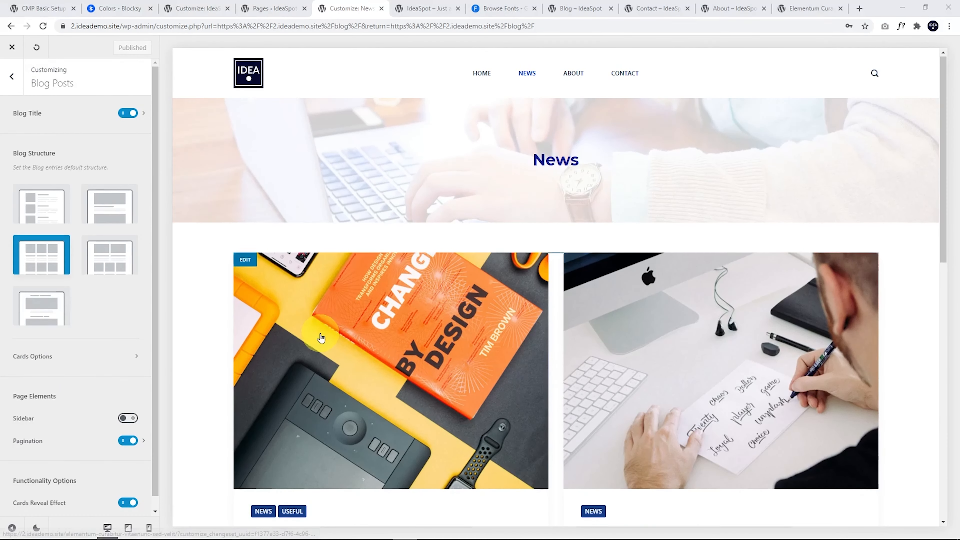
scroll(321, 336, "down", 4)
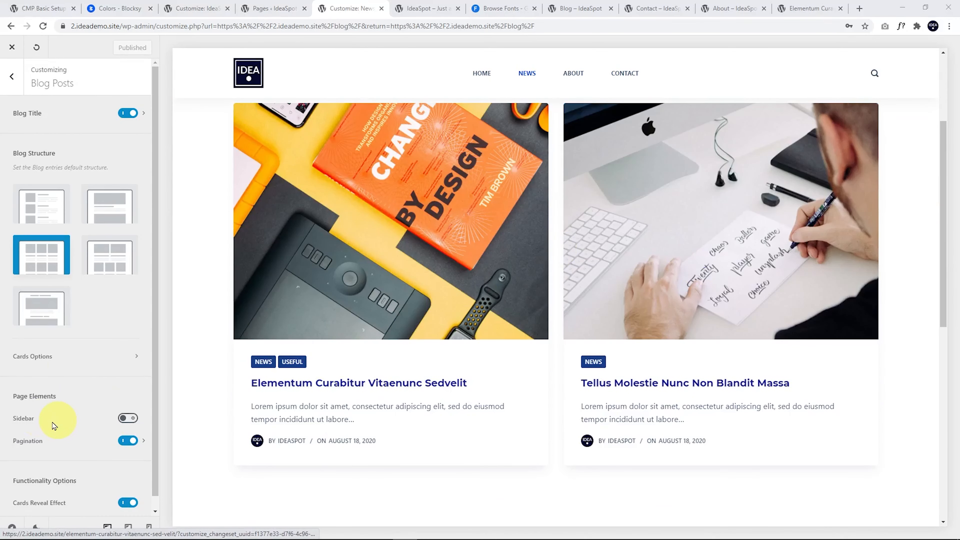
left_click(52, 356)
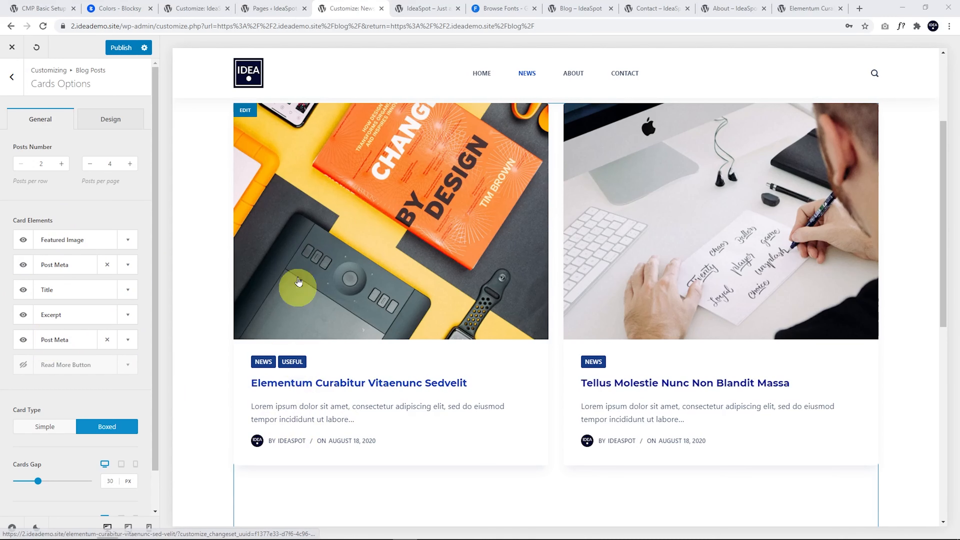
left_click_drag(63, 285, 65, 262)
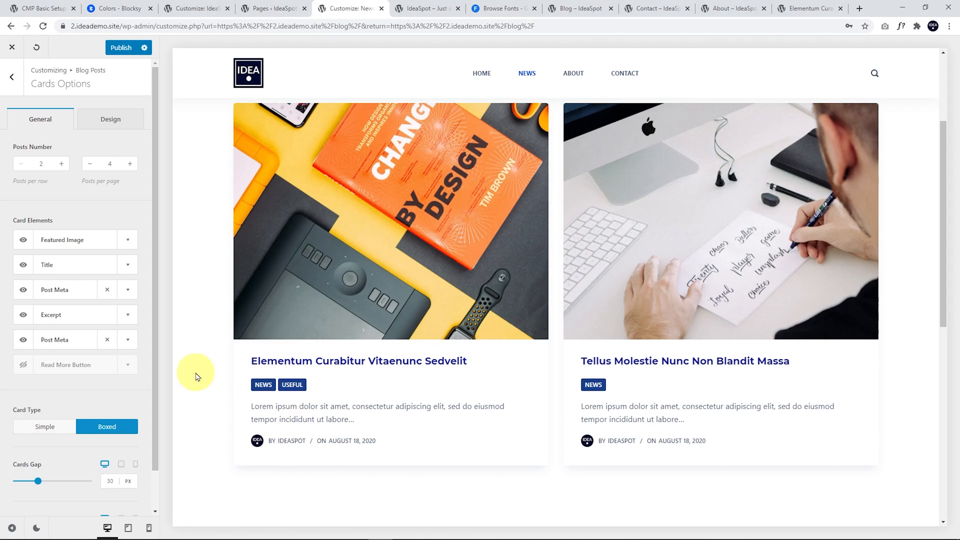
- Add Author and Published Date to the first Post Meta element of the blog cards
left_click(128, 290)
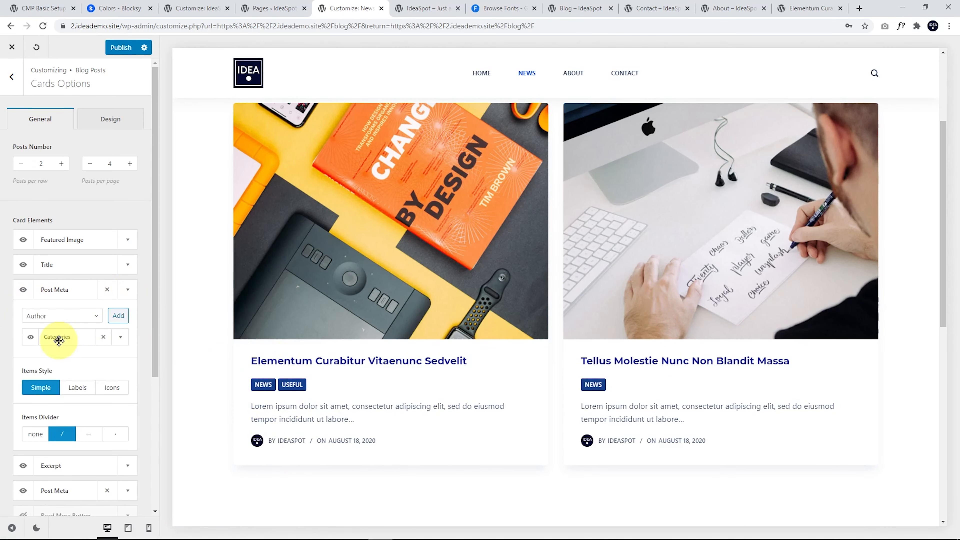
left_click(119, 317)
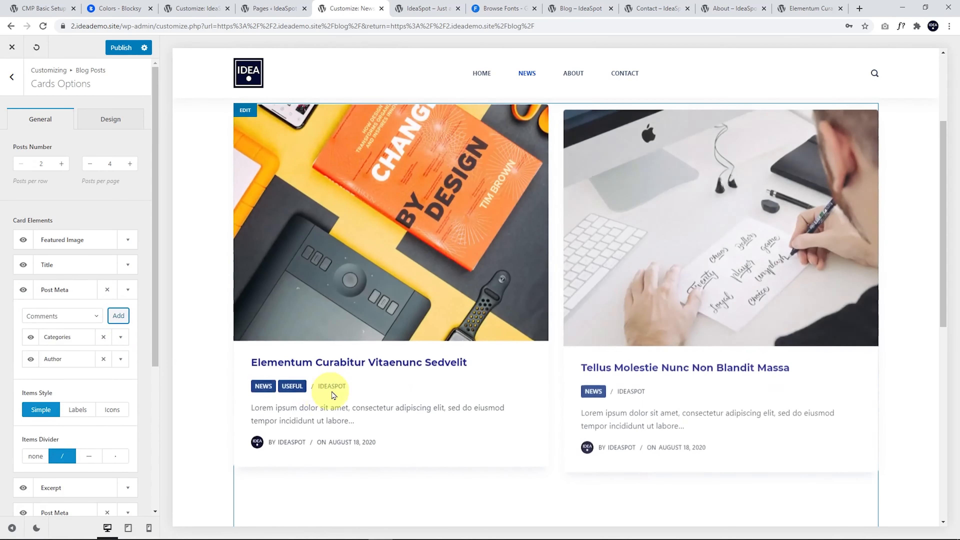
left_click(96, 317)
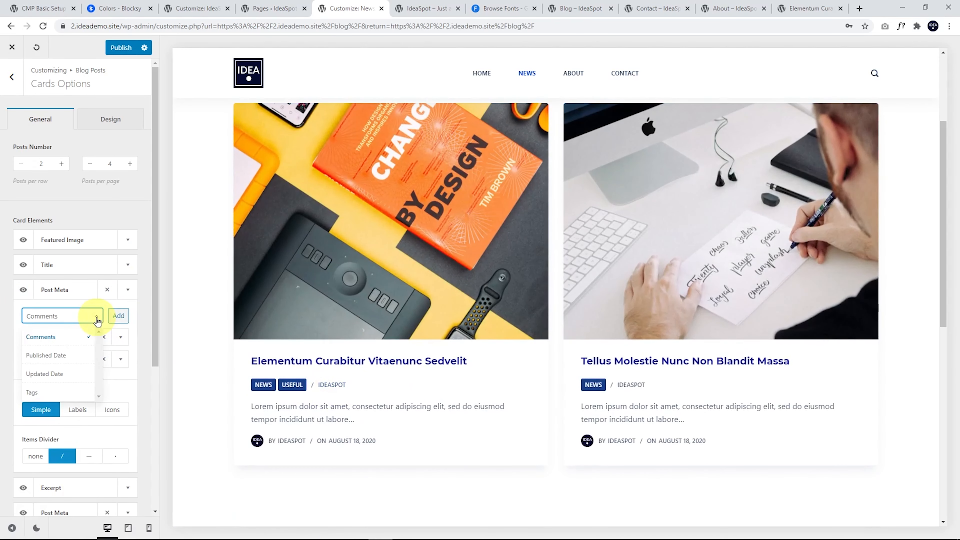
left_click(63, 363)
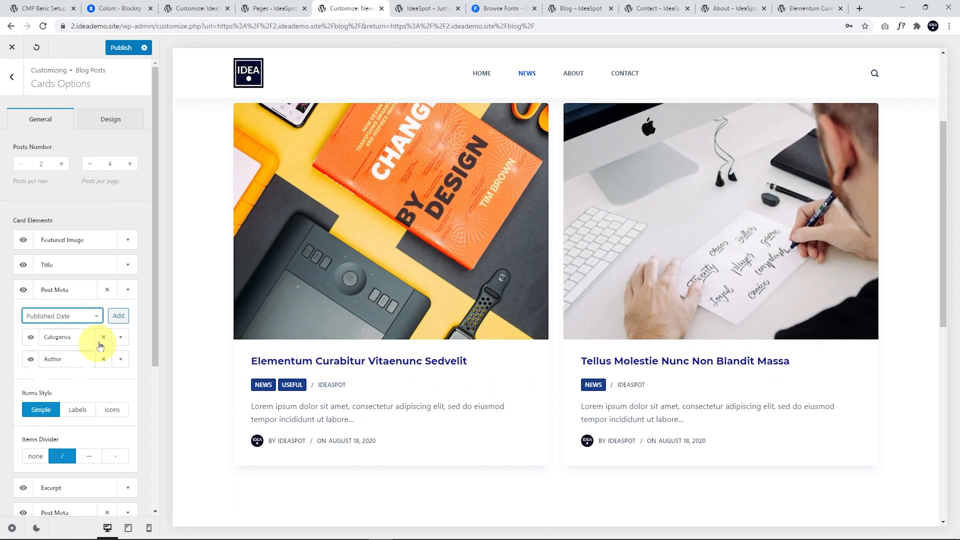
left_click(118, 316)
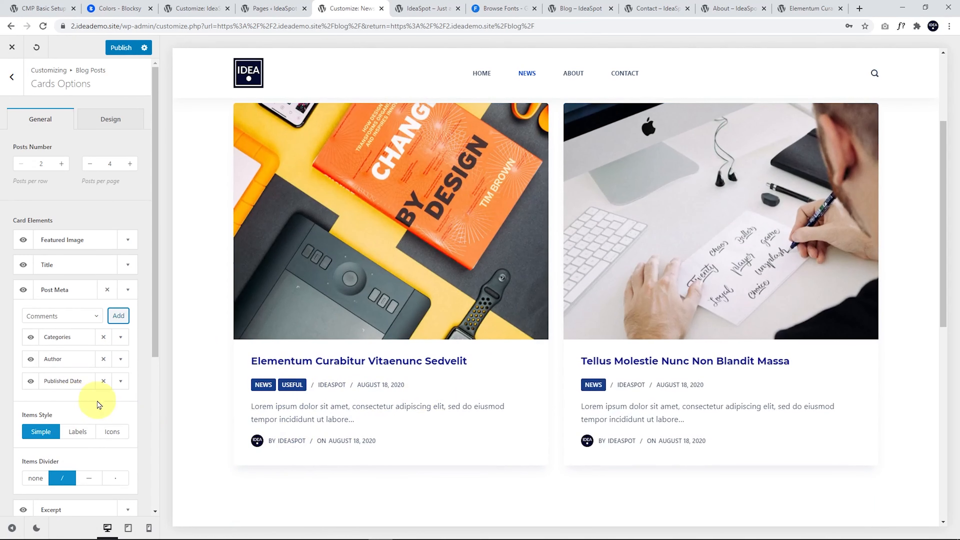
- Hide both Post Meta elements on the blog cards
scroll(93, 382, "down", 3)
left_click(29, 441)
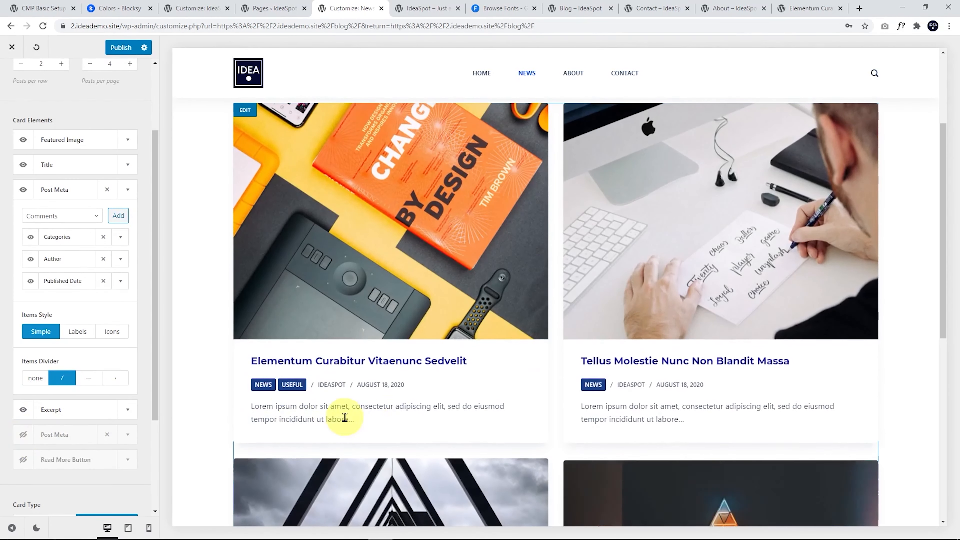
left_click(25, 192)
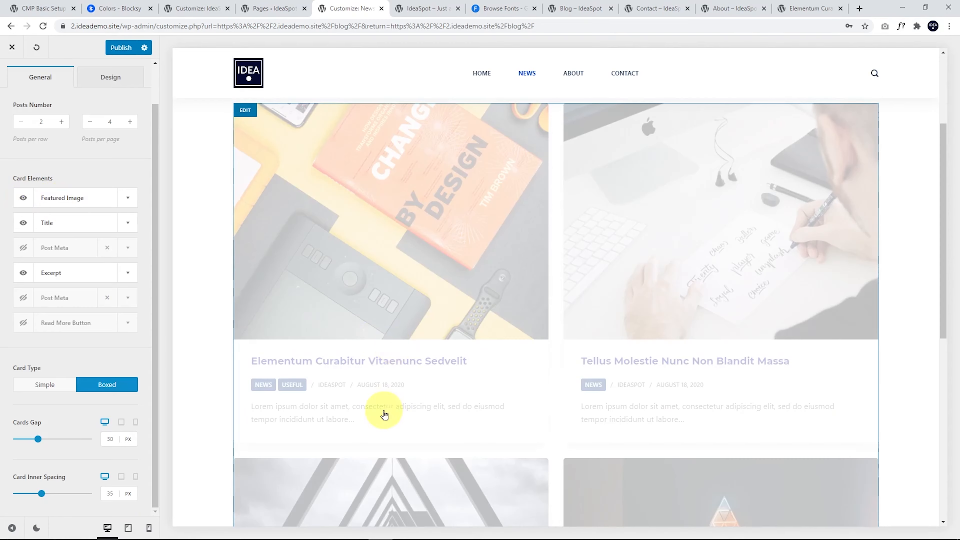
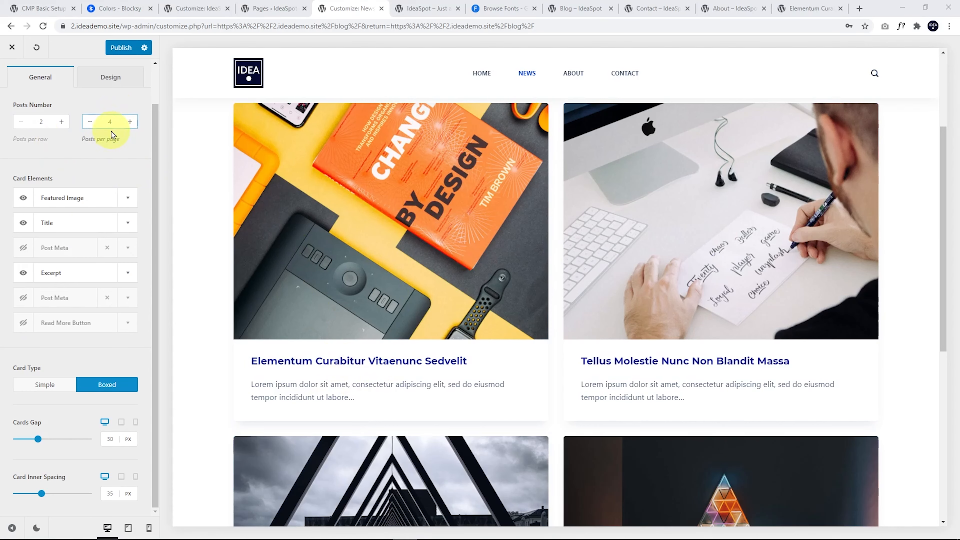
scroll(473, 226, "down", 5)
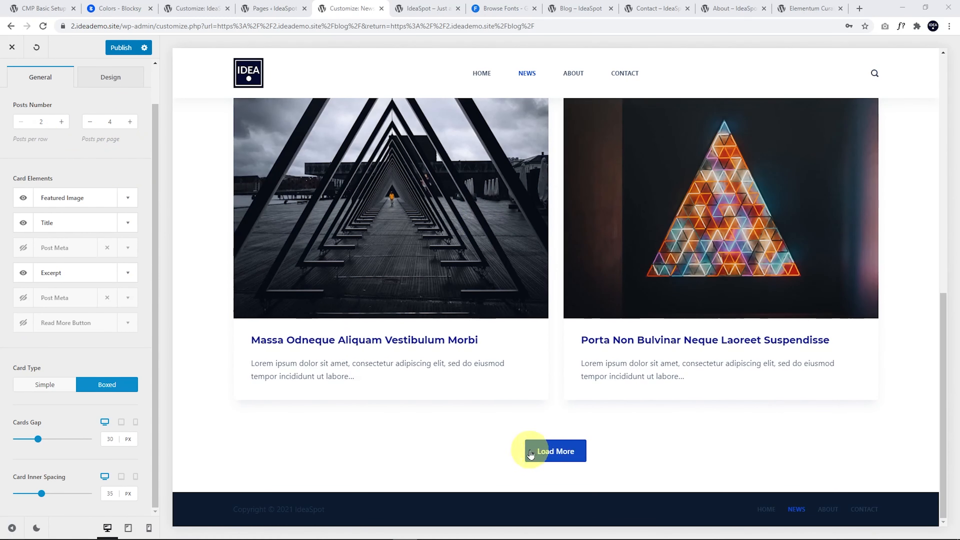
scroll(541, 444, "up", 5)
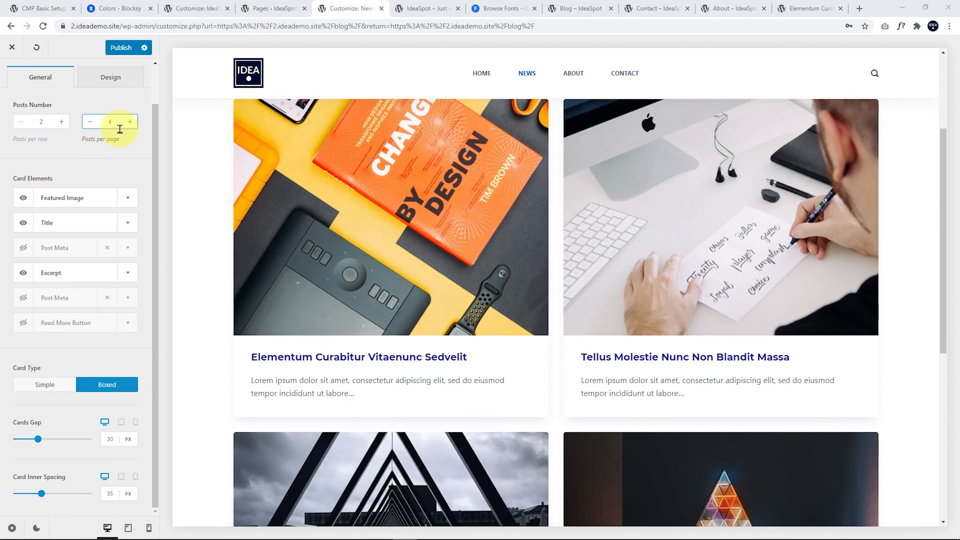
scroll(388, 229, "down", 7)
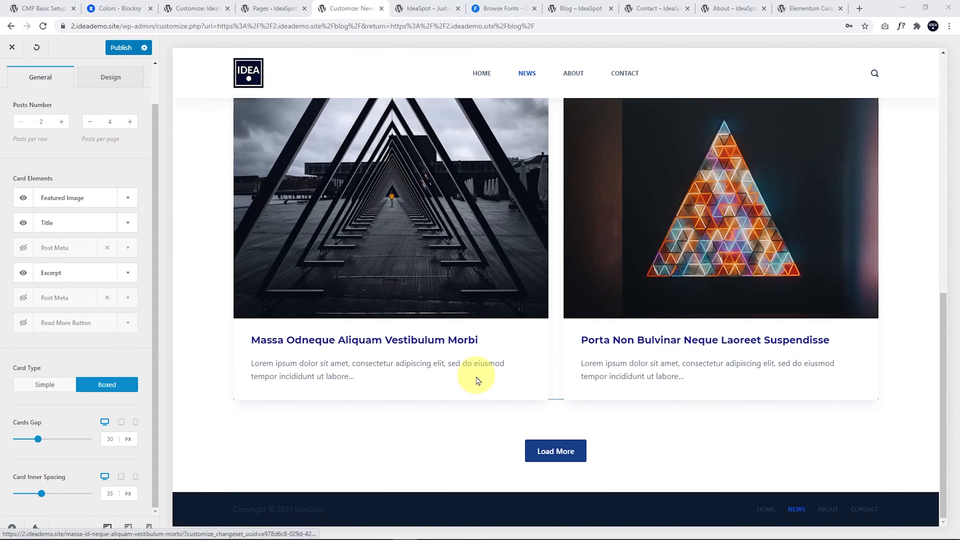
scroll(464, 345, "up", 7)
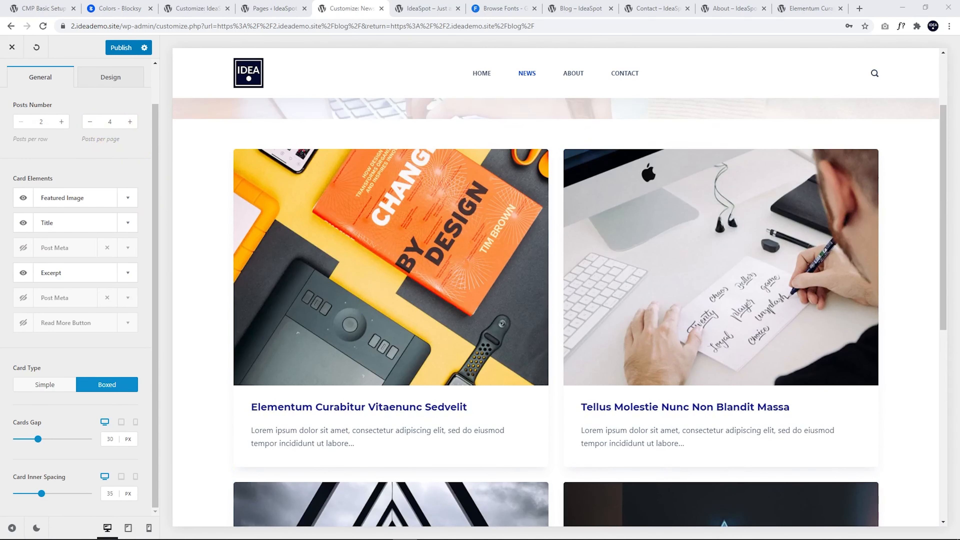
- Open the card background color options in the blog cards' design settings
left_click(106, 87)
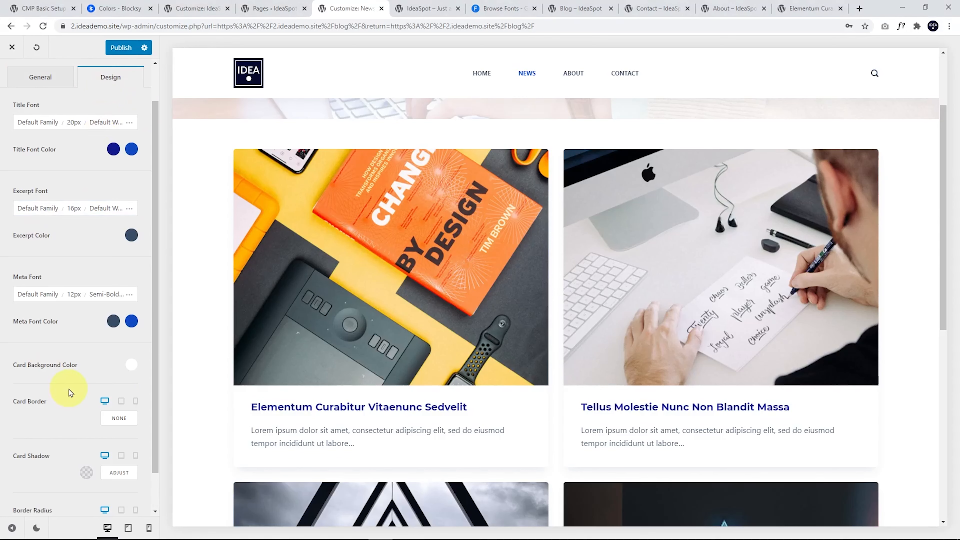
left_click(125, 369)
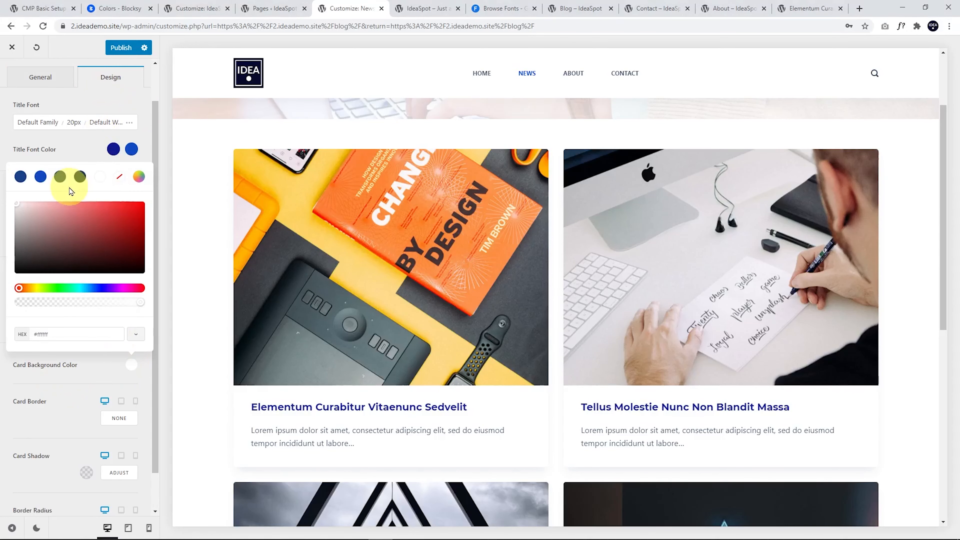
- Try the slate palette color as card background, and try the bright blue one (#1049c3) at about 0.14 opacity
left_click(59, 177)
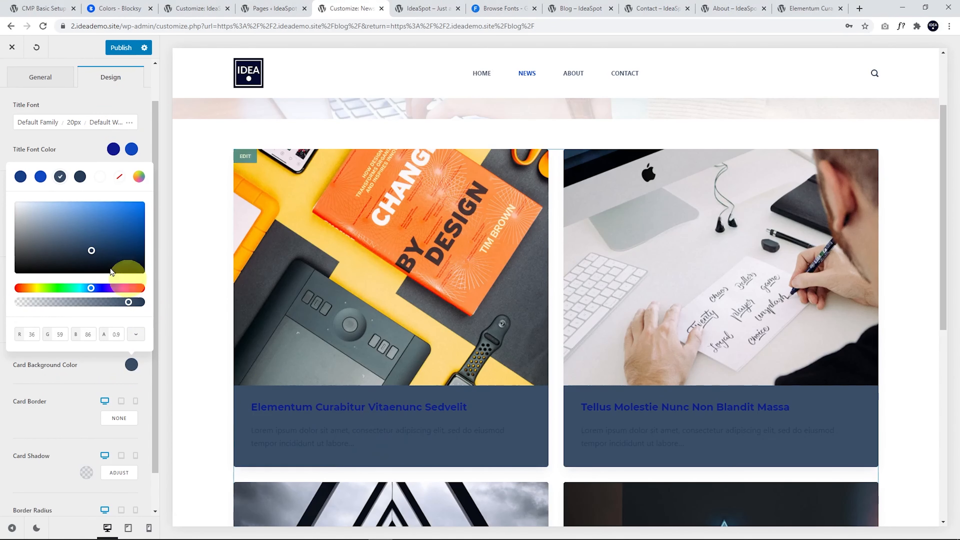
left_click(40, 177)
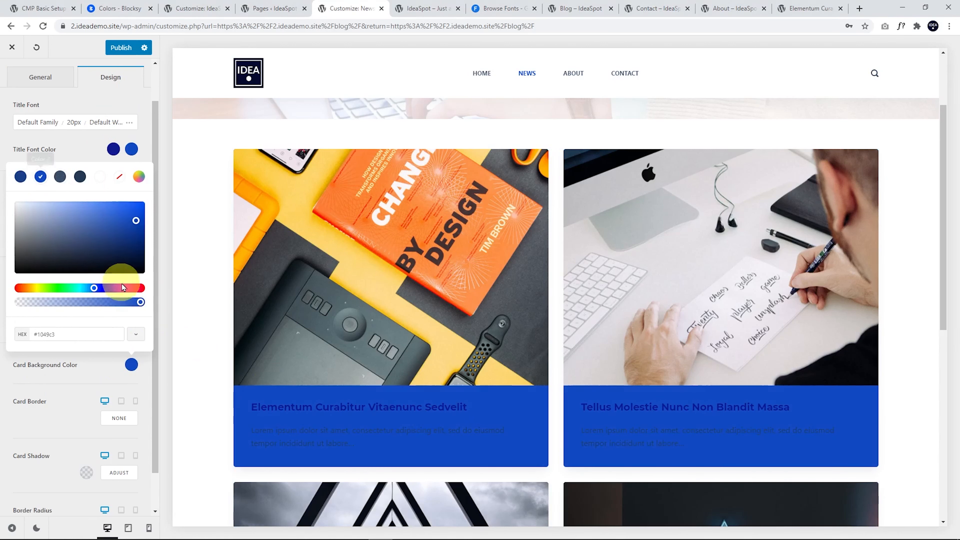
left_click(139, 302)
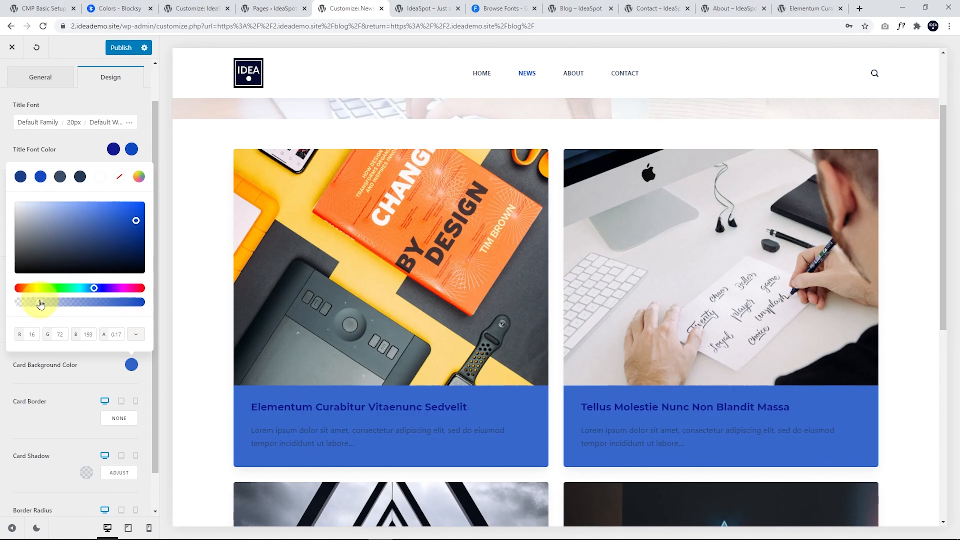
left_click_drag(40, 304, 38, 305)
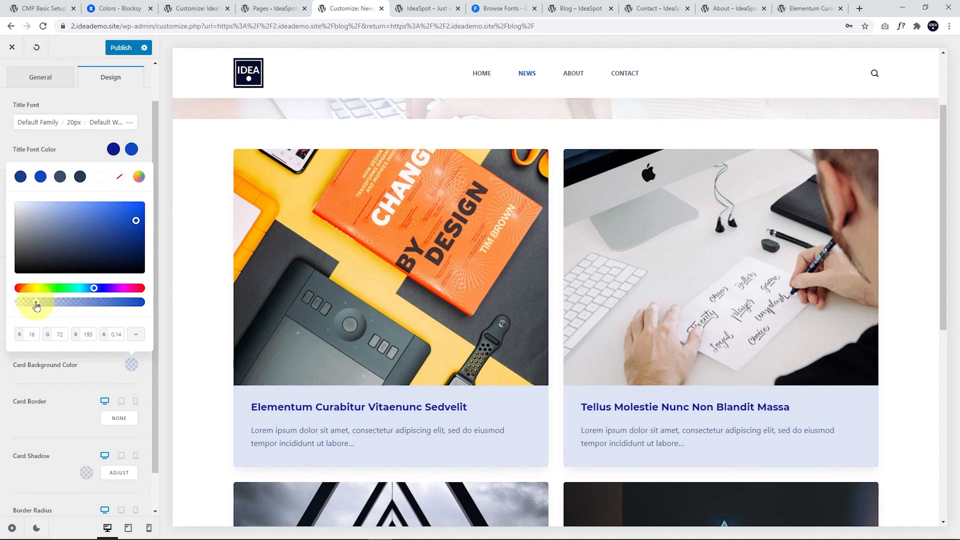
- Set the card background to the slate palette color (RGB 36, 60, 86) at 0.12 opacity
left_click(61, 180)
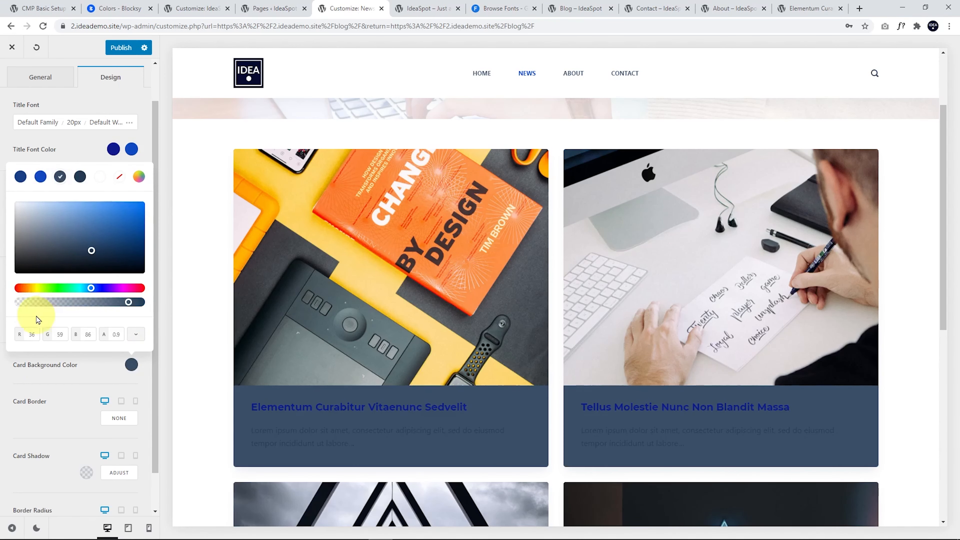
left_click(33, 305)
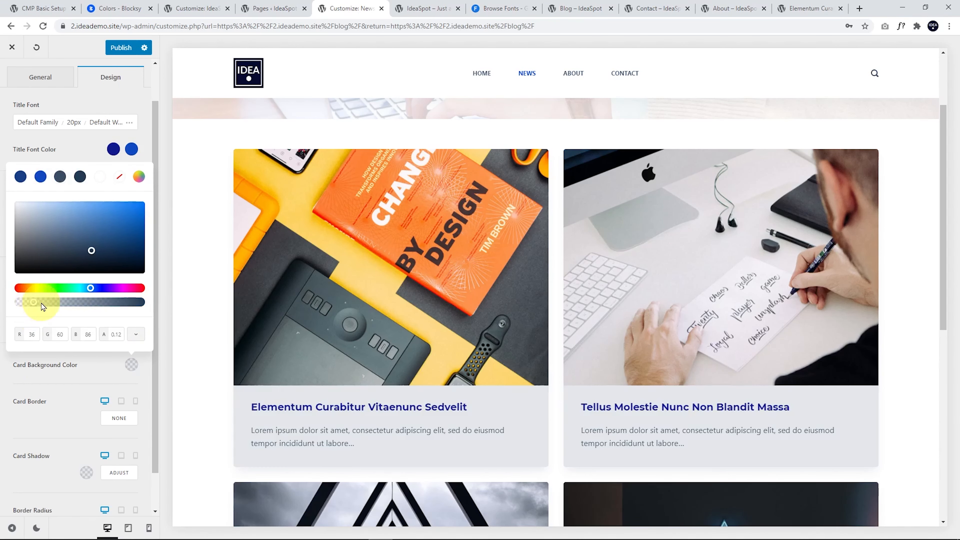
left_click(55, 393)
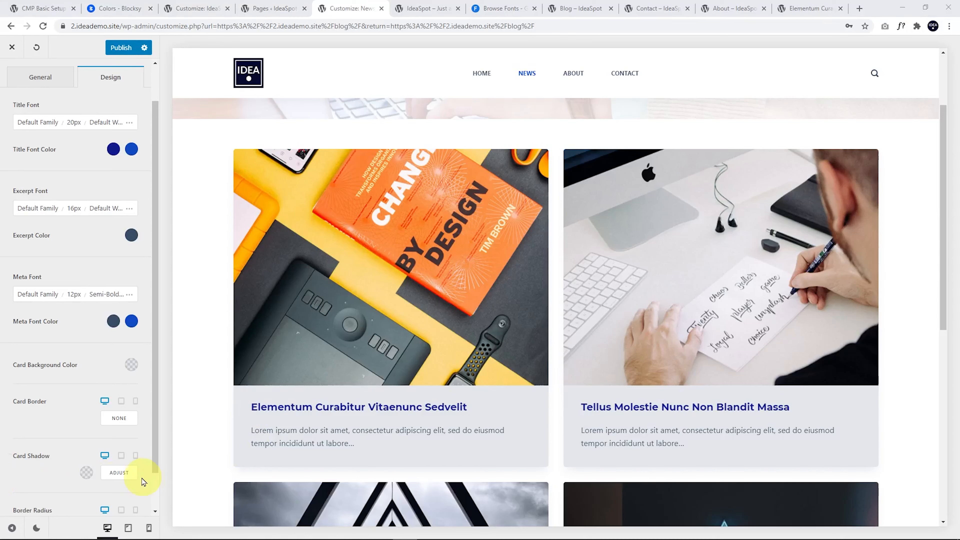
- Set the card shadow color to dark navy (#243b56) and its horizontal offset to 13 px
left_click(86, 472)
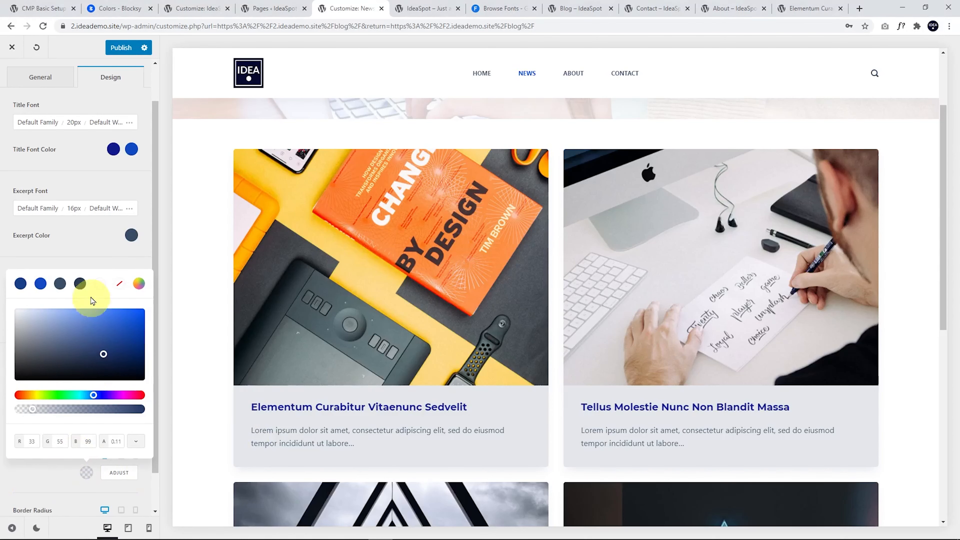
left_click(79, 284)
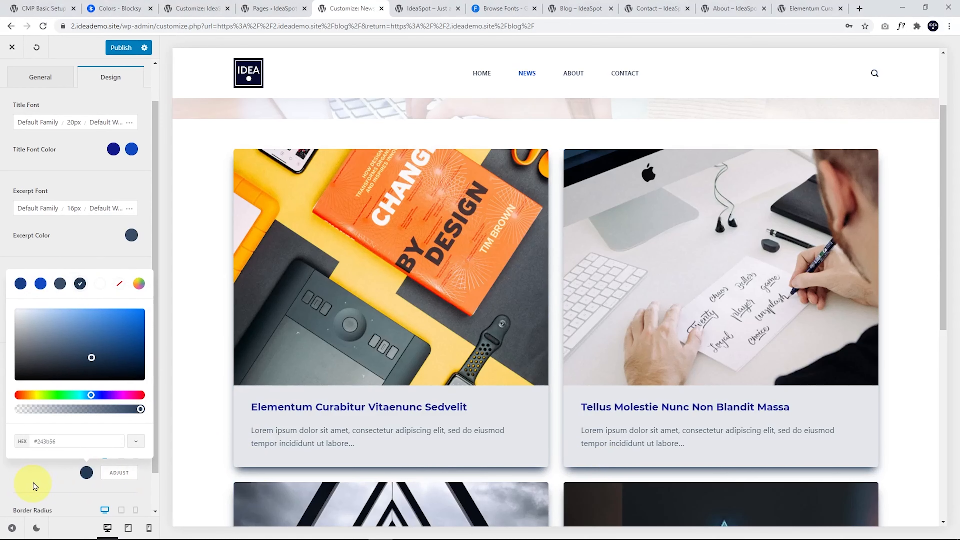
left_click(26, 460)
left_click(111, 476)
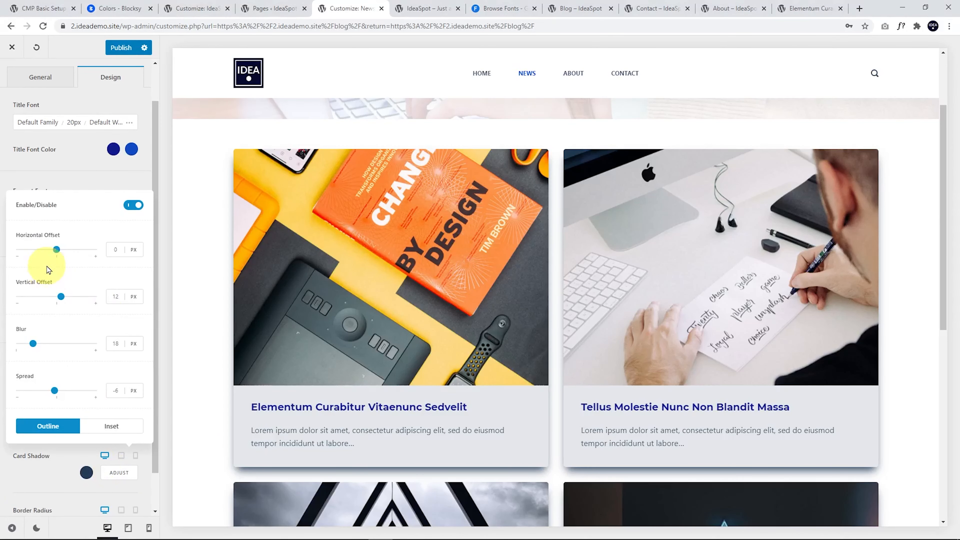
left_click_drag(57, 251, 58, 249)
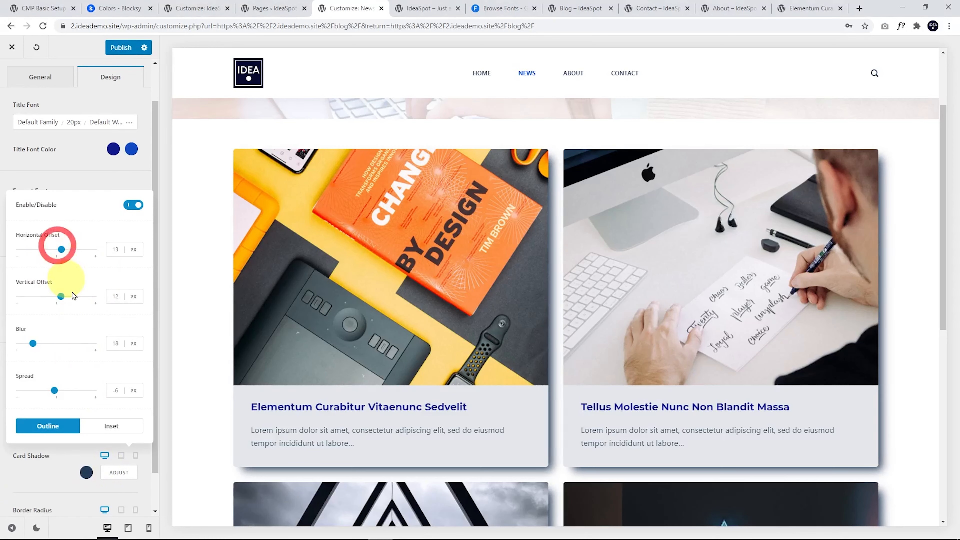
left_click(58, 478)
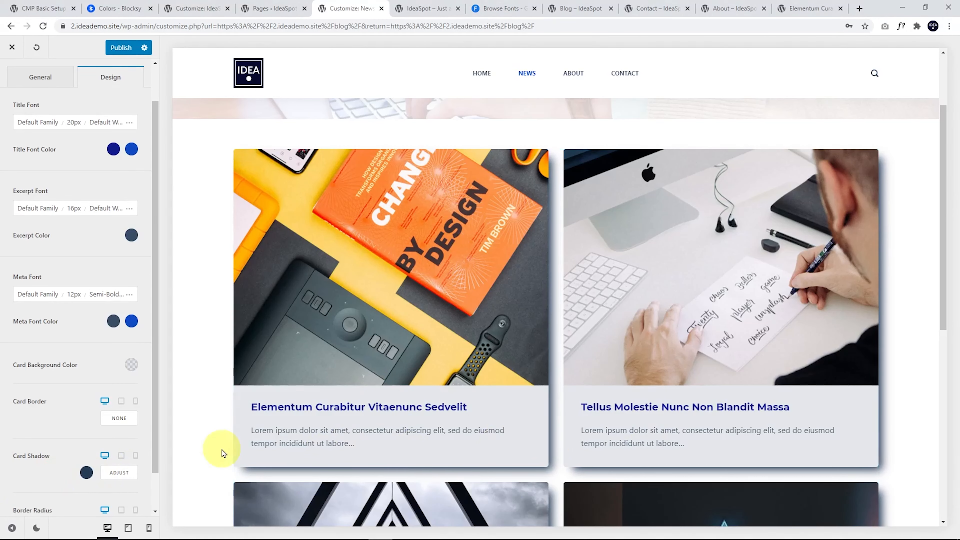
- Set the card border radius to 10 px on all four corners and publish the changes
scroll(64, 416, "down", 1)
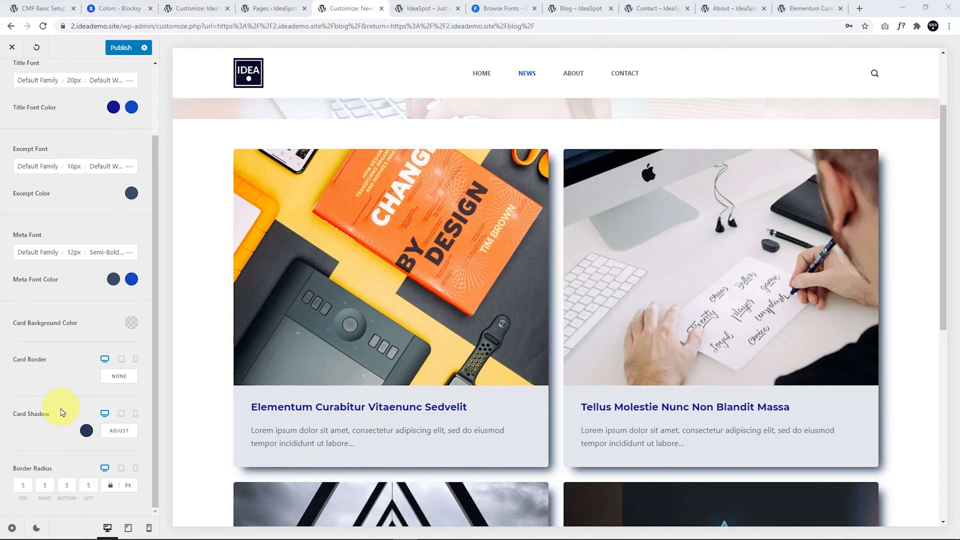
left_click(24, 487)
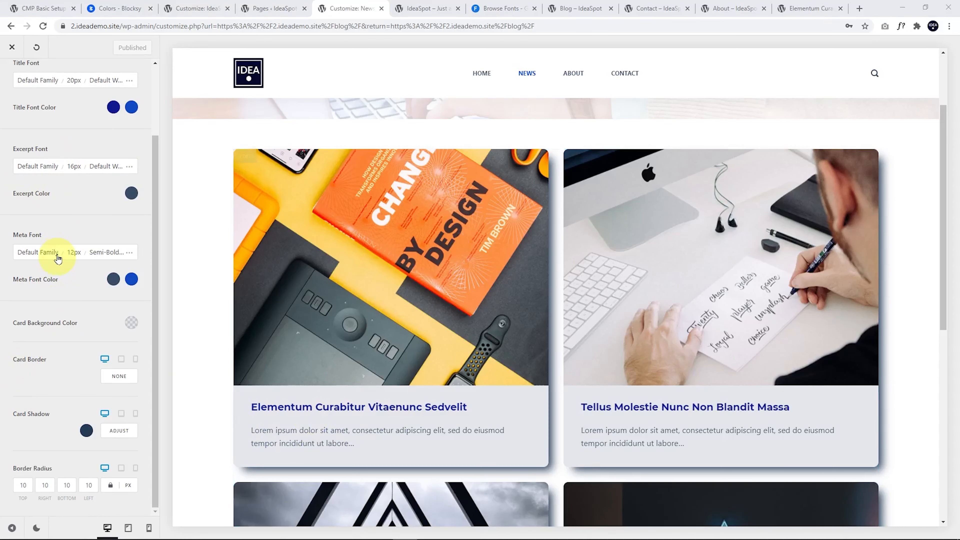
scroll(66, 275, "up", 2)
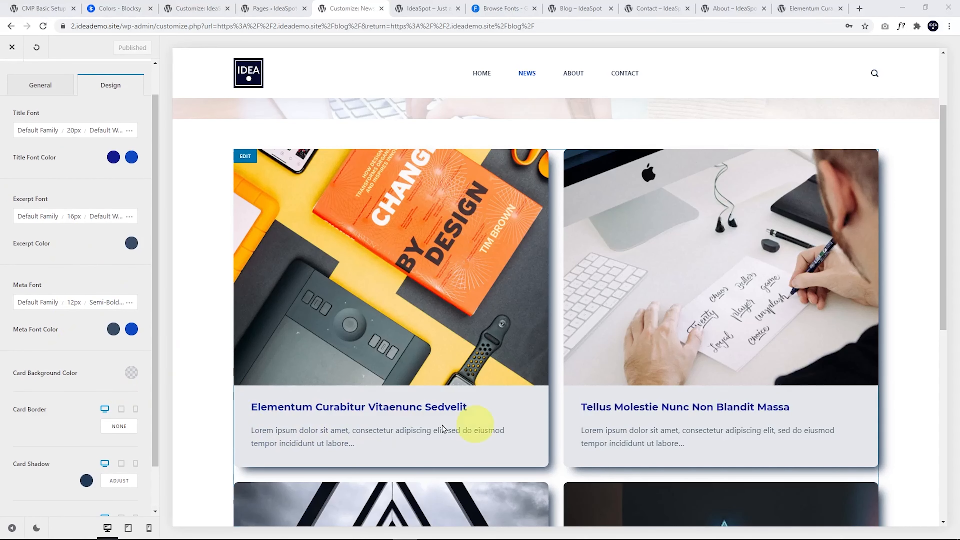
scroll(97, 333, "up", 1)
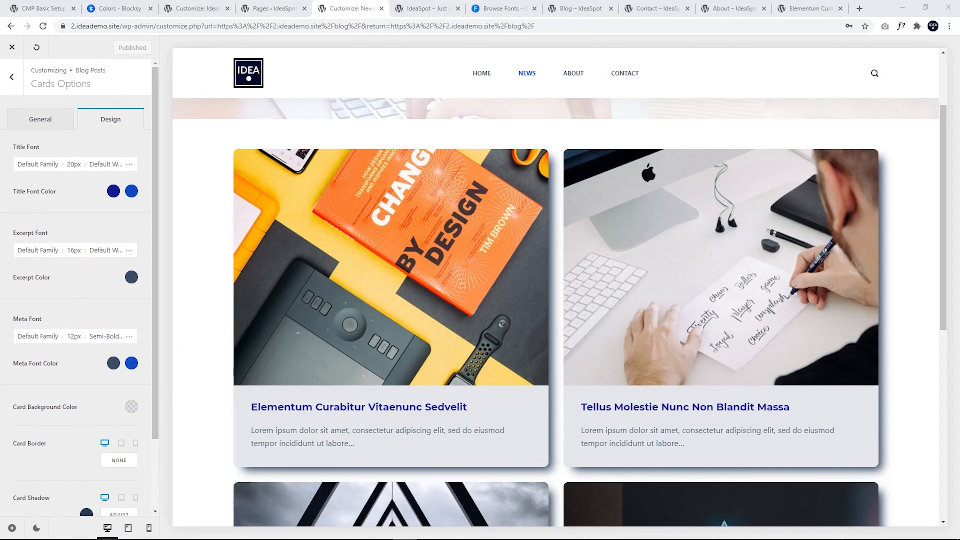
- Try the Standard and Infinite Scroll pagination types for the blog posts
scroll(75, 329, "down", 1)
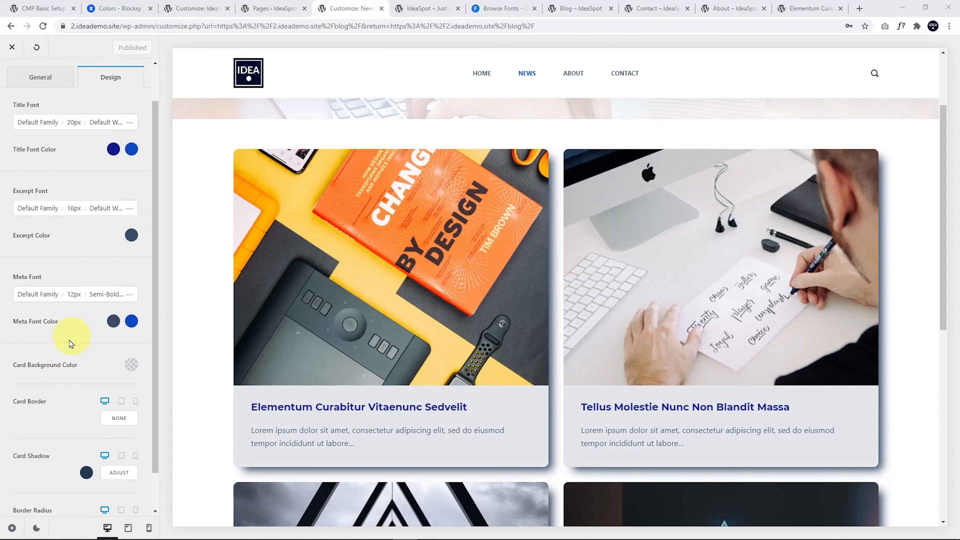
scroll(70, 343, "up", 1)
left_click(12, 76)
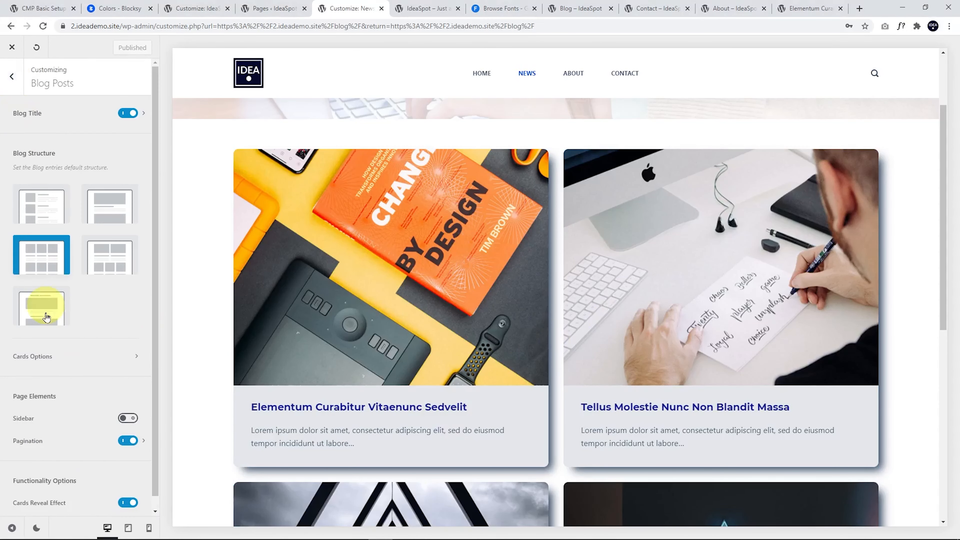
scroll(249, 390, "down", 8)
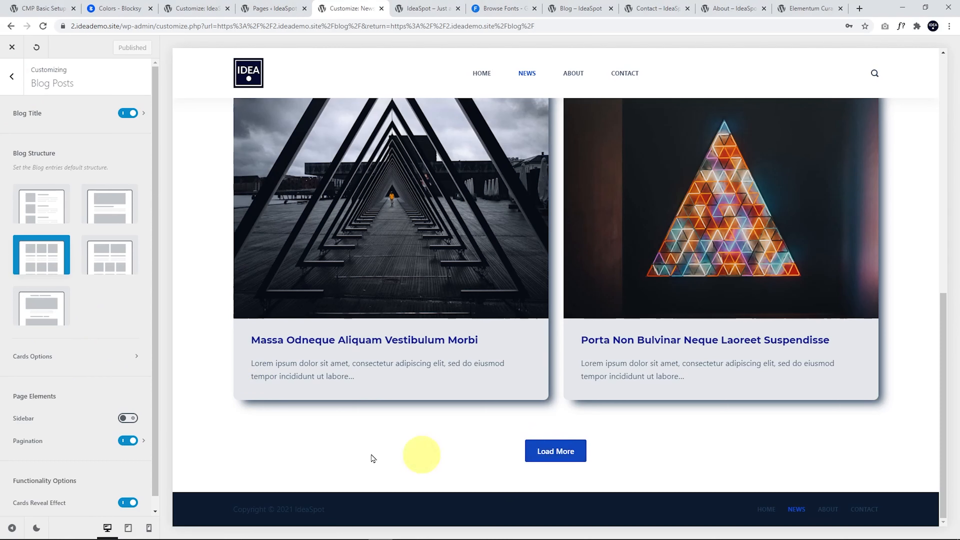
left_click(70, 443)
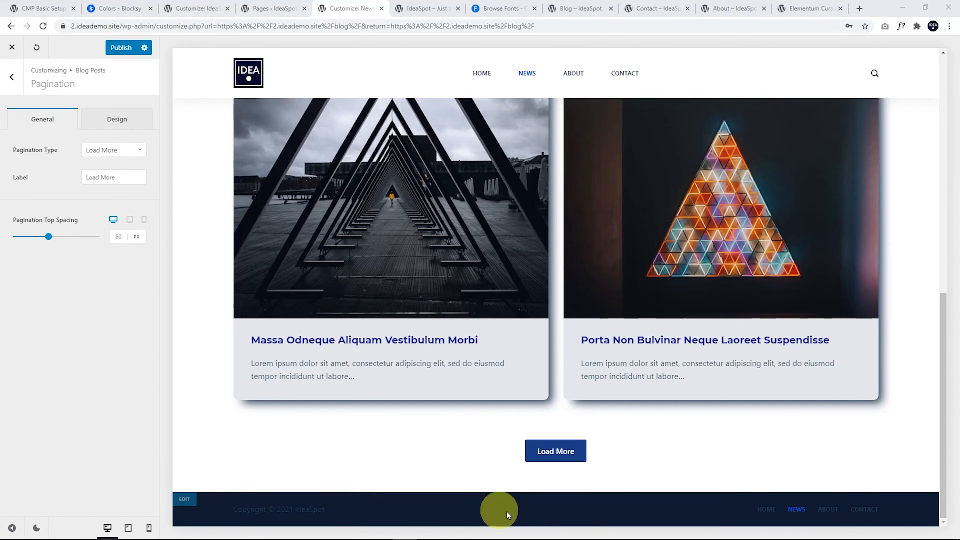
left_click(121, 152)
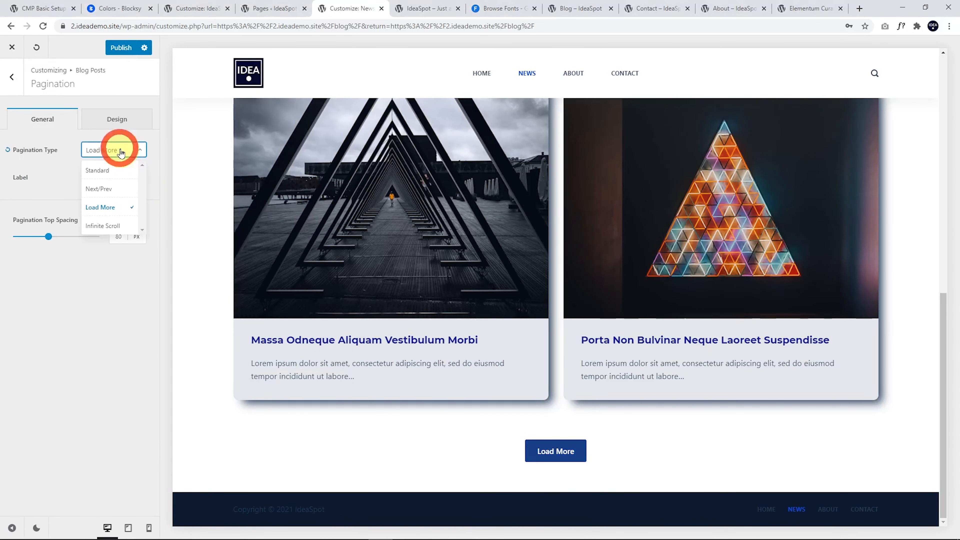
left_click(109, 171)
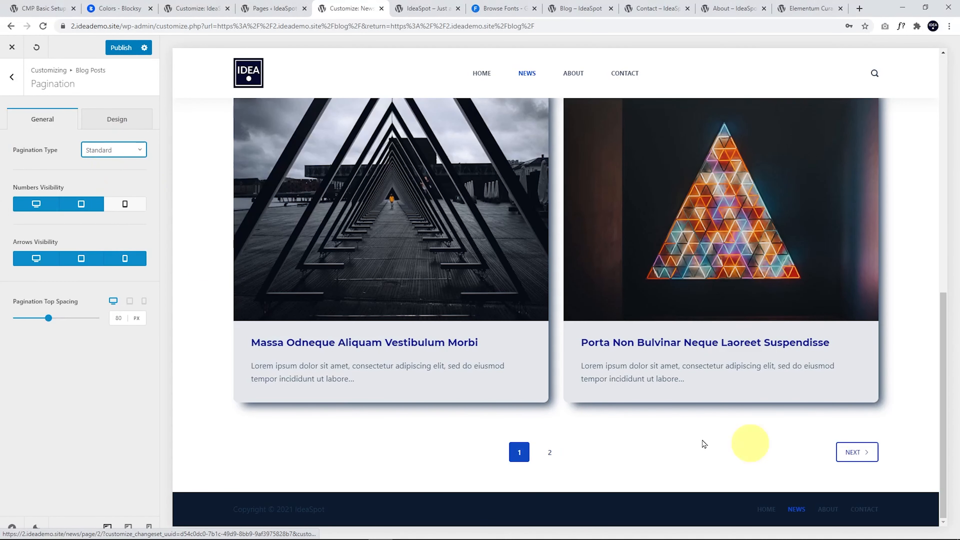
left_click(115, 154)
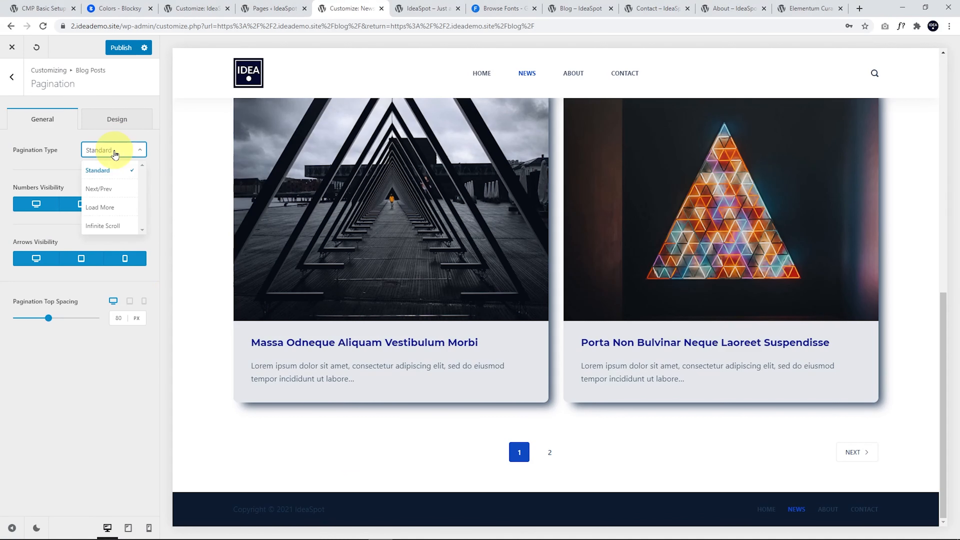
left_click(111, 225)
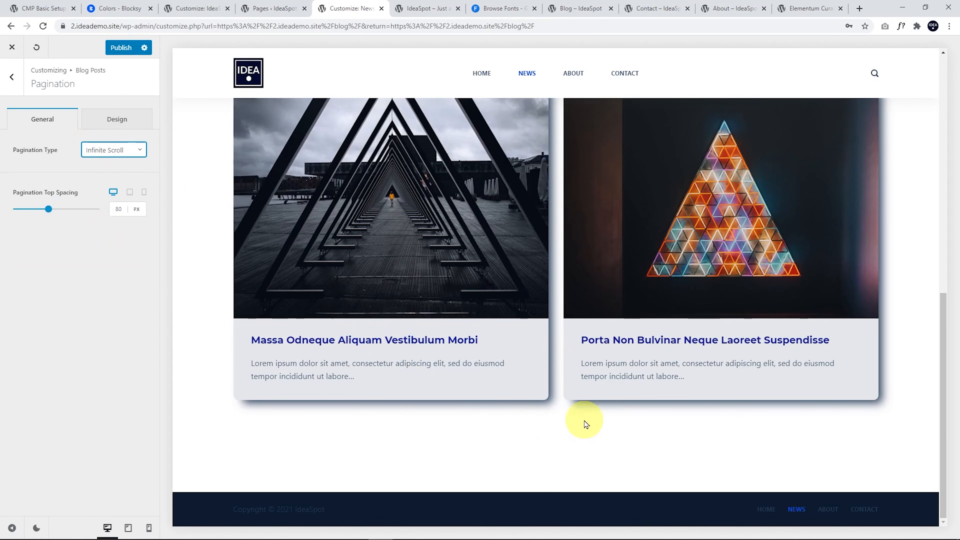
- Set the blog posts' pagination type to Load More and publish the changes
left_click(116, 155)
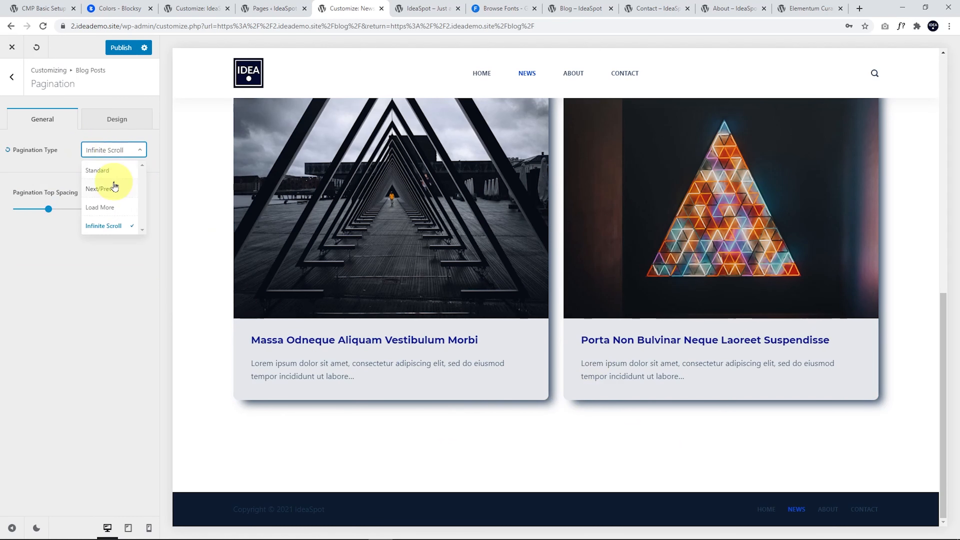
left_click(100, 208)
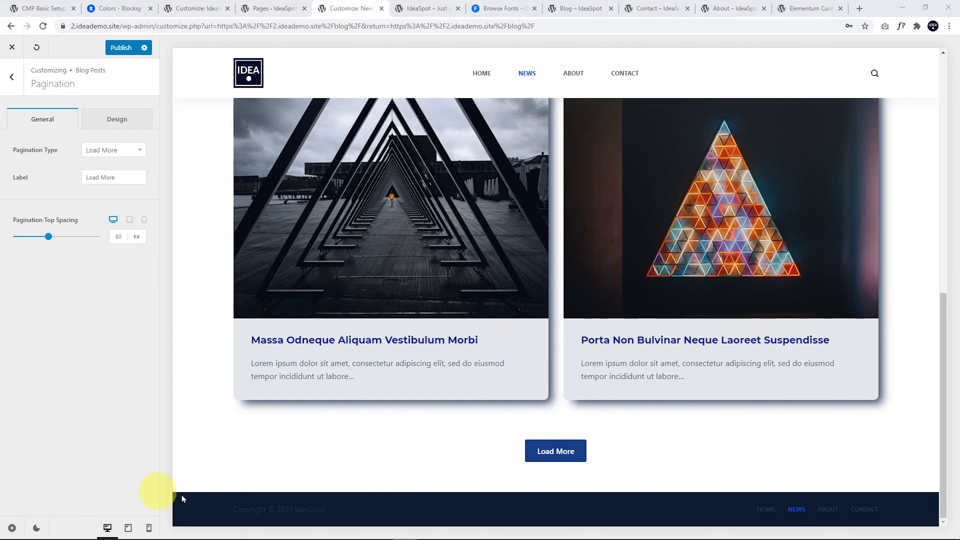
double_click(91, 178)
key("BackSpace")
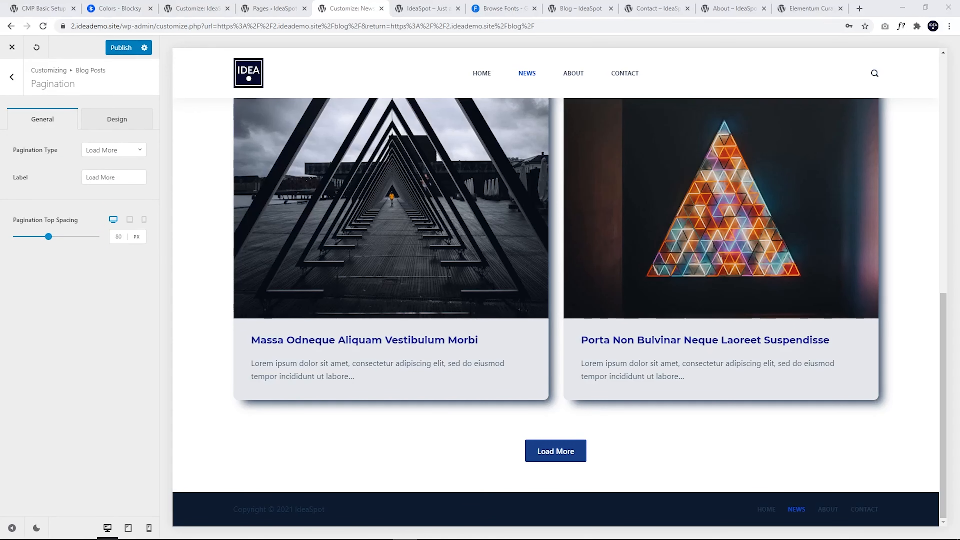
scroll(562, 360, "up", 10)
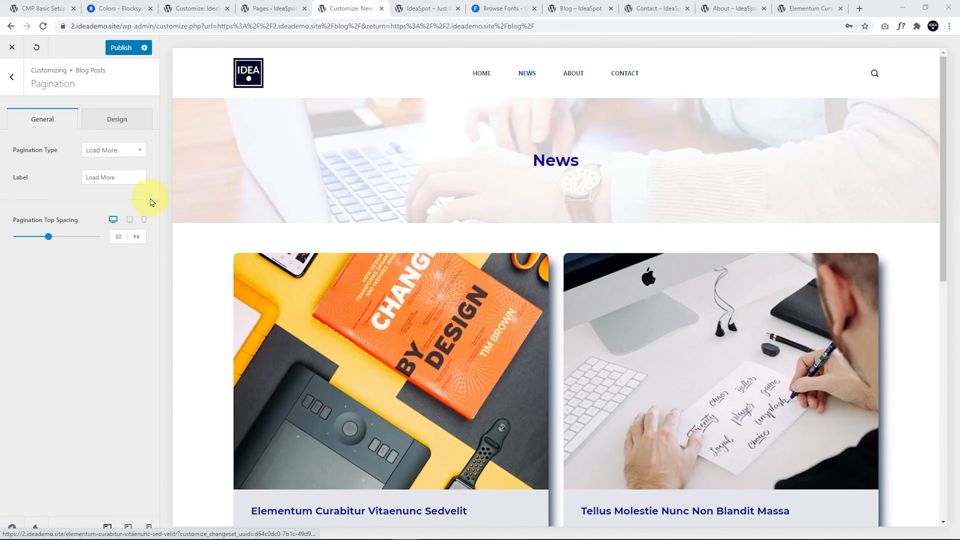
left_click(124, 47)
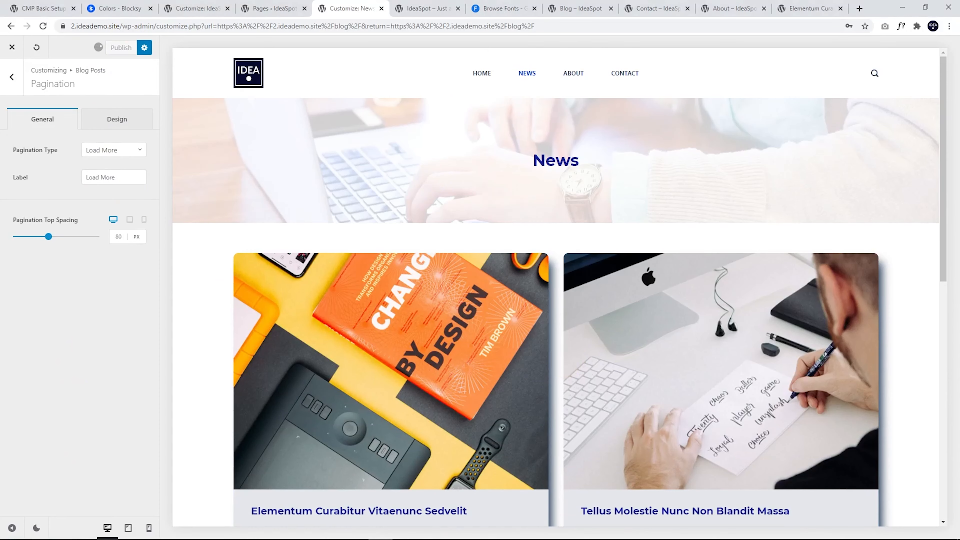
- Preview the "Elementum Curabitur Vitaenunc Sedvelit" post and open the Single Posts settings
scroll(272, 340, "down", 4)
left_click(342, 242)
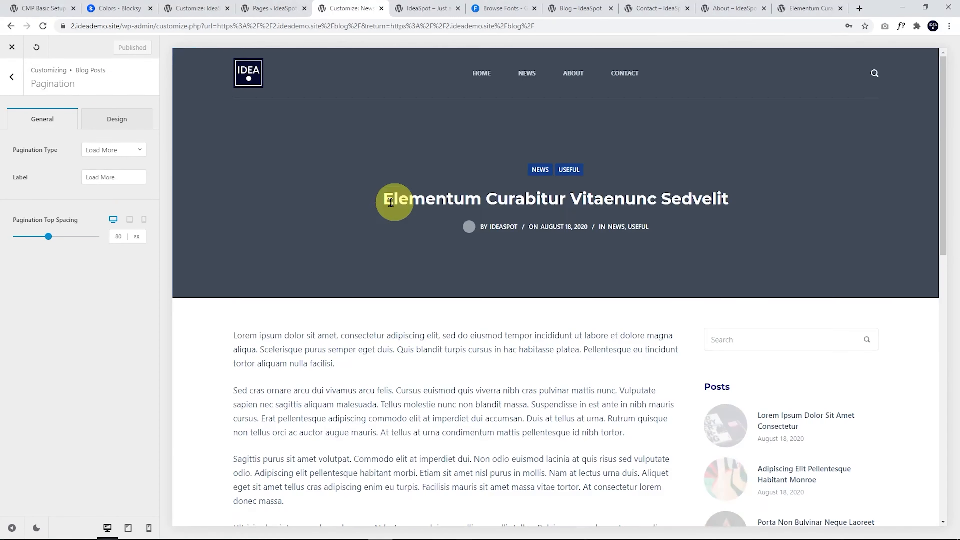
scroll(469, 349, "down", 9)
scroll(469, 350, "up", 9)
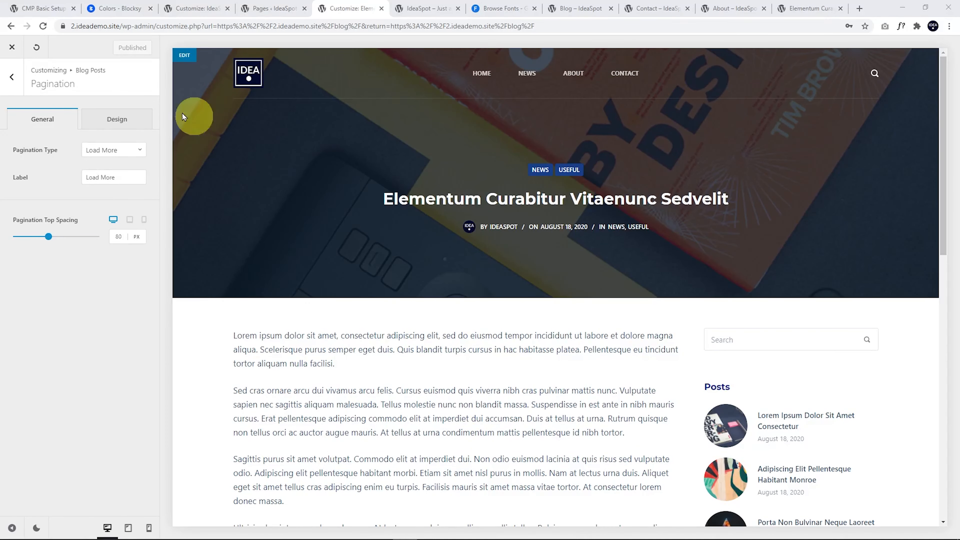
left_click(12, 76)
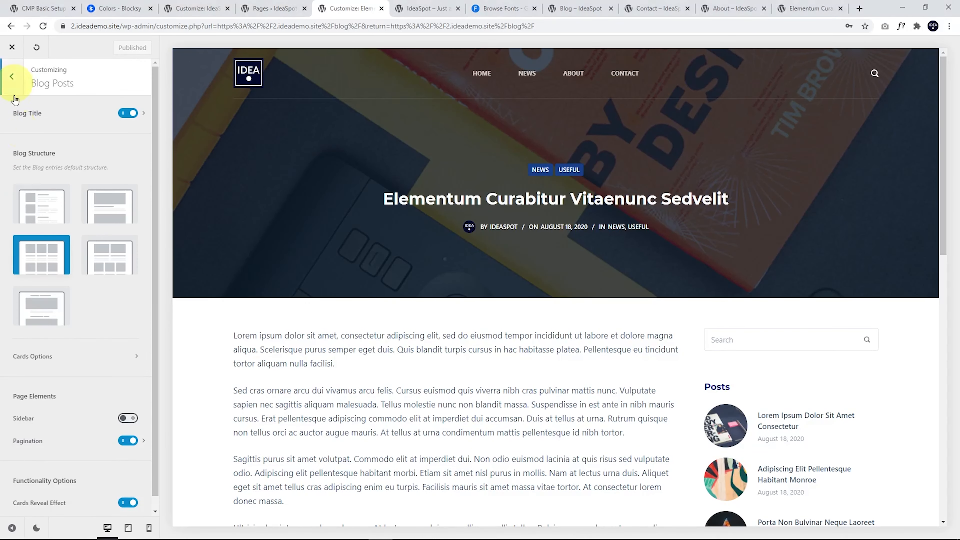
left_click(15, 80)
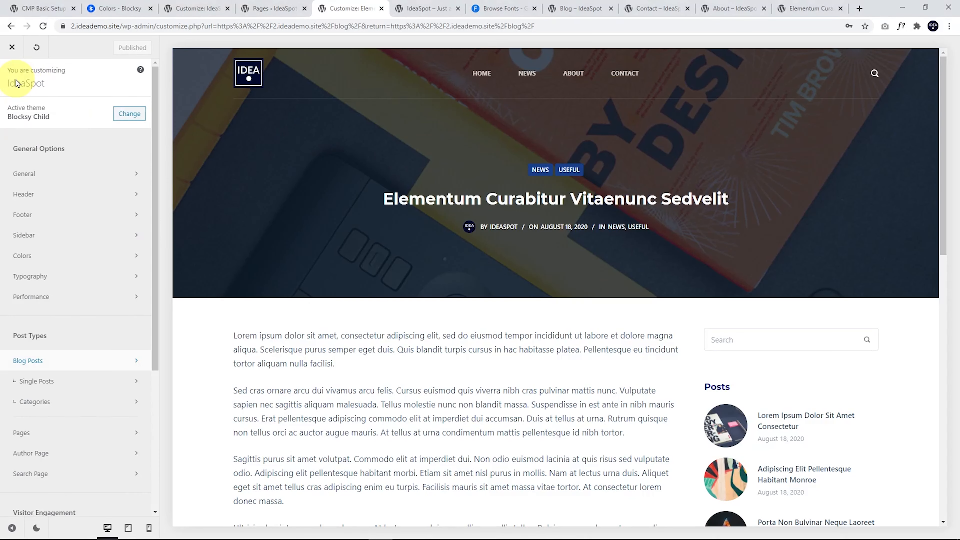
left_click(52, 382)
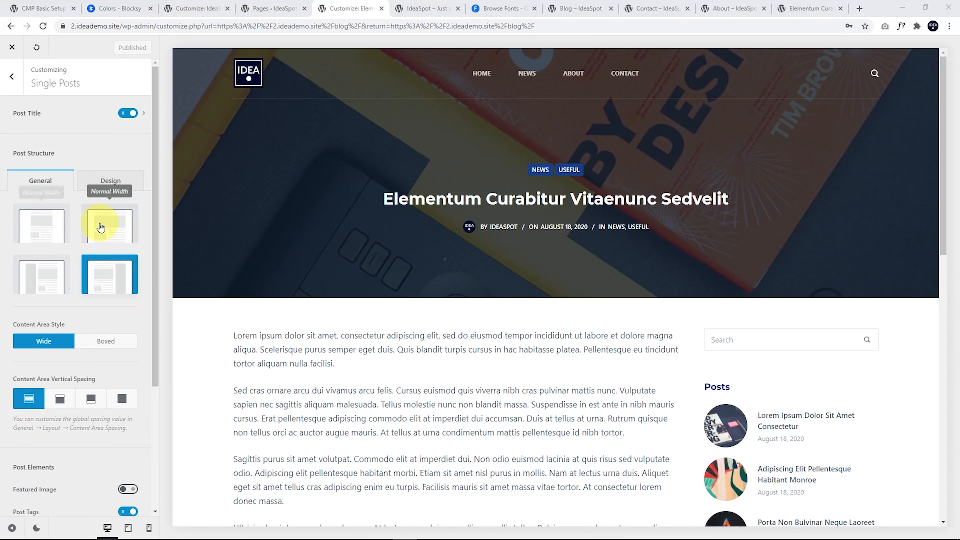
- Compare the Narrow Width and Normal Width structures for single posts in the preview
left_click(44, 224)
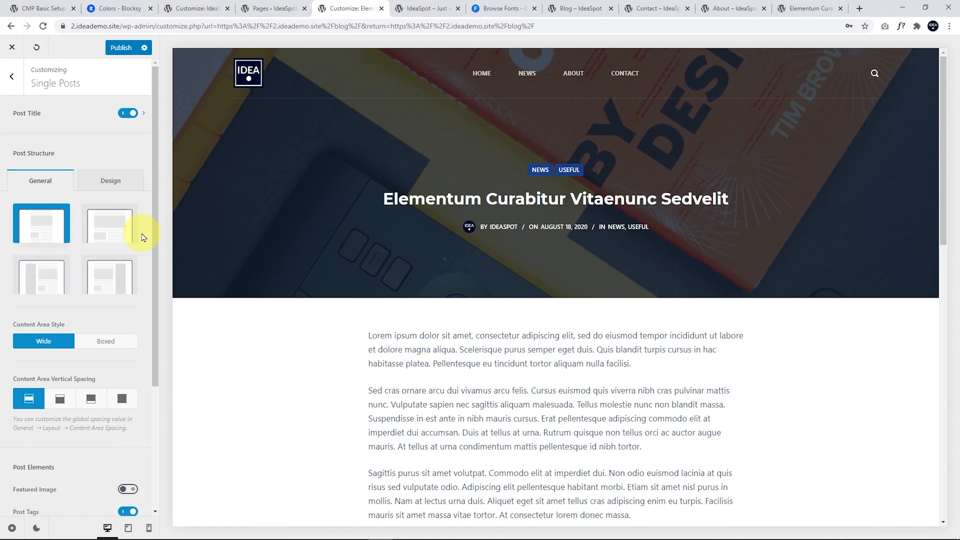
left_click(111, 236)
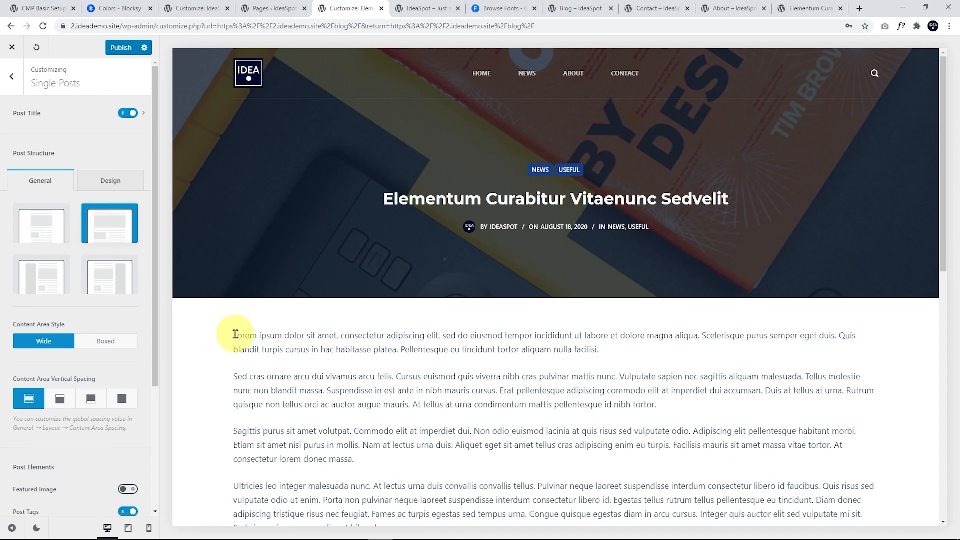
left_click(58, 222)
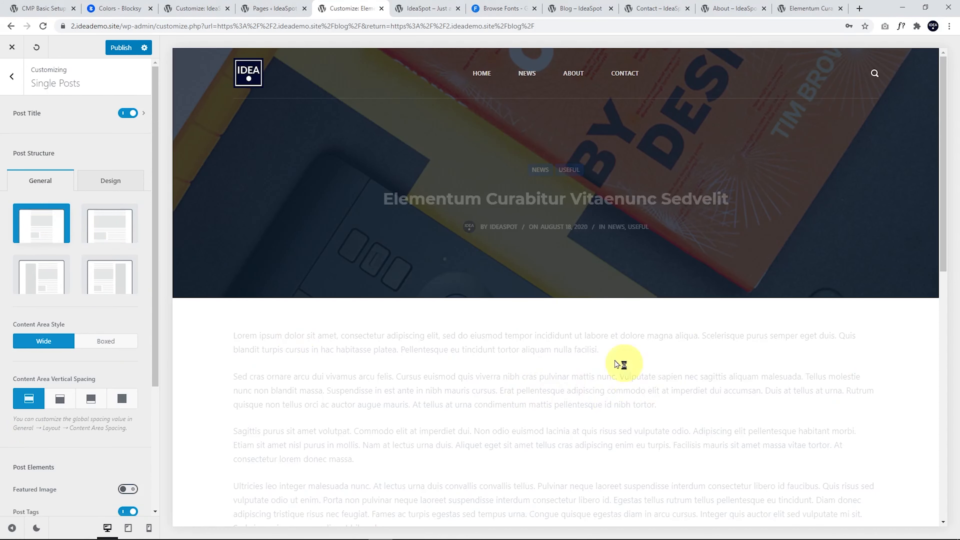
scroll(493, 414, "down", 5)
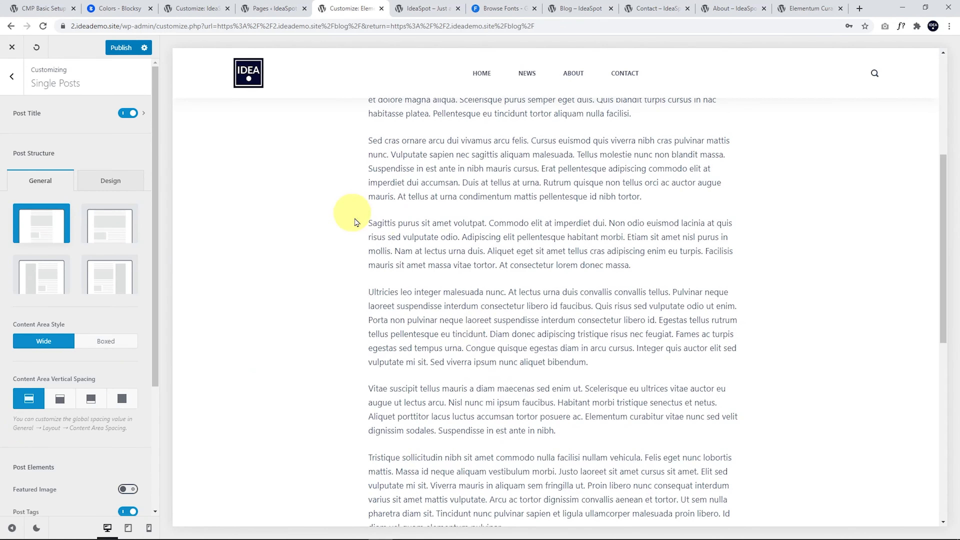
scroll(385, 288, "up", 5)
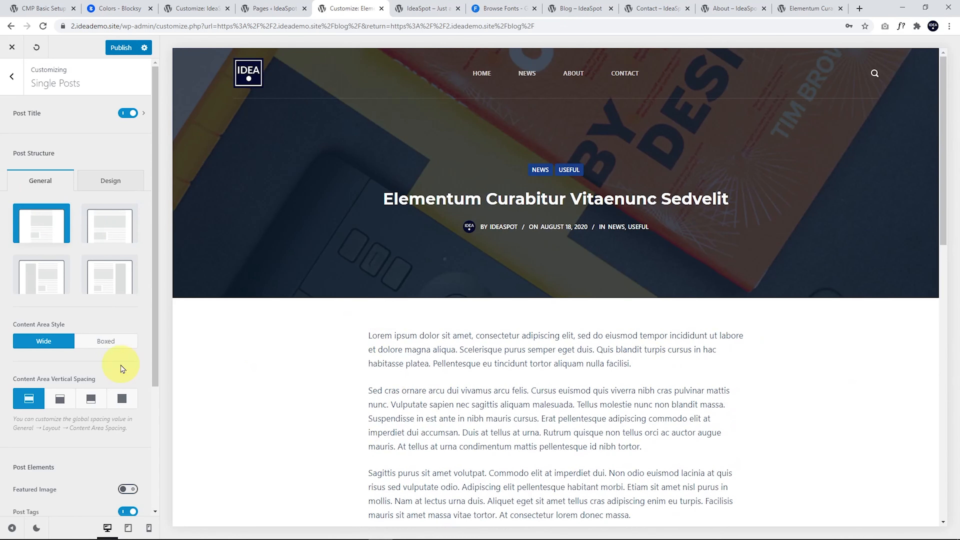
left_click(115, 227)
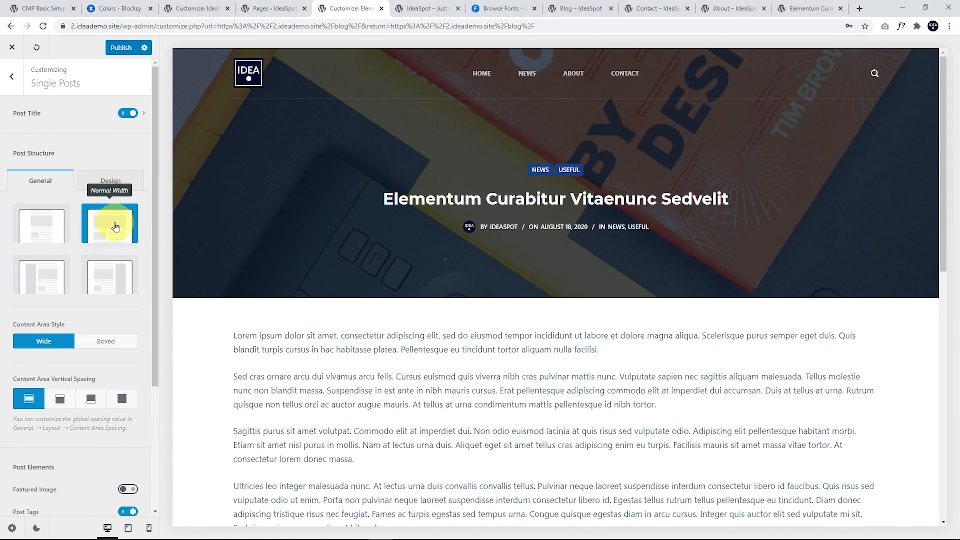
- Try the Boxed content area style, and set single posts to the Narrow Width structure with the Wide style
left_click(108, 348)
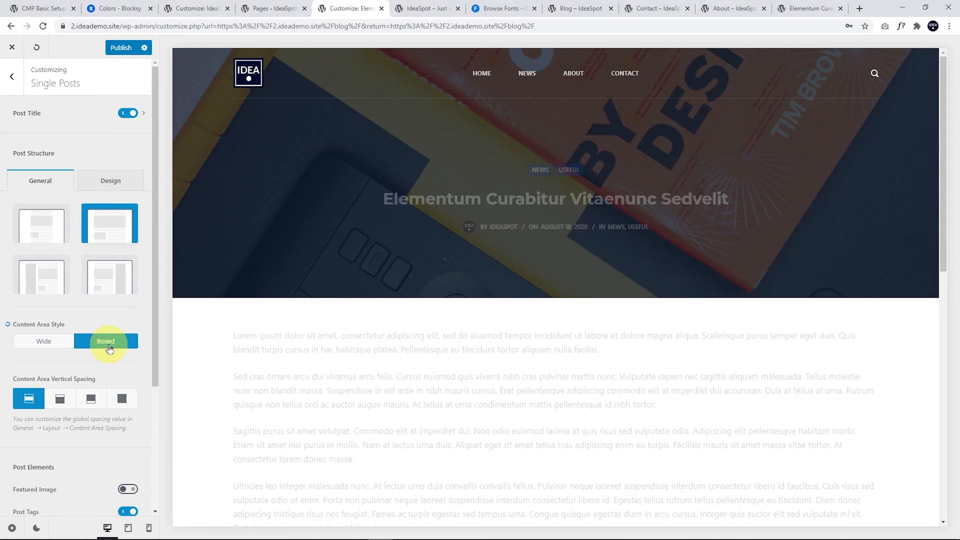
scroll(546, 330, "down", 3)
scroll(476, 384, "up", 3)
left_click(42, 224)
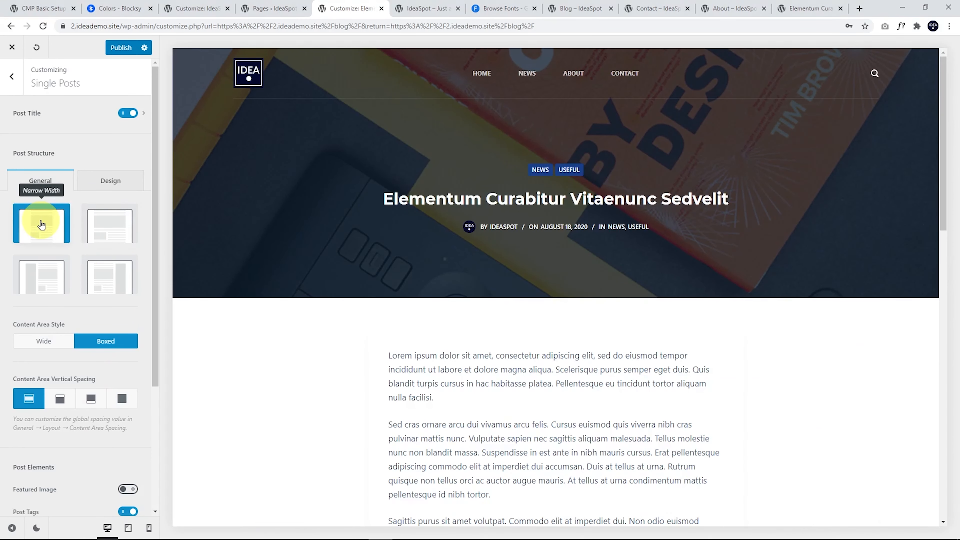
left_click(37, 341)
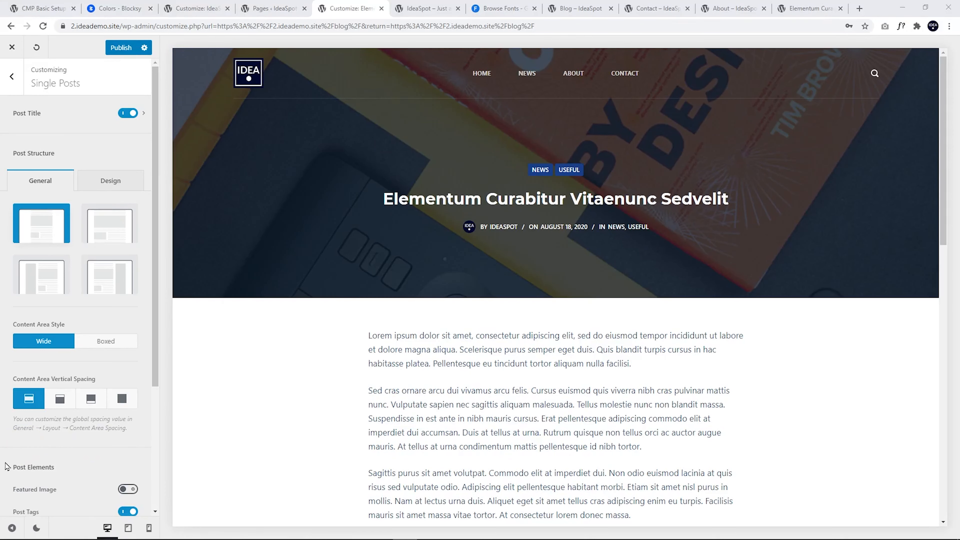
- Enable the featured image among the single post elements
scroll(92, 427, "down", 3)
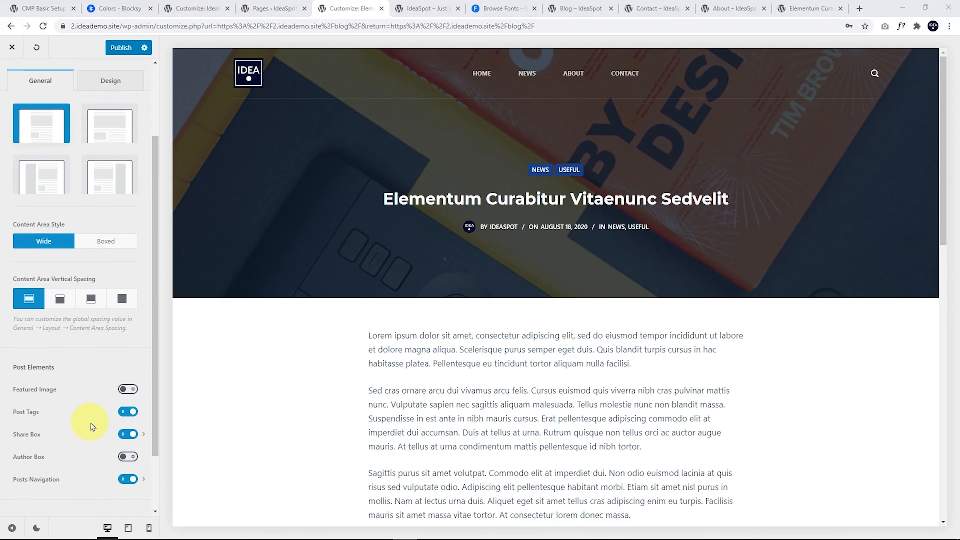
left_click(125, 389)
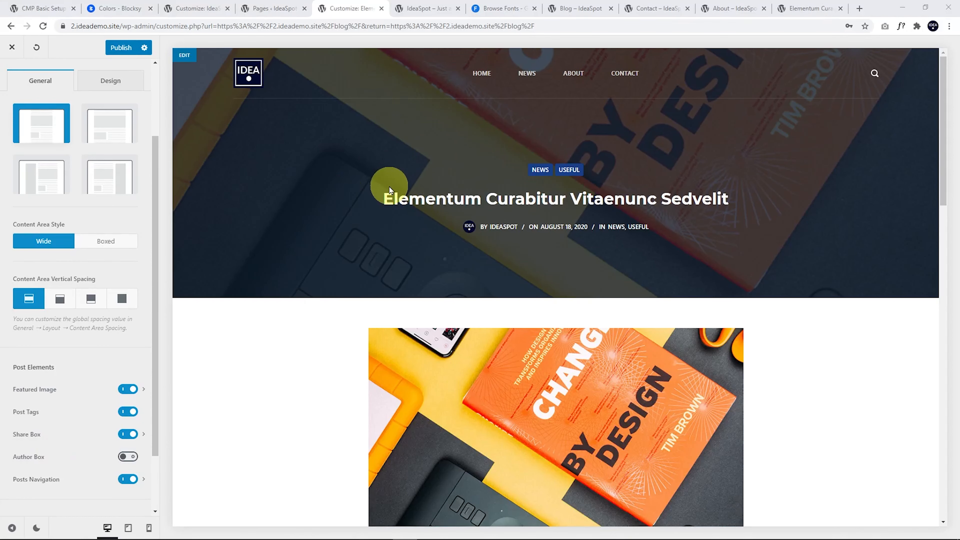
scroll(42, 428, "up", 3)
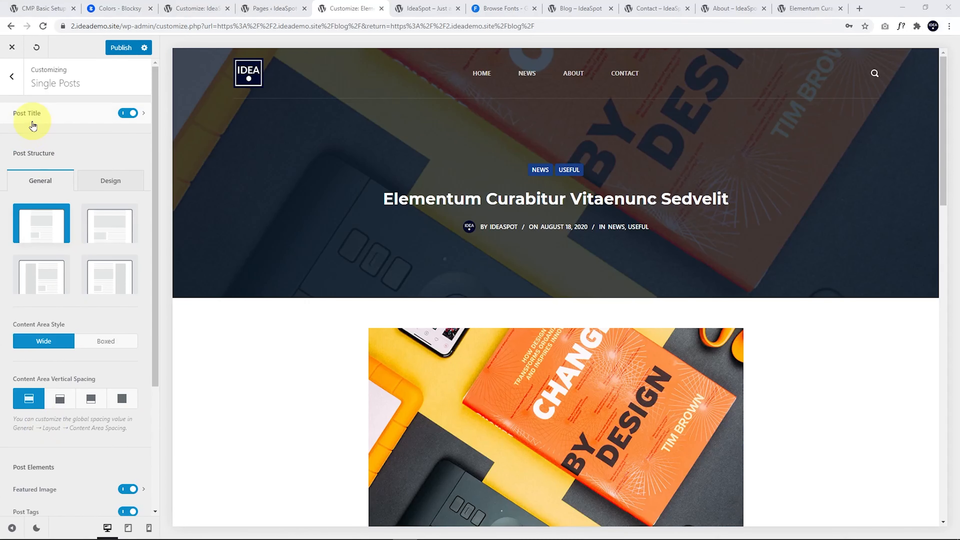
- Set the container background image of the single post title to None
left_click(46, 120)
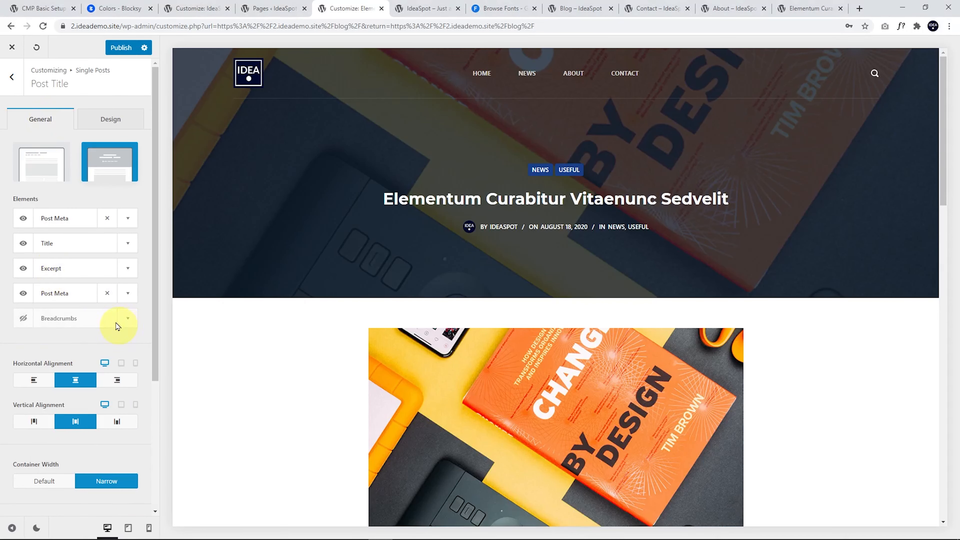
scroll(76, 291, "down", 4)
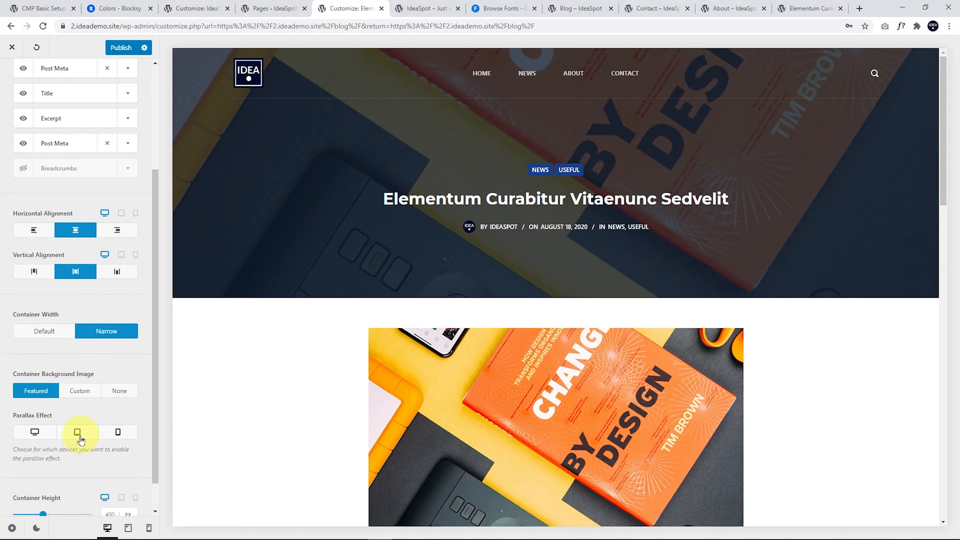
scroll(80, 435, "down", 1)
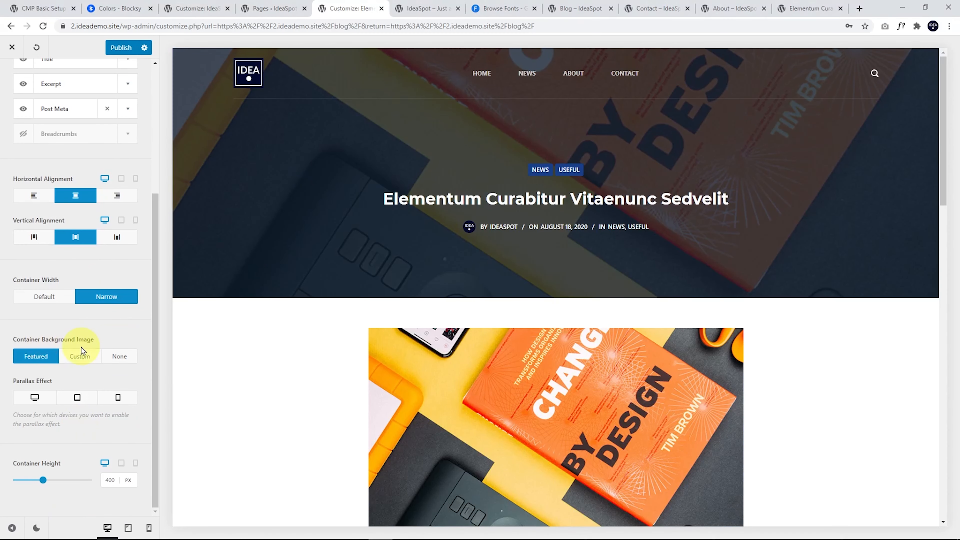
left_click(122, 360)
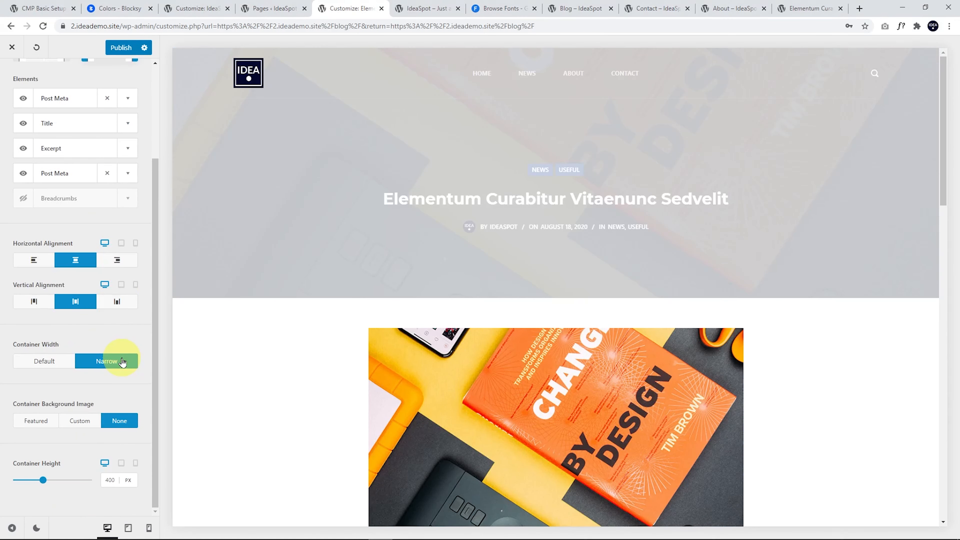
scroll(107, 408, "up", 4)
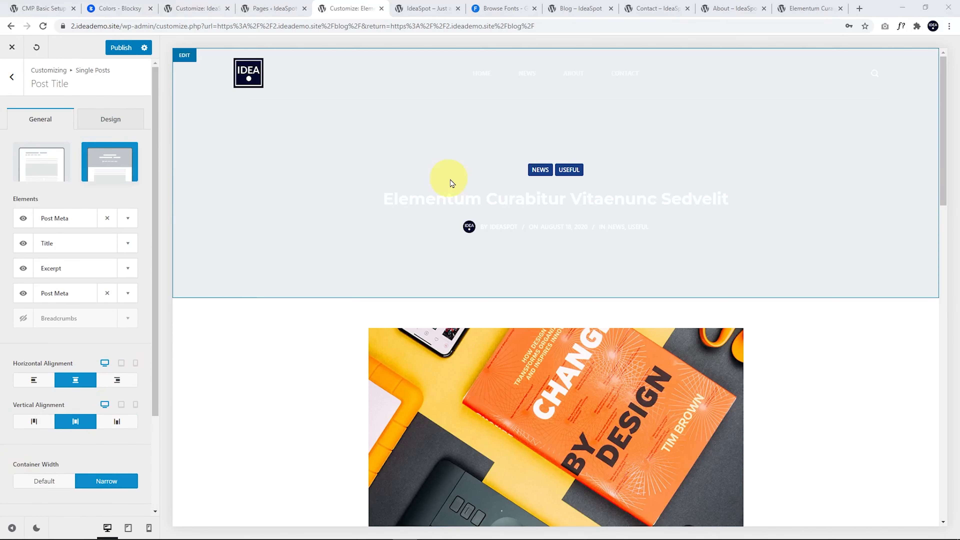
- Try solid palette colors, including the dark slate and Color 1 blue, as the post title's container background
left_click(119, 127)
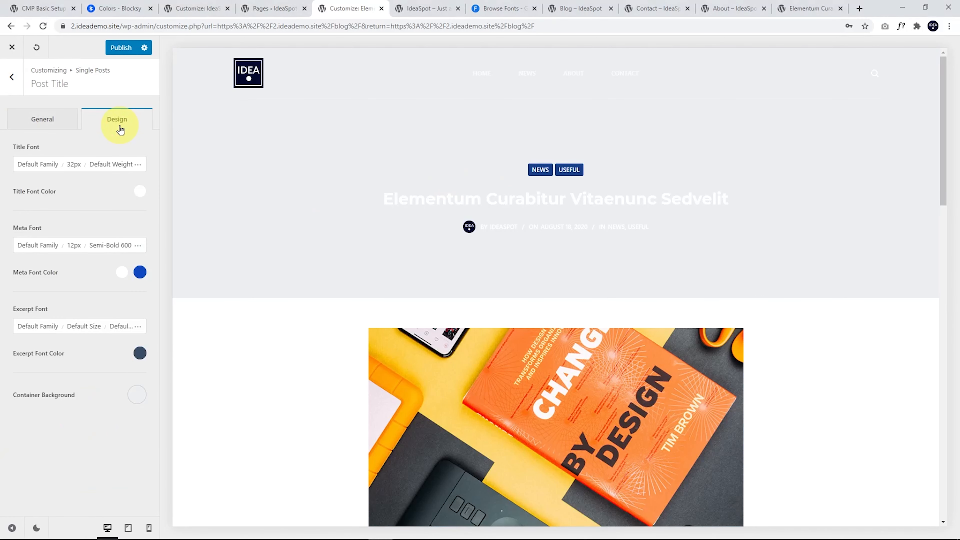
left_click(135, 402)
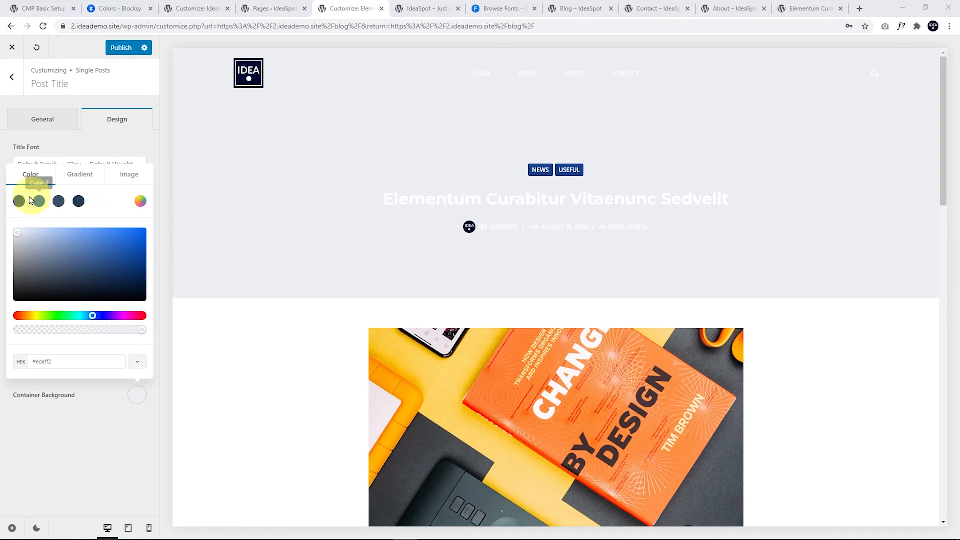
left_click(19, 200)
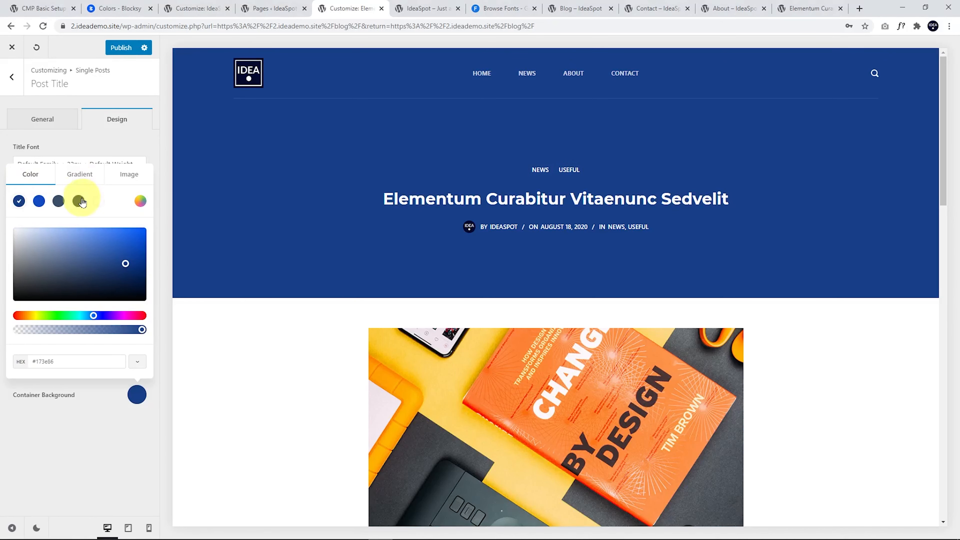
left_click(78, 201)
left_click(18, 201)
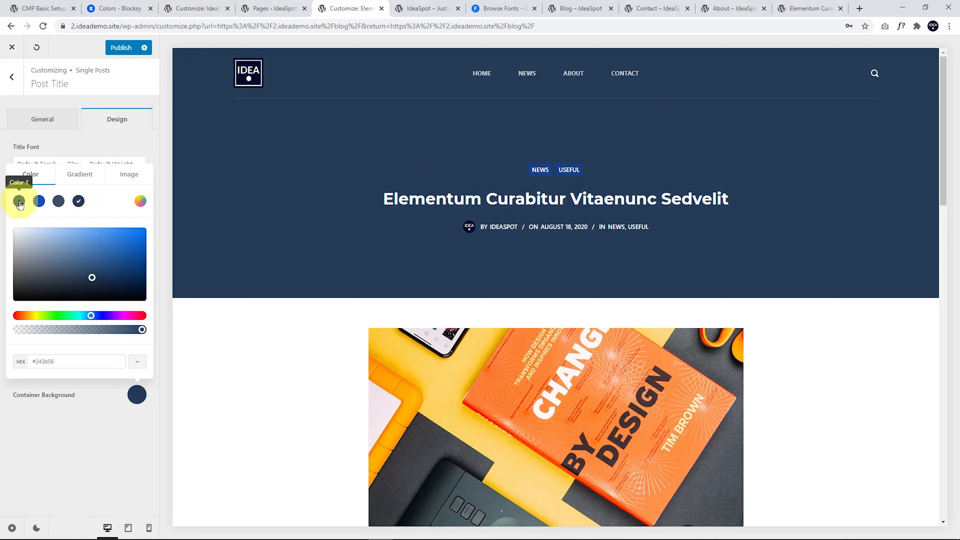
- Try gradient presets such as purple-to-teal and dark-to-bright blue for the post title's container background
left_click(81, 175)
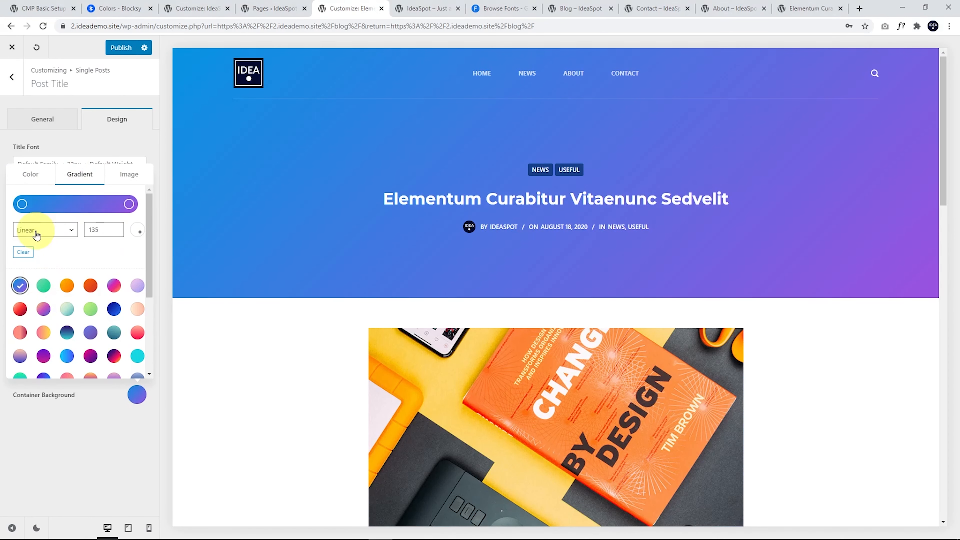
scroll(68, 306, "down", 1)
left_click(114, 259)
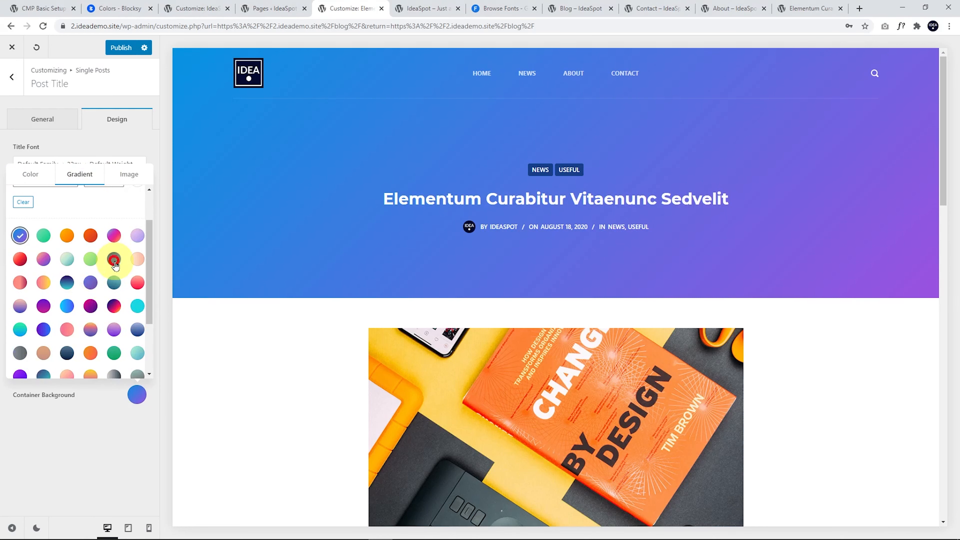
scroll(84, 328, "down", 1)
left_click(67, 233)
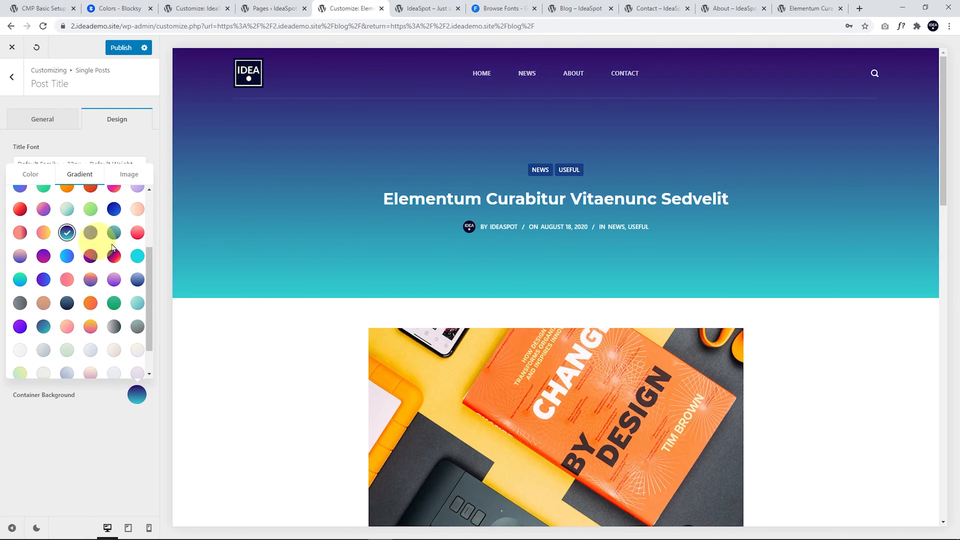
left_click(114, 209)
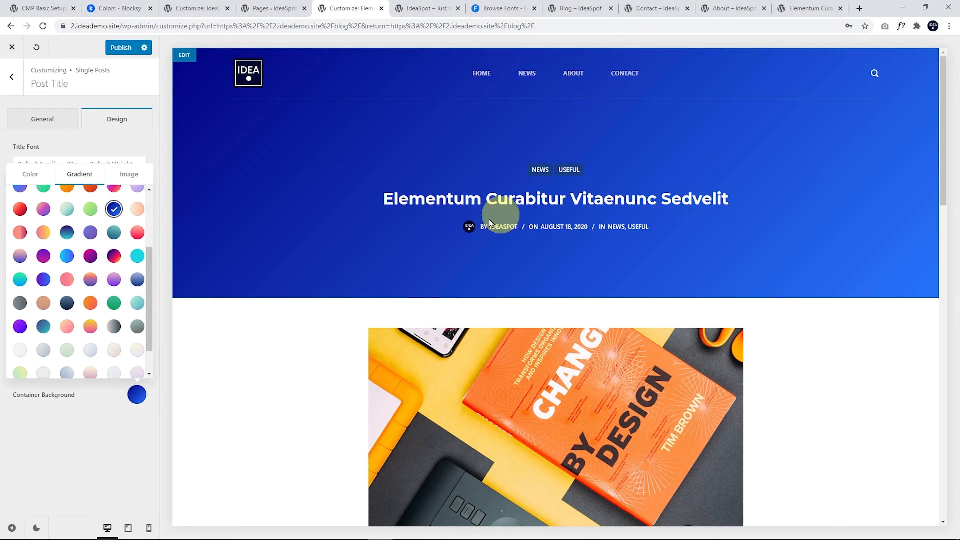
- Set the post title's container background to the vertical gradient preset running from steel blue to dark navy
scroll(59, 301, "up", 2)
scroll(58, 301, "down", 3)
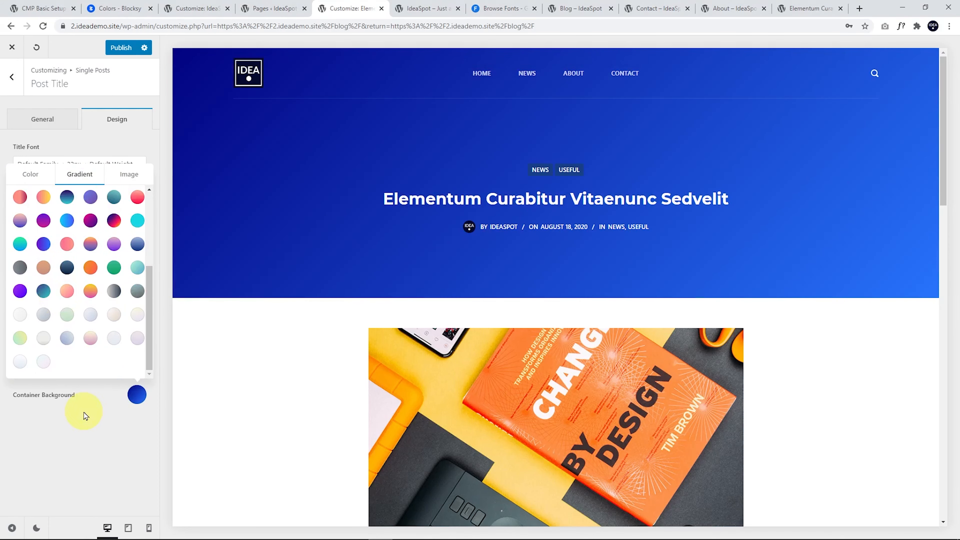
left_click(80, 441)
left_click(137, 394)
scroll(77, 307, "up", 1)
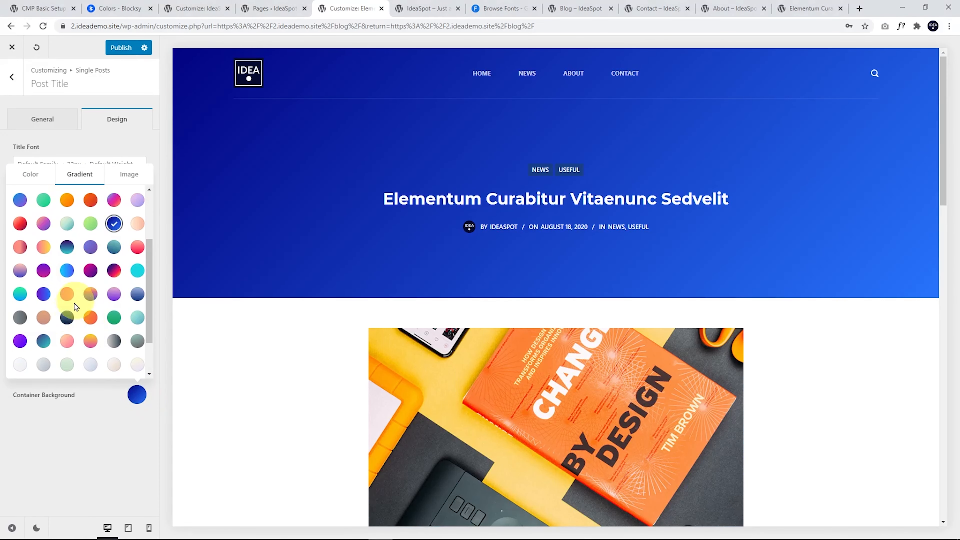
left_click(69, 318)
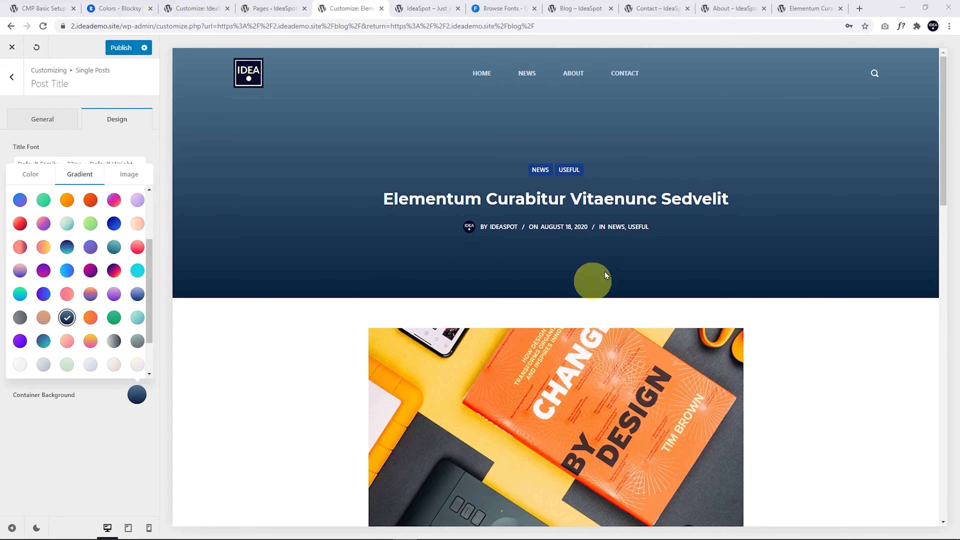
left_click(97, 450)
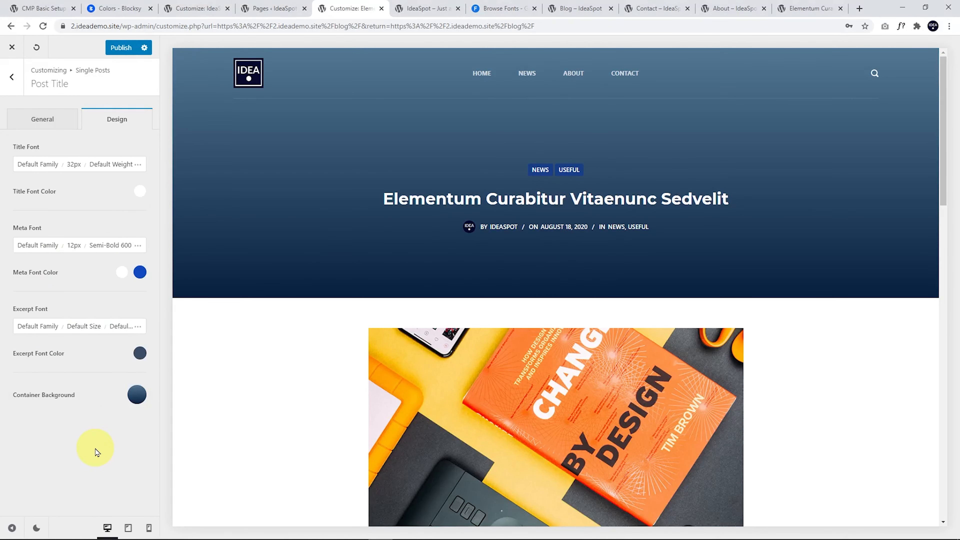
- Hide both Post Meta elements in the single post title
left_click(52, 119)
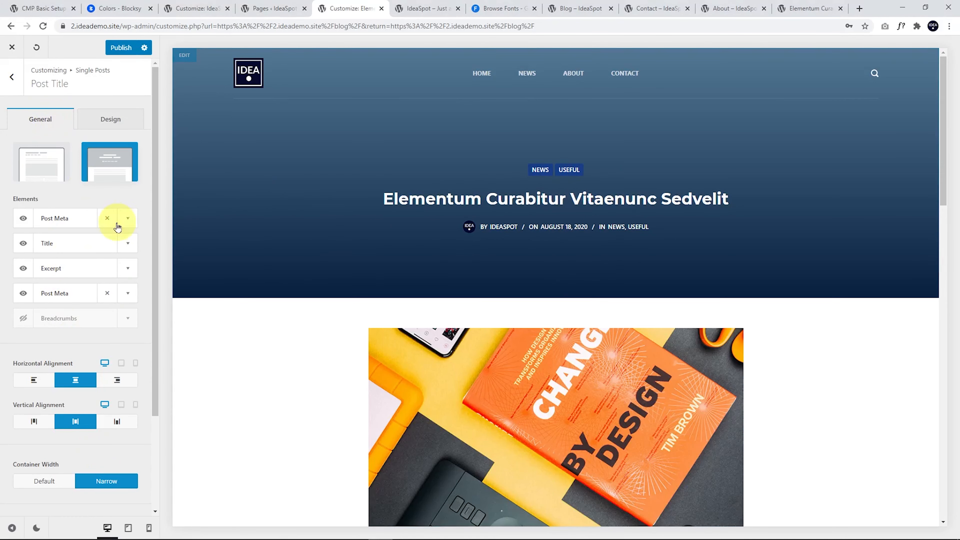
left_click(23, 219)
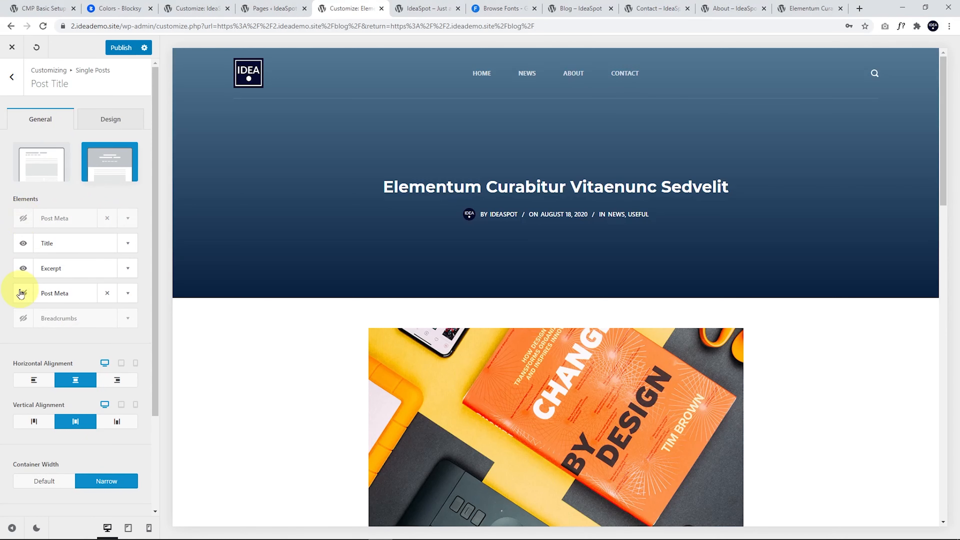
left_click(22, 293)
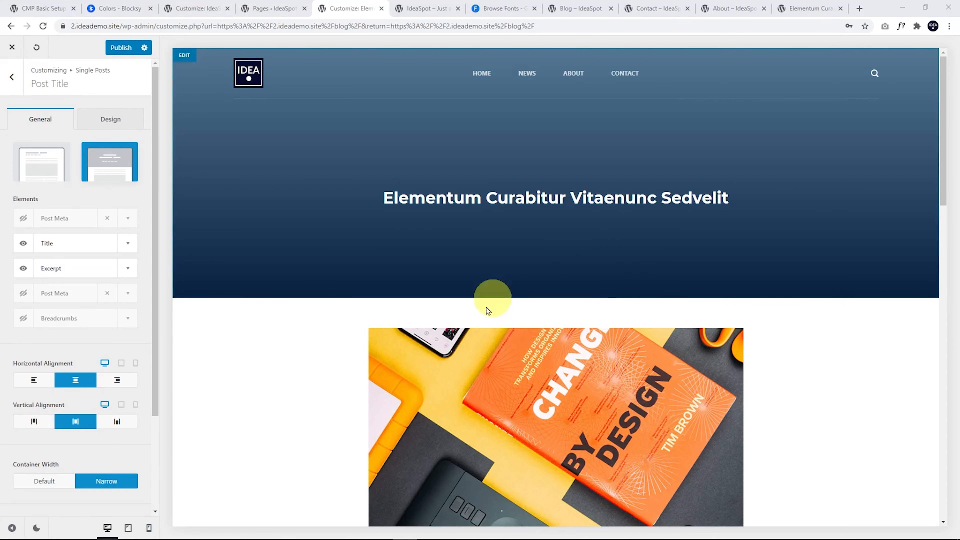
- Open the News page in the preview and review its post cards
left_click(517, 77)
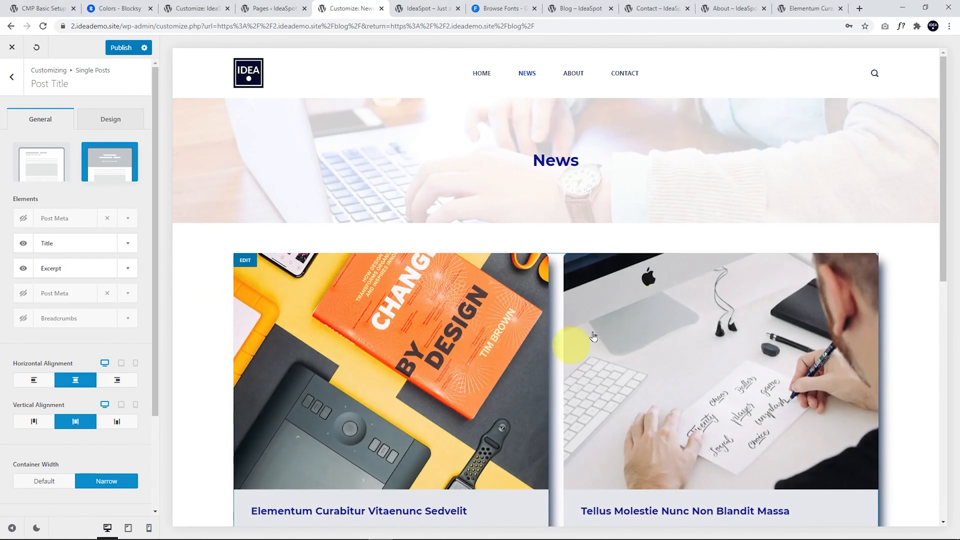
scroll(643, 302, "down", 10)
scroll(453, 348, "up", 8)
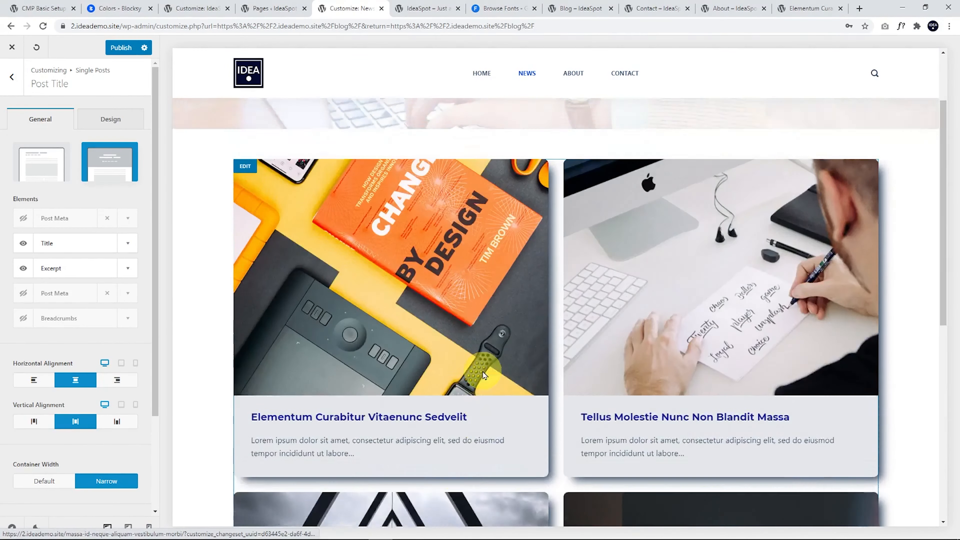
scroll(484, 373, "up", 3)
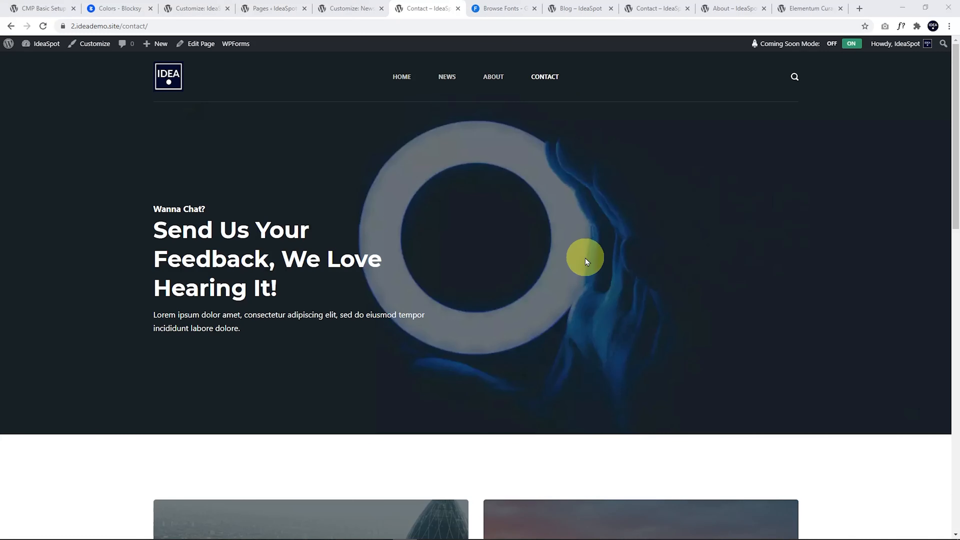
- Review the live Contact page down to its contact form and open the page for editing
scroll(495, 263, "down", 10)
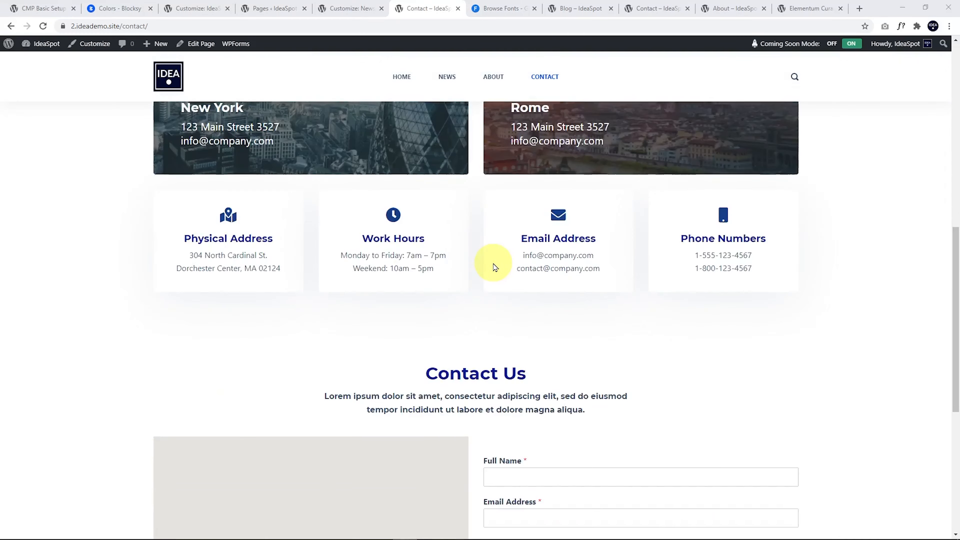
scroll(494, 267, "down", 5)
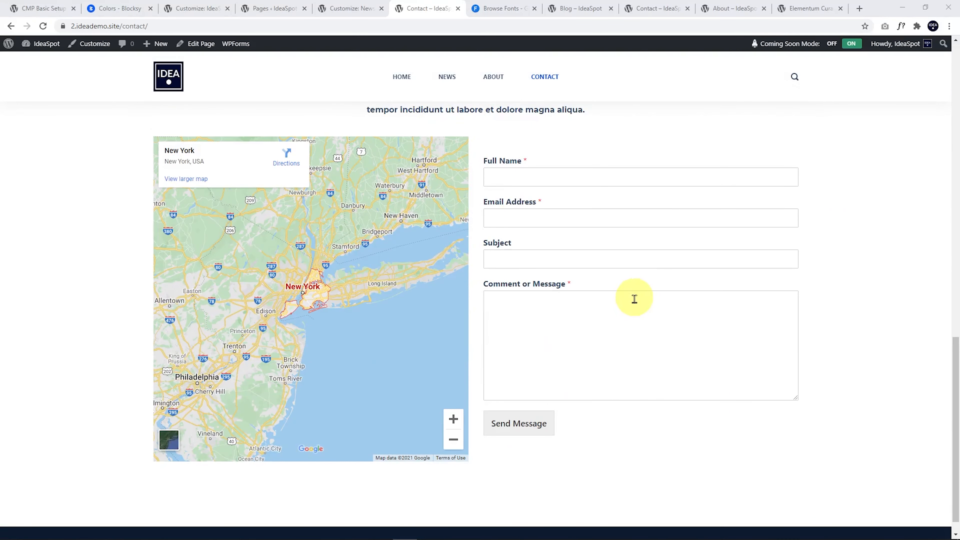
left_click(196, 48)
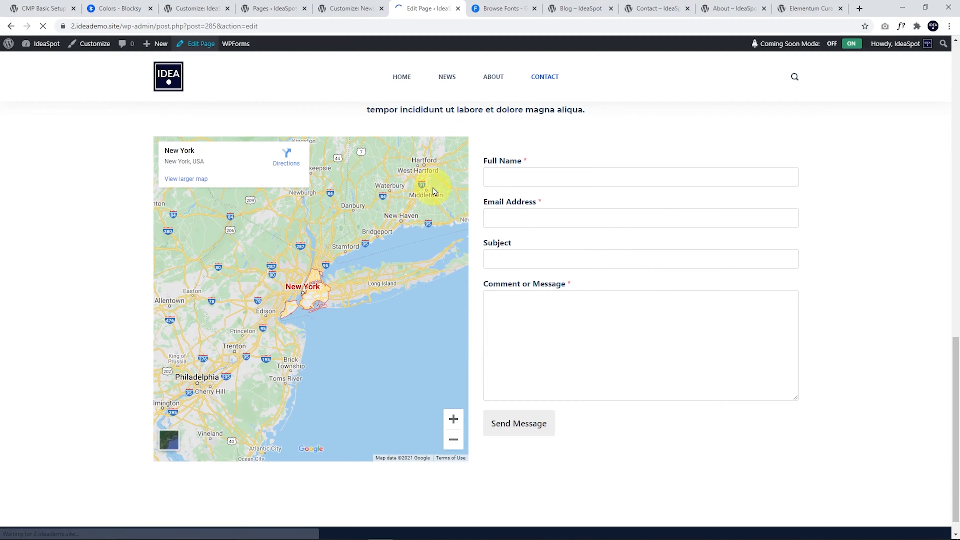
- Select the WPForms block beside the New York map and choose Contact Form as its form
scroll(311, 338, "down", 15)
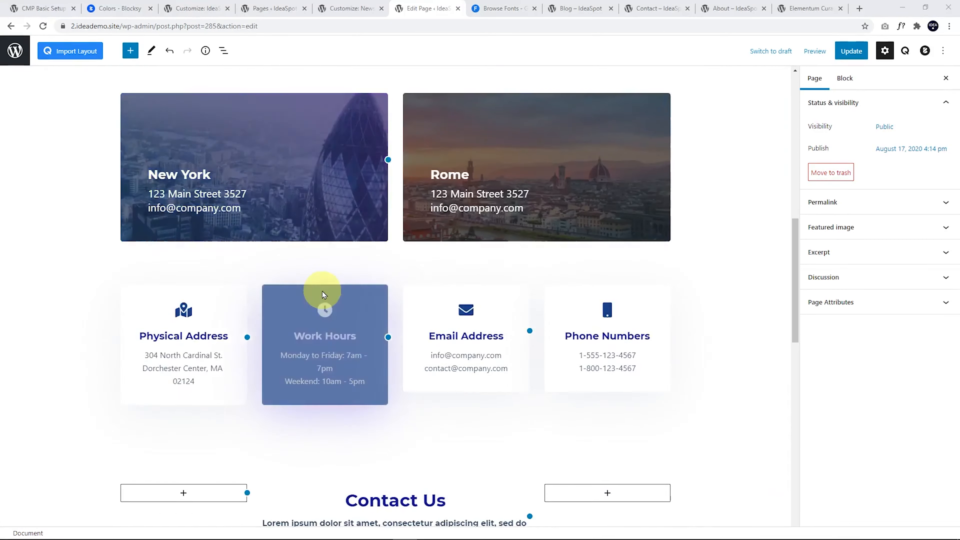
scroll(322, 289, "down", 10)
left_click(481, 288)
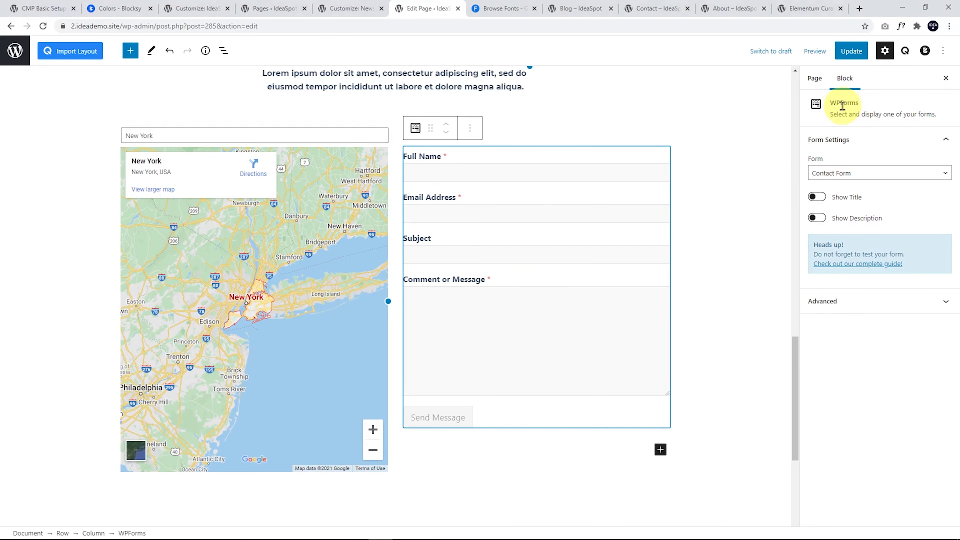
left_click(848, 172)
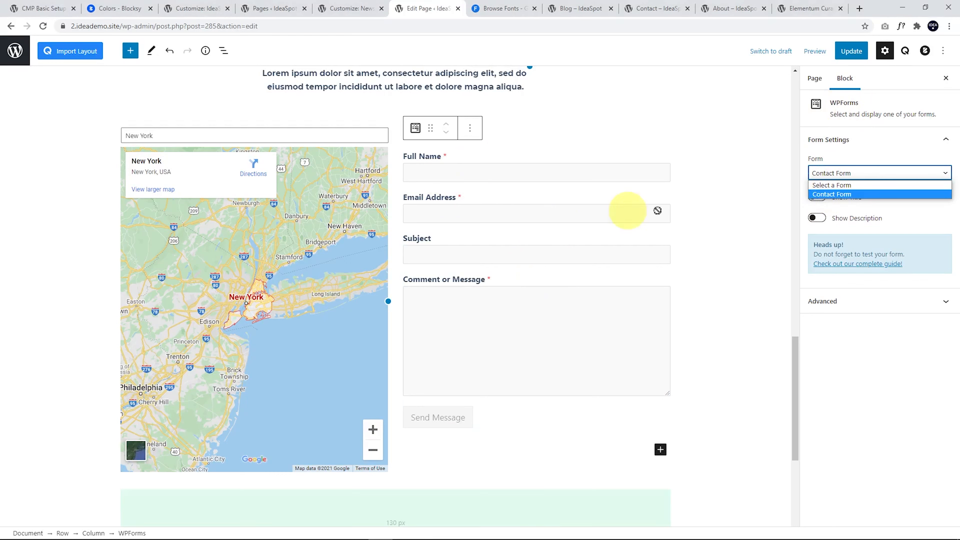
left_click(827, 195)
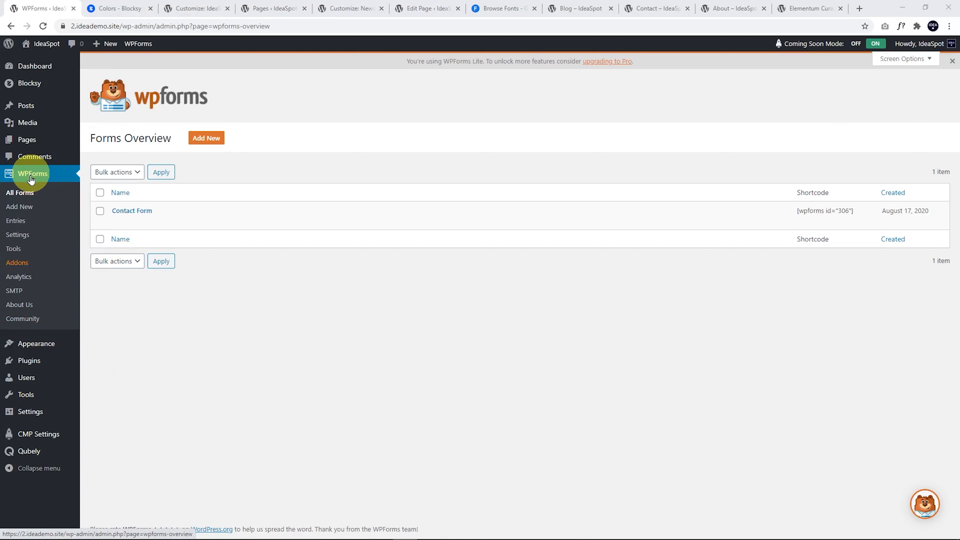
- Open Contact Form in the WPForms builder and delete its Subject field
left_click(118, 222)
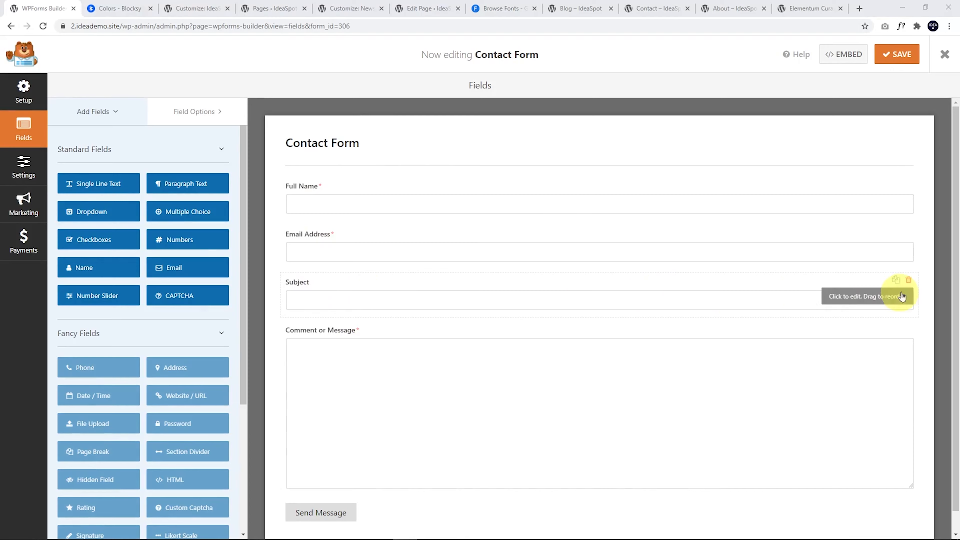
left_click(910, 282)
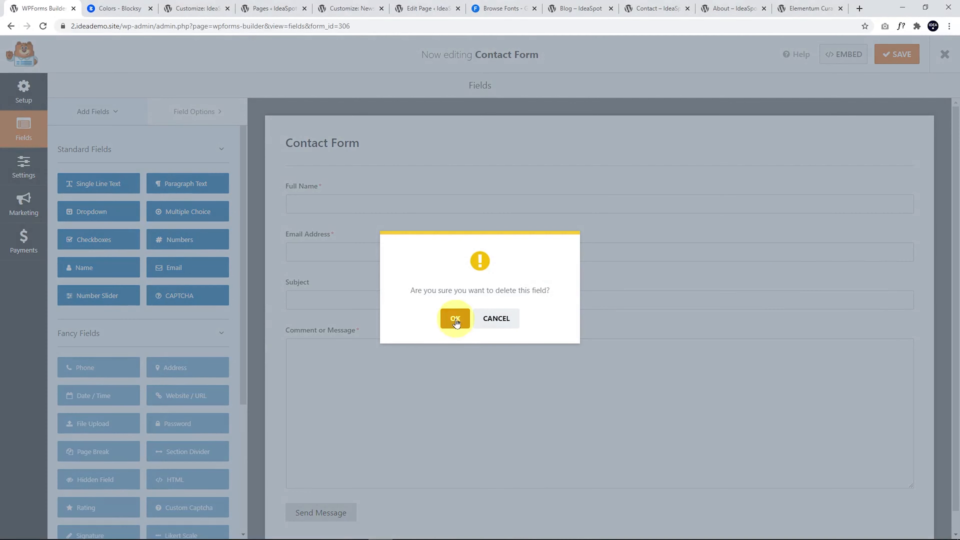
left_click(456, 319)
- Add a required Numbers field labelled Phone between Email Address and Comment or Message, and save the form
left_click_drag(185, 240, 300, 283)
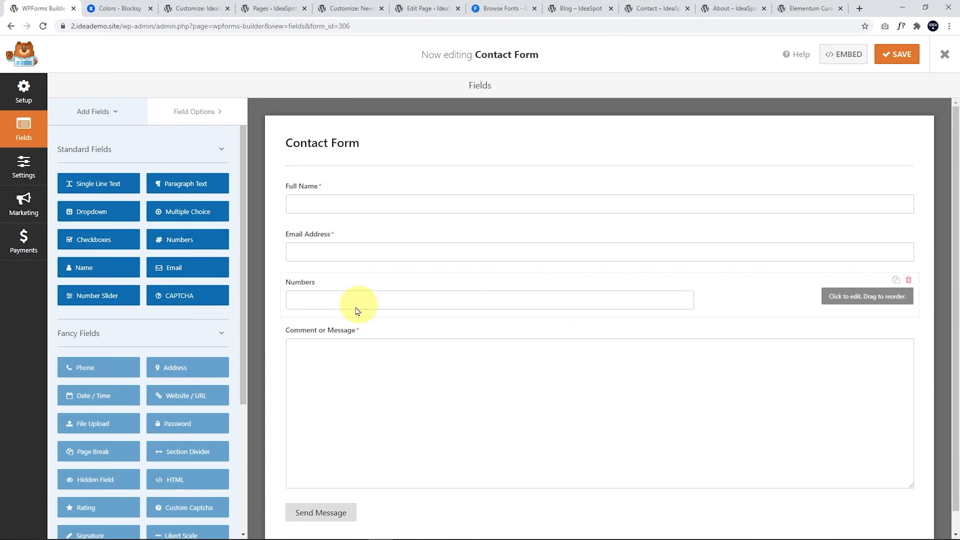
left_click(300, 280)
left_click_drag(92, 193, 62, 191)
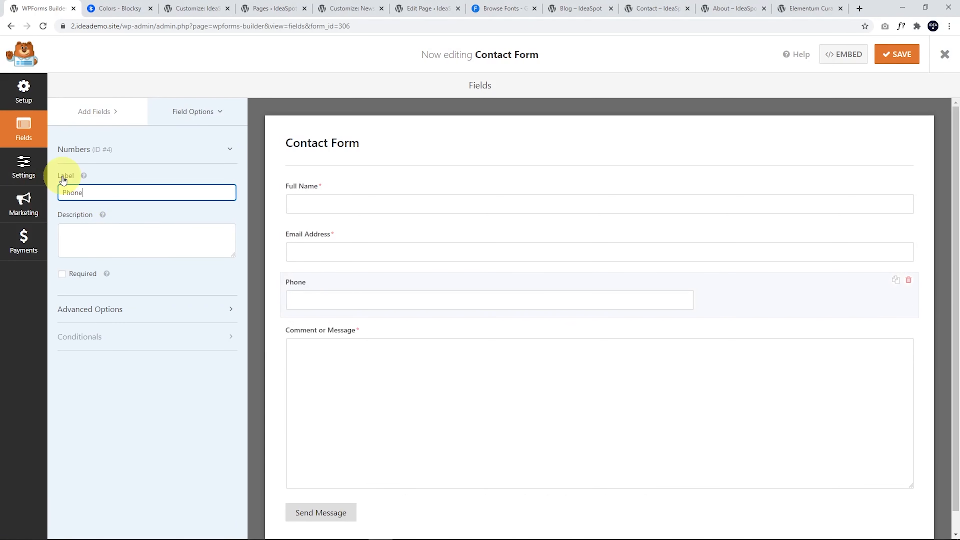
left_click(902, 57)
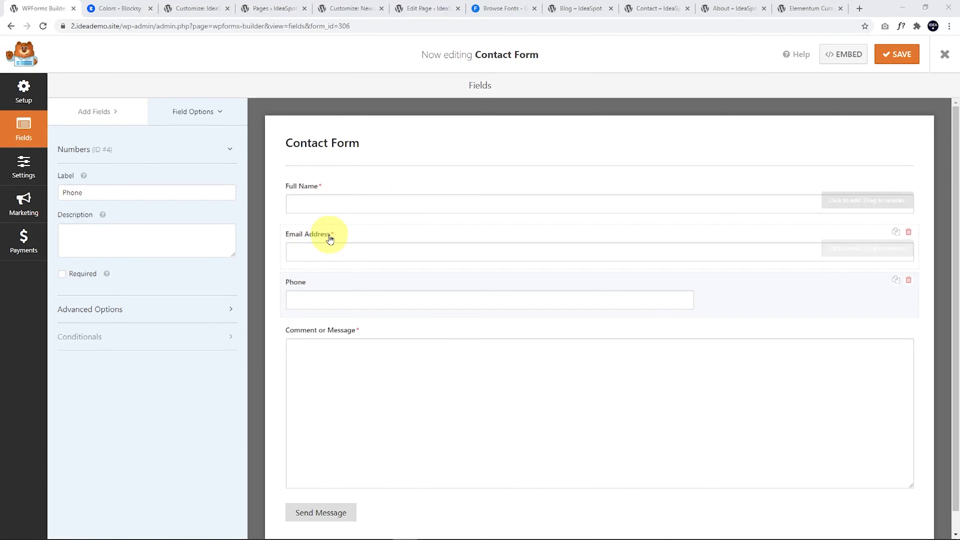
left_click(63, 275)
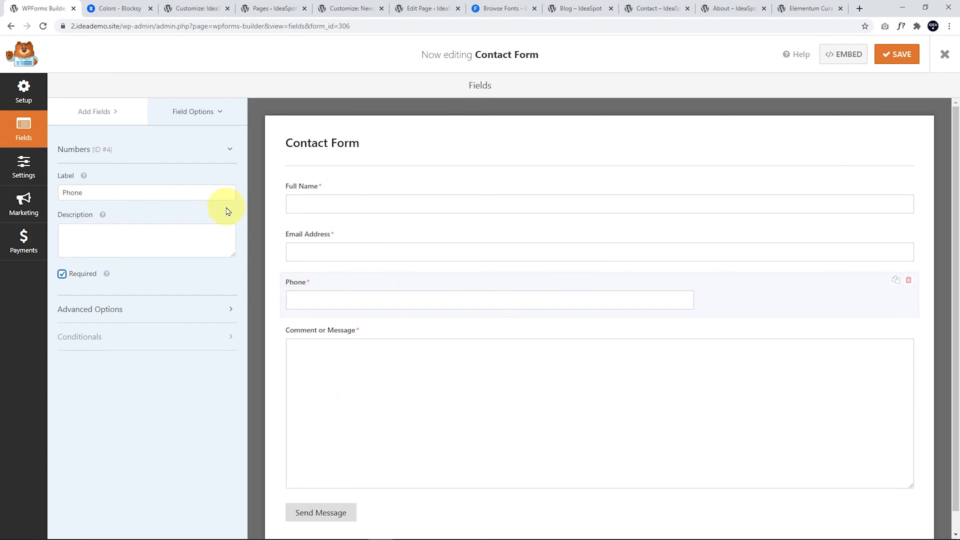
left_click(889, 54)
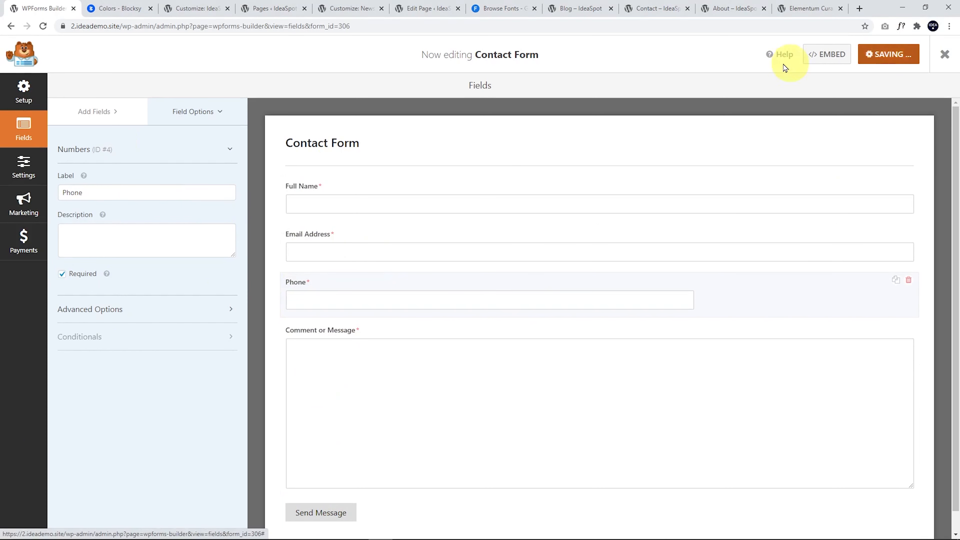
- In the form's notification settings, replace the Send To Email Address value with the recipient's e-mail address
left_click(17, 178)
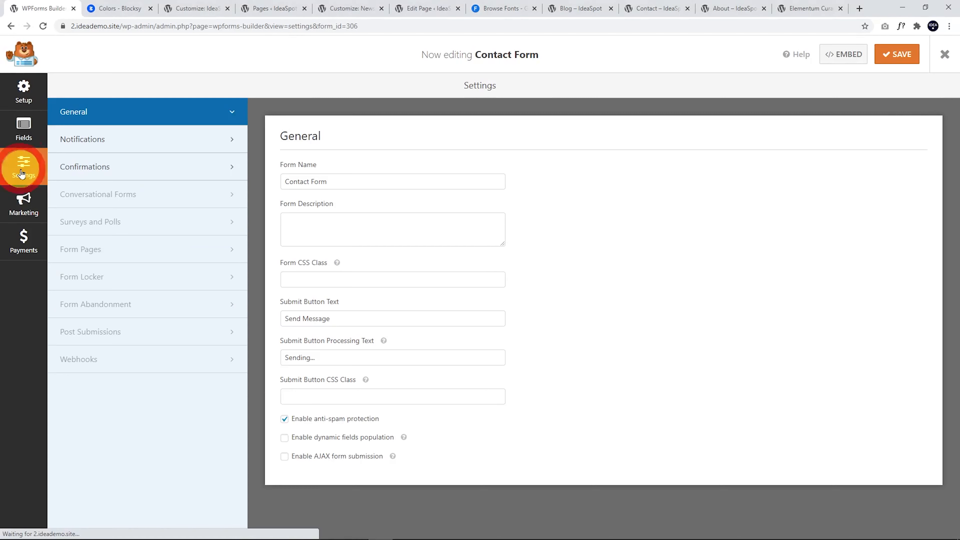
left_click(129, 146)
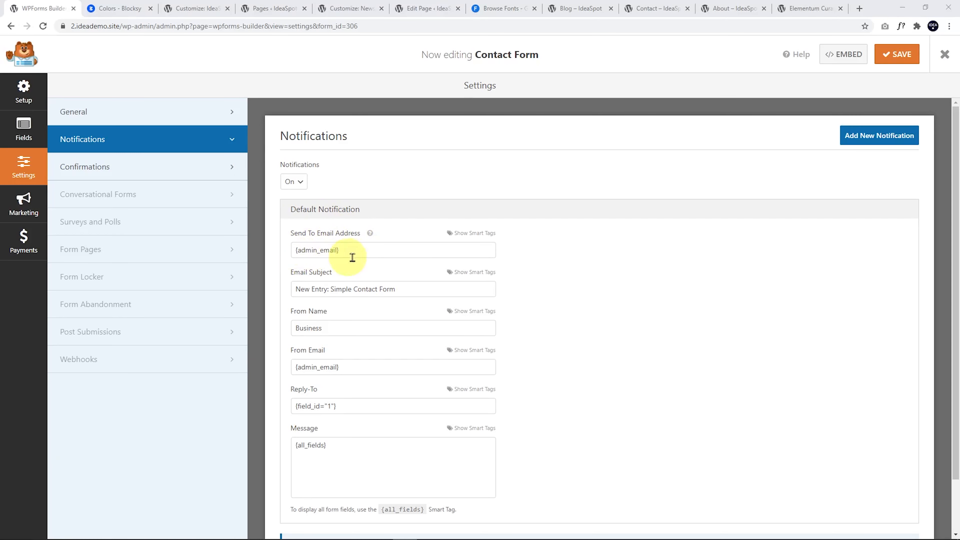
triple_click(359, 249)
key("ctrl+v")
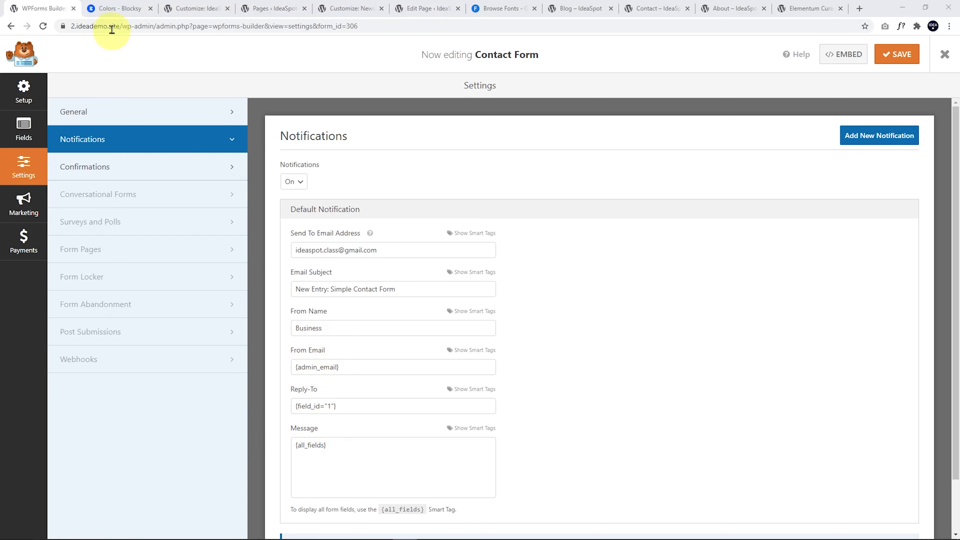
- Replace the default notification's From Email value with a contact address on the site's own domain, and save the form
left_click_drag(119, 26, 78, 29)
key("ctrl+c")
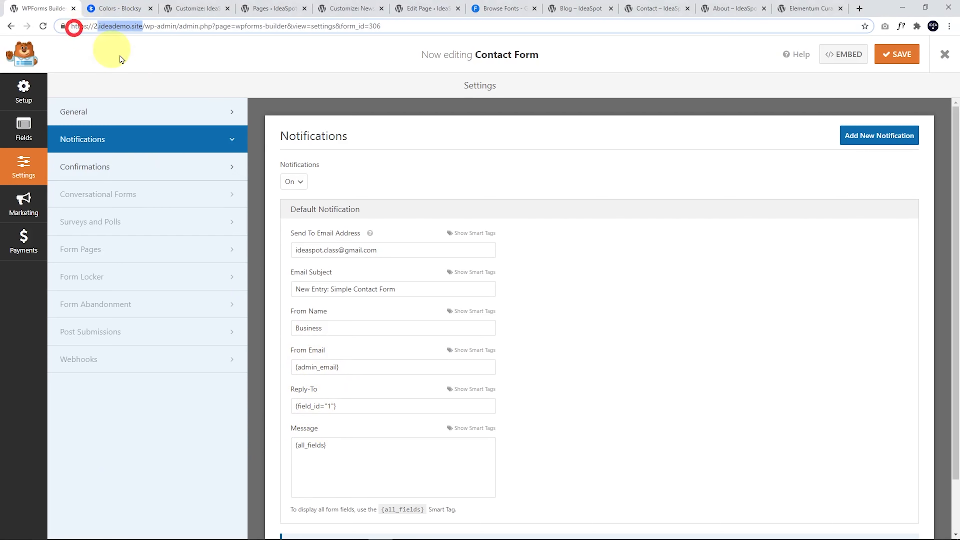
left_click_drag(366, 373, 257, 353)
key("ctrl+v")
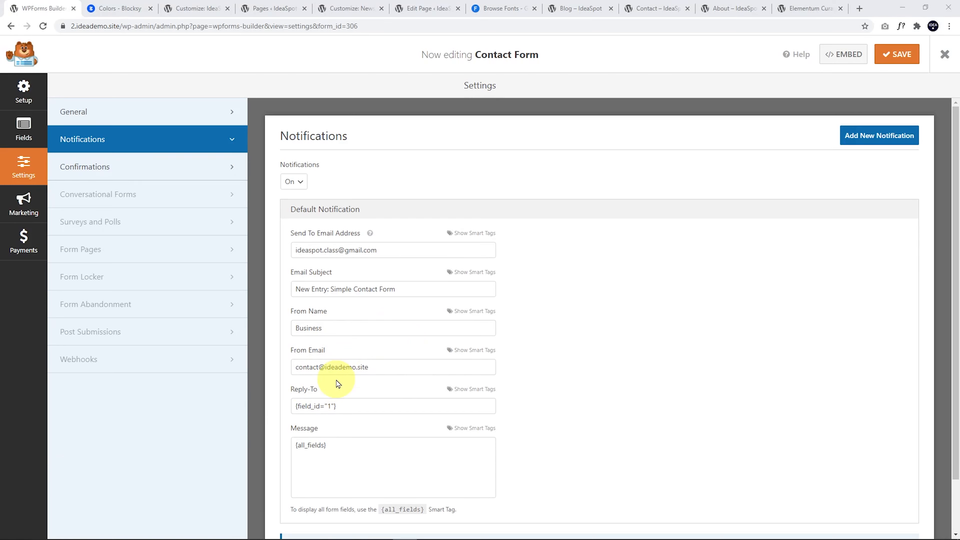
left_click(896, 54)
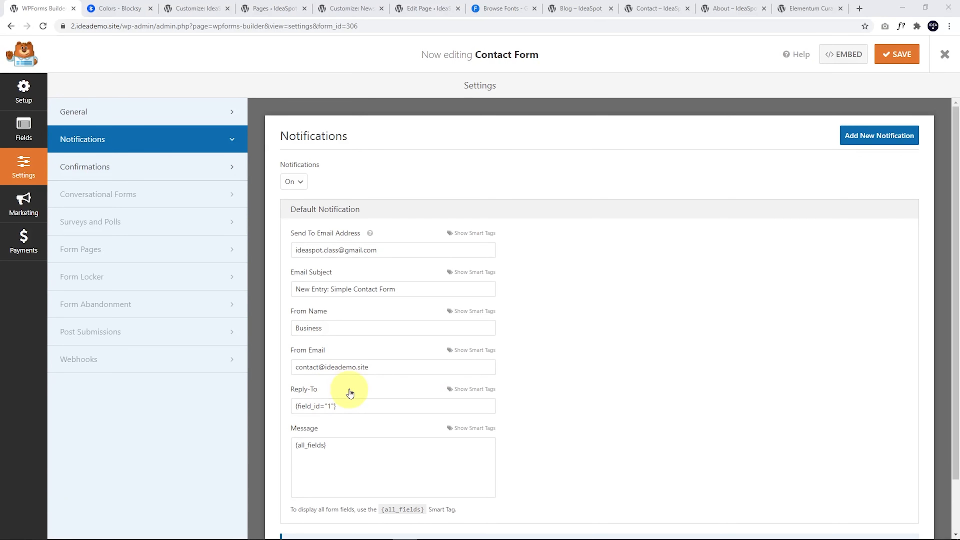
- View the form's Setup page, close the form builder, and open the WPForms SMTP page in the dashboard
left_click(22, 88)
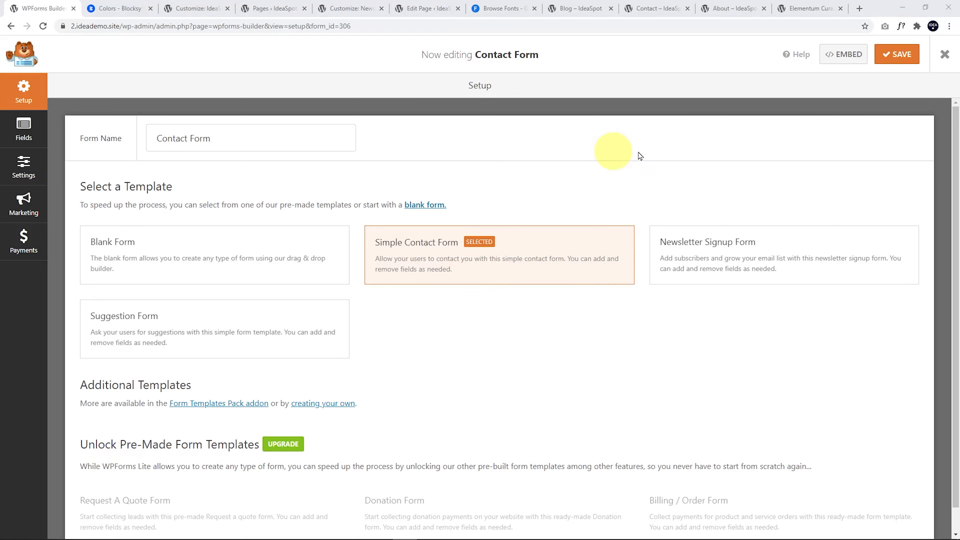
left_click(946, 56)
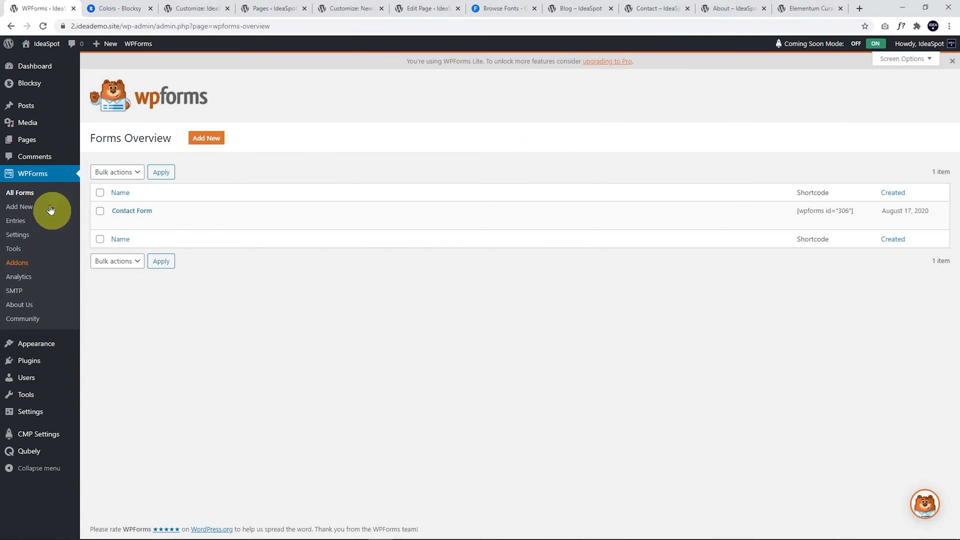
left_click(32, 177)
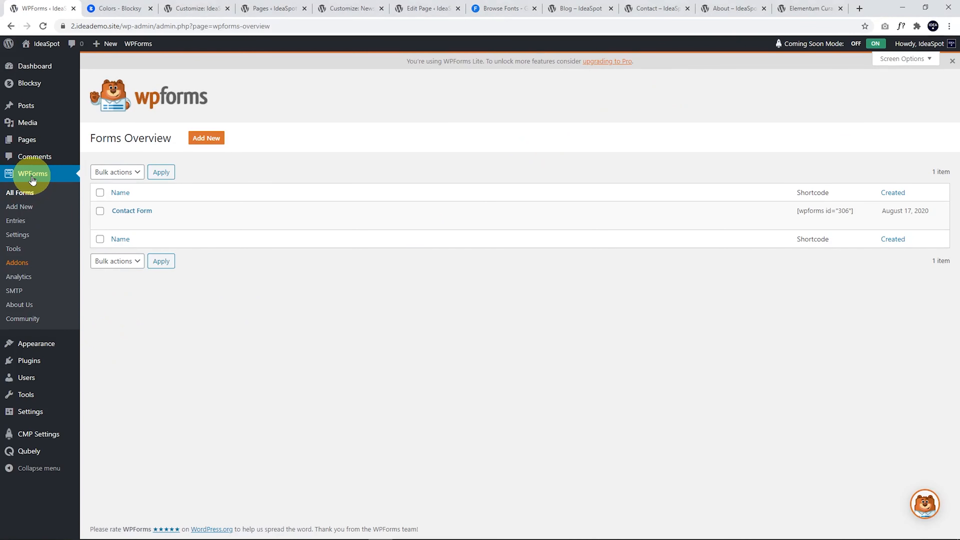
left_click(14, 294)
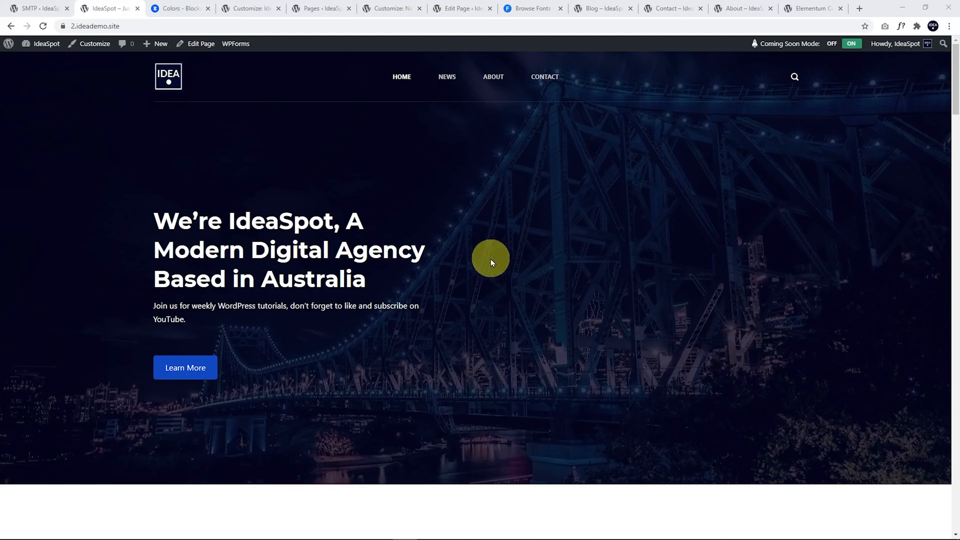
- Review the finished site's home page, the News and Contact pages, and the home page again
scroll(206, 333, "down", 1)
scroll(508, 300, "down", 8)
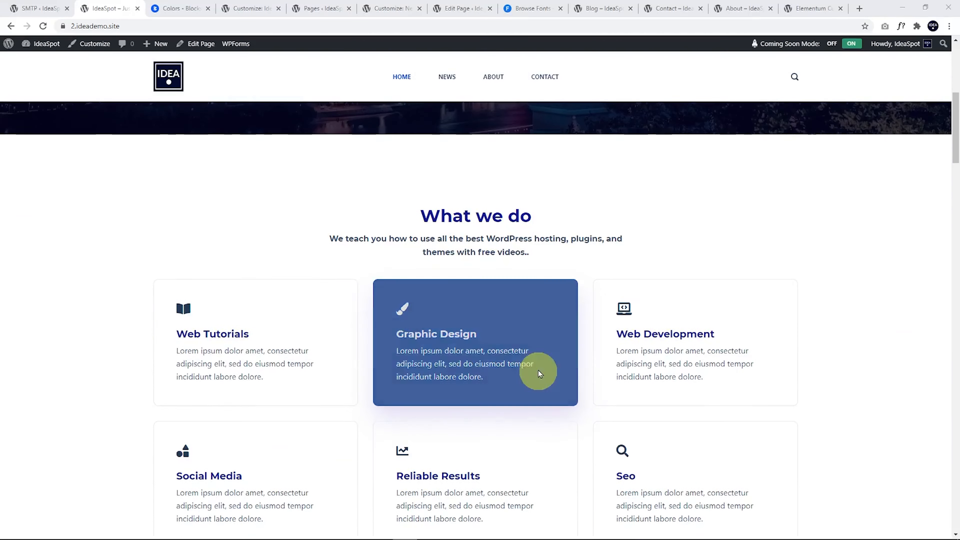
scroll(498, 328, "up", 9)
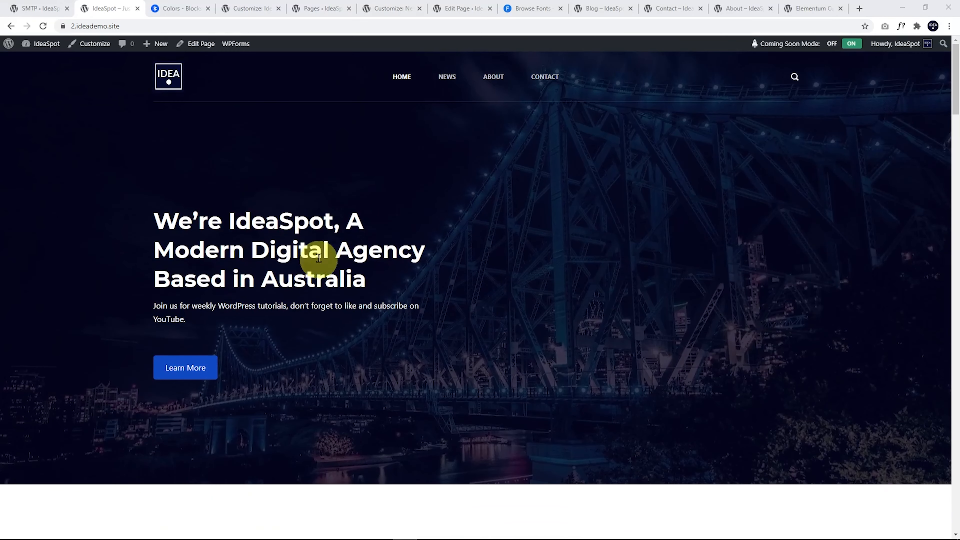
left_click(445, 79)
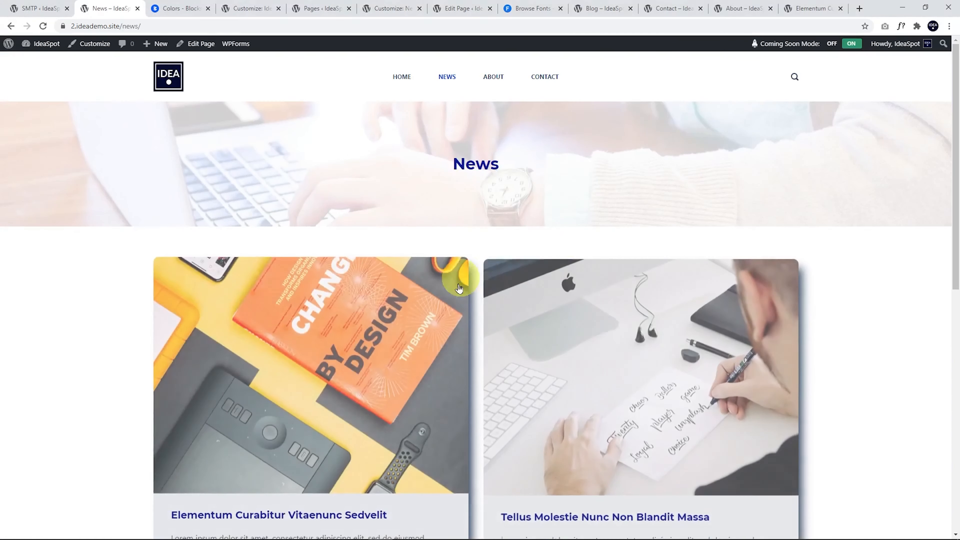
left_click(543, 76)
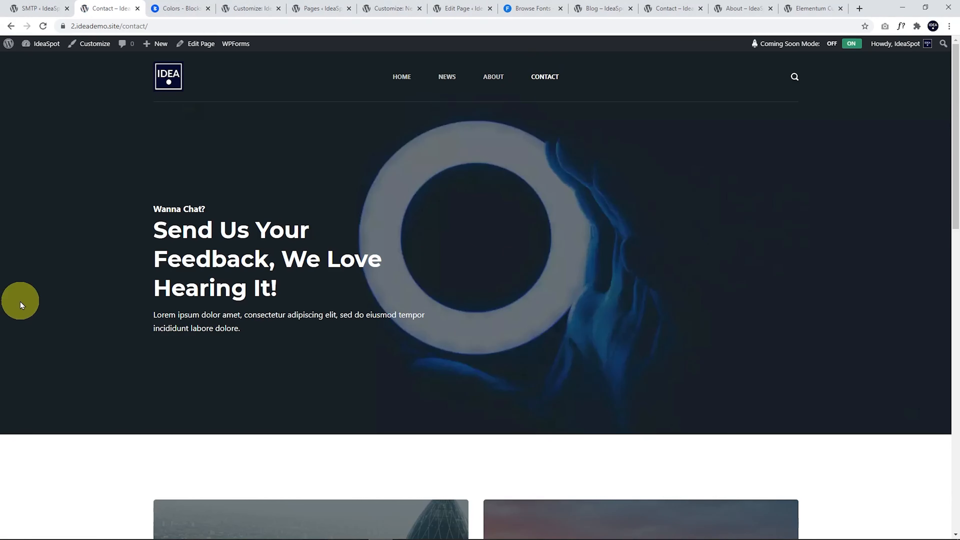
left_click(408, 77)
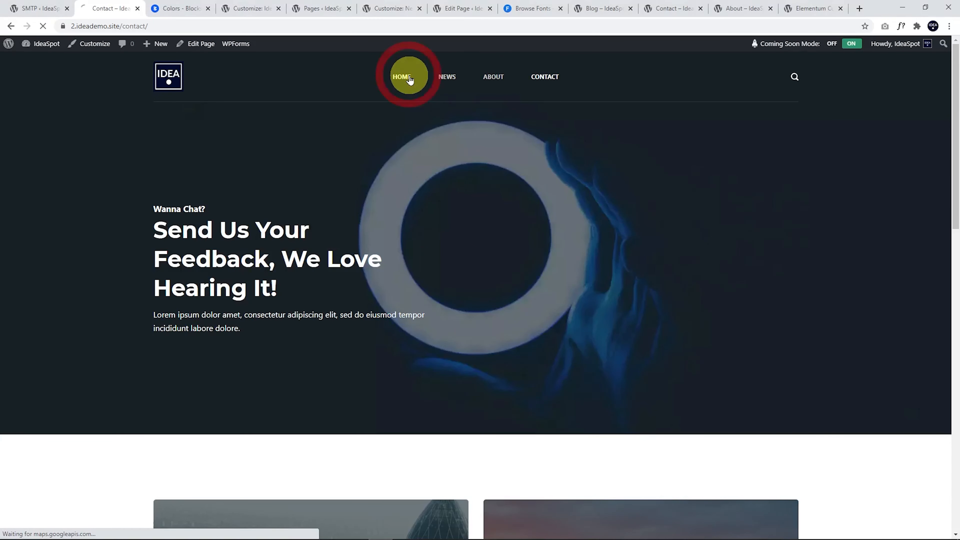
scroll(536, 303, "down", 5)
scroll(533, 298, "up", 5)
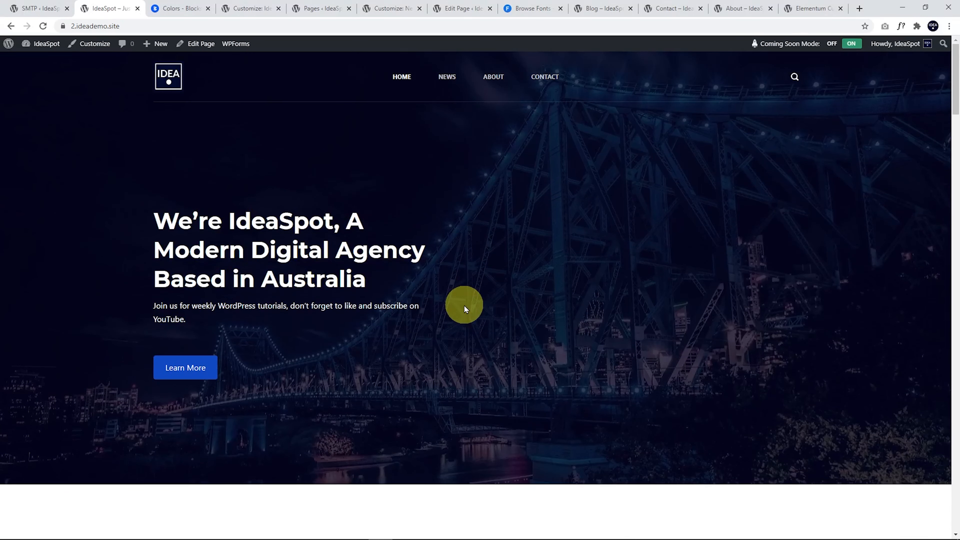